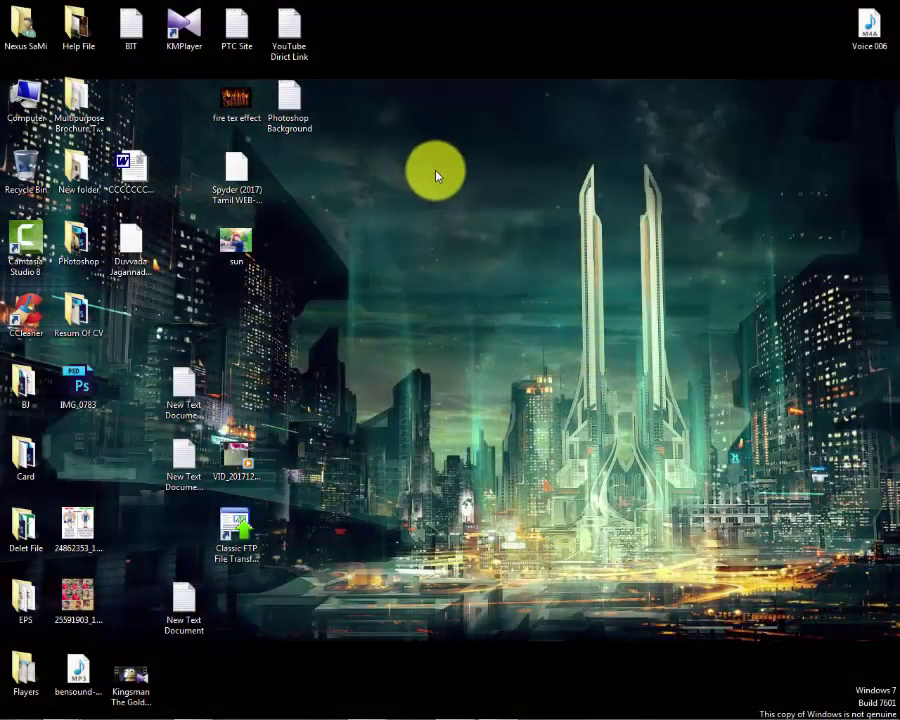
Refresh the Windows desktop and restore the Photoshop window showing IMG_0783.psd.
right_click(454, 203)
click(450, 208)
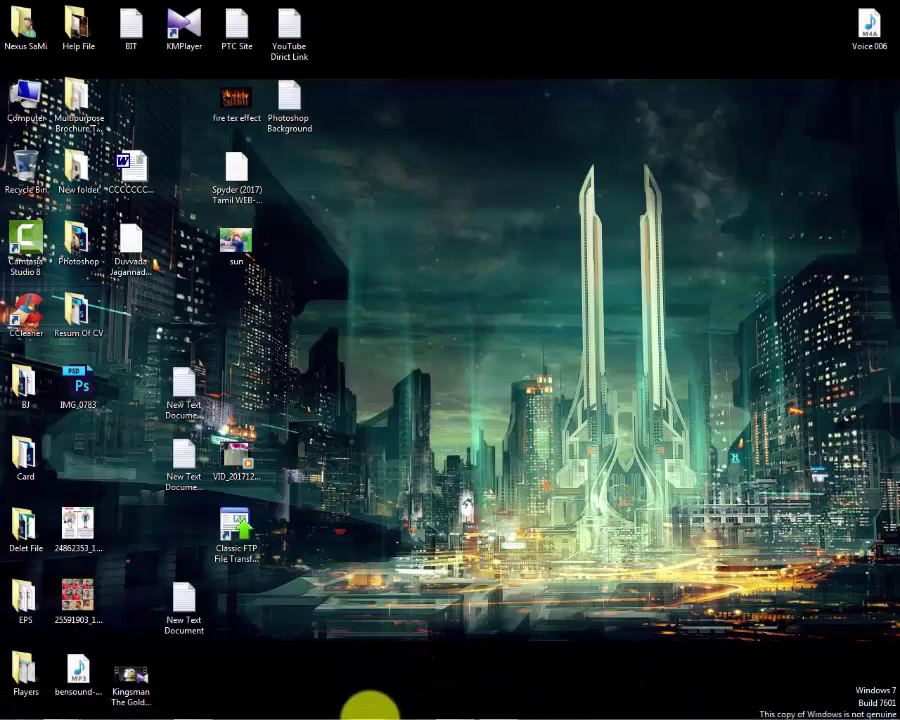
click(367, 712)
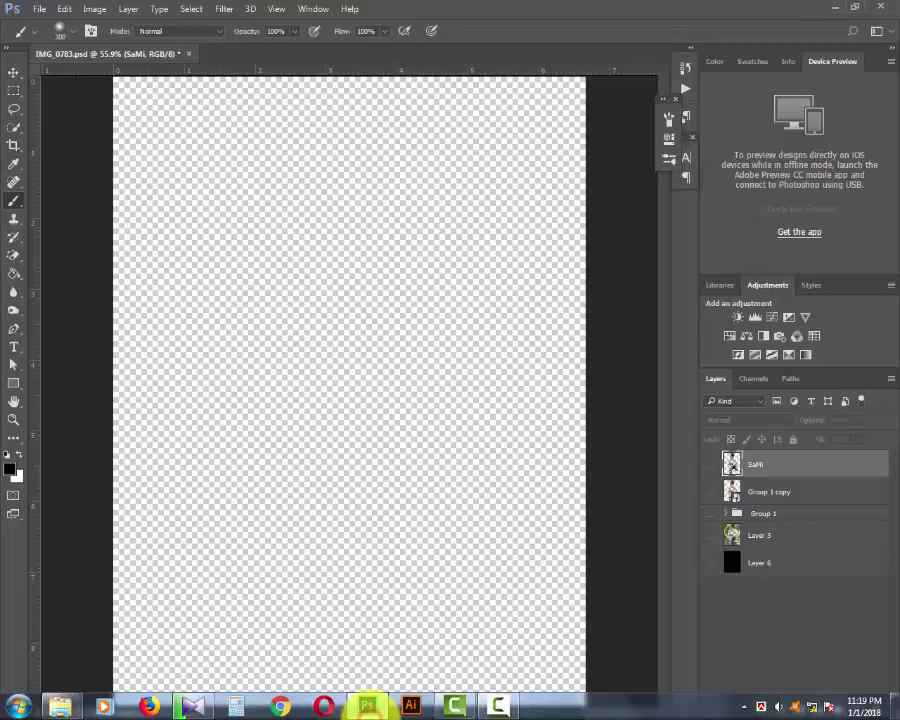
Create a 3000 × 2500 px, 72 ppi document, fit it on screen, and minimise Photoshop.
click(45, 12)
click(60, 26)
click(645, 282)
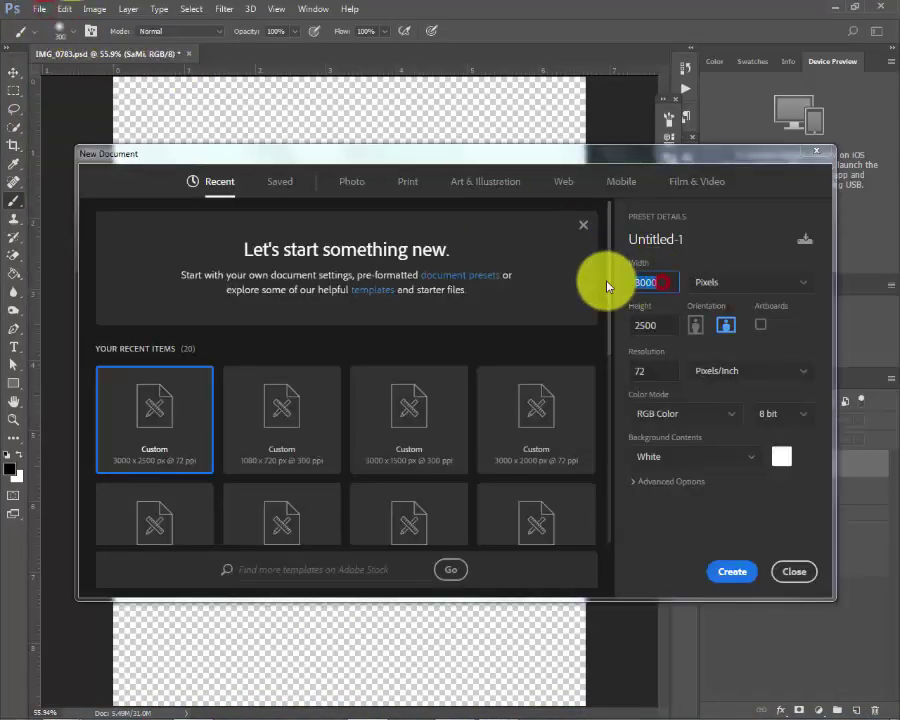
click(645, 325)
click(650, 371)
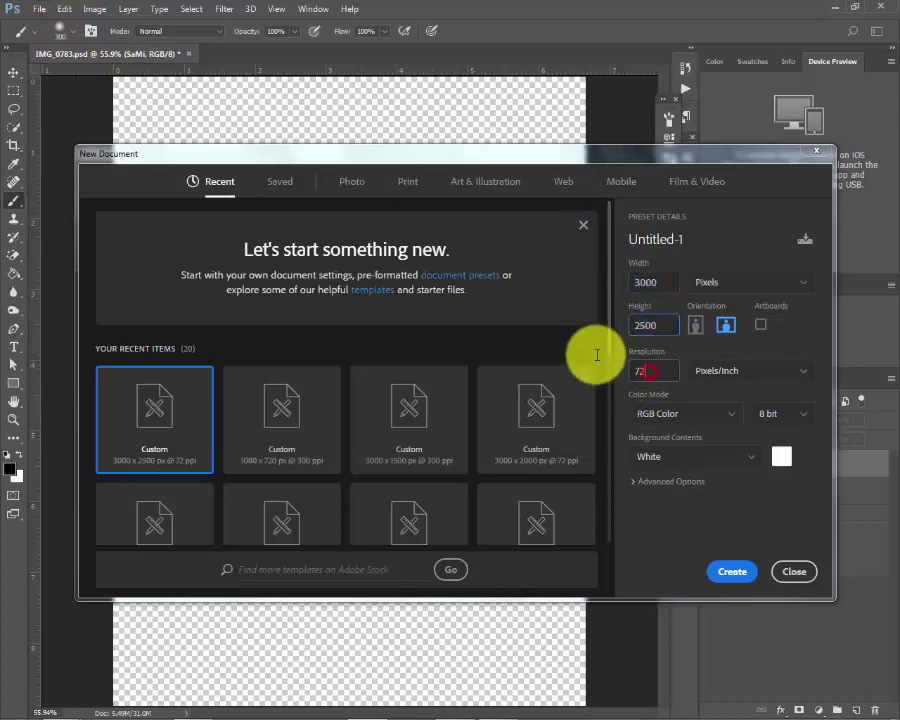
click(733, 573)
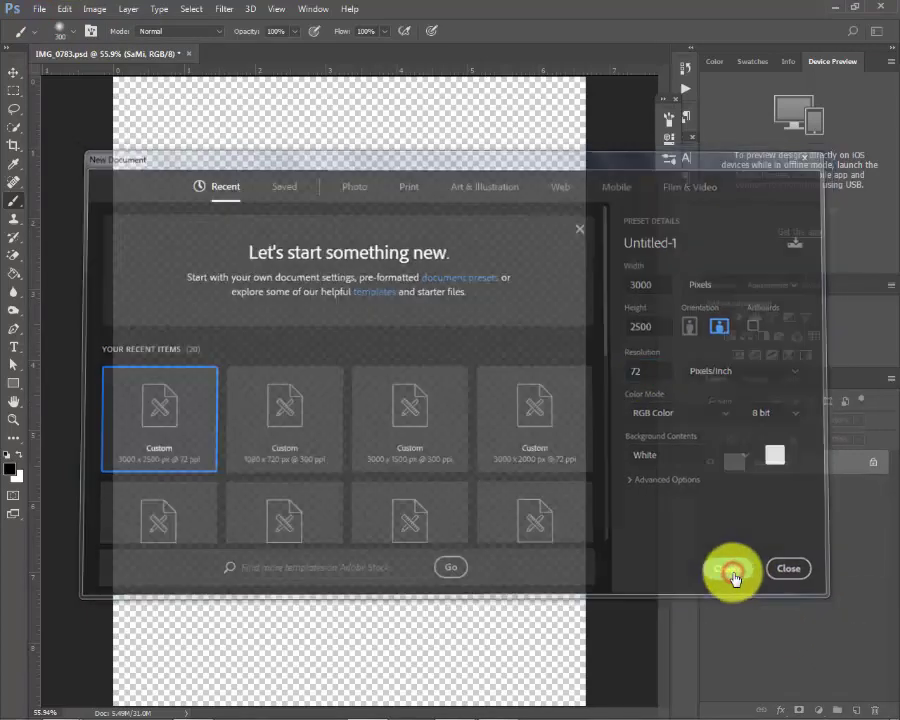
key(ctrl+0)
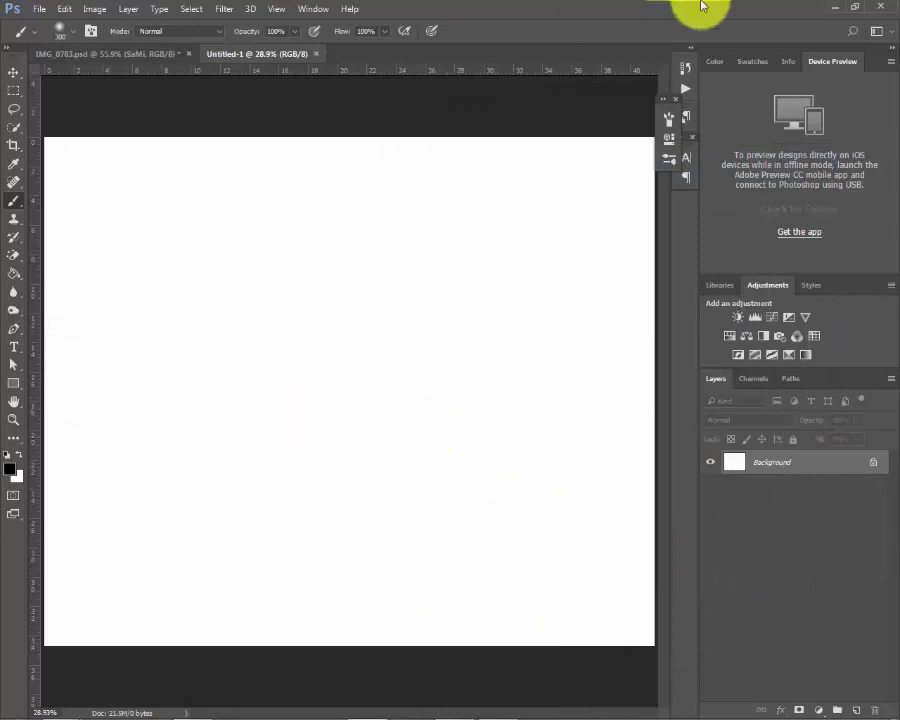
click(832, 8)
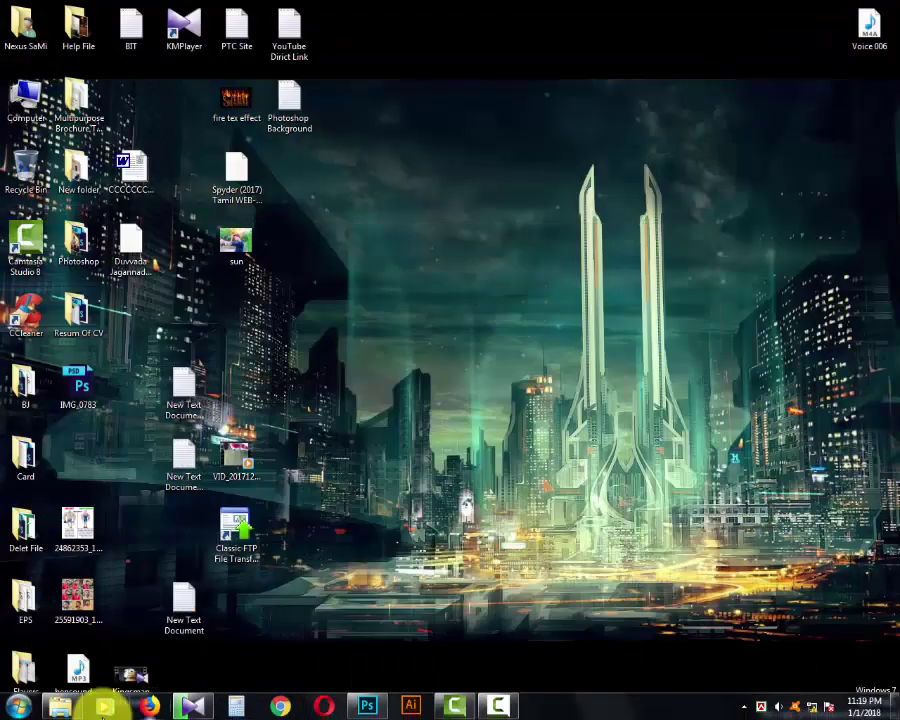
mouse_move(61, 706)
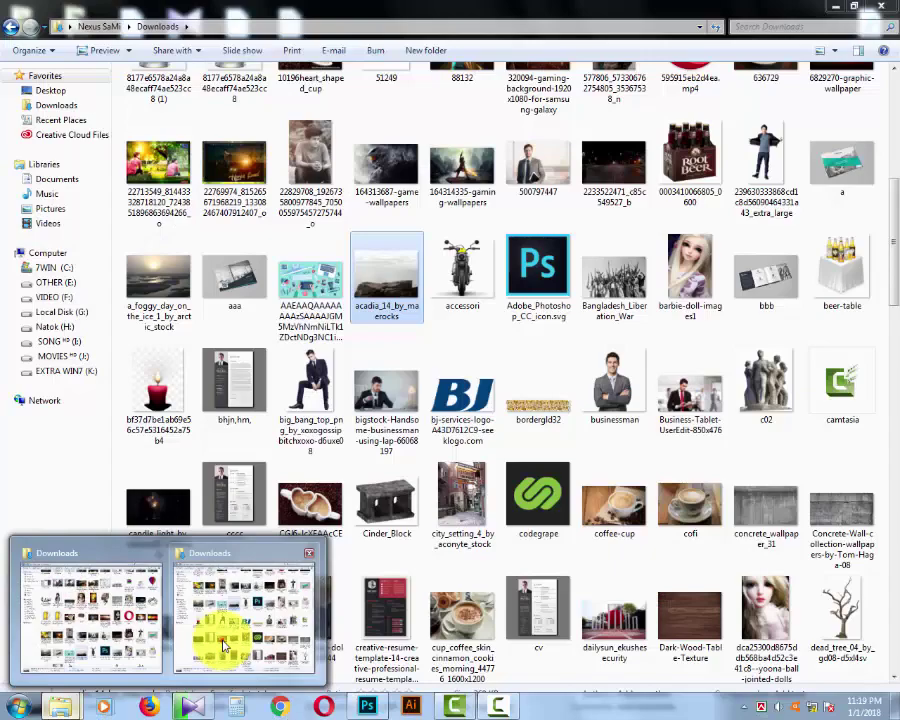
Place acadia_14_by_maerocks from Downloads, scaled to about 518% toward the bottom right.
click(225, 645)
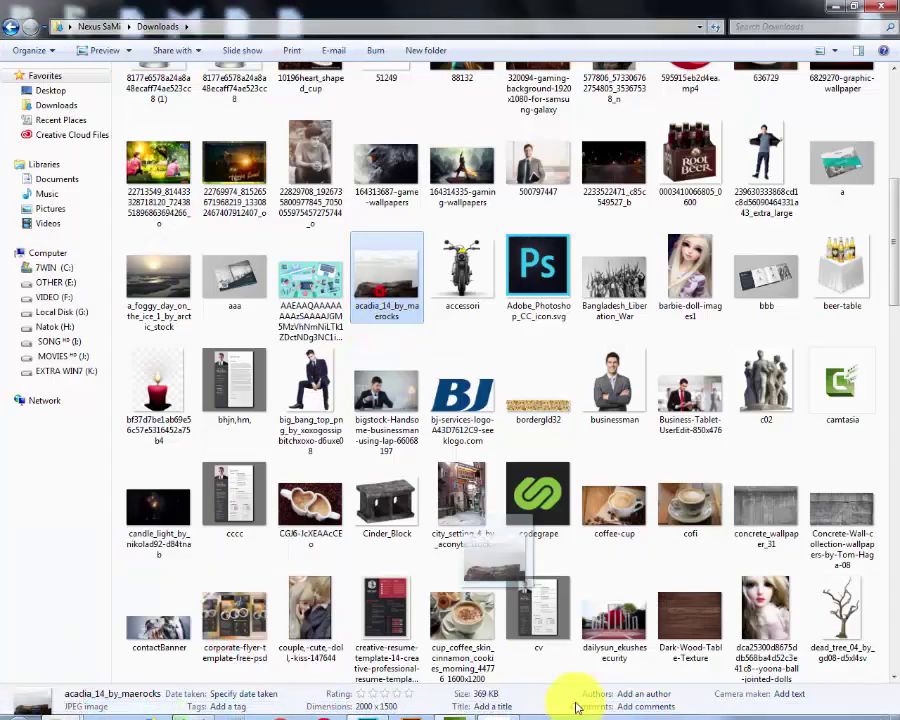
scroll(470, 680, down, 1)
scroll(470, 680, down, 2)
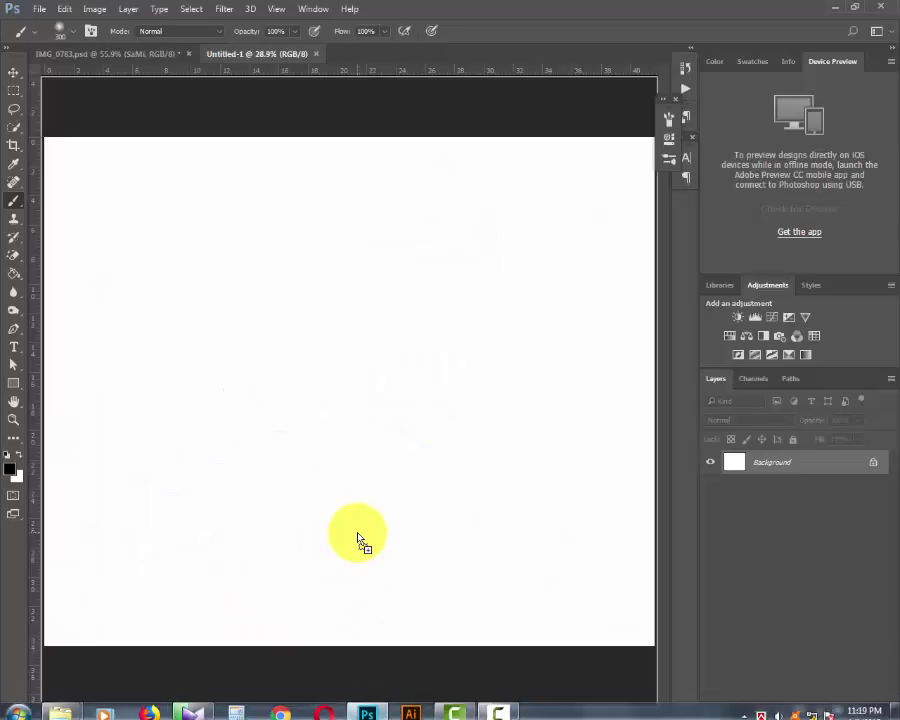
drag(362, 707, 355, 537)
drag(399, 354, 566, 353)
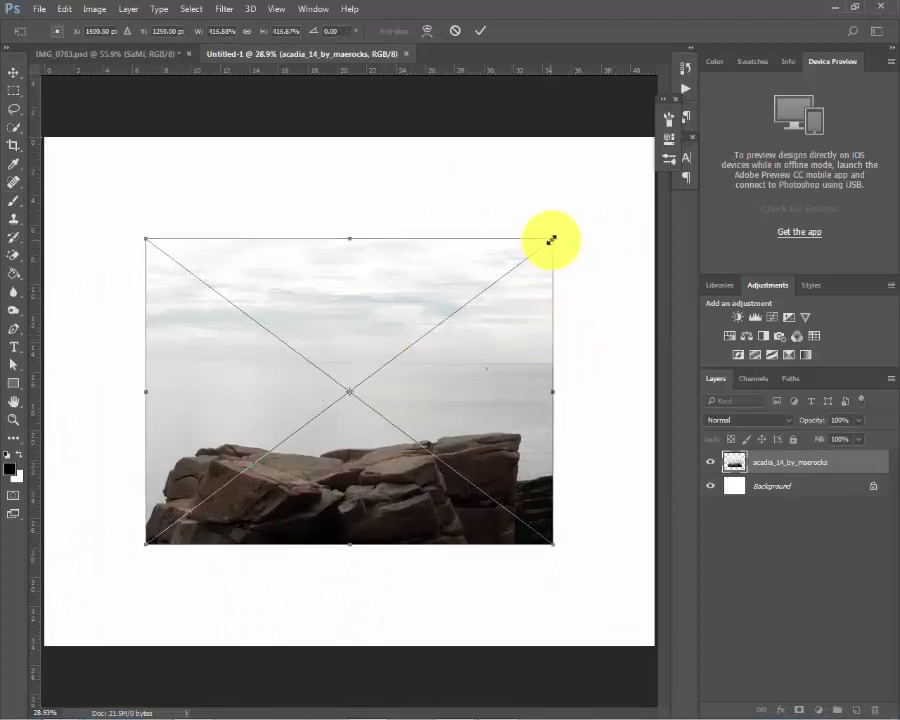
drag(551, 240, 613, 217)
mouse_move(456, 497)
mouse_down()
mouse_move(501, 533)
mouse_move(496, 552)
mouse_up()
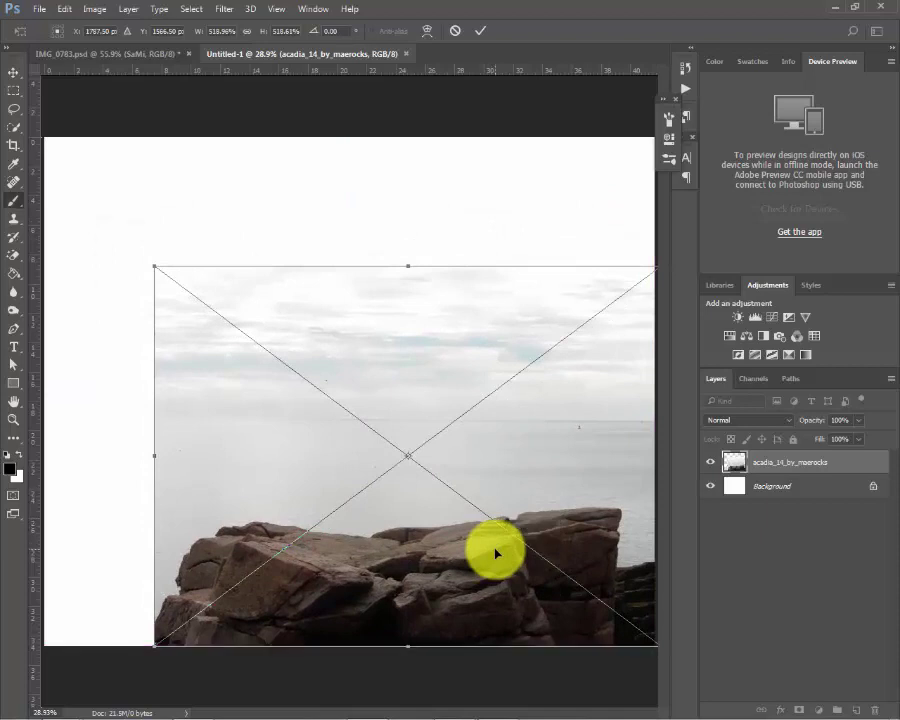
key(Return)
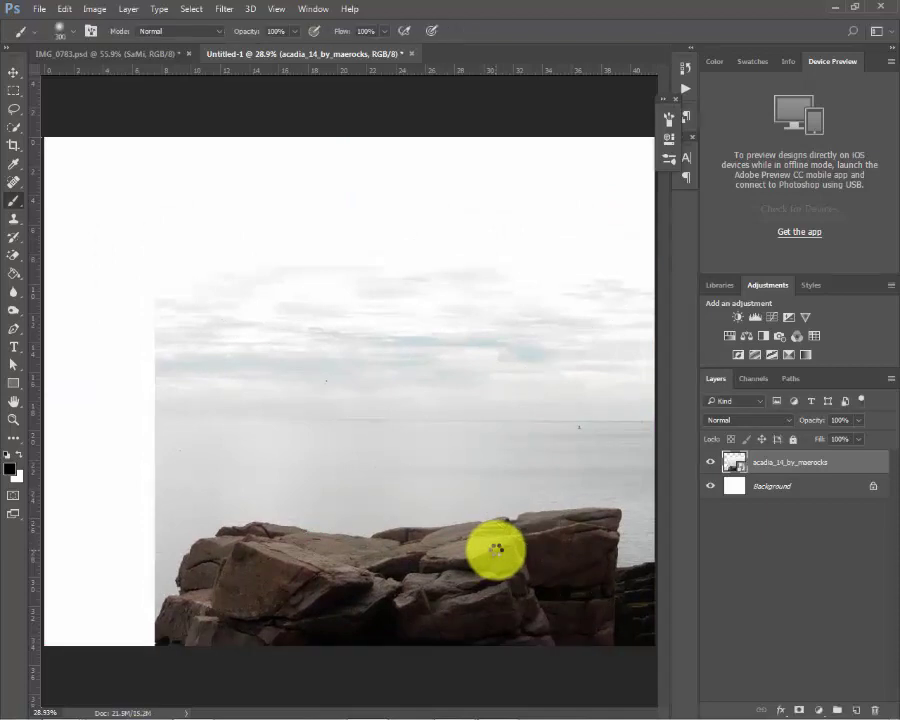
Rasterize the rock layer, mask out its sky with a Quick Selection, and nudge the rocks.
right_click(789, 466)
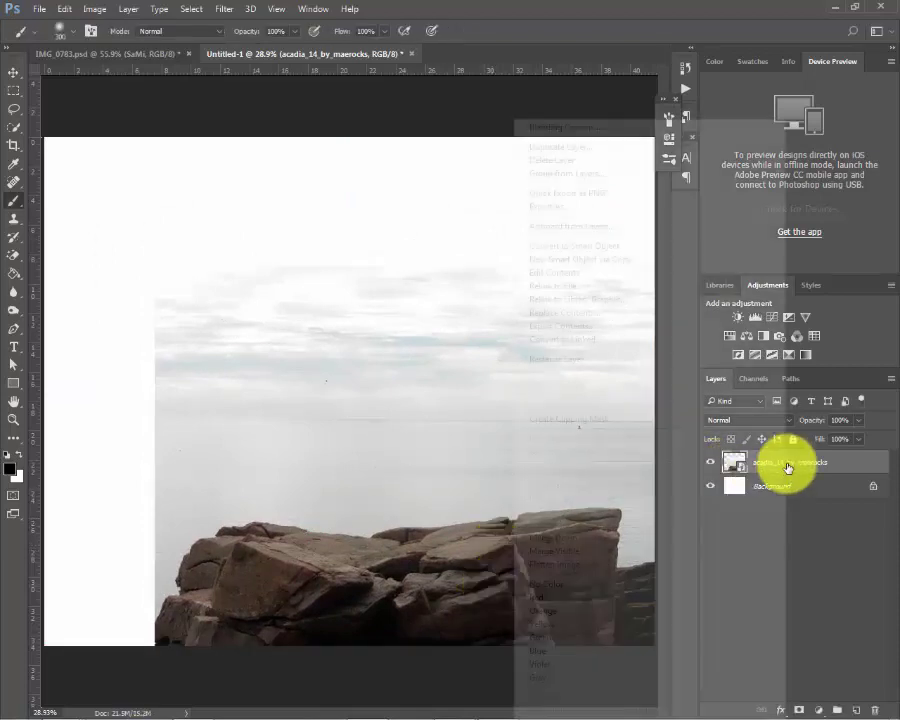
click(622, 362)
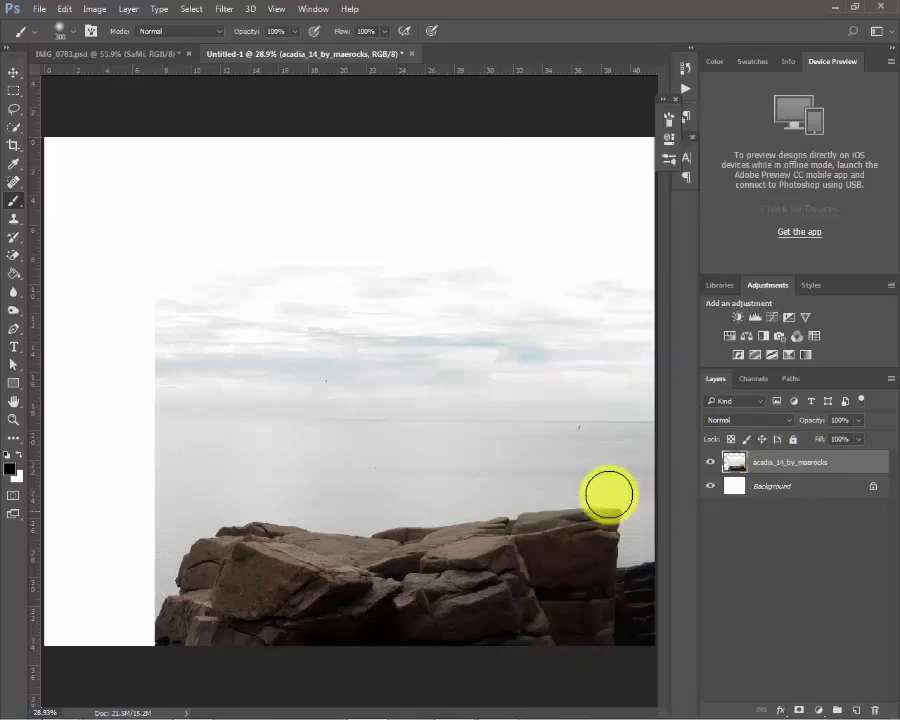
click(14, 127)
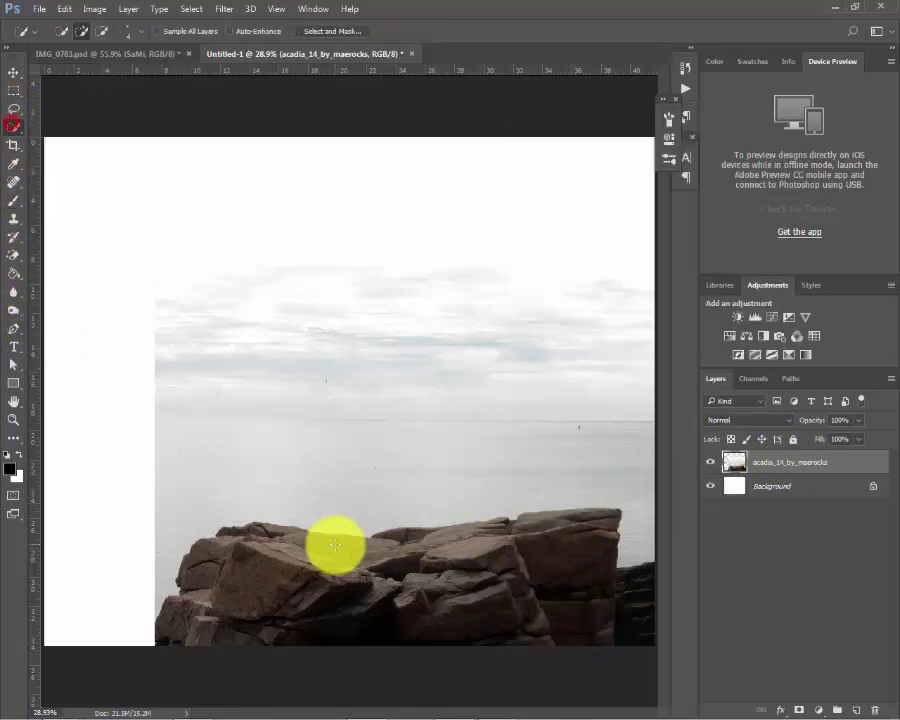
click(300, 524)
mouse_move(476, 563)
mouse_down()
mouse_move(510, 567)
mouse_move(396, 552)
mouse_move(438, 535)
mouse_move(577, 531)
mouse_up()
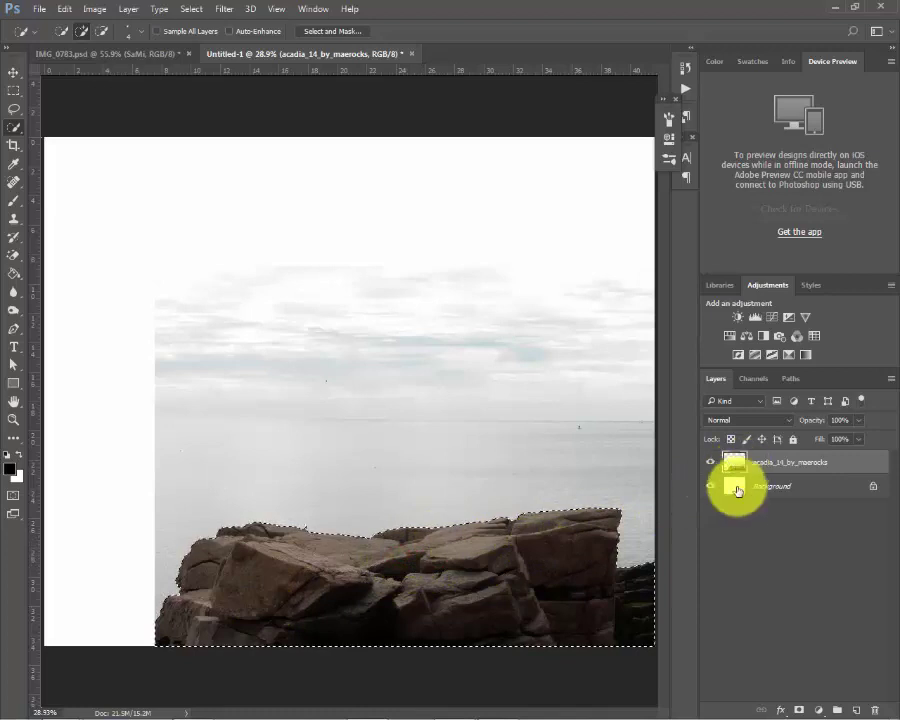
click(800, 711)
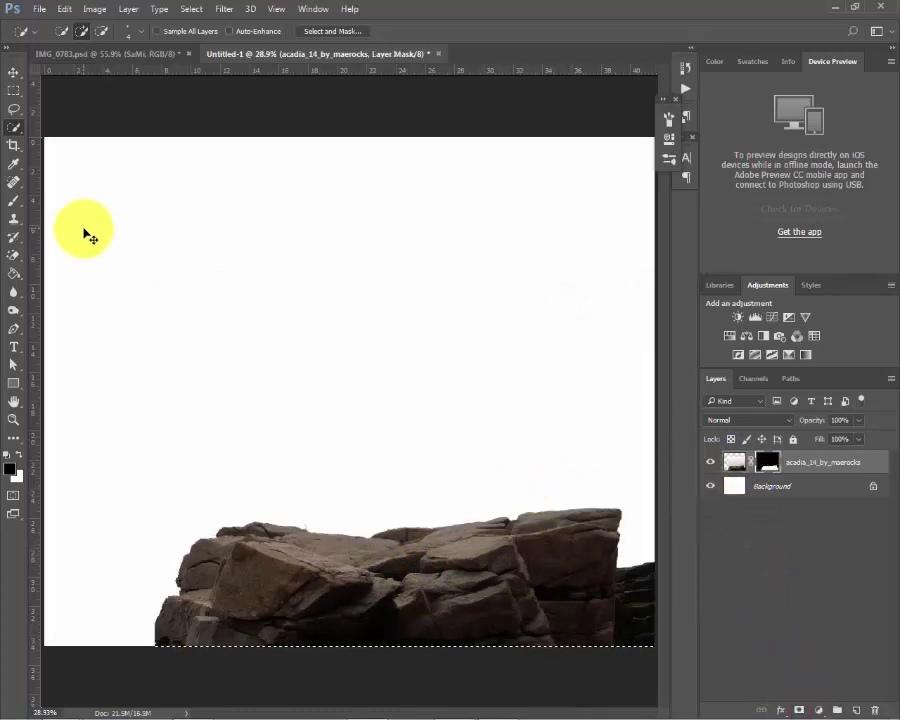
click(13, 72)
mouse_move(383, 546)
mouse_down()
mouse_move(385, 510)
mouse_move(388, 549)
mouse_up()
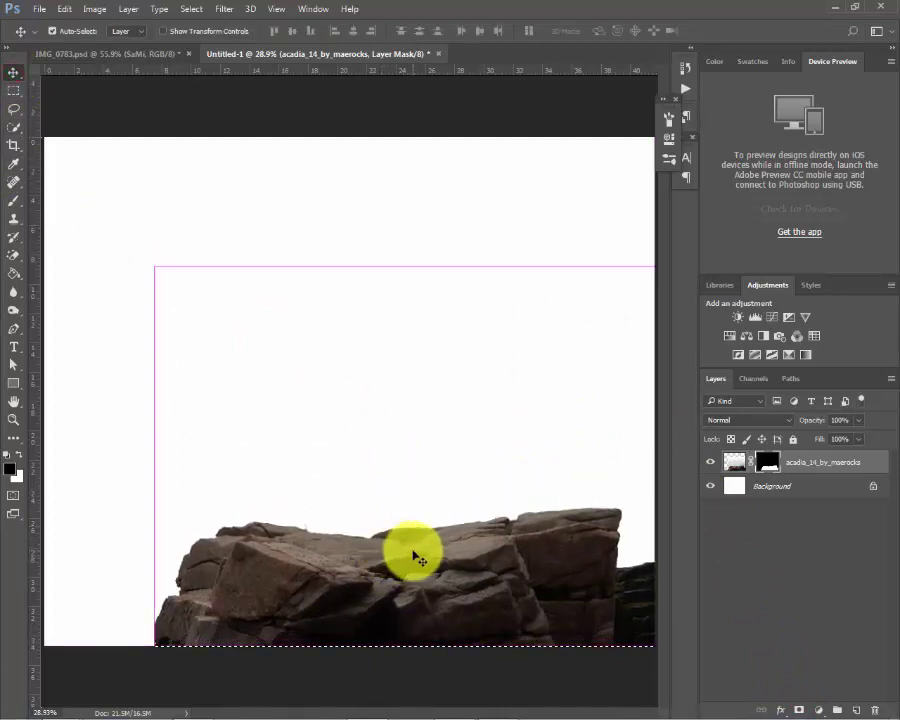
Enlarge the rocks to about 108% and shift them slightly into place.
key(ctrl+t)
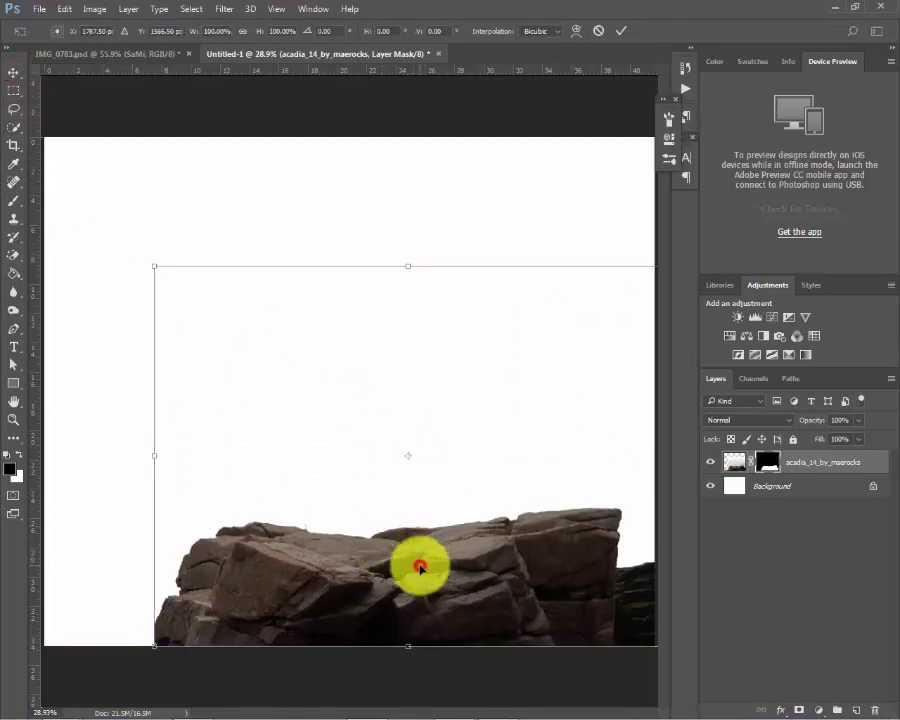
drag(154, 266, 136, 246)
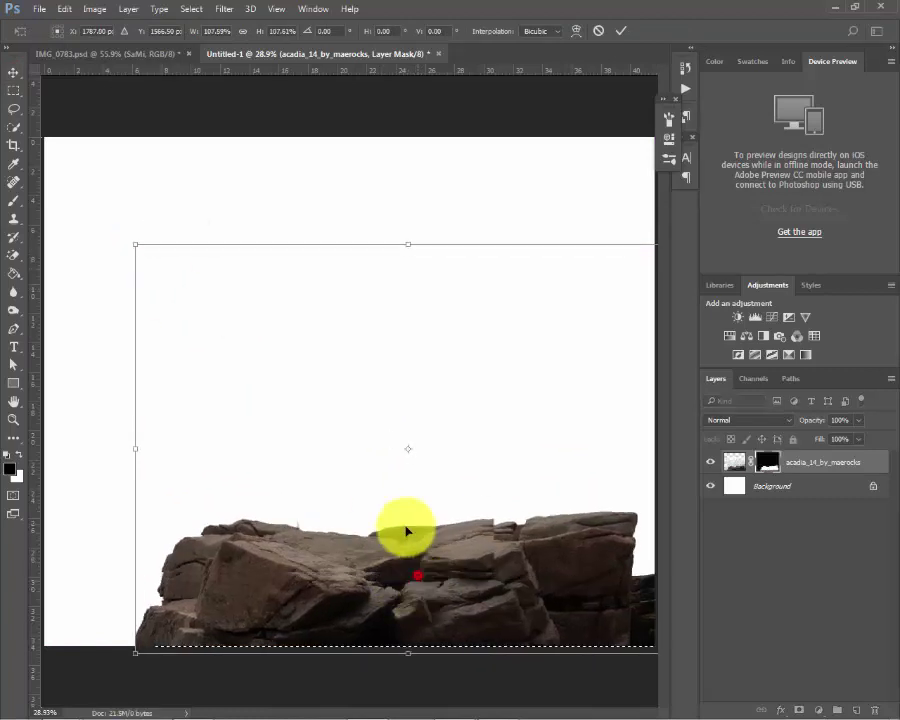
drag(407, 531, 424, 575)
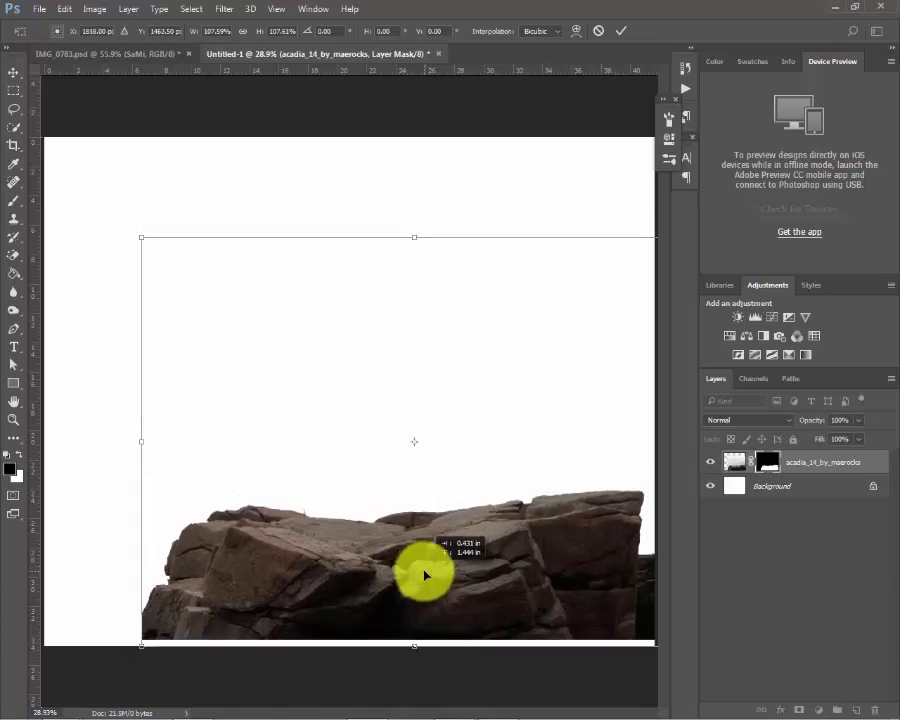
drag(424, 575, 428, 577)
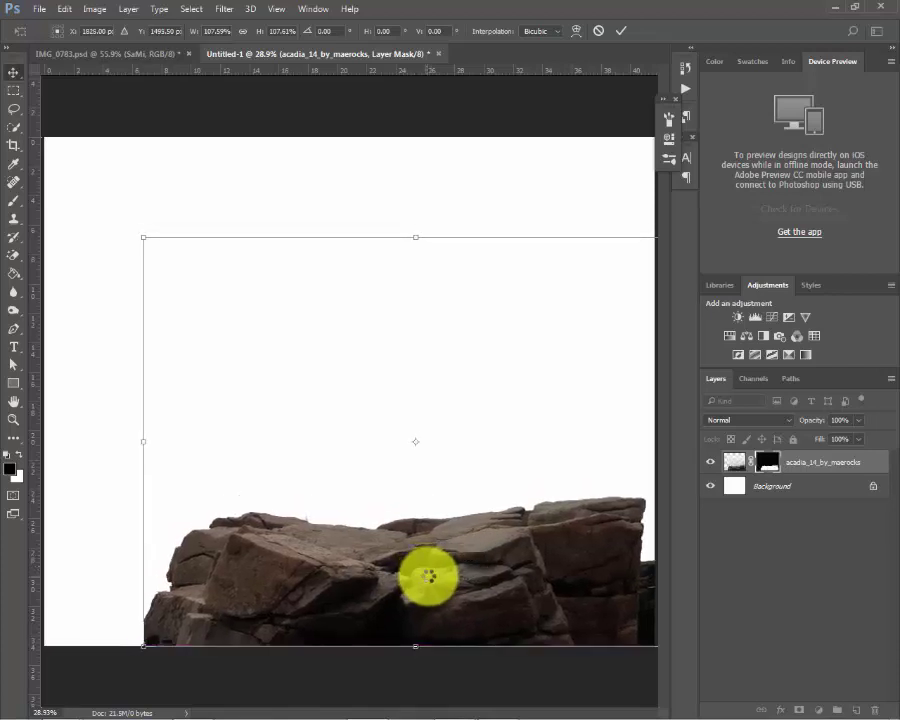
key(Return)
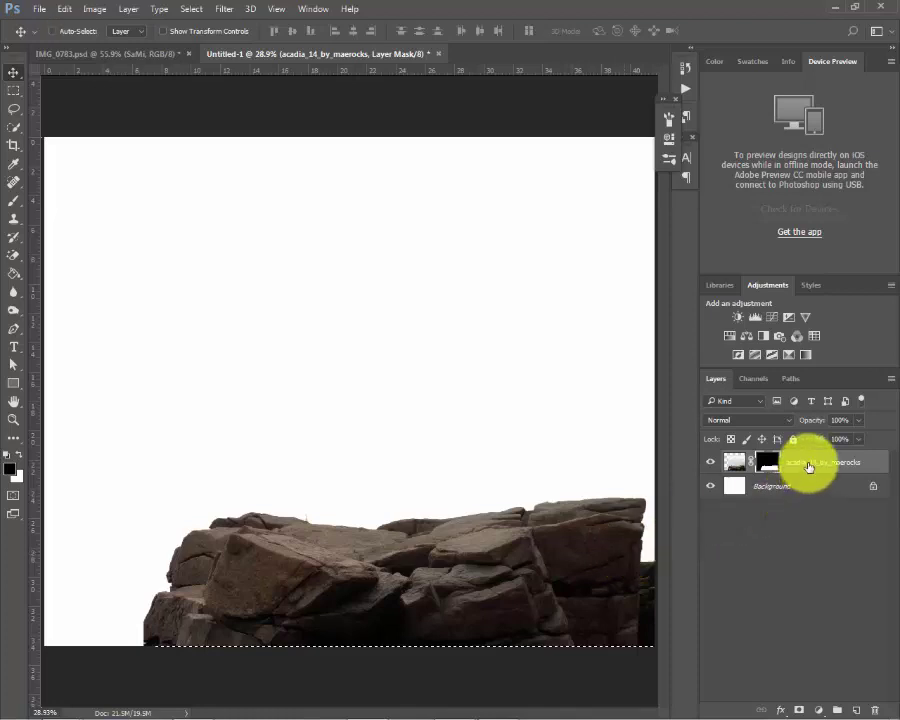
Duplicate the masked rock layer, slide the copy right, and return to IMG_0783.psd.
key(ctrl+j)
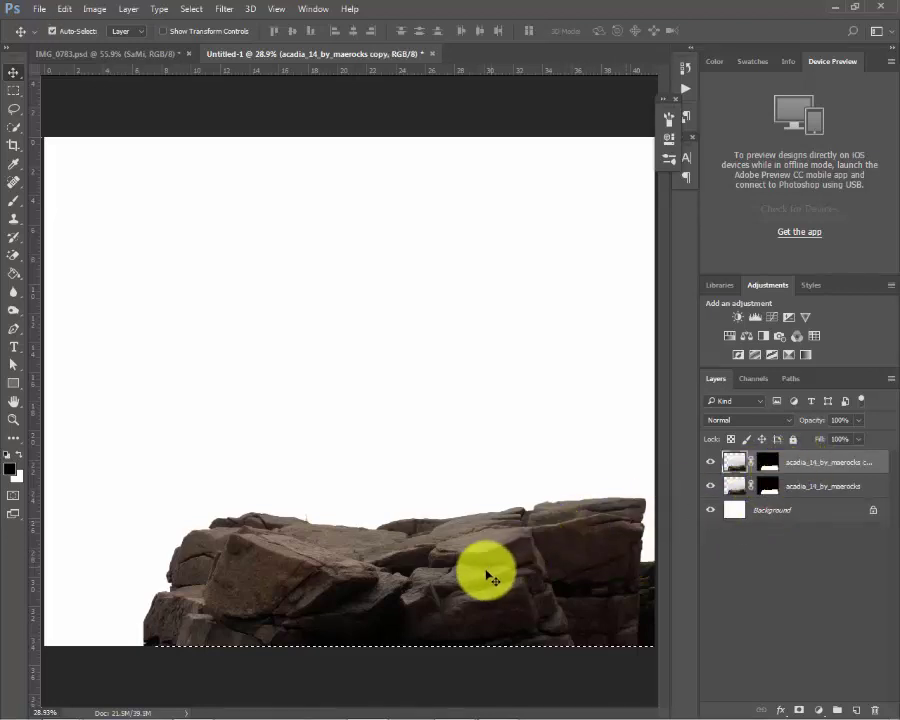
mouse_move(486, 577)
mouse_down()
mouse_move(540, 628)
mouse_move(518, 621)
mouse_move(520, 598)
mouse_move(533, 598)
mouse_up()
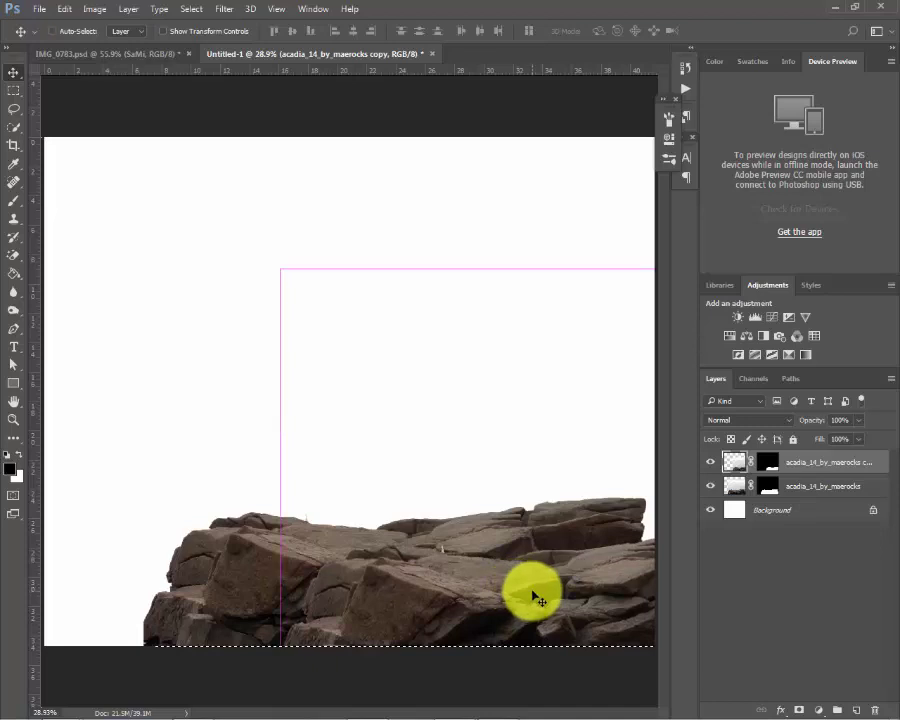
key(ctrl+minus)
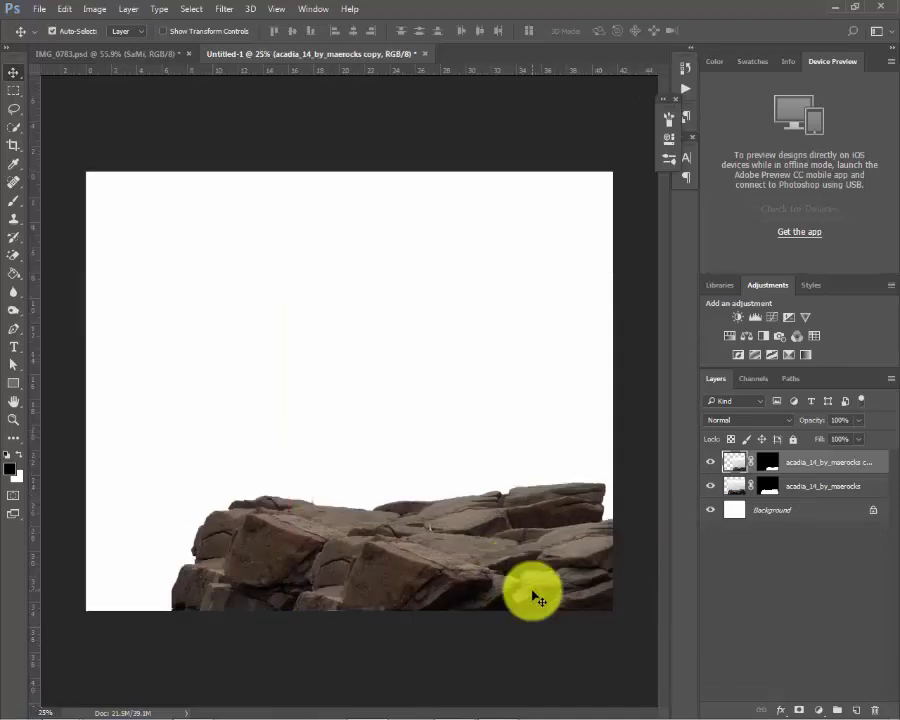
key(ctrl+plus)
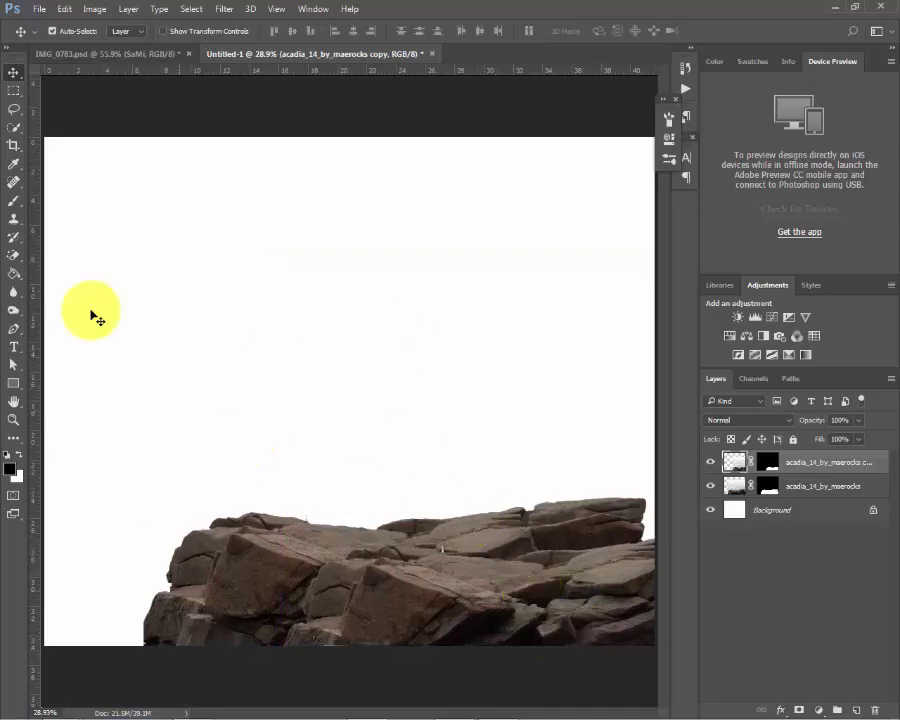
click(160, 54)
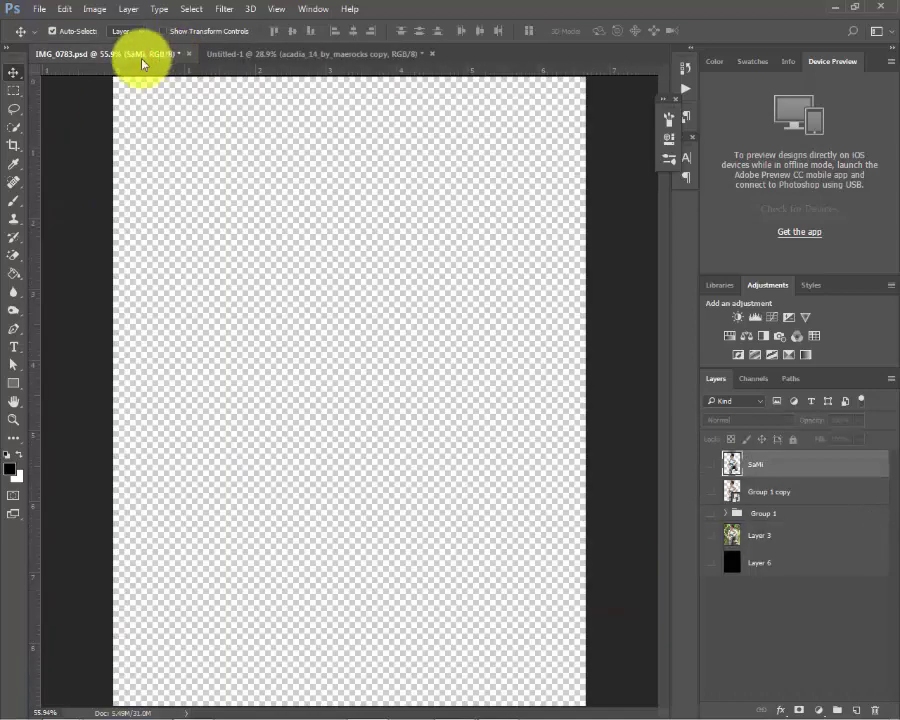
Bring the SaMi seated-man layer into Untitled-1 and move the rock copy beneath him.
click(712, 468)
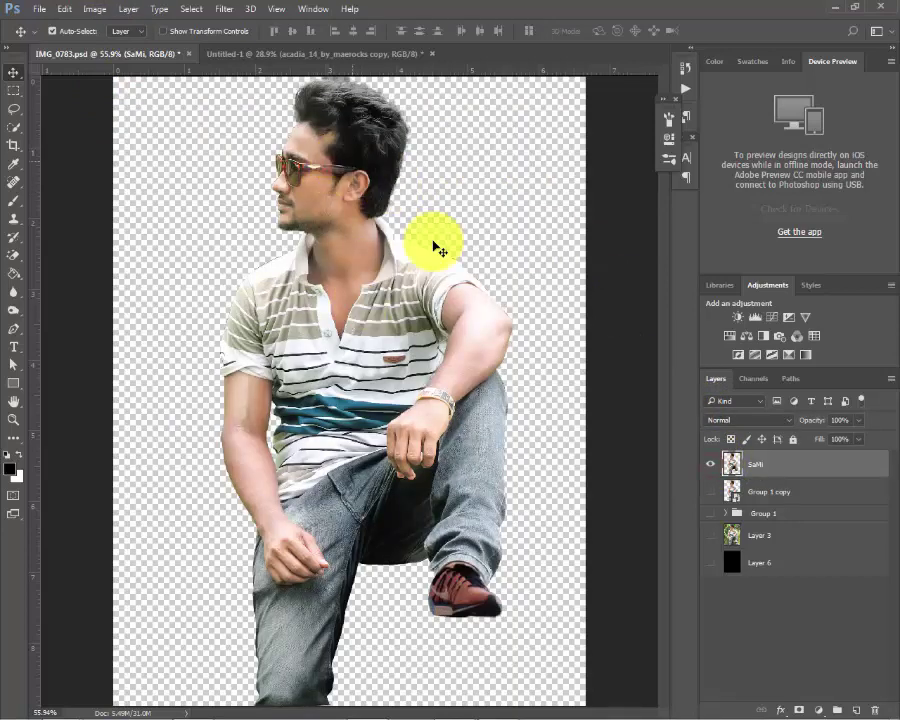
drag(349, 222, 331, 57)
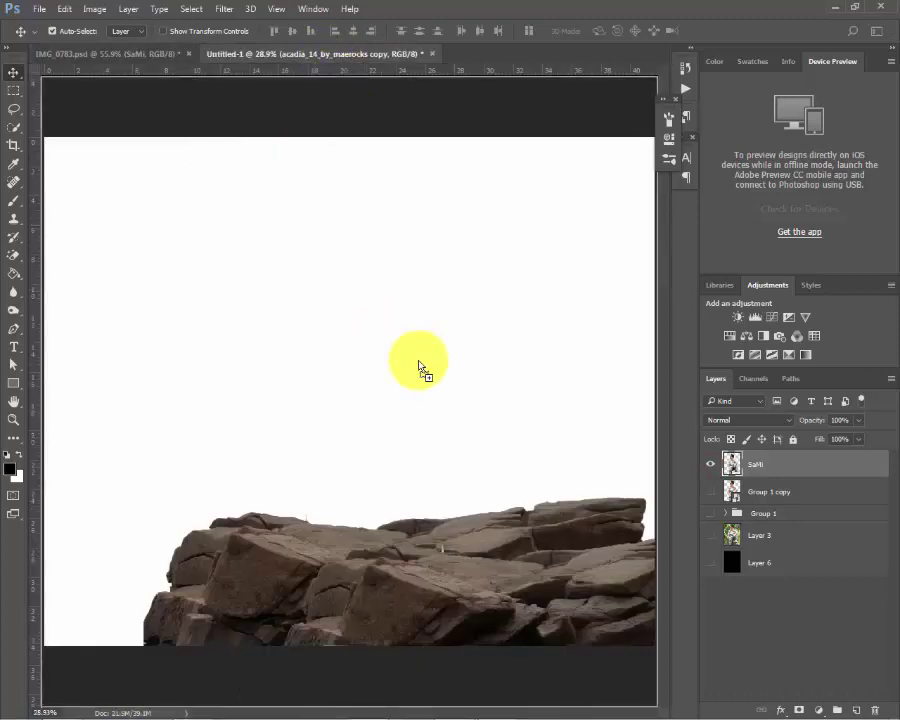
mouse_move(331, 57)
mouse_down()
mouse_move(408, 362)
mouse_move(452, 393)
mouse_move(469, 453)
mouse_up()
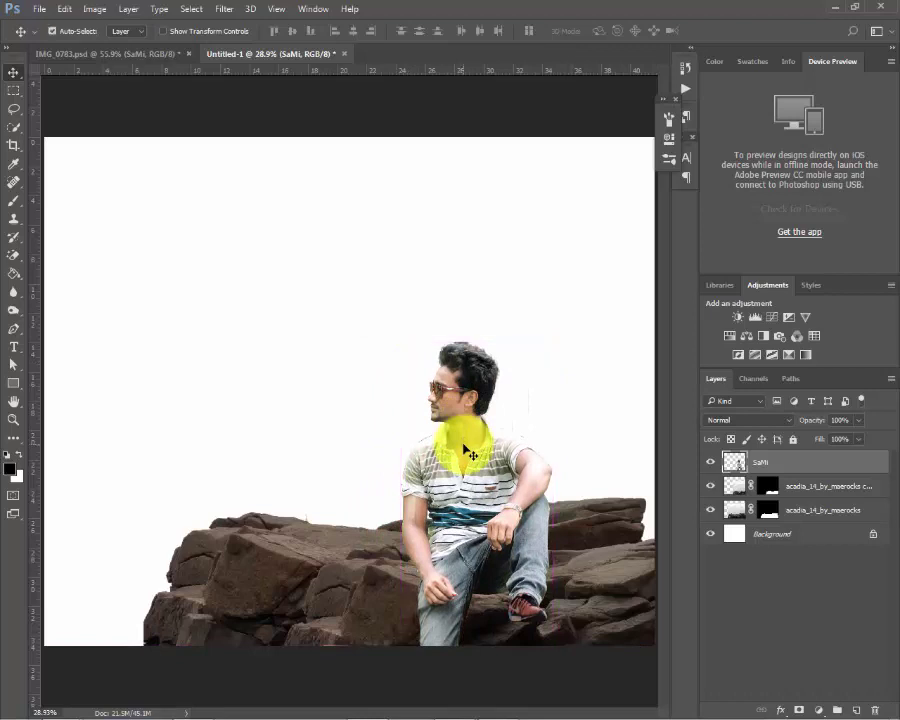
key(ctrl+plus)
mouse_move(469, 453)
mouse_down()
mouse_move(352, 372)
mouse_move(422, 436)
mouse_move(486, 420)
mouse_up()
mouse_move(430, 466)
mouse_down()
mouse_move(456, 460)
mouse_move(395, 477)
mouse_move(443, 497)
mouse_move(412, 426)
mouse_move(456, 445)
mouse_move(497, 440)
mouse_move(460, 444)
mouse_move(466, 505)
mouse_up()
key(ctrl+z)
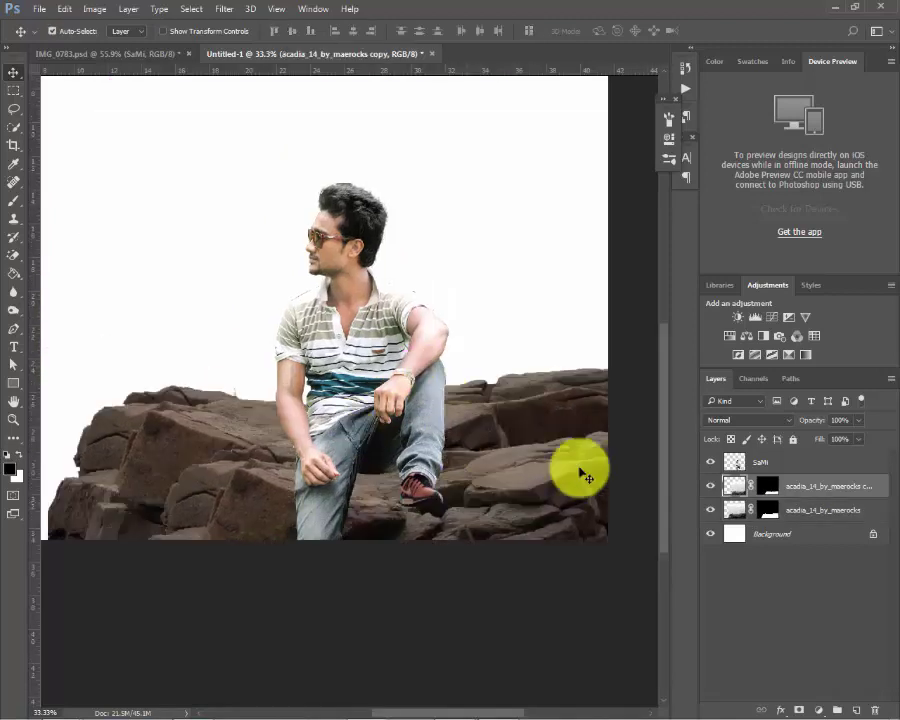
Scale the rock copy to about 113% and spread it along the canvas bottom under the man.
key(ctrl+t)
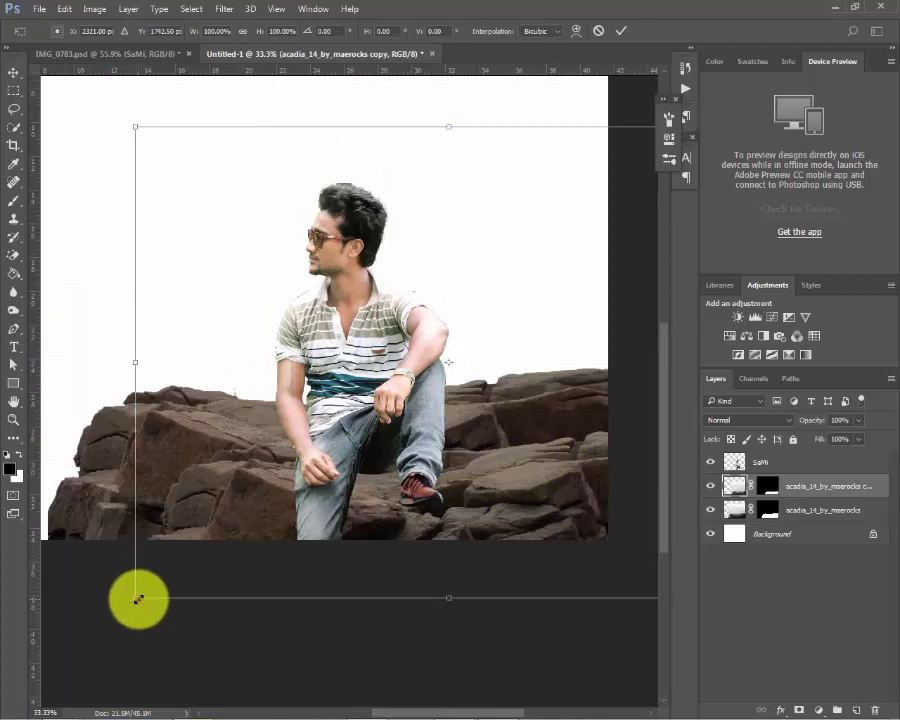
drag(137, 598, 88, 630)
drag(246, 567, 440, 540)
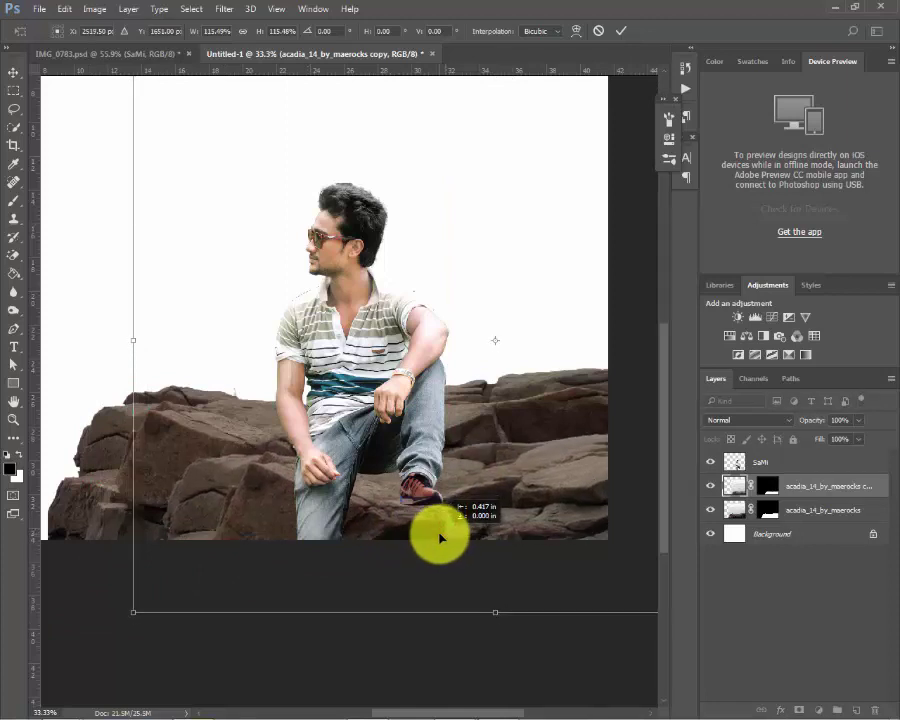
key(Return)
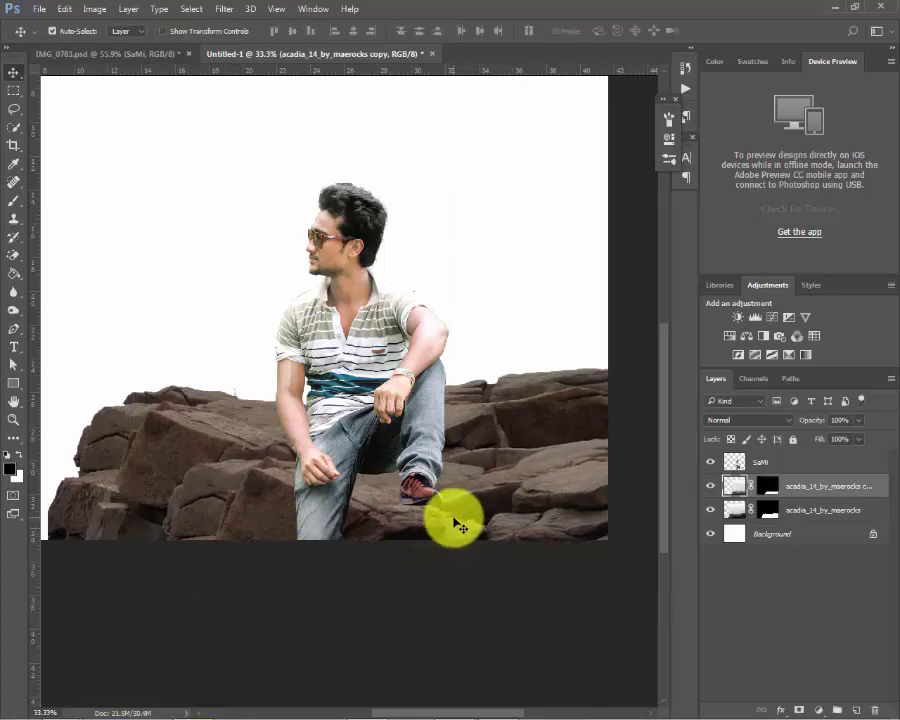
mouse_move(456, 514)
mouse_down()
mouse_move(508, 503)
mouse_move(500, 497)
mouse_up()
key(ctrl+0)
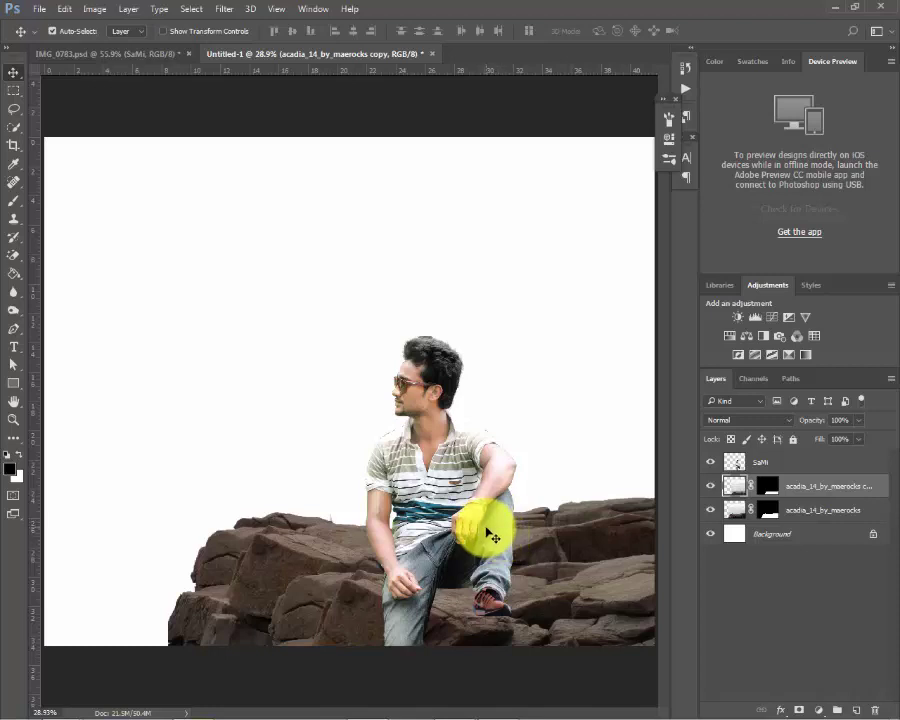
Enlarge the SaMi man to about 105% and adjust his position on the rocks.
click(486, 528)
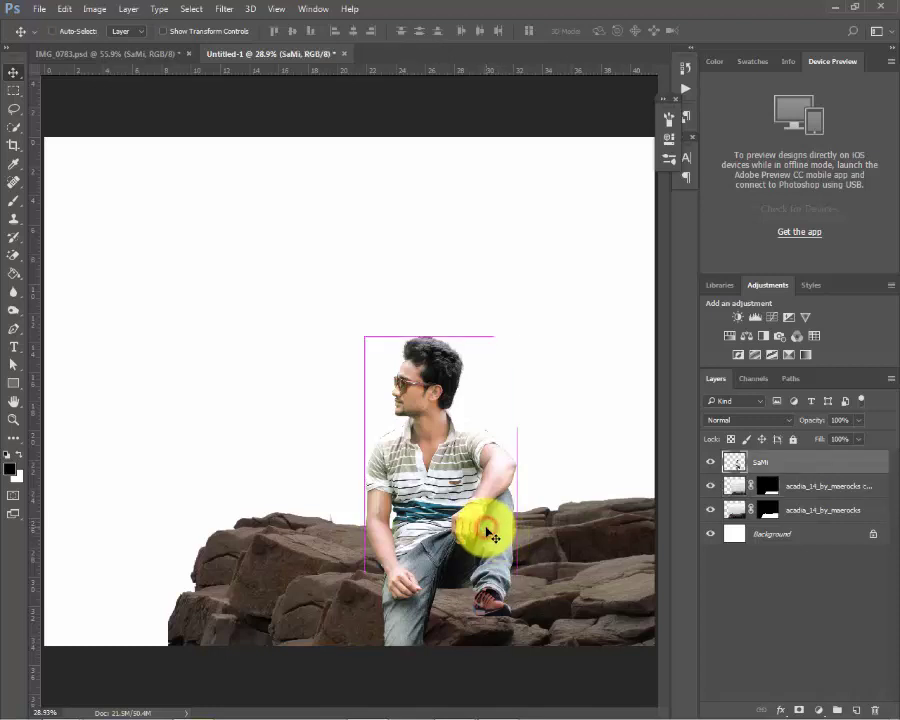
key(ctrl+t)
drag(519, 338, 521, 320)
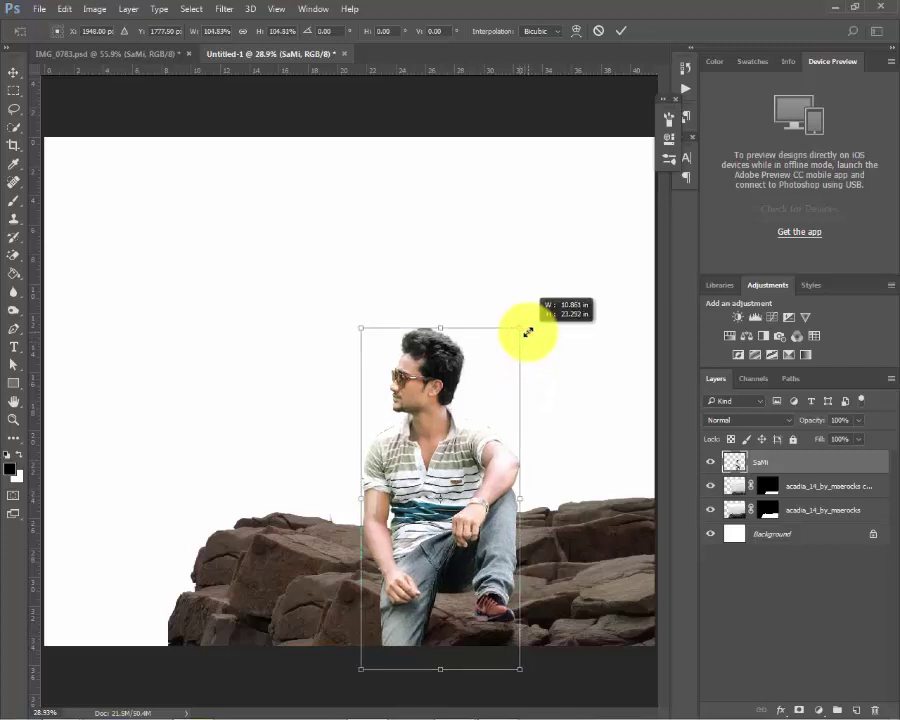
mouse_move(468, 518)
mouse_down()
mouse_move(466, 492)
mouse_move(469, 536)
mouse_up()
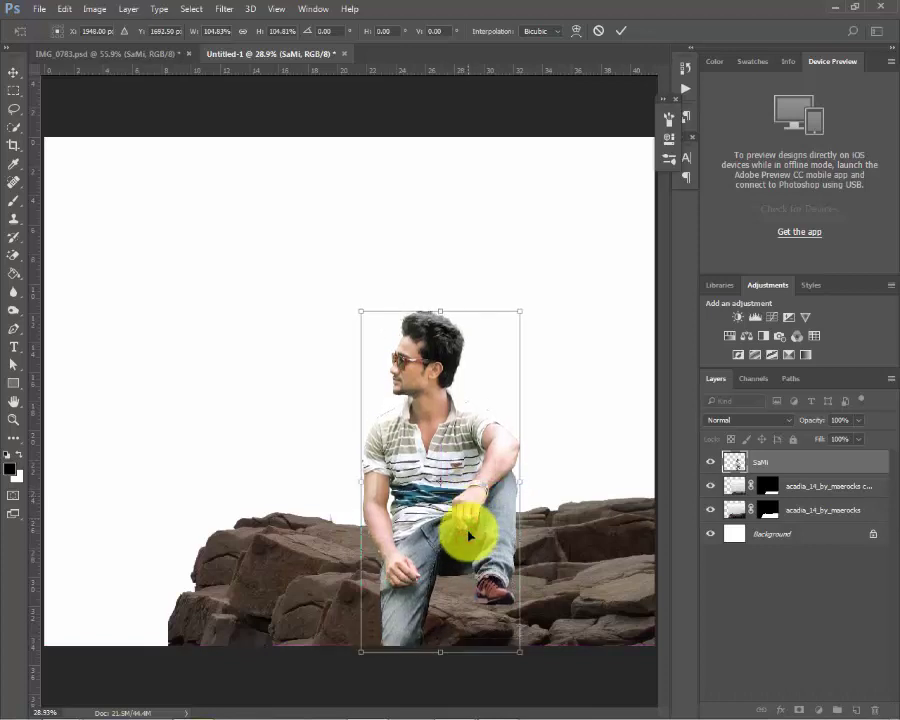
key(Return)
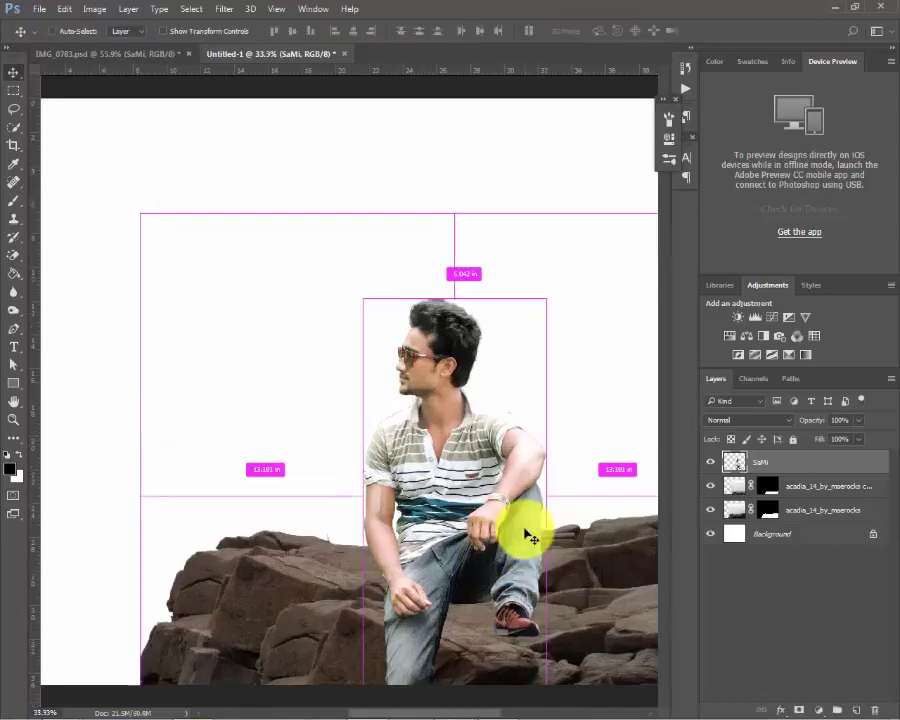
Zoom in and nudge the rock copy down just beneath the man's foot.
key(ctrl+plus)
key(ctrl+plus)
drag(456, 440, 372, 314)
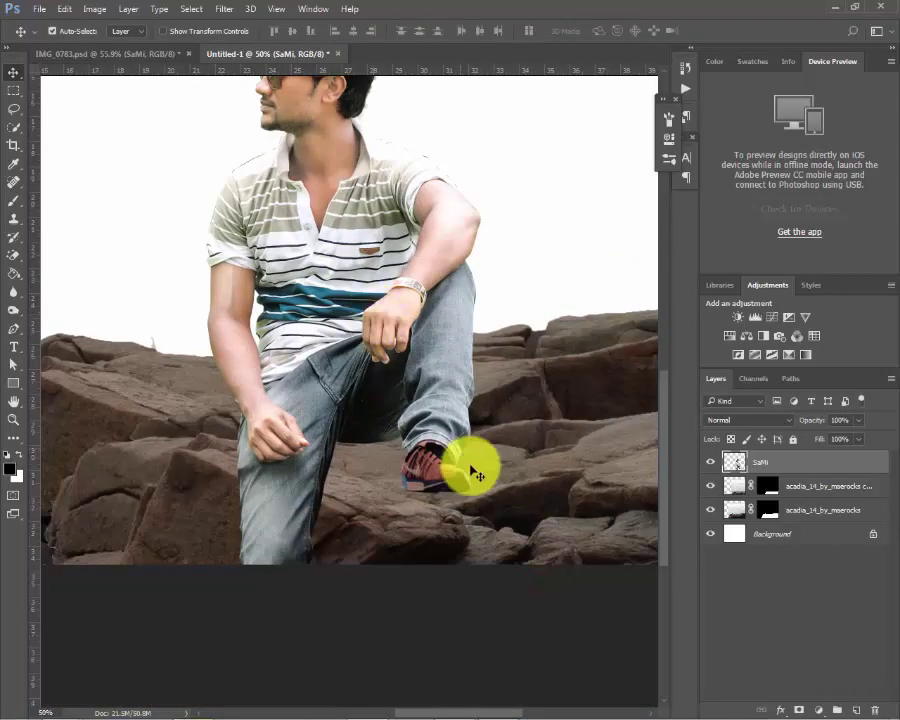
mouse_move(466, 468)
mouse_down()
mouse_move(498, 521)
mouse_move(487, 520)
mouse_move(533, 518)
mouse_up()
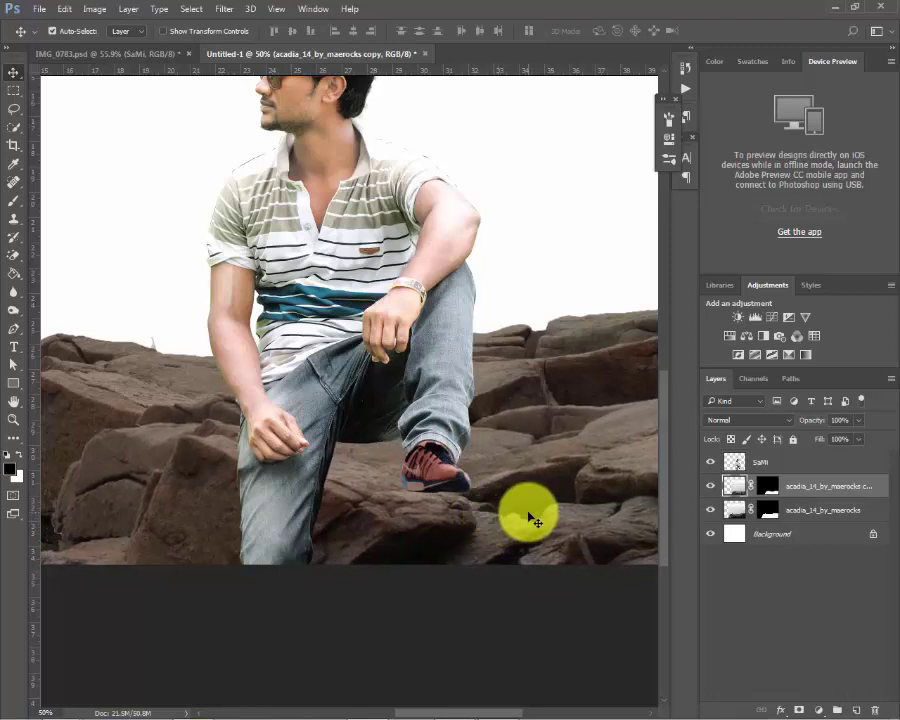
key(ctrl+0)
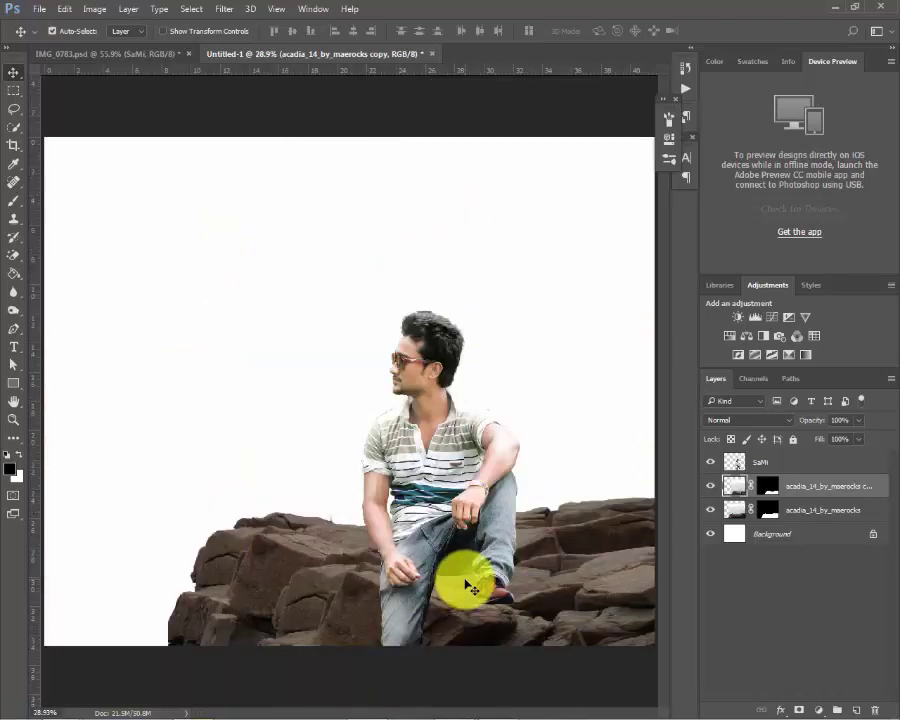
Hide the man and merge the two rock layers into one.
click(709, 462)
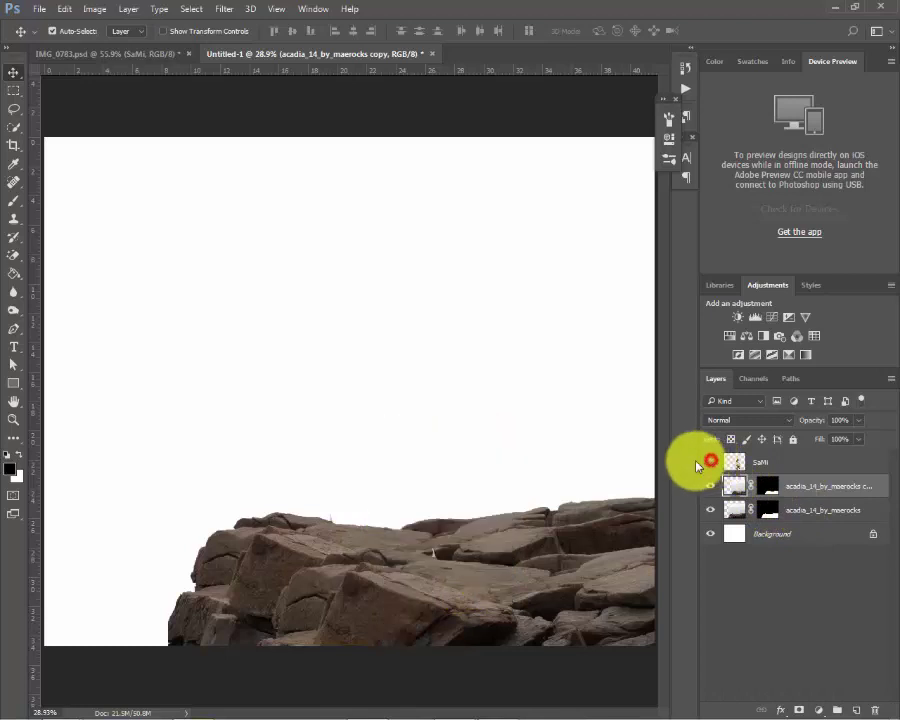
shift+click(788, 511)
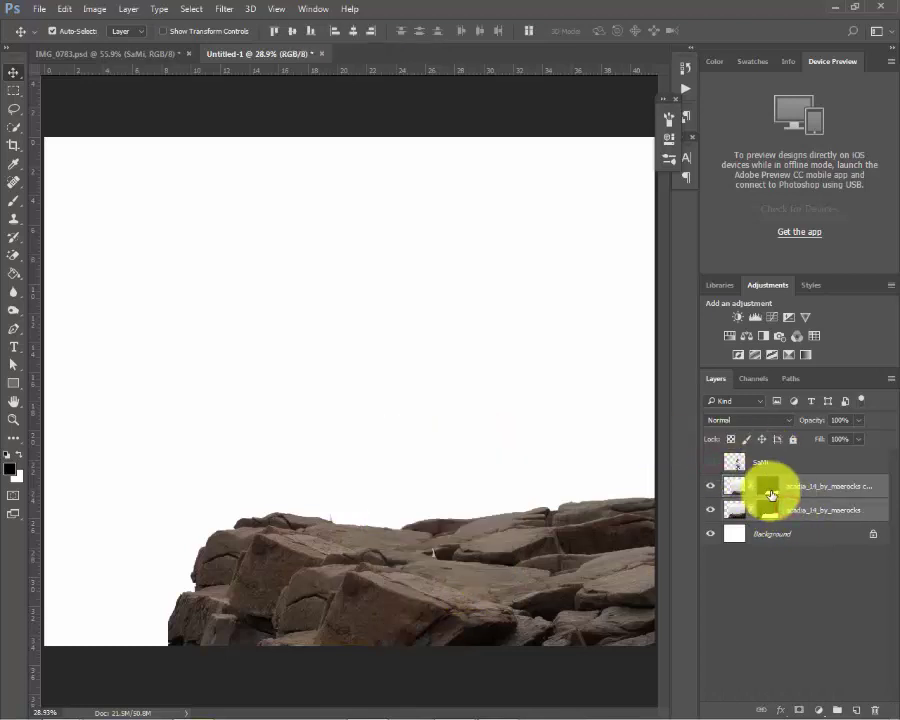
key(ctrl+e)
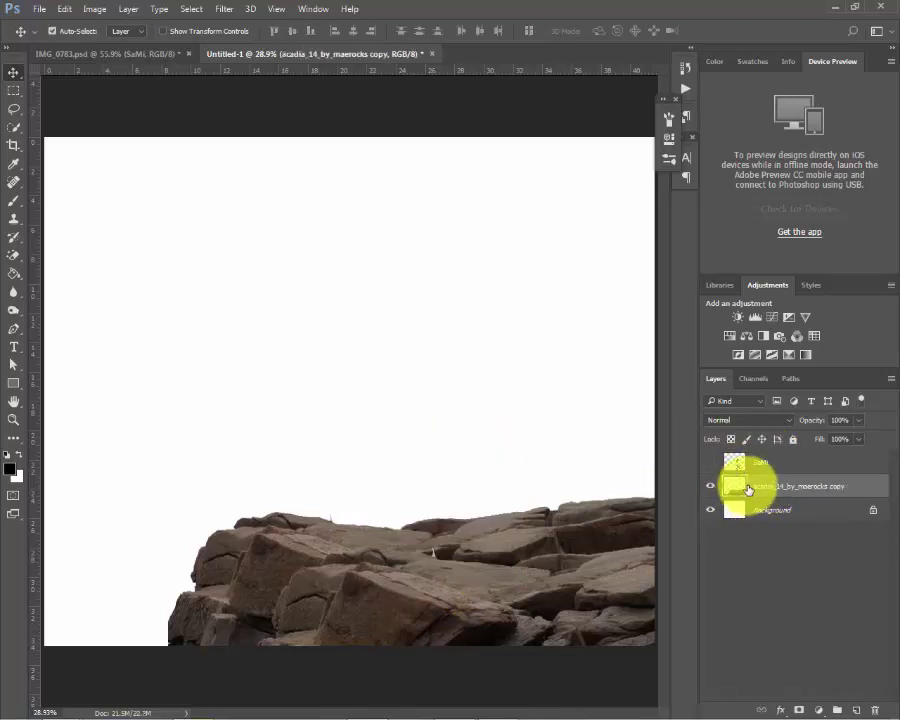
Add a clipped Brightness/Contrast adjustment to the rocks with brightness -84 and contrast 25.
click(818, 710)
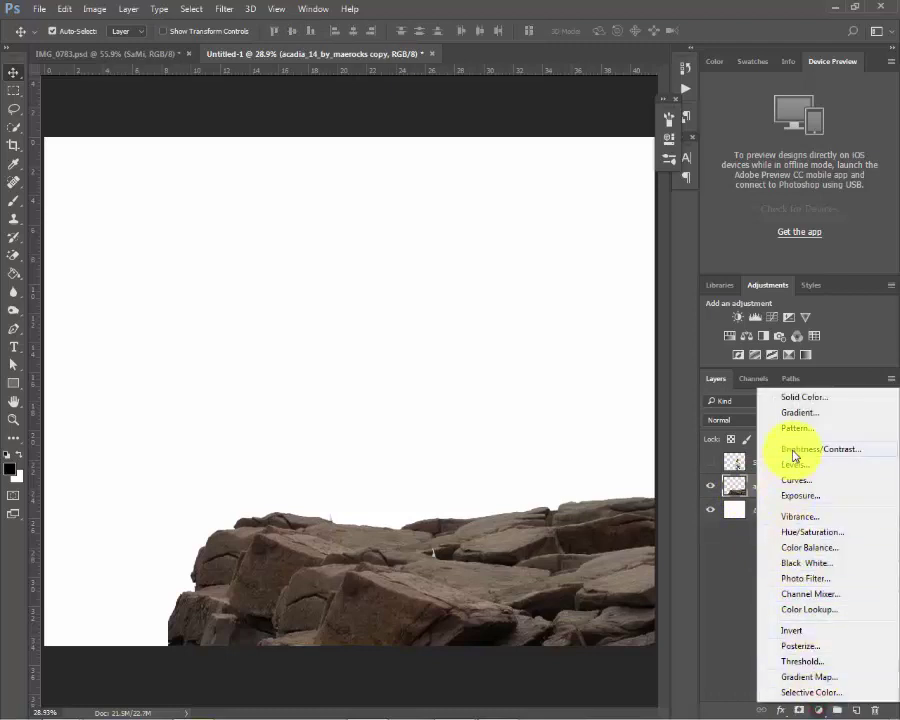
click(795, 452)
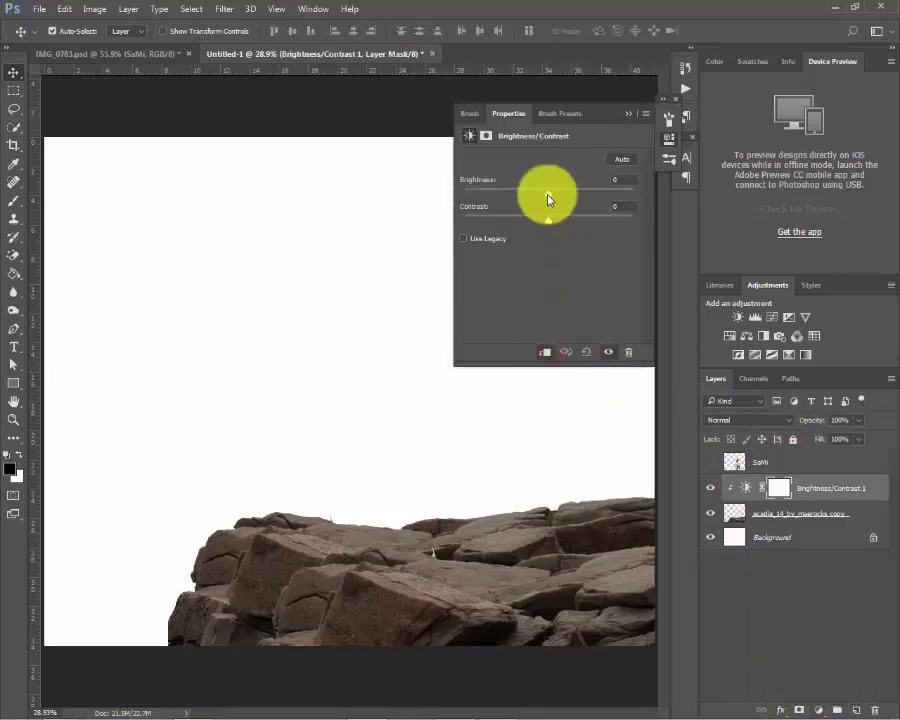
drag(548, 193, 492, 196)
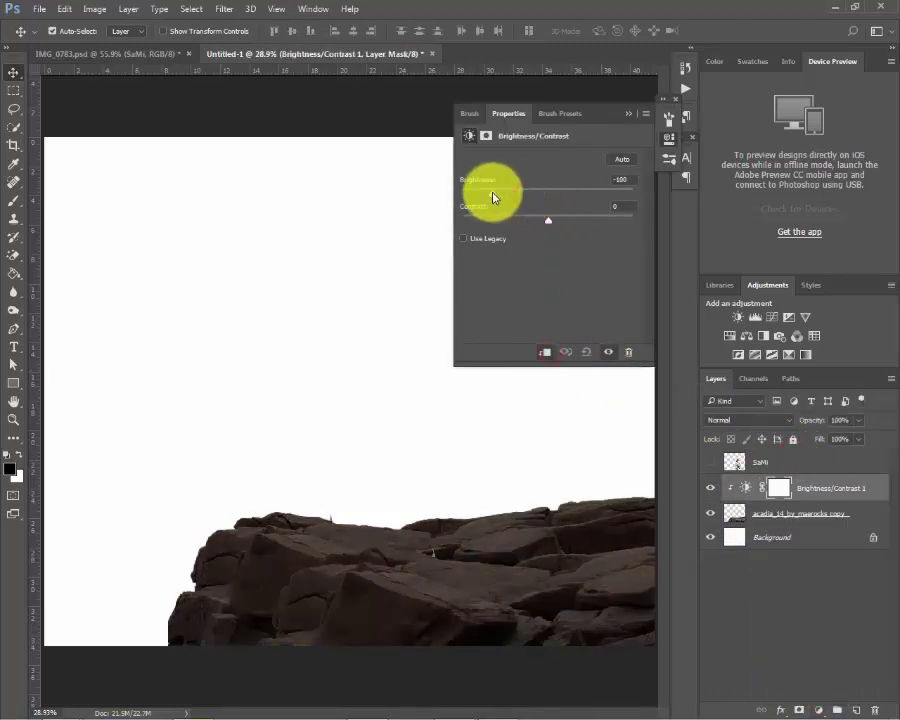
drag(548, 219, 570, 227)
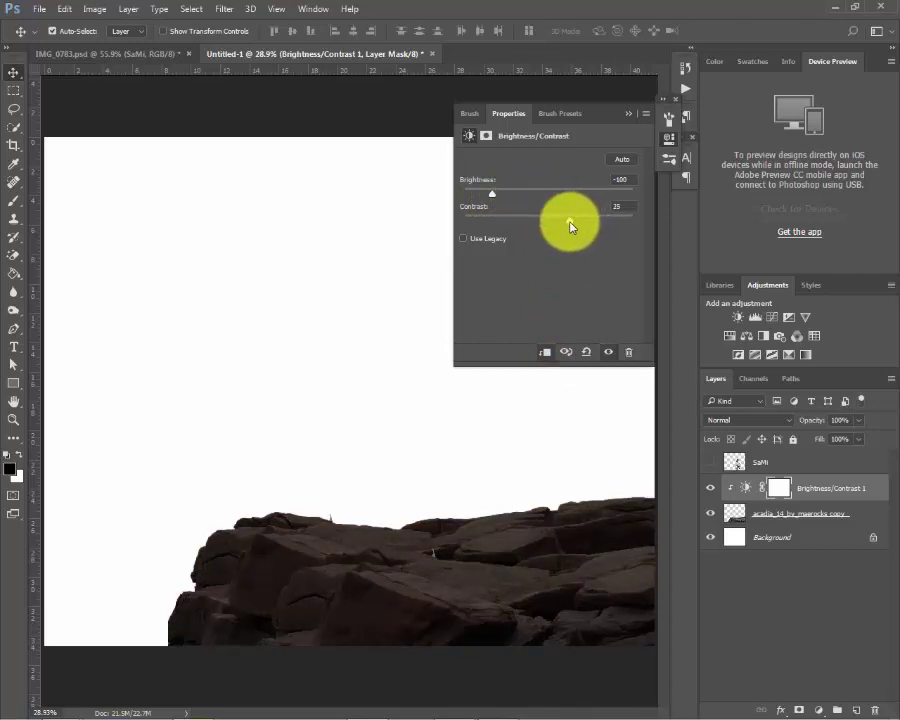
drag(492, 193, 501, 194)
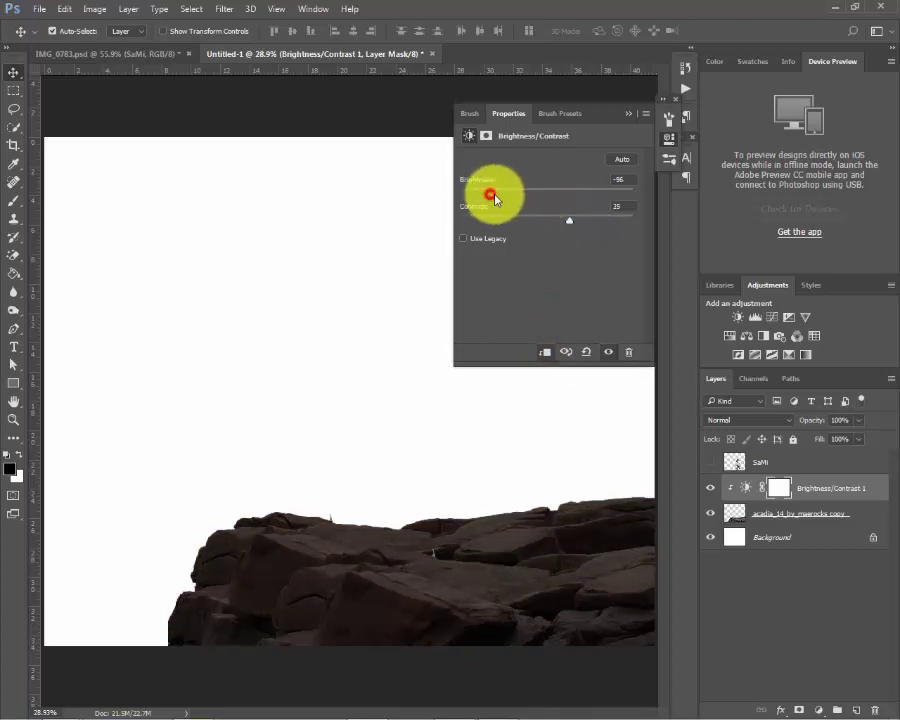
click(628, 114)
click(14, 200)
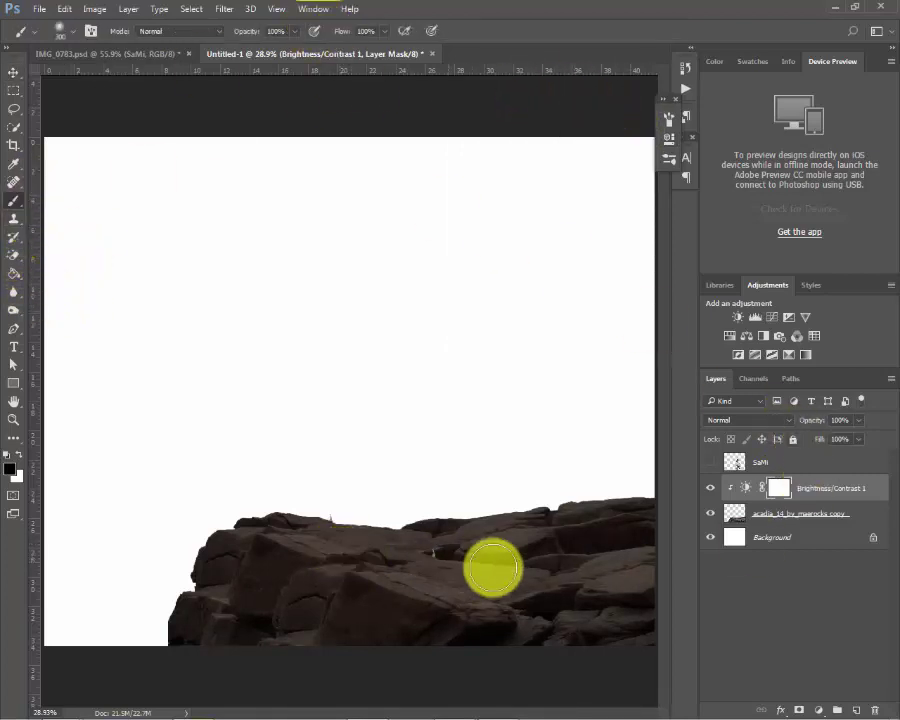
Paint the Brightness/Contrast mask so darkening stays mainly beneath the man, with him visible.
mouse_move(330, 508)
mouse_down()
mouse_move(147, 627)
mouse_move(445, 506)
mouse_move(573, 554)
mouse_up()
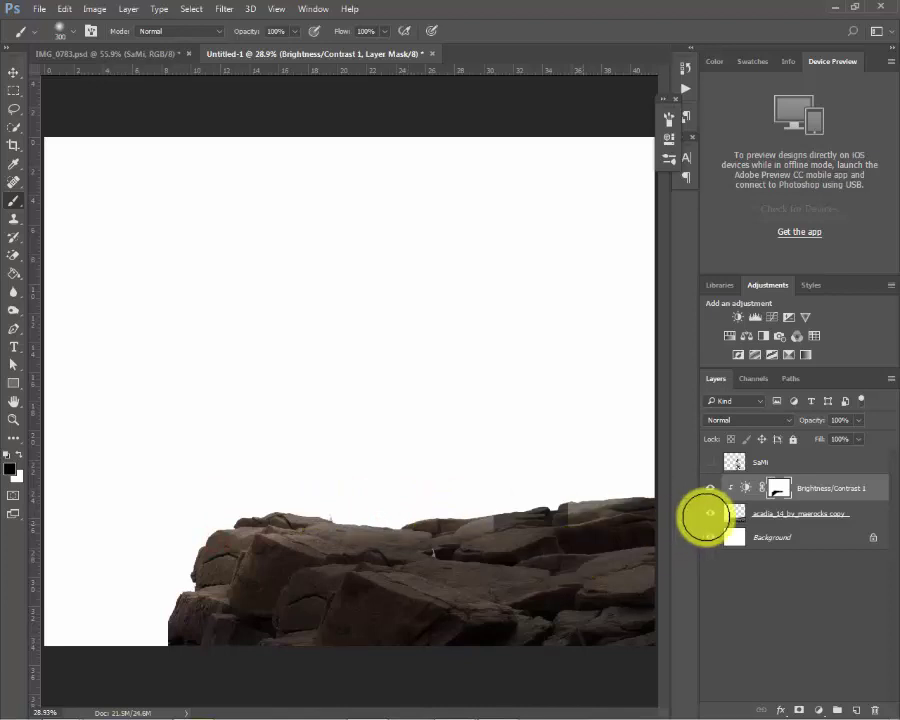
click(710, 463)
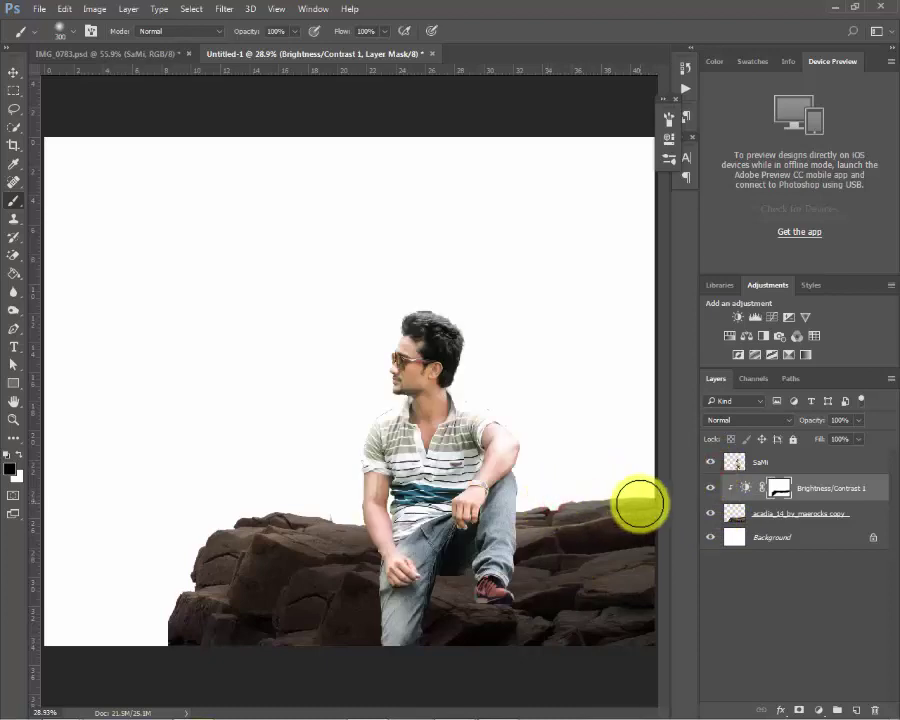
drag(640, 506, 640, 592)
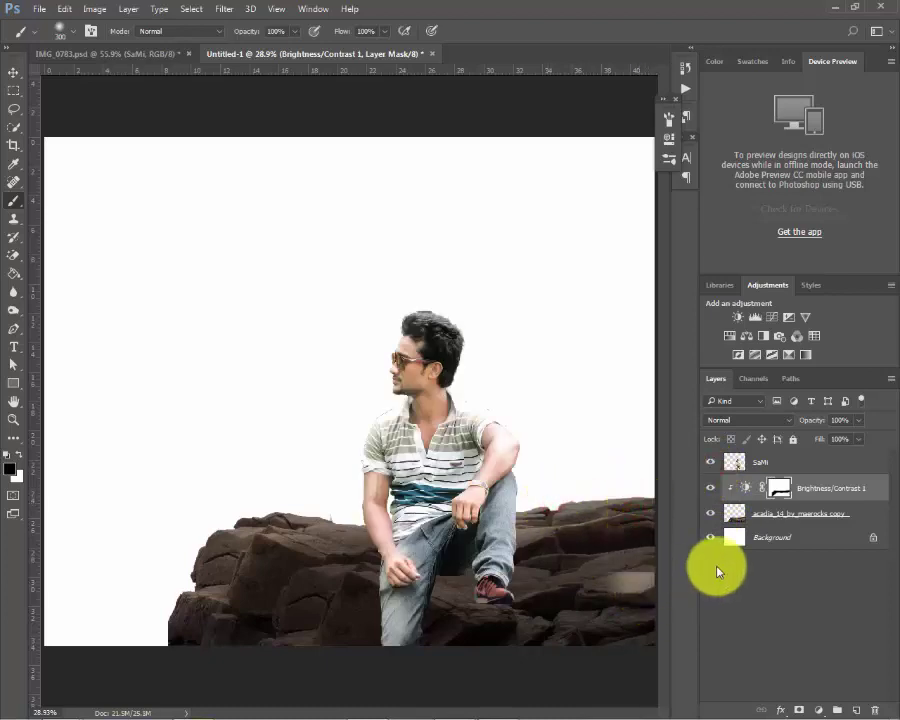
drag(575, 495, 569, 536)
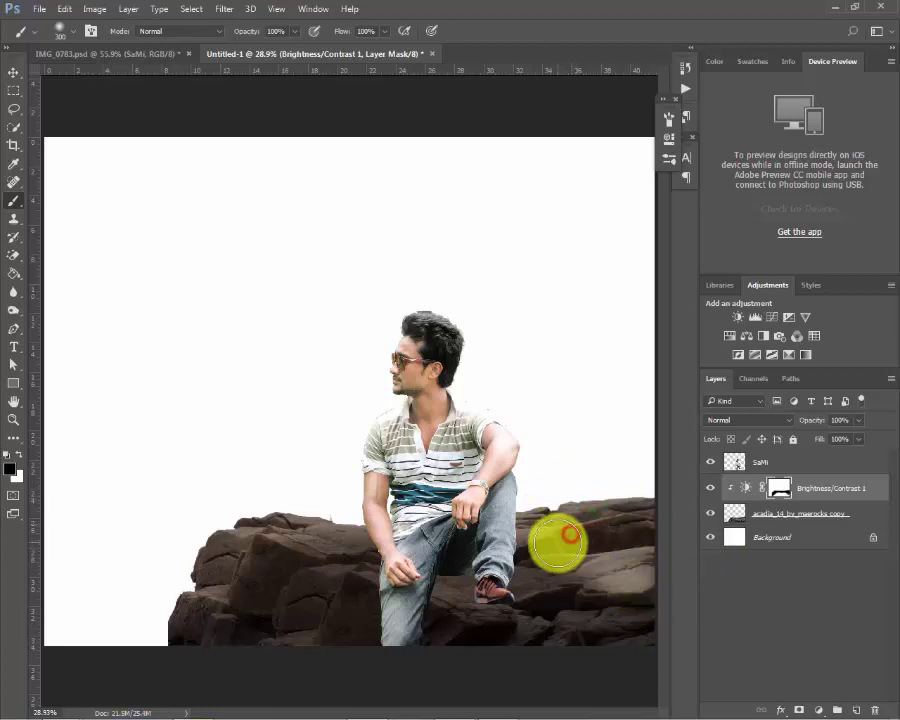
click(342, 498)
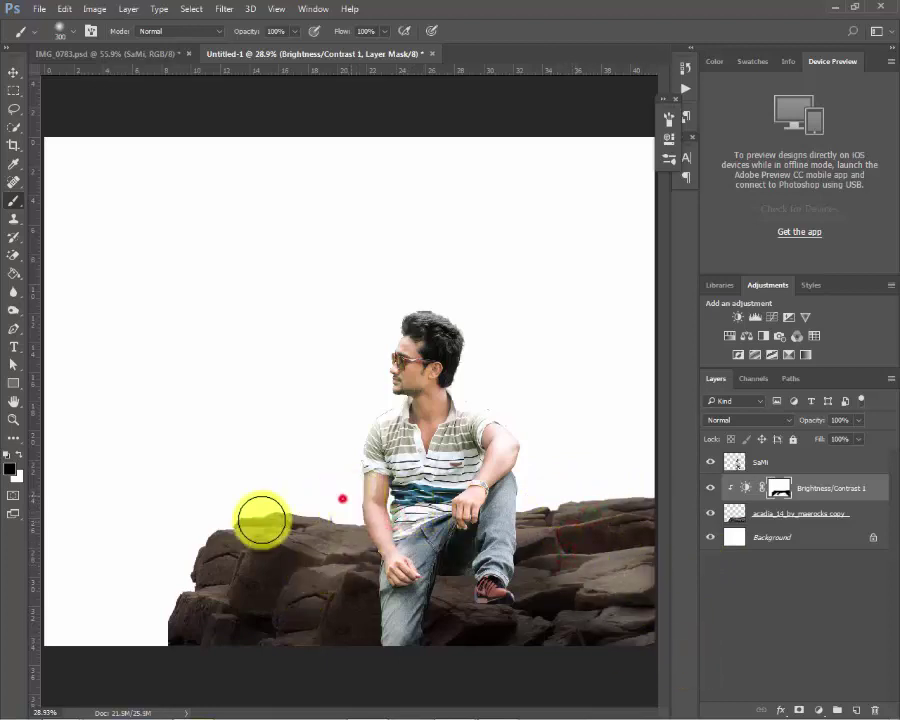
mouse_move(348, 538)
mouse_down()
mouse_move(343, 560)
mouse_move(280, 568)
mouse_up()
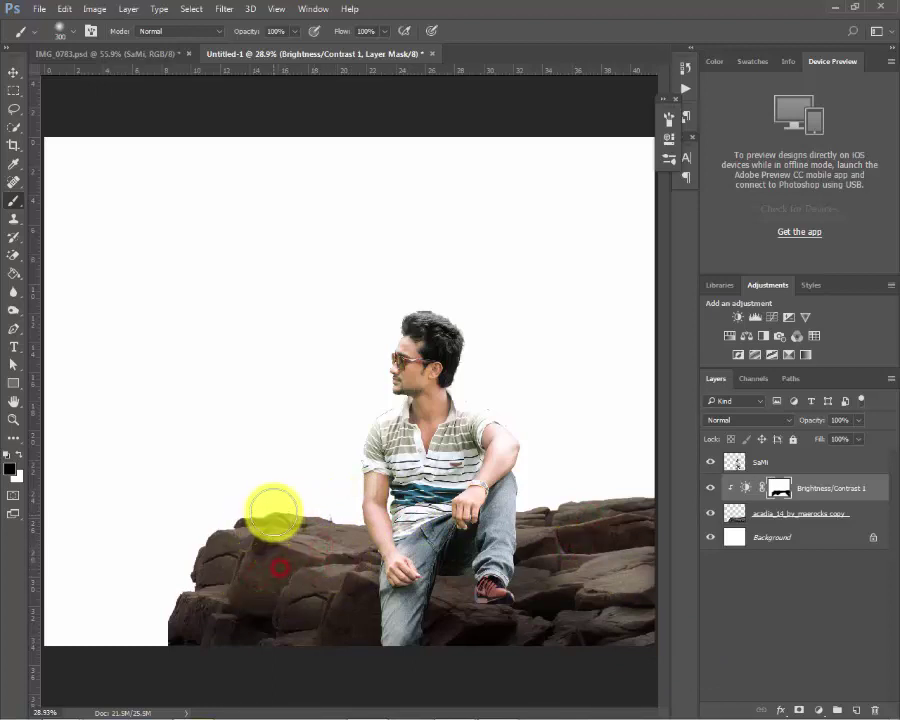
click(284, 500)
mouse_move(522, 493)
mouse_down()
mouse_move(562, 514)
mouse_move(606, 572)
mouse_up()
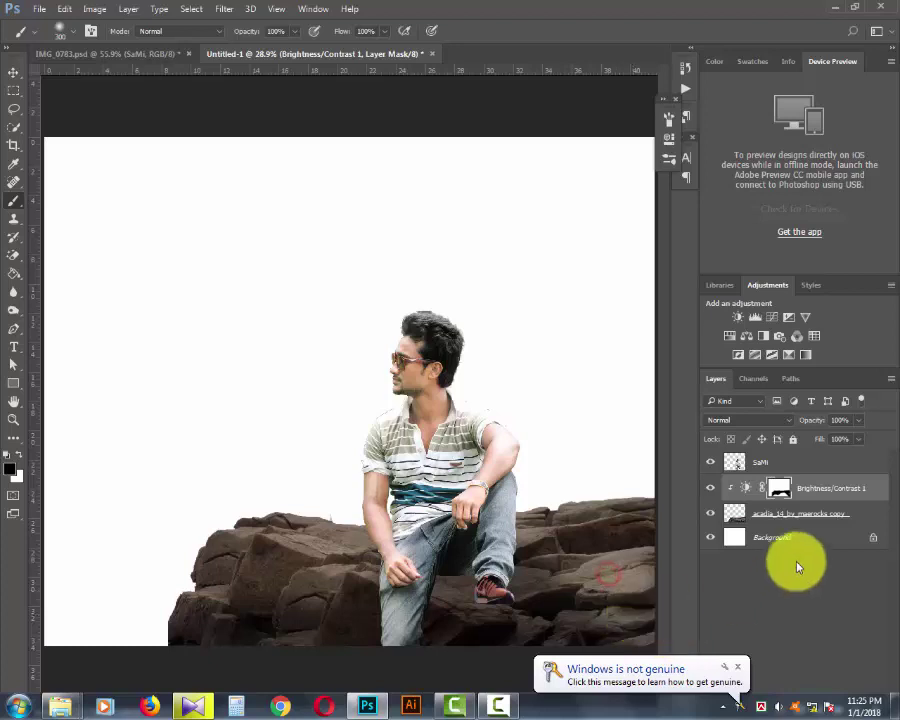
Toggle Brightness/Contrast 1 off and on to compare, then zoom in on the man's torso.
click(711, 487)
click(711, 487)
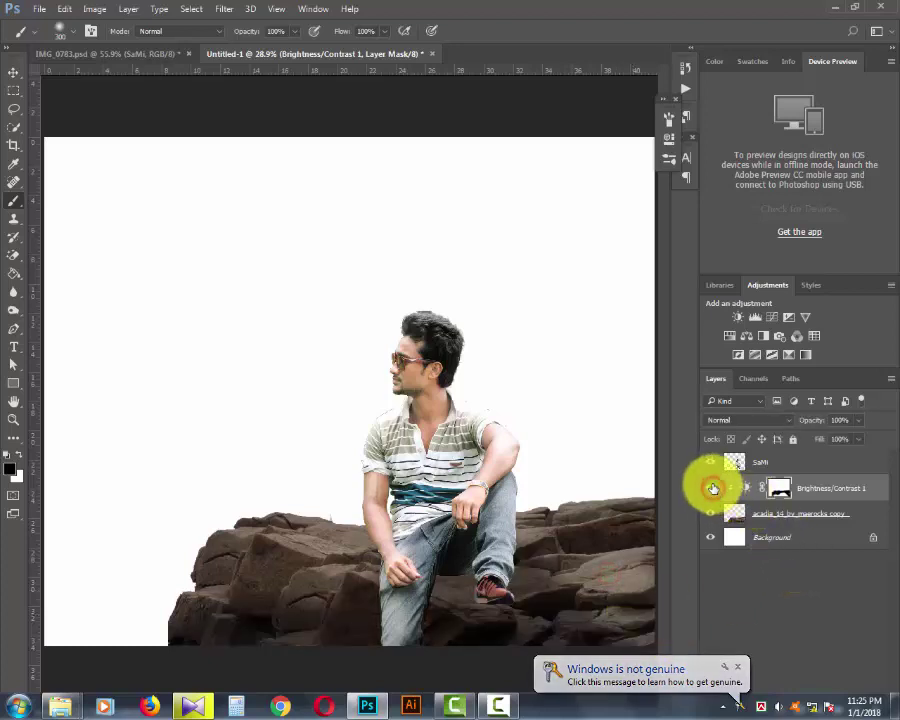
click(711, 487)
click(711, 487)
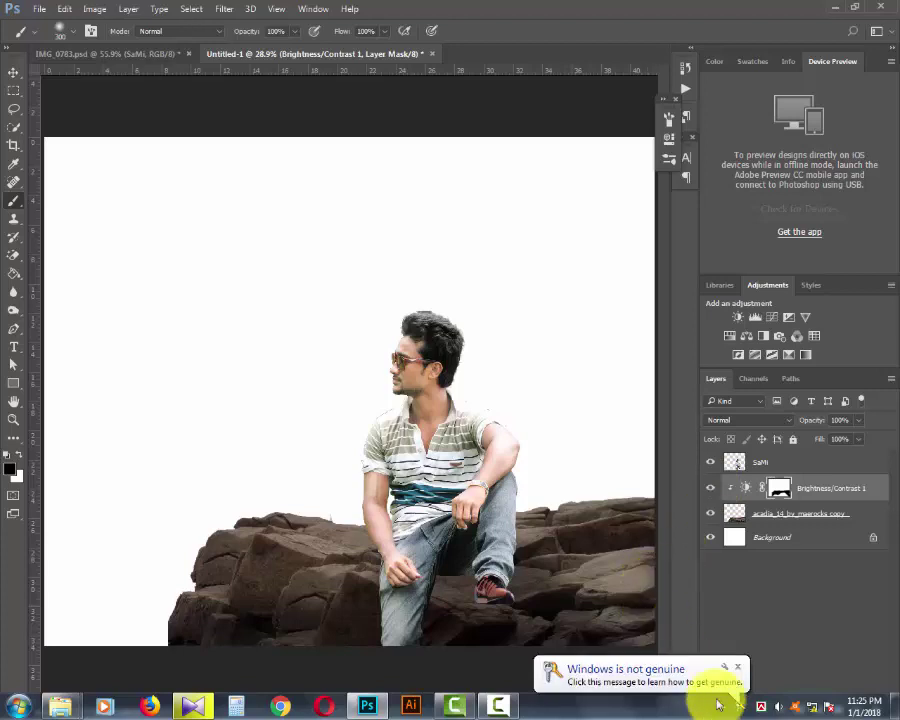
click(714, 487)
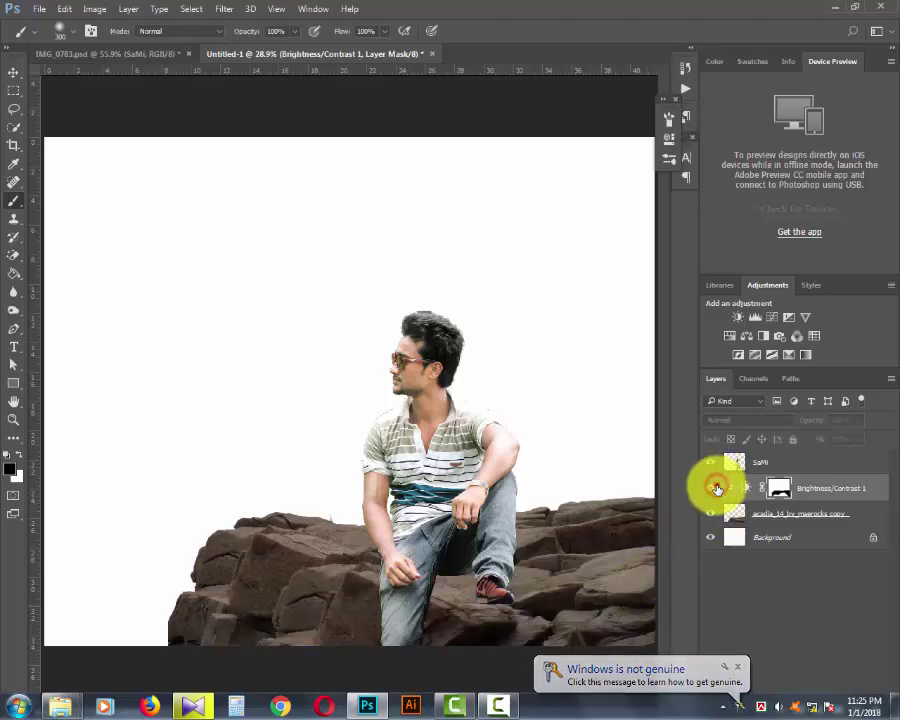
click(716, 487)
key(ctrl+plus)
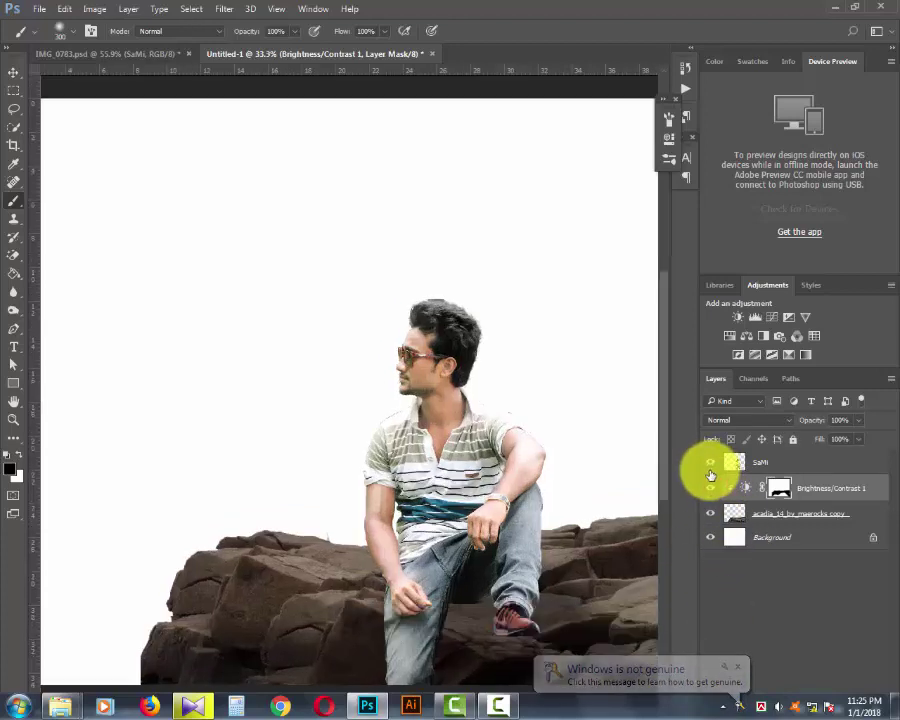
key(ctrl+plus)
mouse_move(514, 526)
mouse_down()
mouse_move(341, 321)
mouse_move(353, 302)
mouse_up()
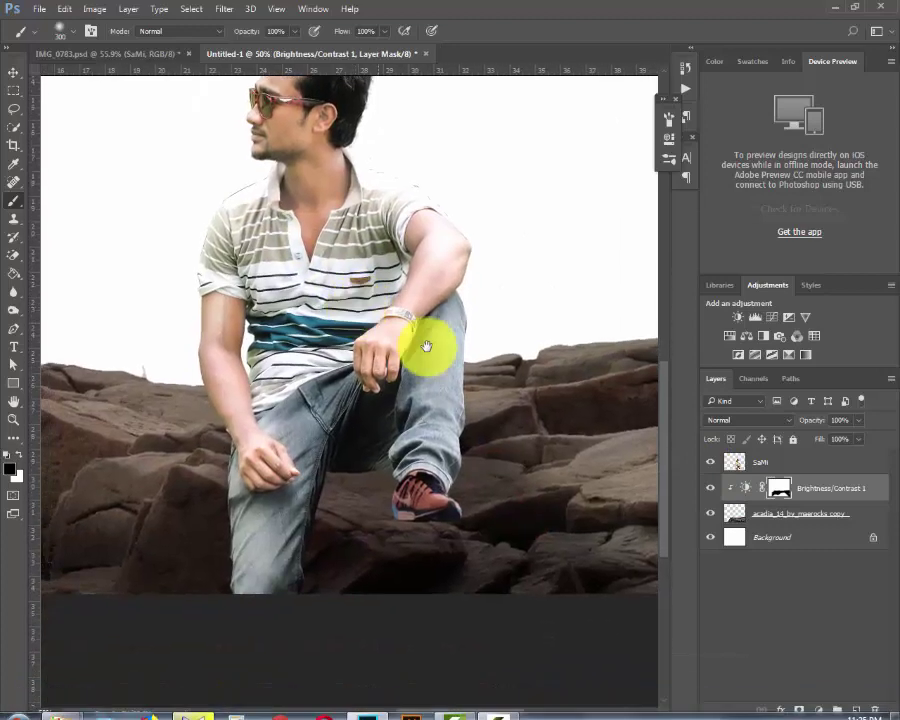
Group the SaMi layer and add a new empty layer above Brightness/Contrast 1.
click(12, 74)
click(778, 463)
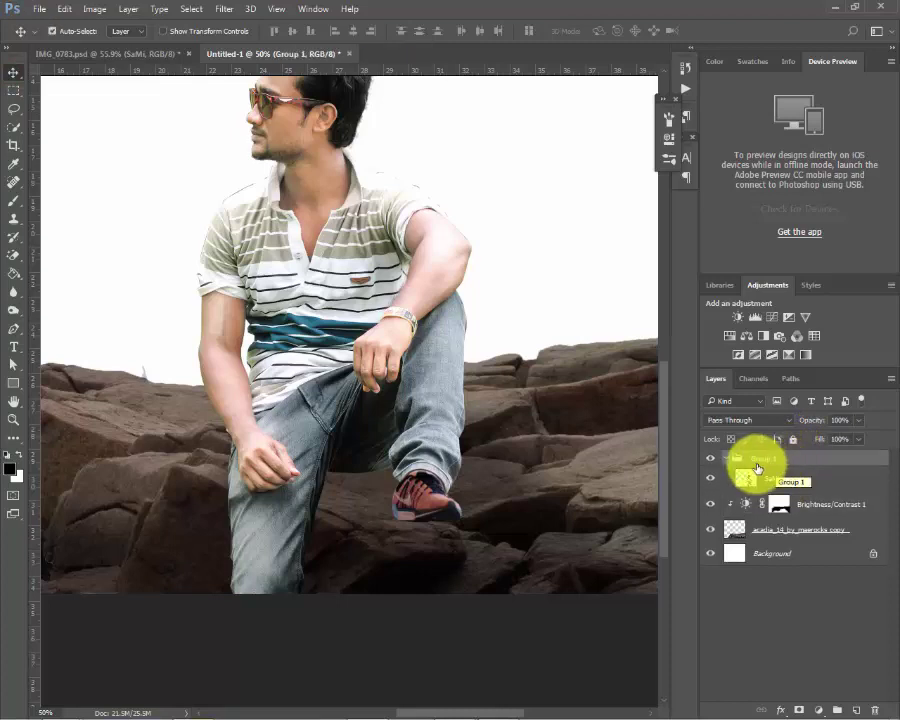
key(ctrl+g)
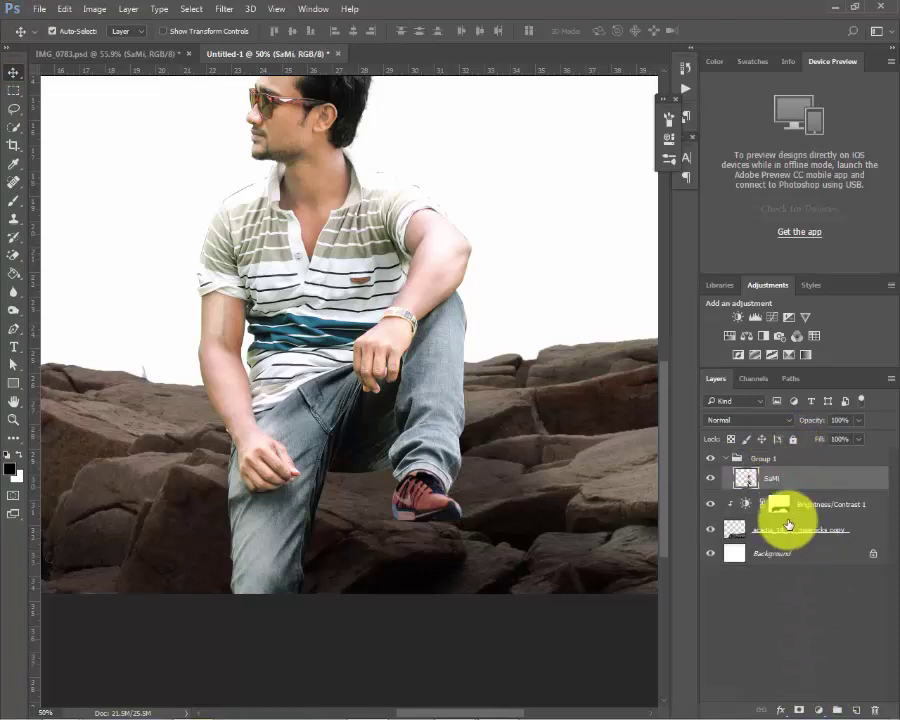
click(797, 502)
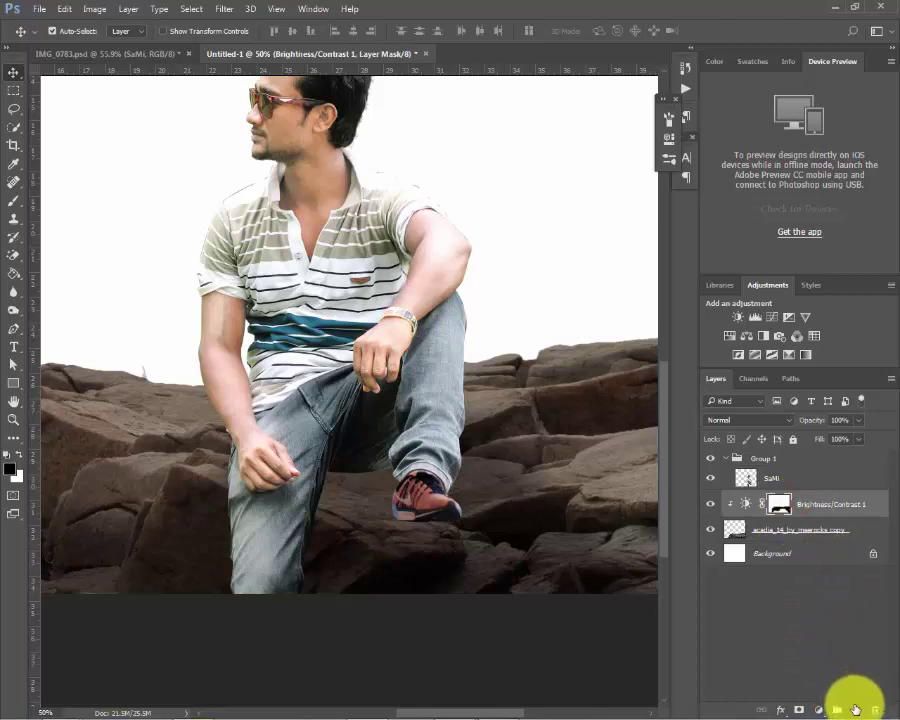
click(855, 710)
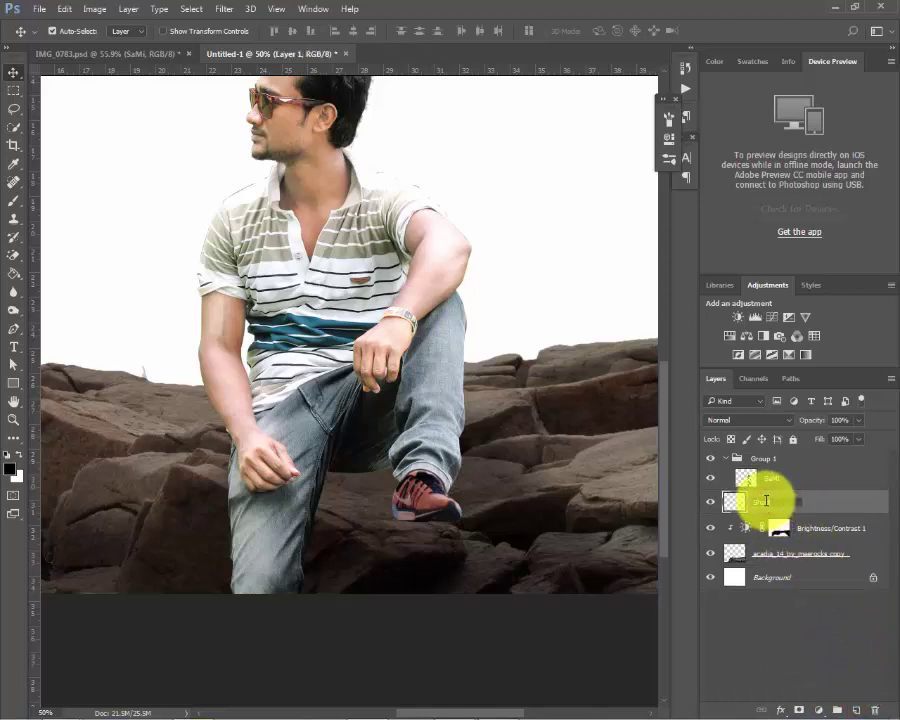
Paint a dark shadow under the man's knee, thigh and shin with a small brush.
scroll(366, 494, up, 2)
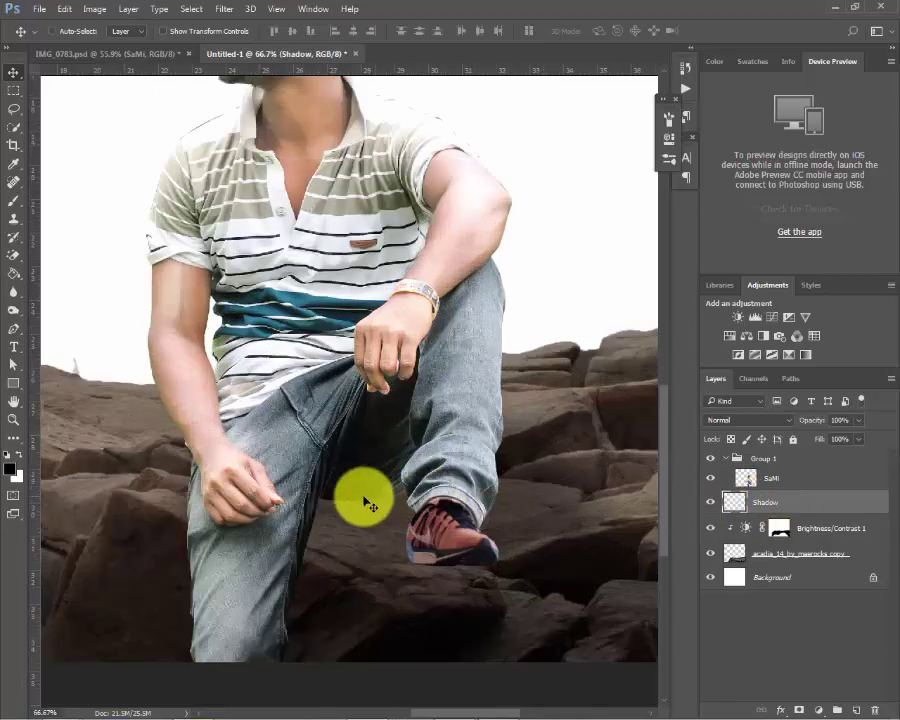
scroll(382, 436, up, 2)
drag(419, 469, 416, 456)
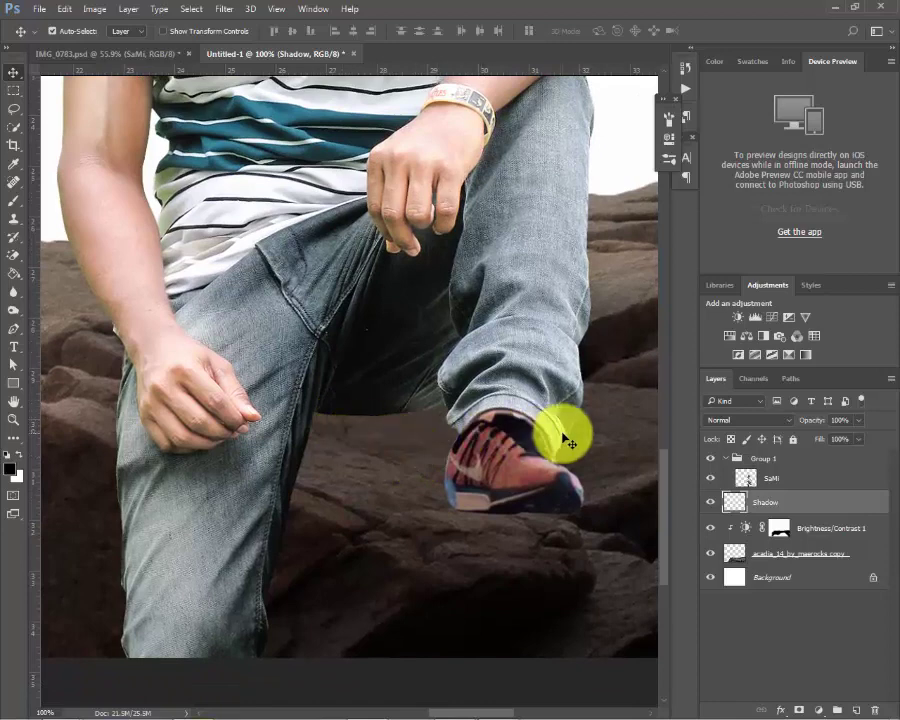
key(b)
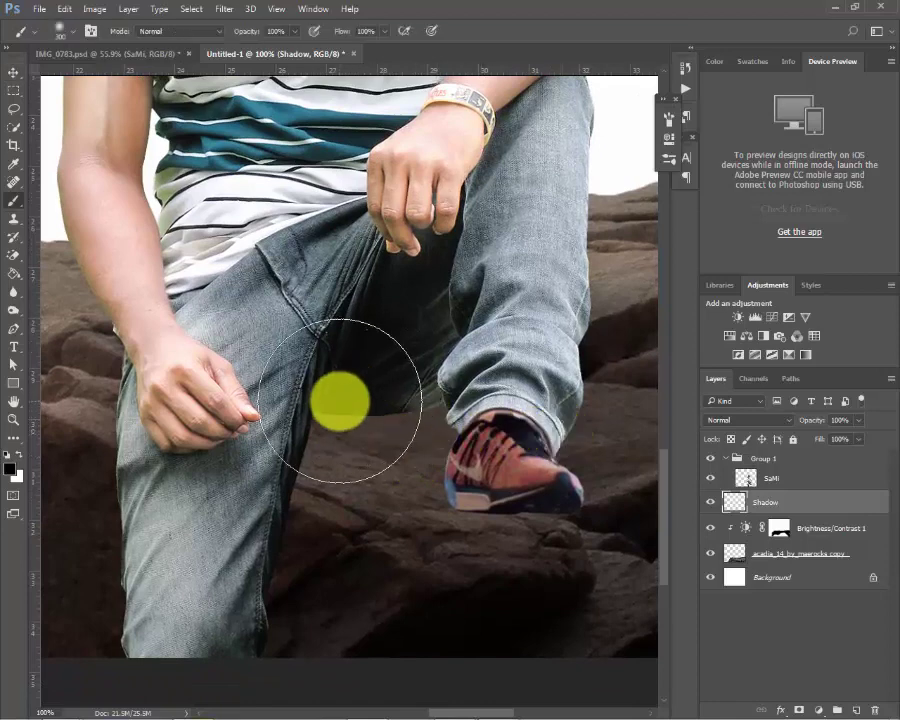
key(bracketleft)
key(bracketleft)
key(bracketleft)
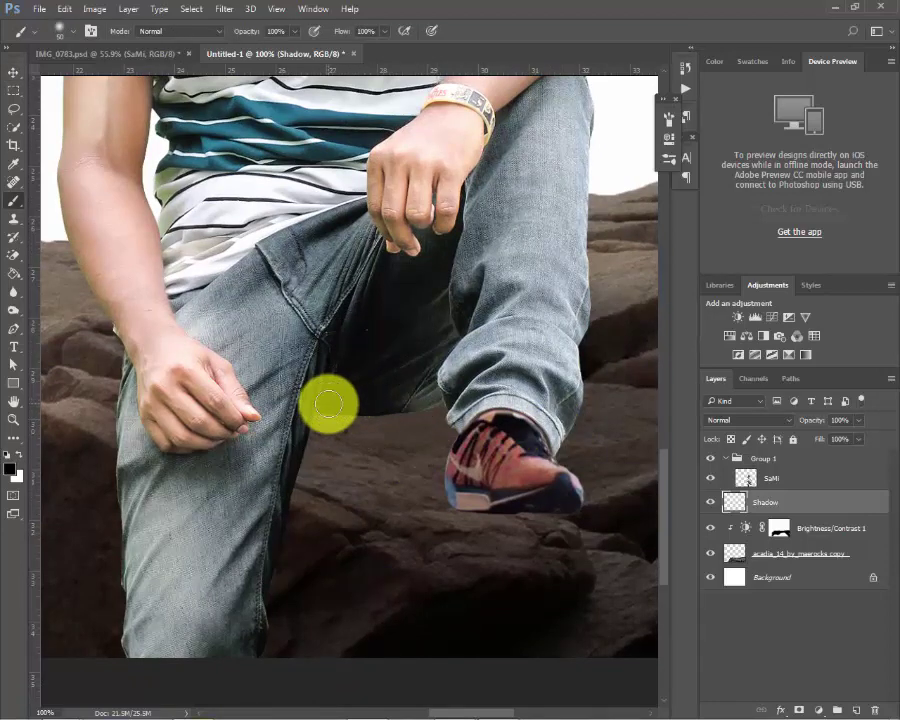
drag(324, 403, 425, 402)
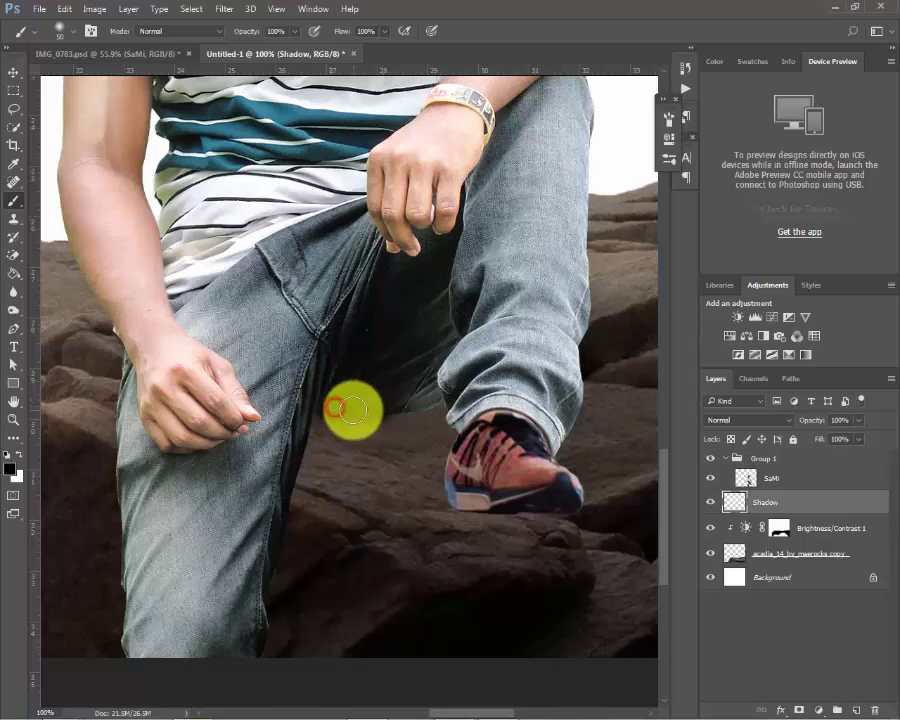
mouse_move(358, 404)
mouse_down()
mouse_move(316, 400)
mouse_move(305, 427)
mouse_up()
drag(285, 492, 268, 536)
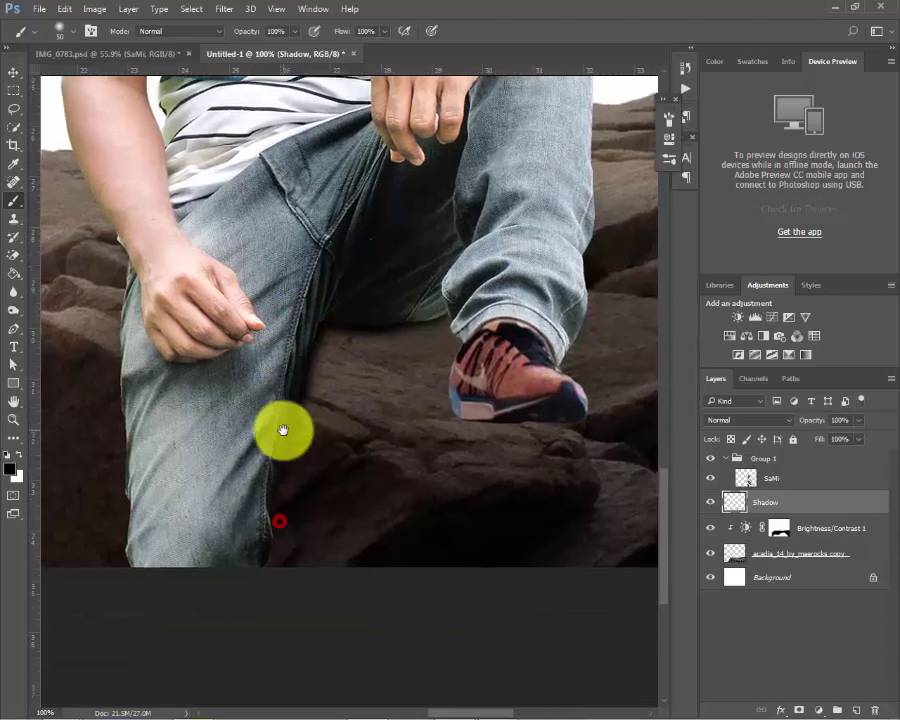
scroll(262, 570, down, 3)
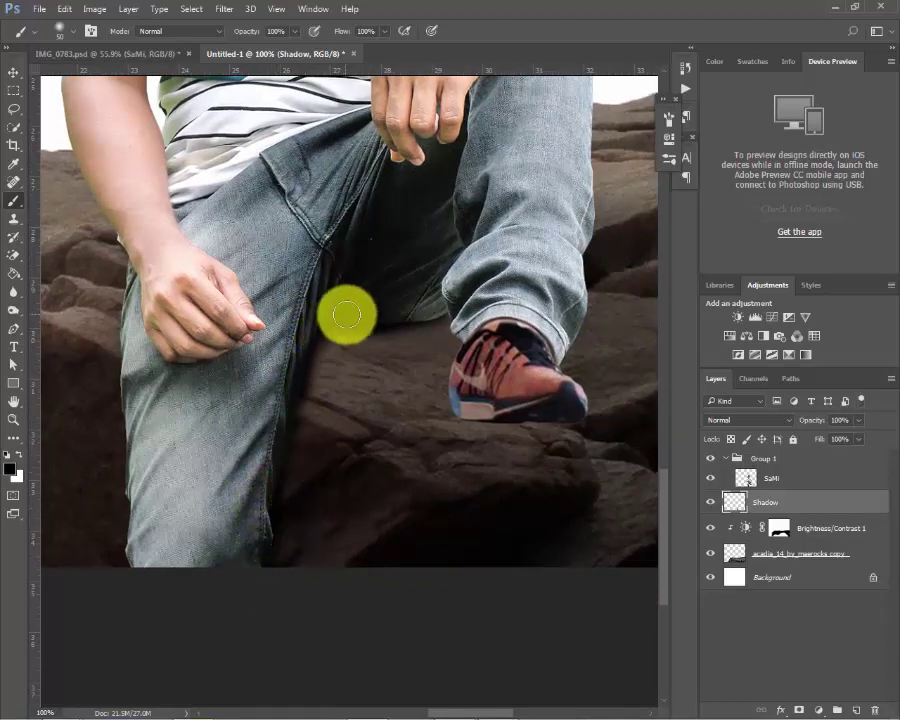
drag(348, 314, 404, 314)
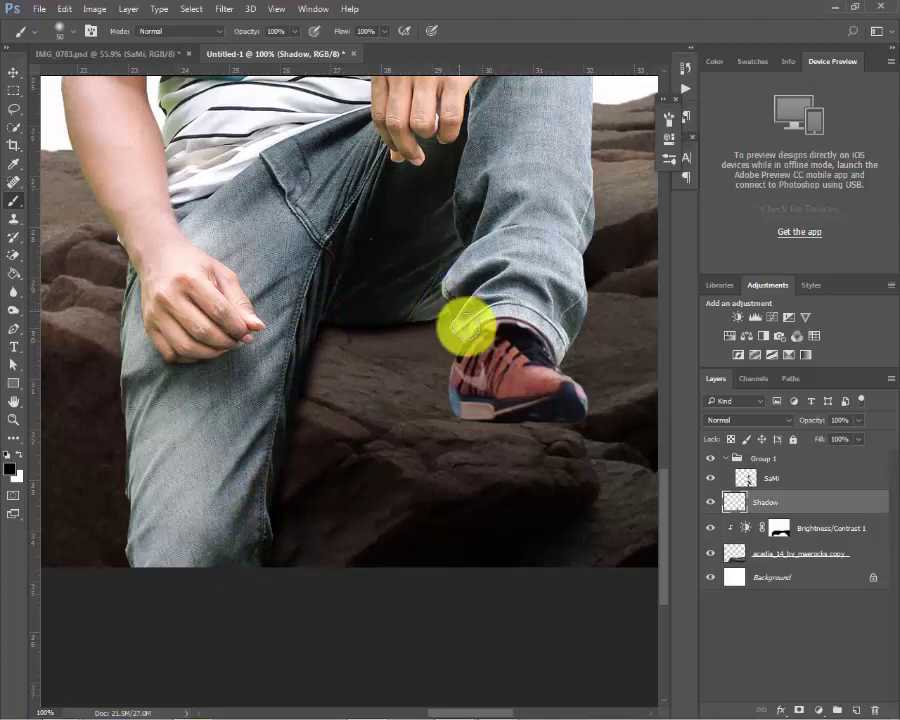
Gaussian-blur the Shadow layer and lower its fill to 92%.
click(452, 302)
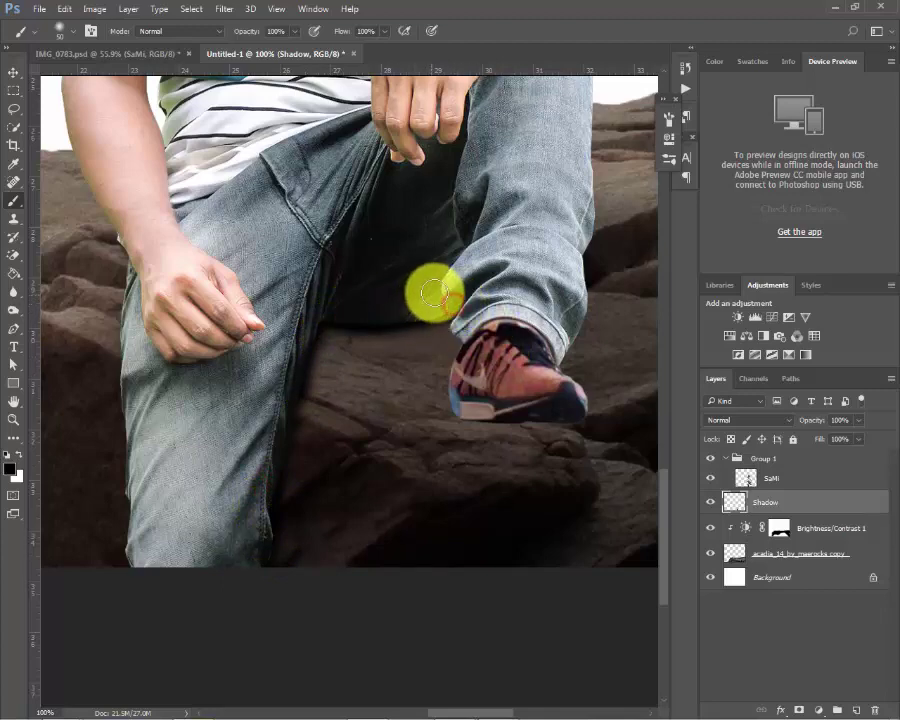
click(224, 9)
mouse_move(231, 164)
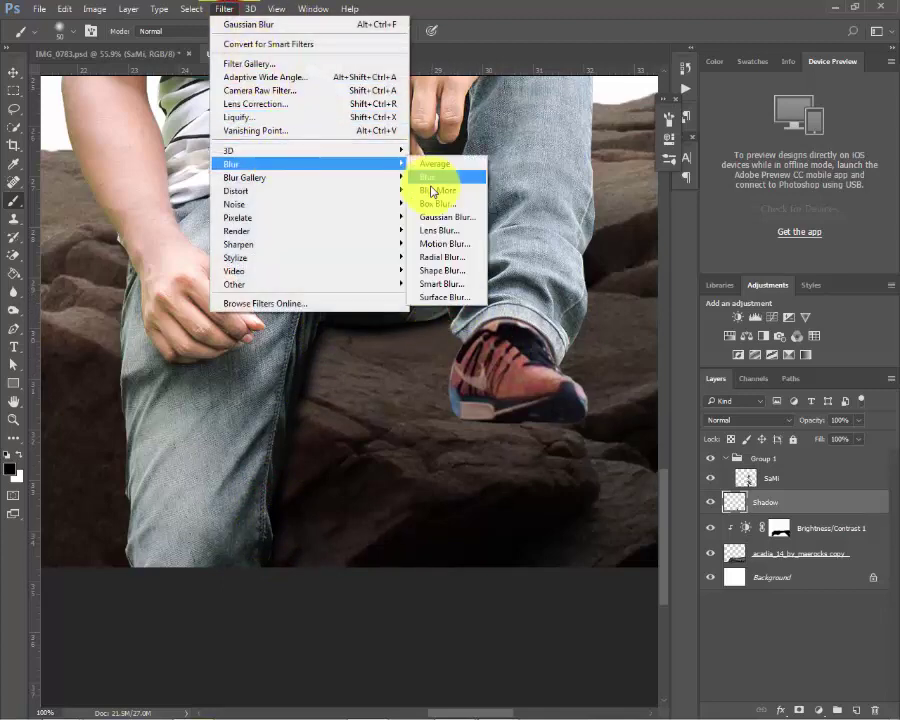
click(446, 218)
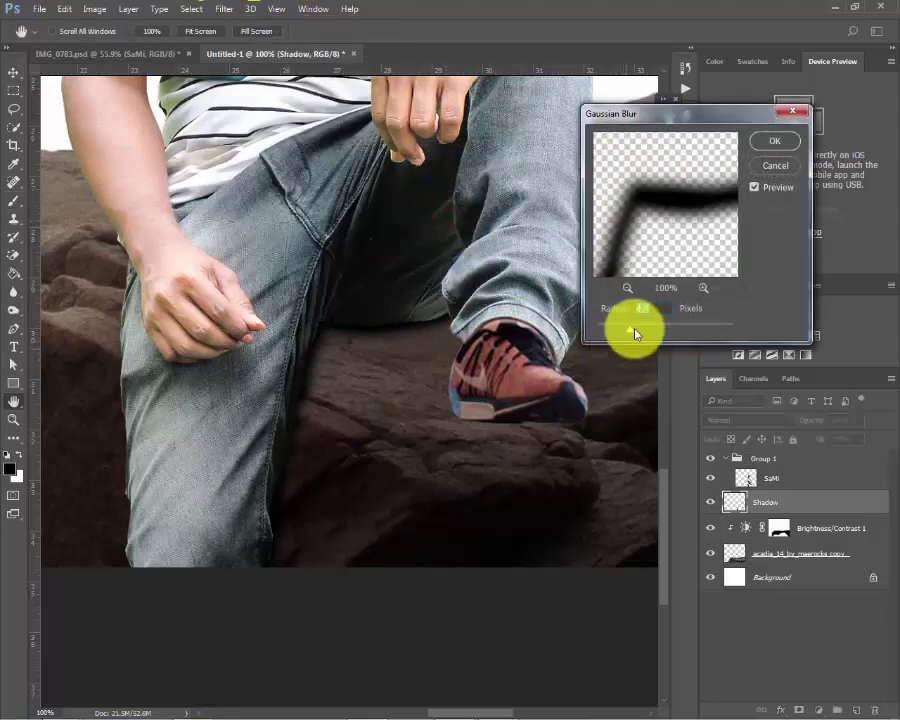
click(779, 140)
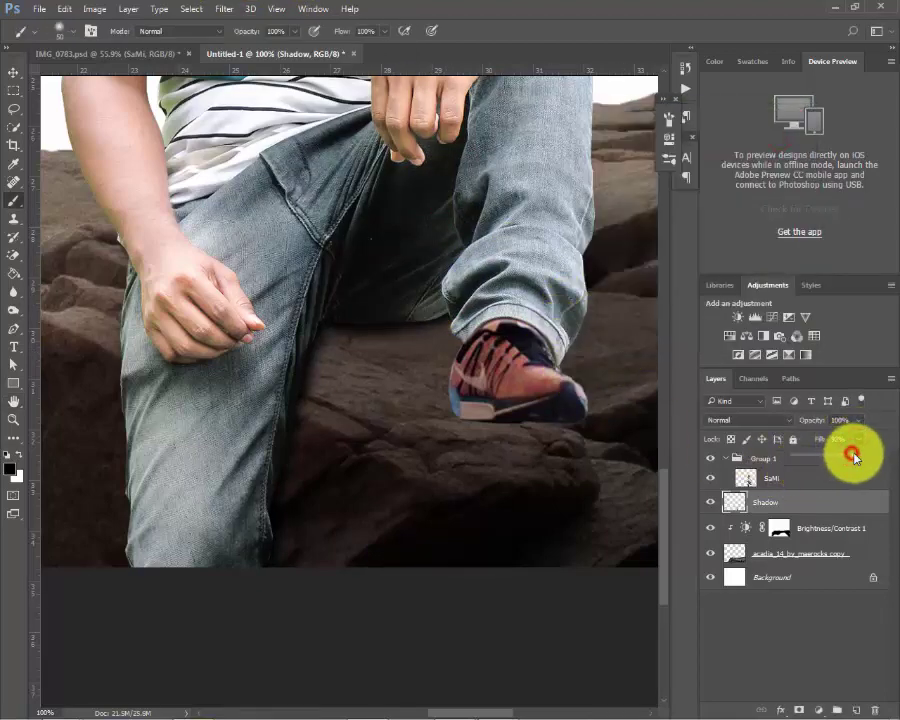
drag(852, 457, 851, 456)
click(12, 73)
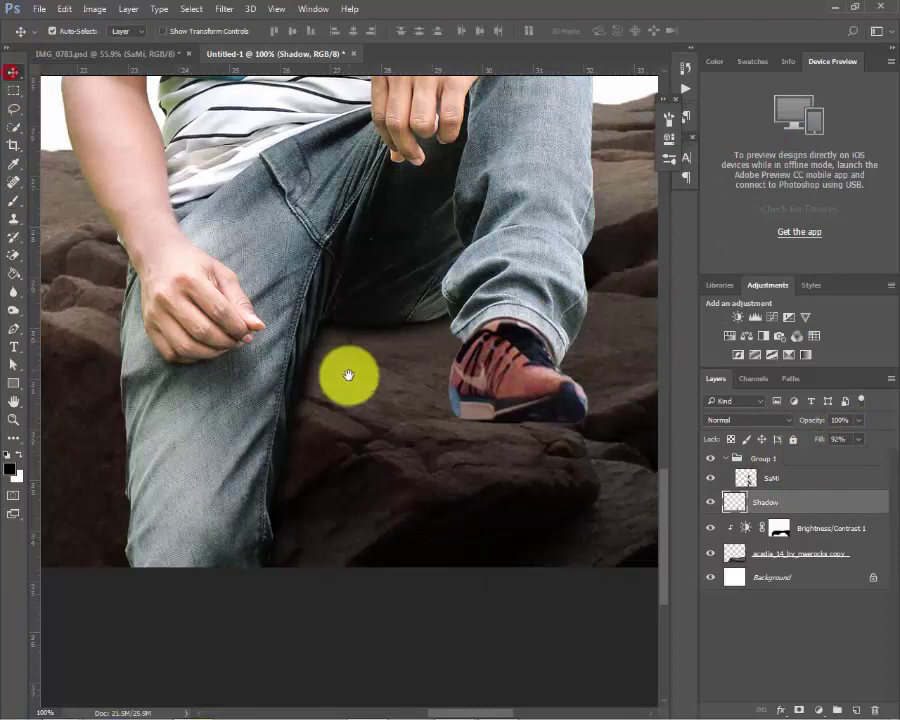
drag(346, 372, 348, 342)
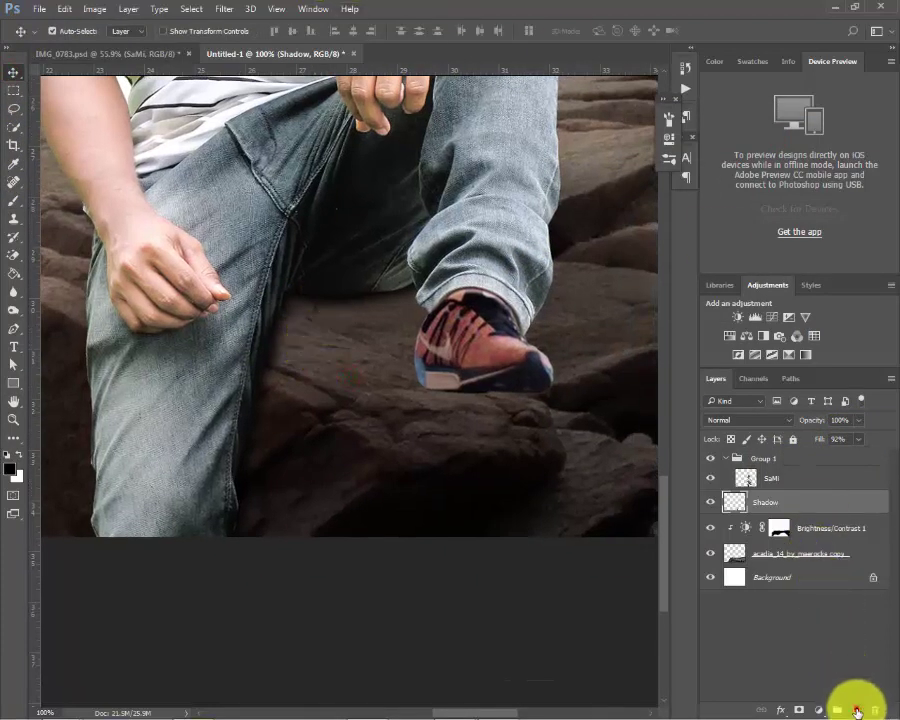
On a new layer, paint a dark contact shadow along the shoe sole with a size-40 brush.
click(856, 709)
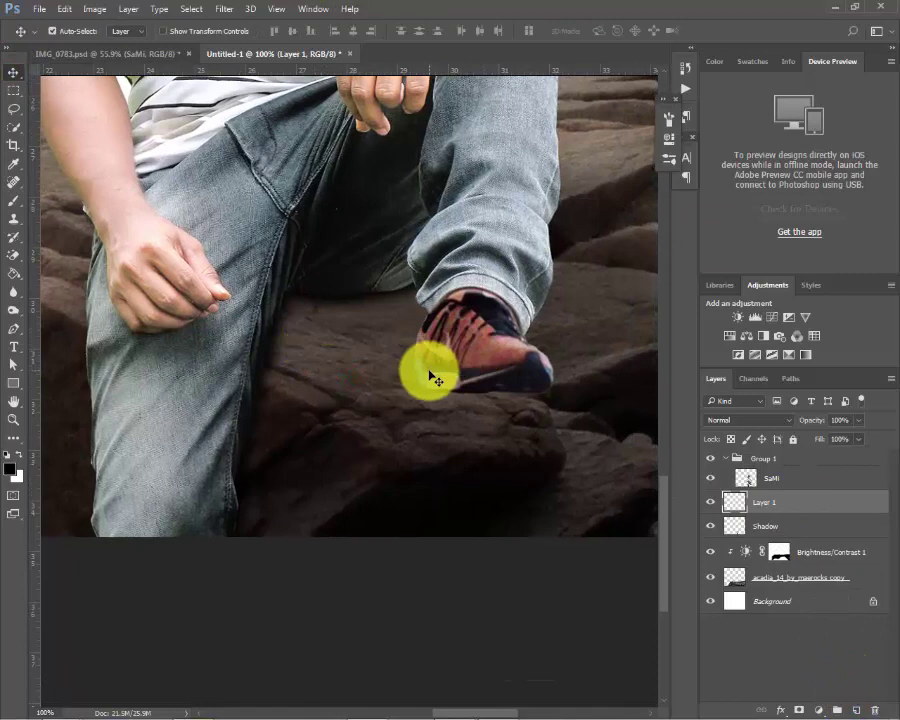
key(b)
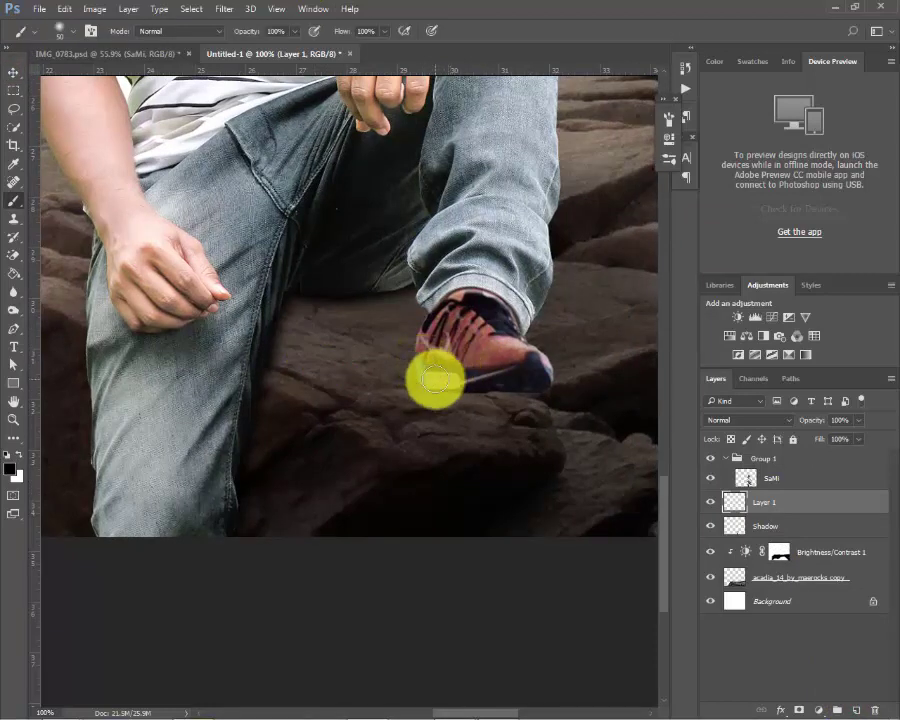
key(bracketleft)
click(426, 377)
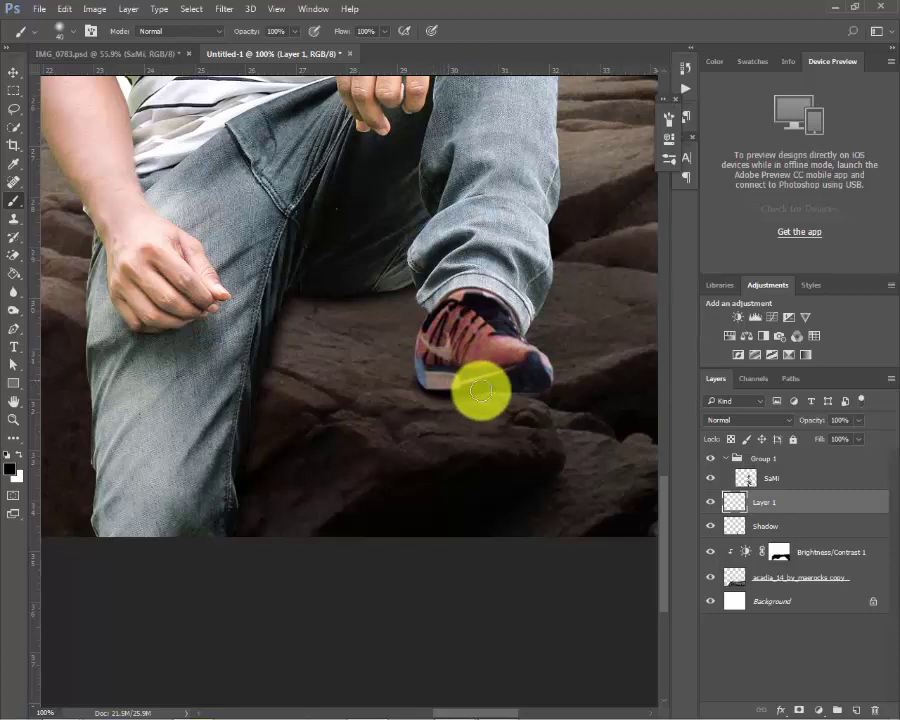
drag(473, 391, 518, 397)
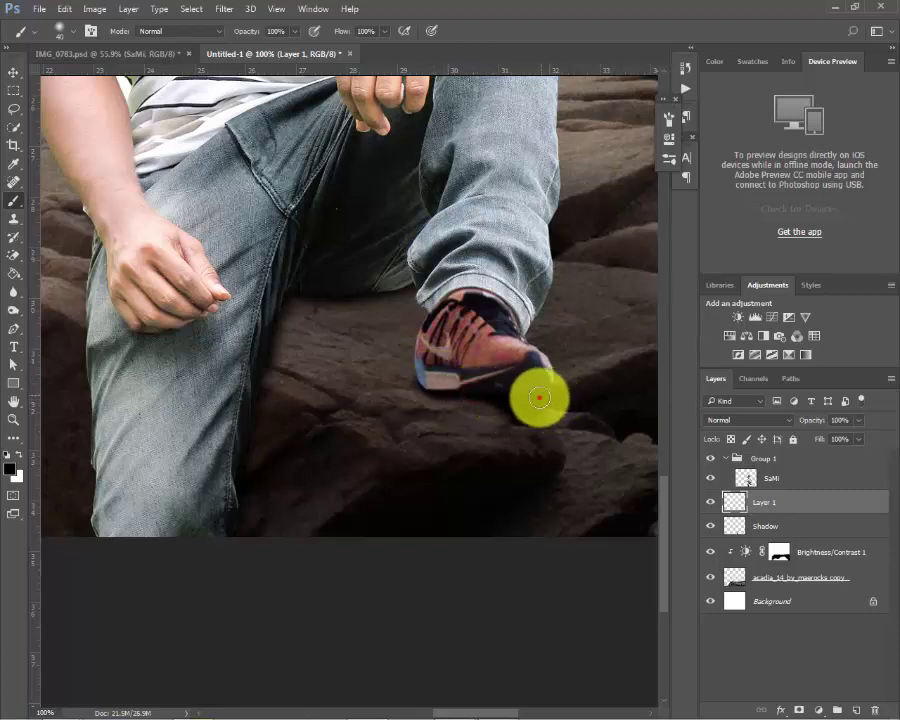
mouse_move(518, 397)
mouse_down()
mouse_move(526, 398)
mouse_move(405, 364)
mouse_up()
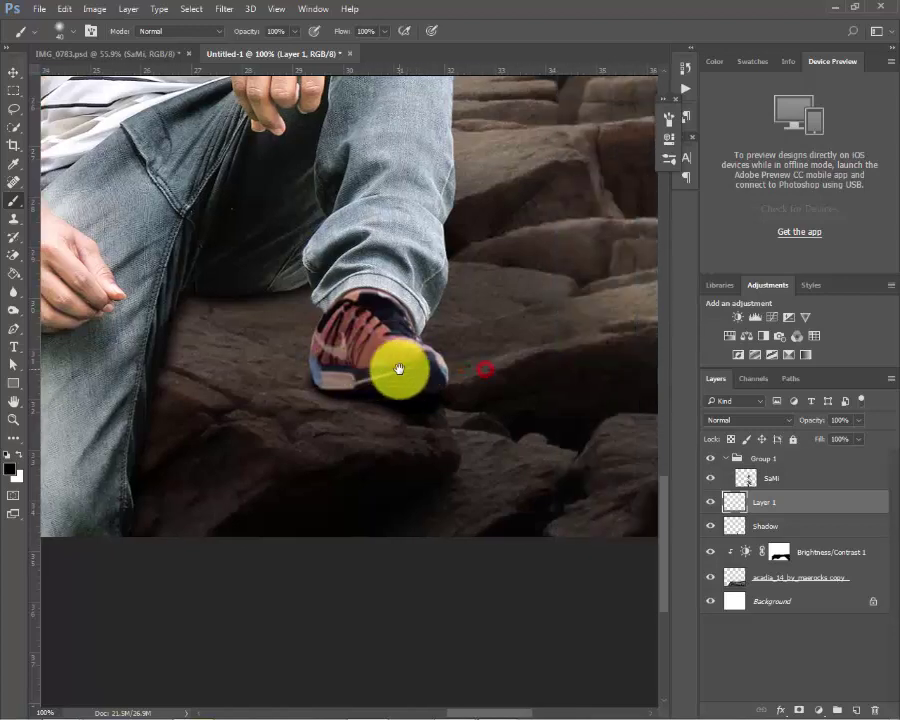
click(217, 8)
mouse_move(231, 164)
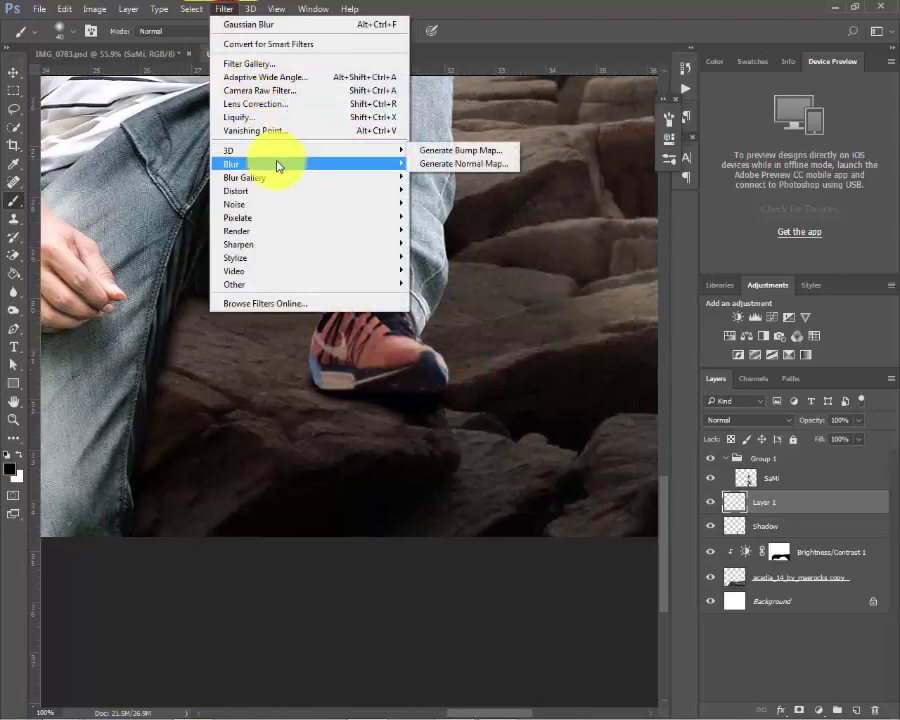
Apply a Gaussian Blur to the shoe's contact shadow.
click(277, 162)
click(446, 216)
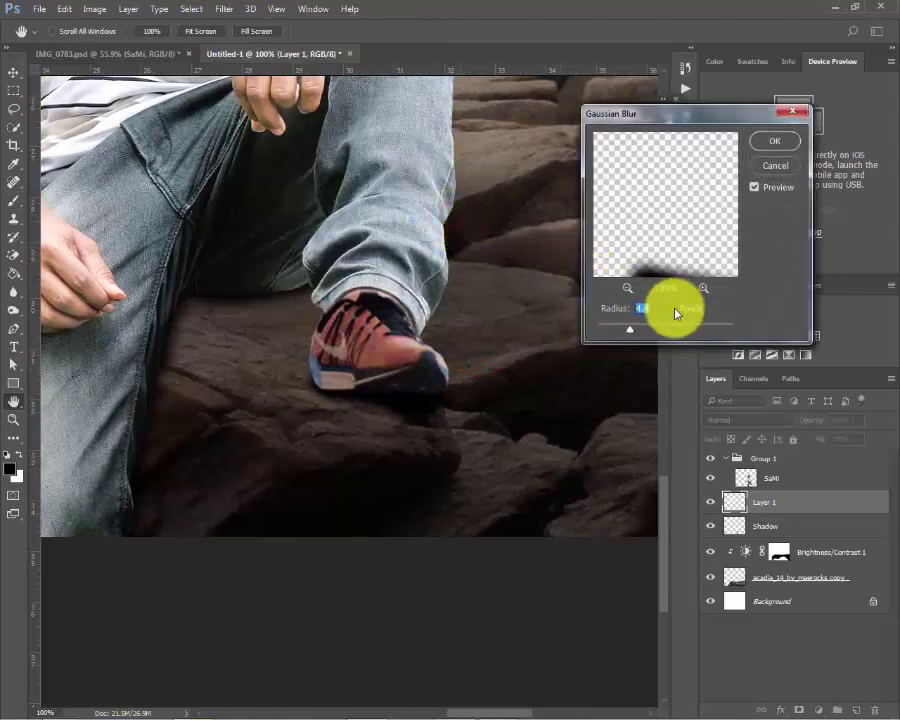
click(779, 144)
Skew the shoe shadow with Free Transform so it slants under the sole, and commit.
key(ctrl+t)
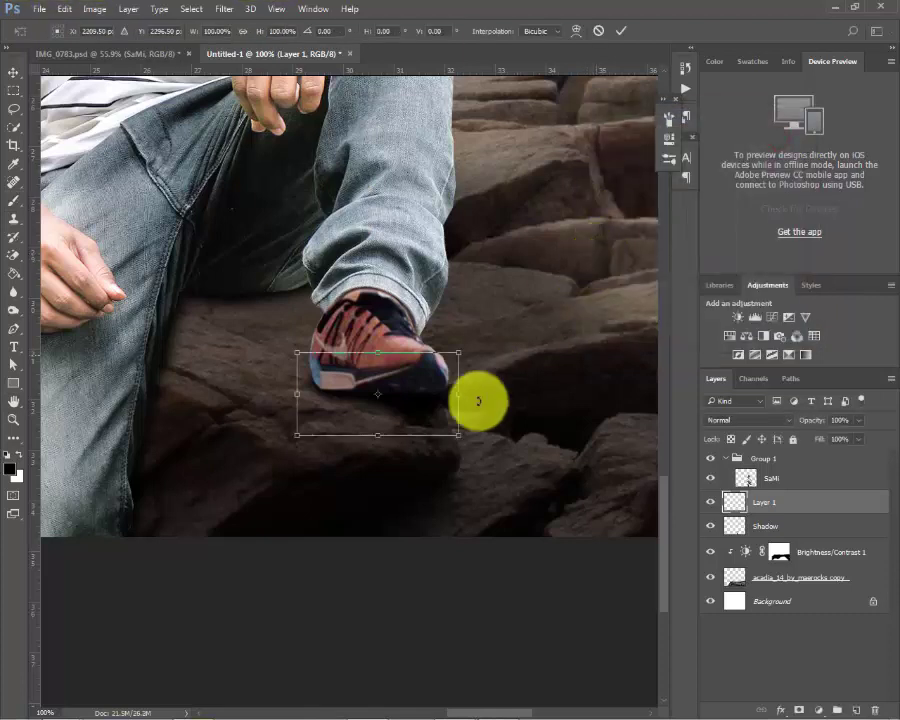
drag(461, 437, 461, 451)
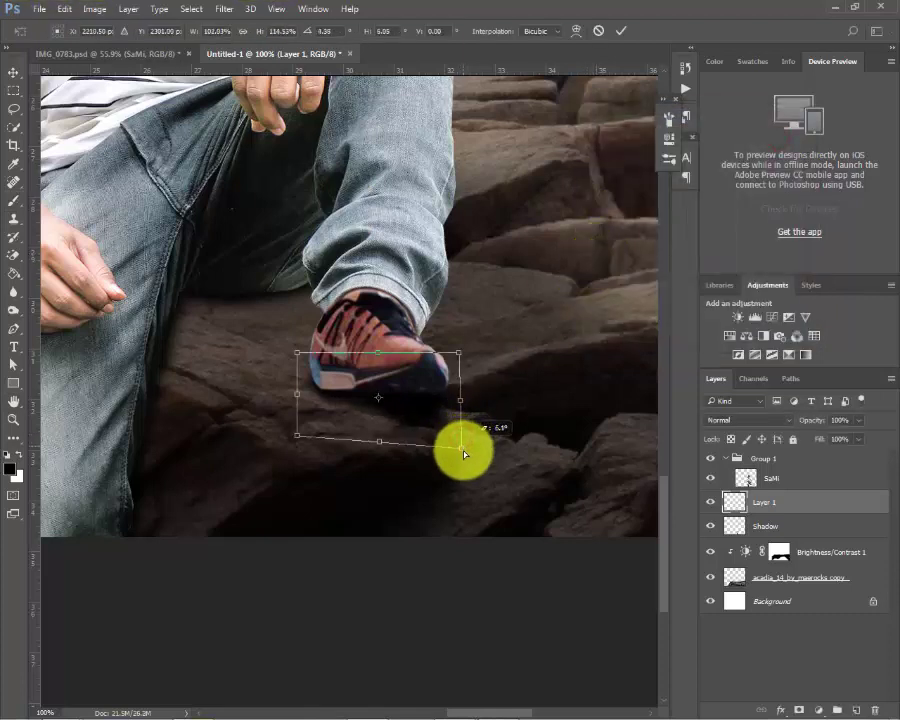
drag(459, 357, 455, 372)
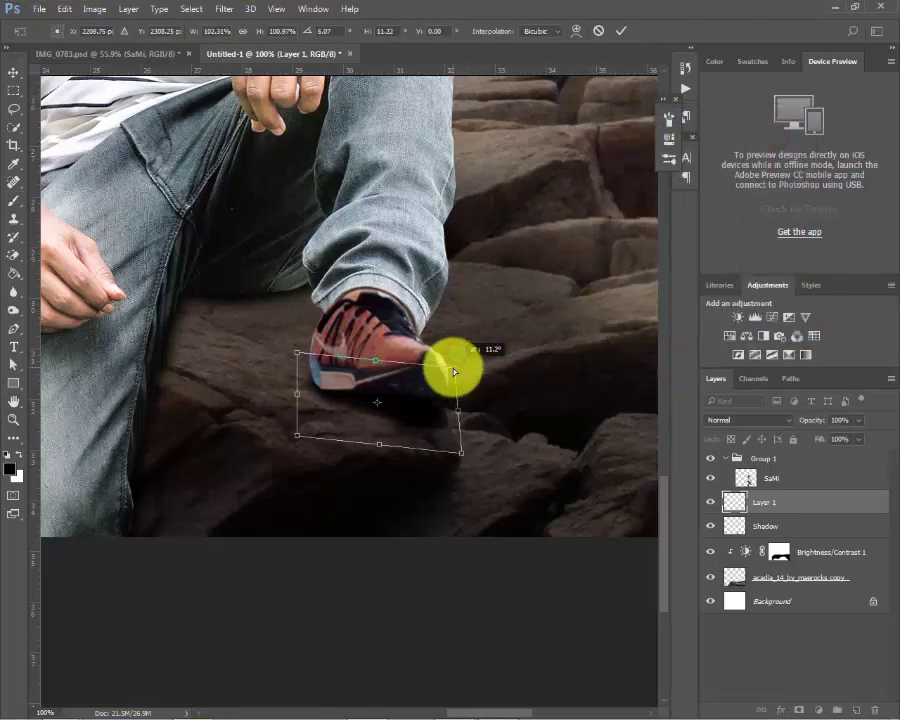
drag(297, 352, 309, 352)
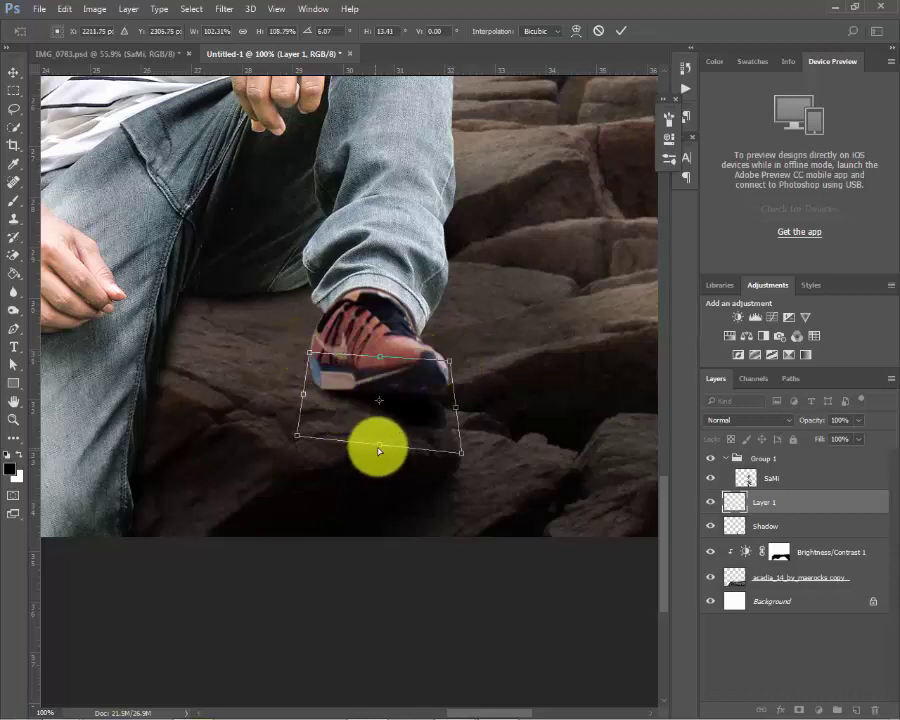
drag(379, 452, 379, 442)
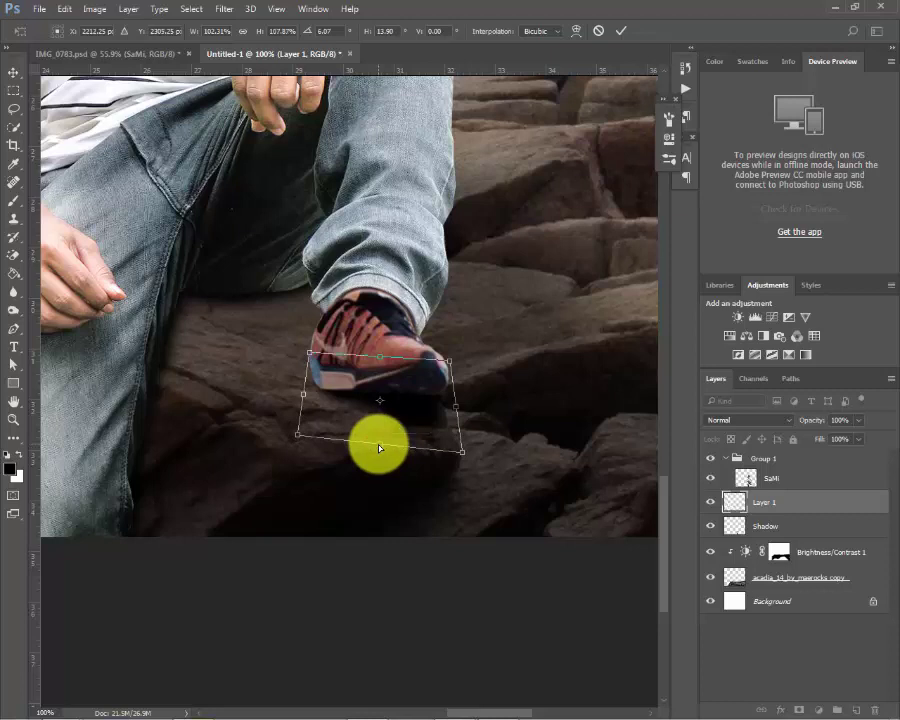
key(Return)
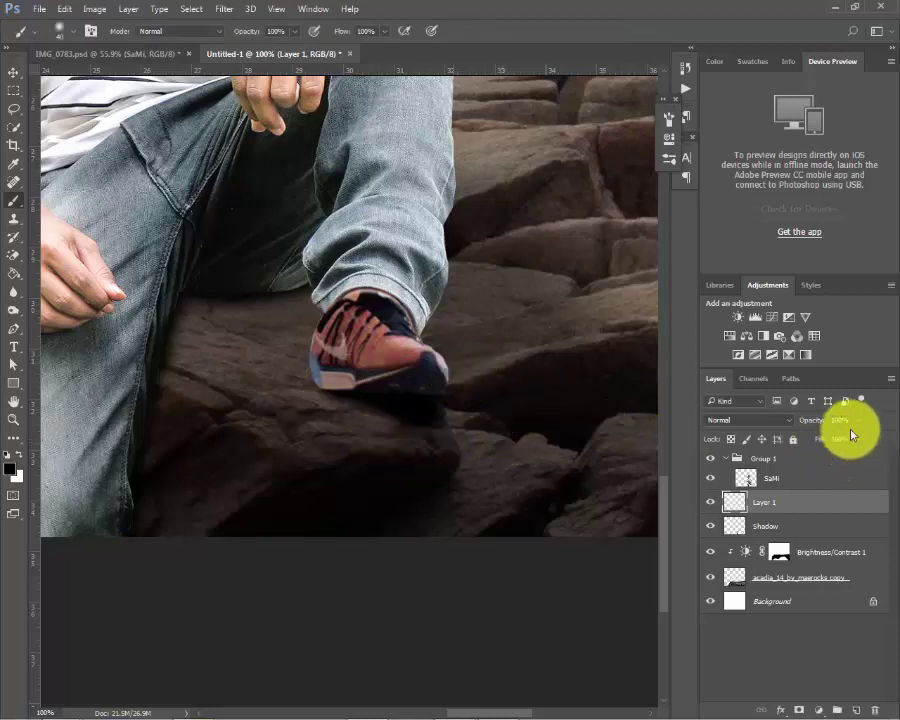
Lower the shoe shadow's fill to 91% and move it beneath the sneaker.
drag(855, 459, 850, 456)
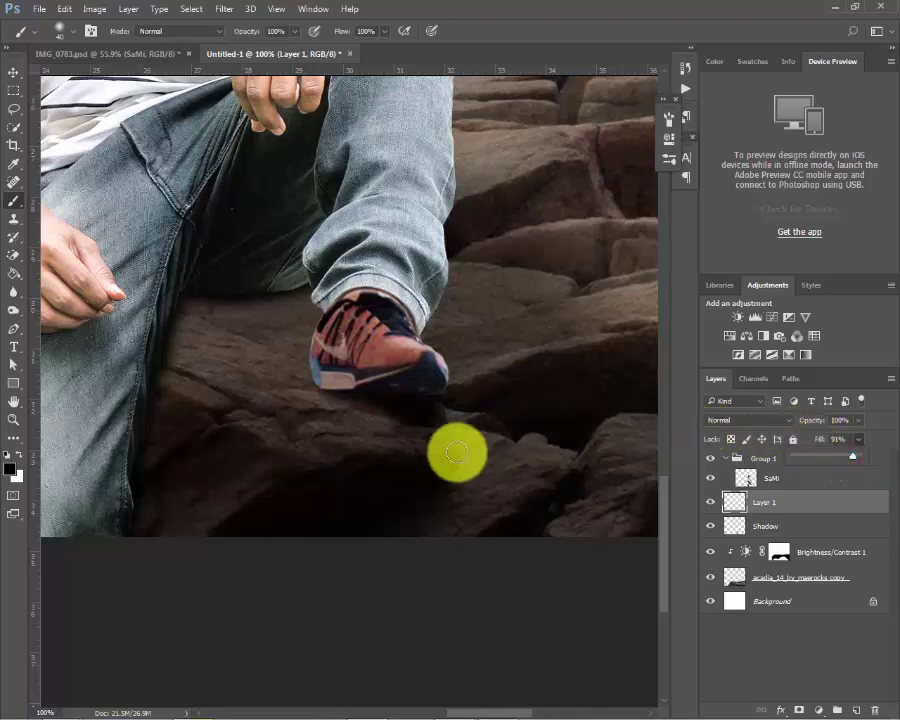
click(14, 72)
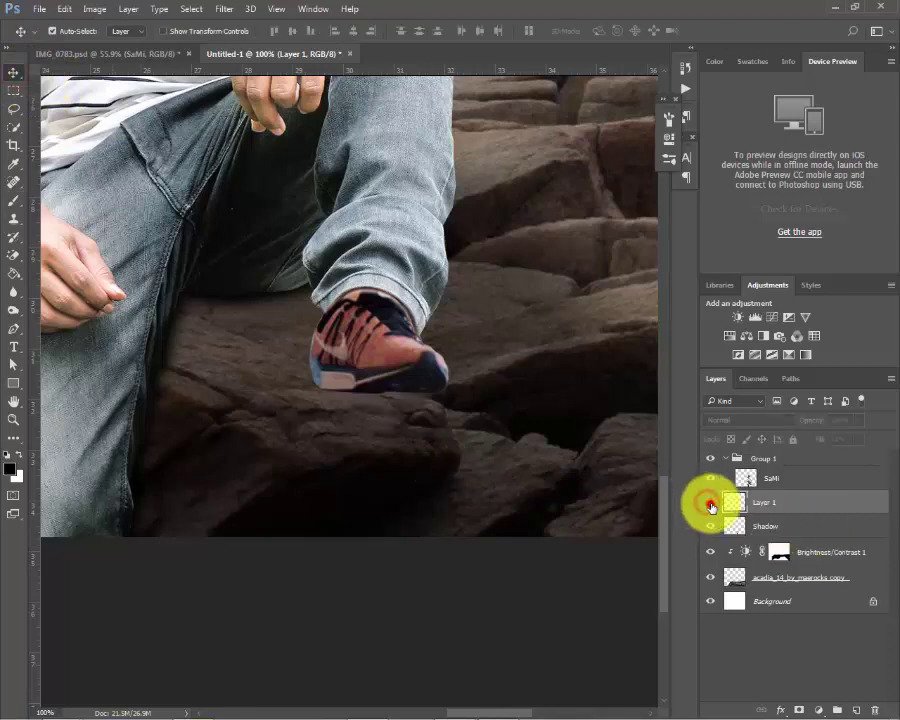
key(ctrl+0)
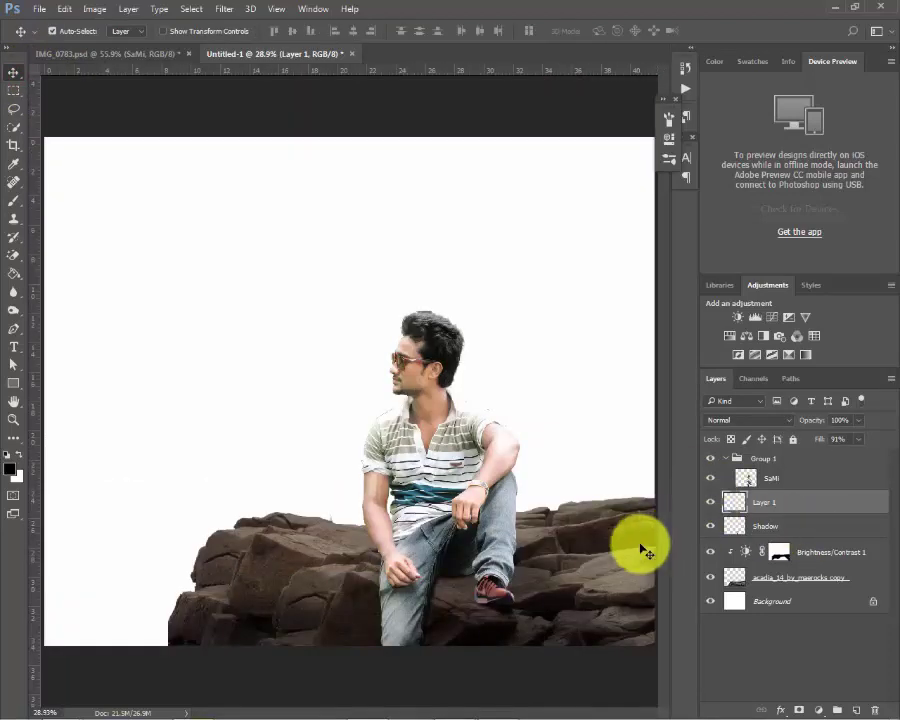
mouse_move(627, 543)
mouse_down()
mouse_move(557, 635)
mouse_move(393, 467)
mouse_up()
Zoom in on the man and select the SaMi layer.
key(ctrl+plus)
key(ctrl+plus)
key(ctrl+plus)
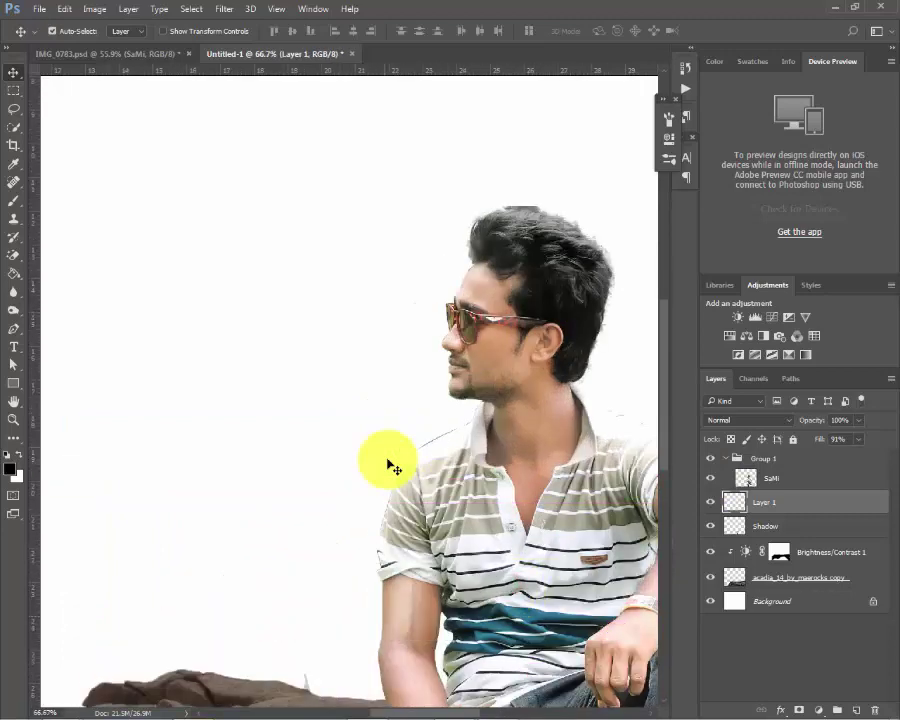
scroll(393, 467, down, 2)
scroll(393, 467, down, 5)
scroll(390, 465, down, 3)
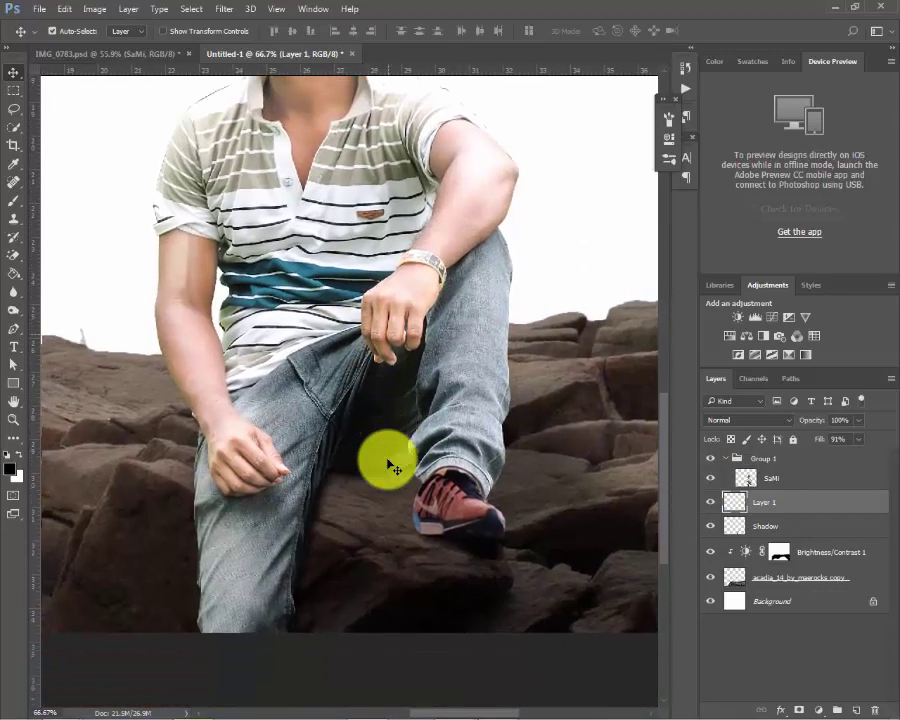
scroll(390, 465, down, 1)
click(390, 464)
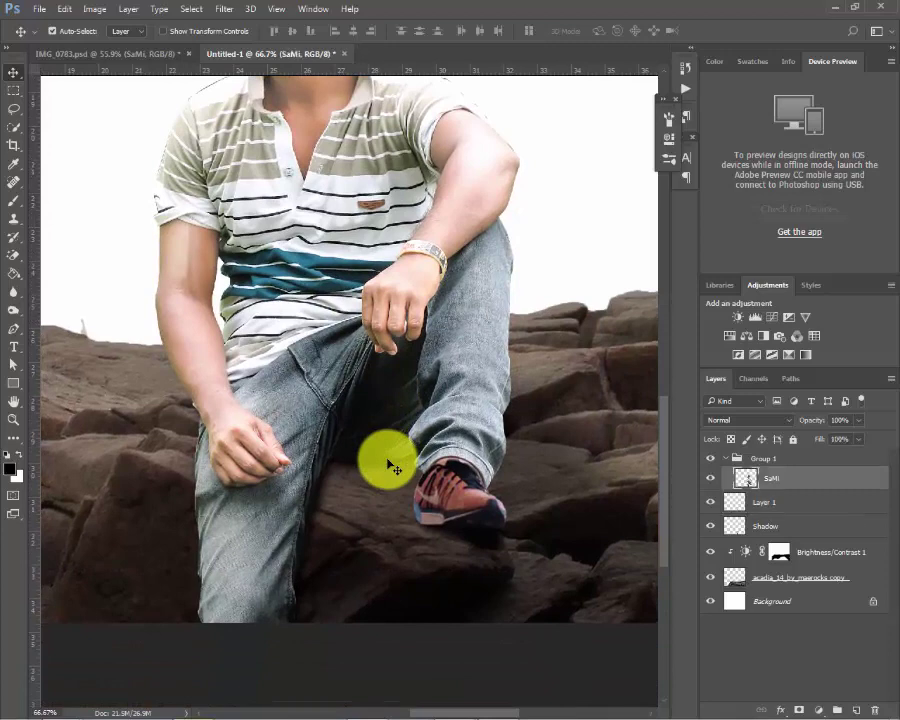
scroll(390, 465, down, 1)
scroll(390, 465, up, 2)
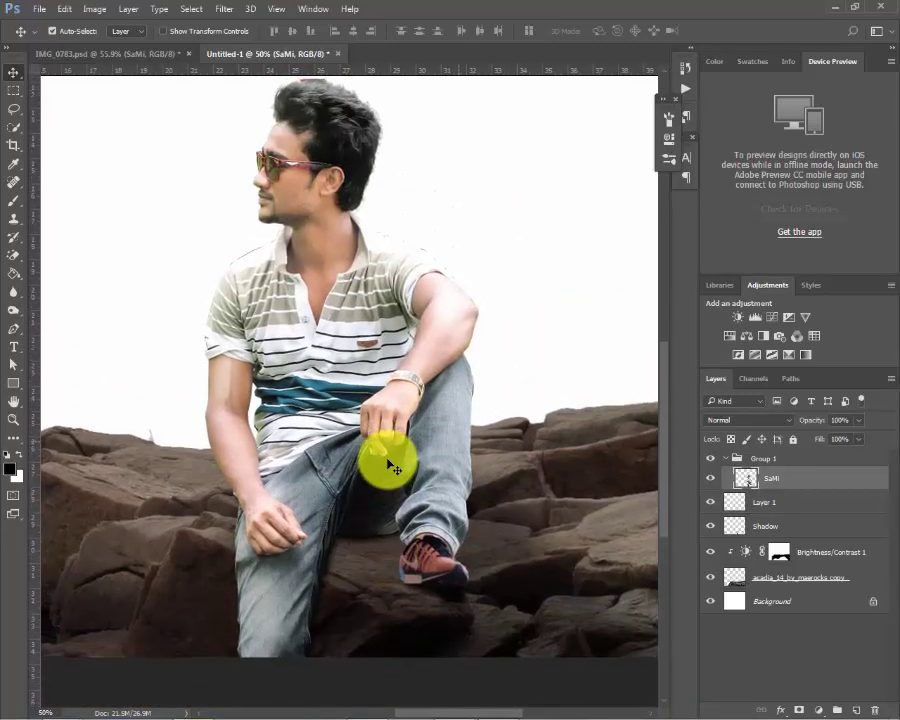
Add a Hue/Saturation adjustment targeting Blues with Lightness at -87.
click(817, 709)
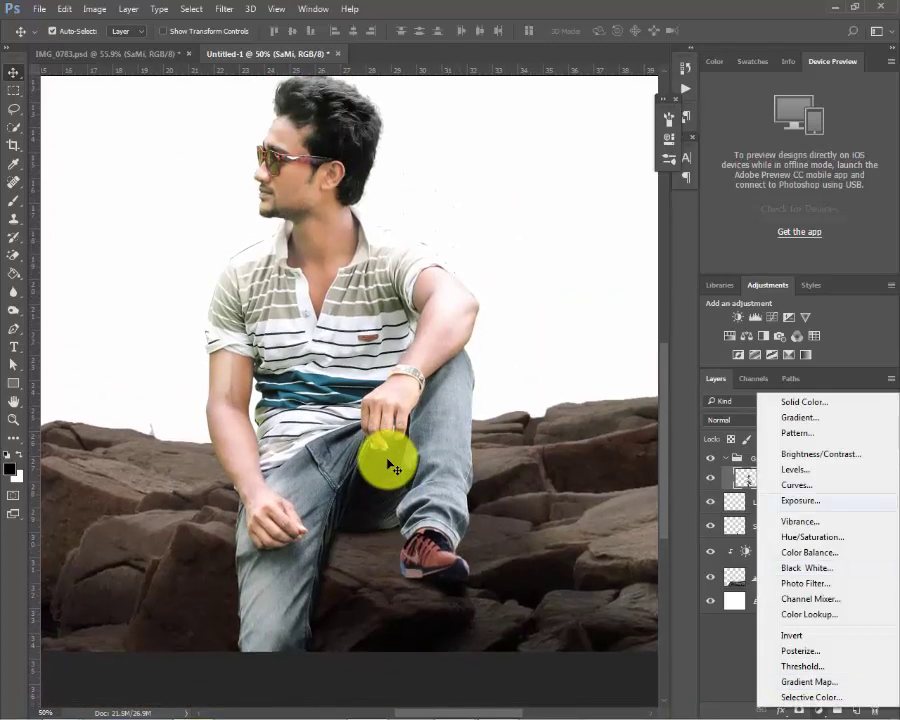
click(812, 537)
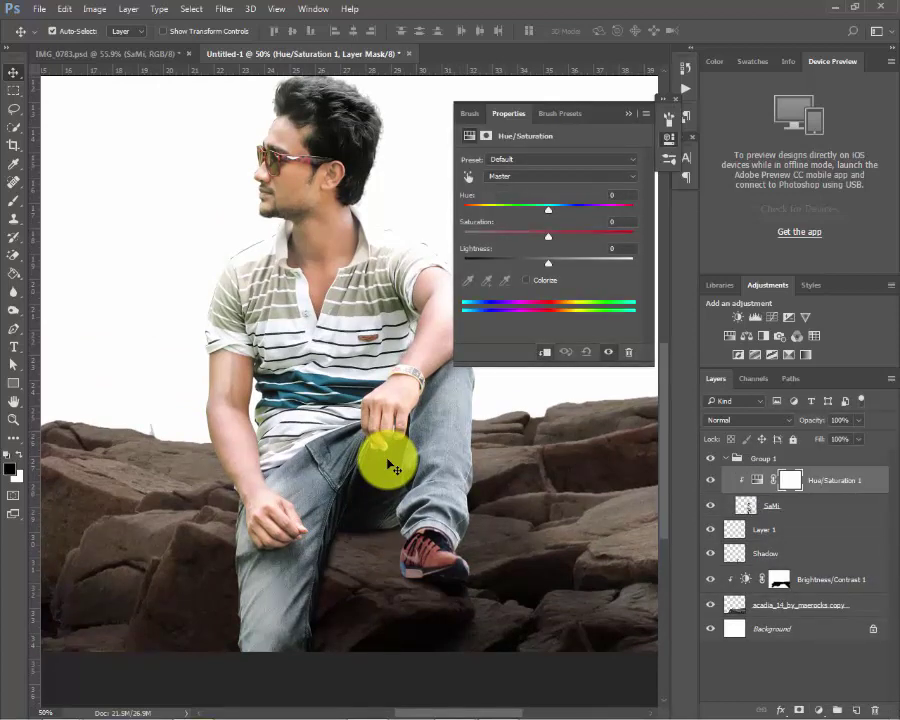
click(560, 176)
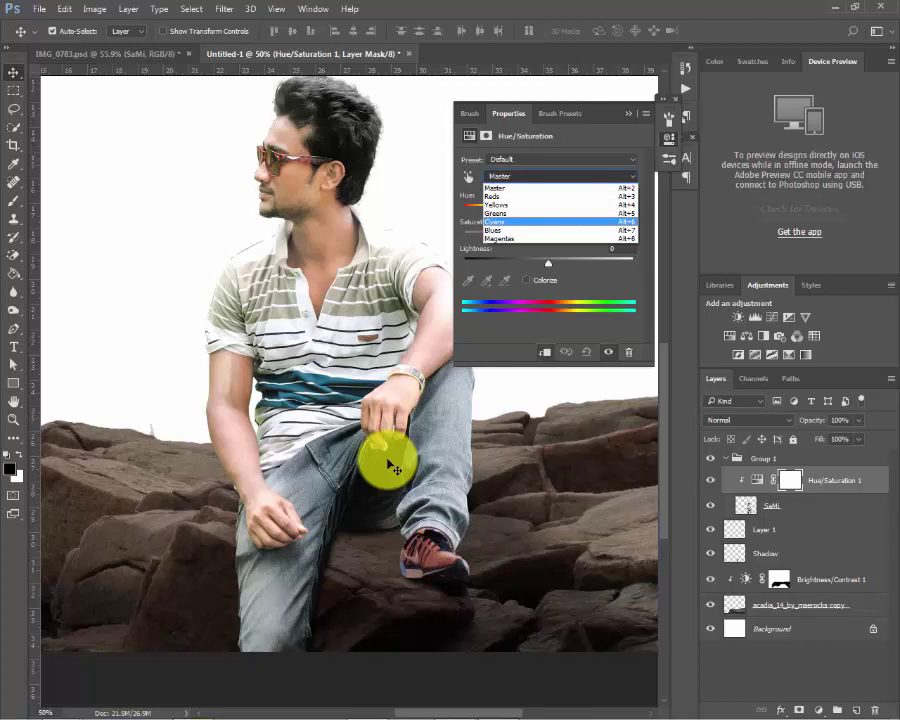
click(494, 221)
key(i)
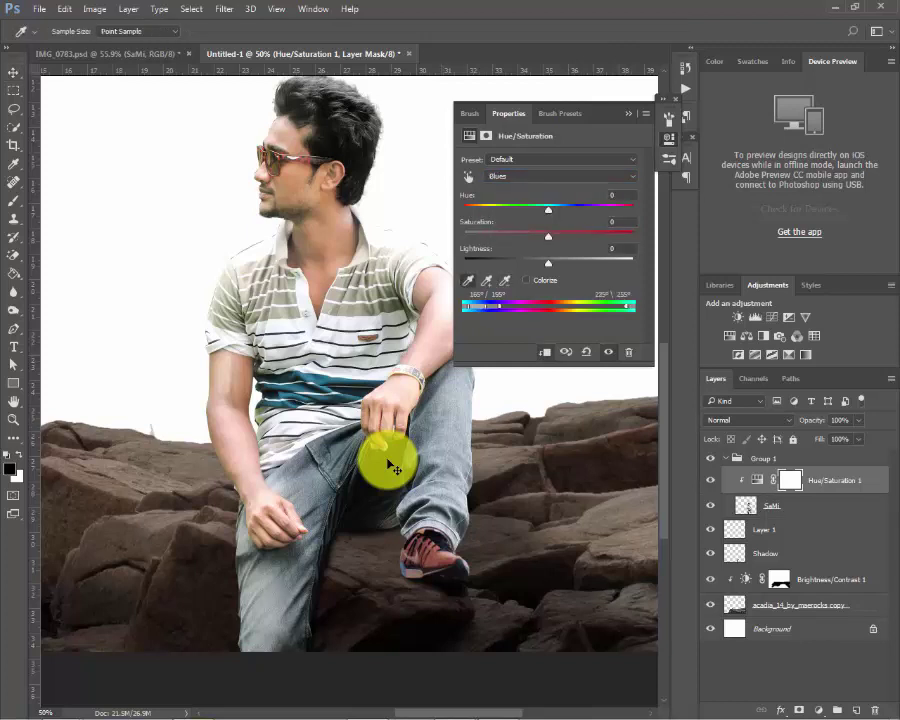
drag(390, 465, 390, 465)
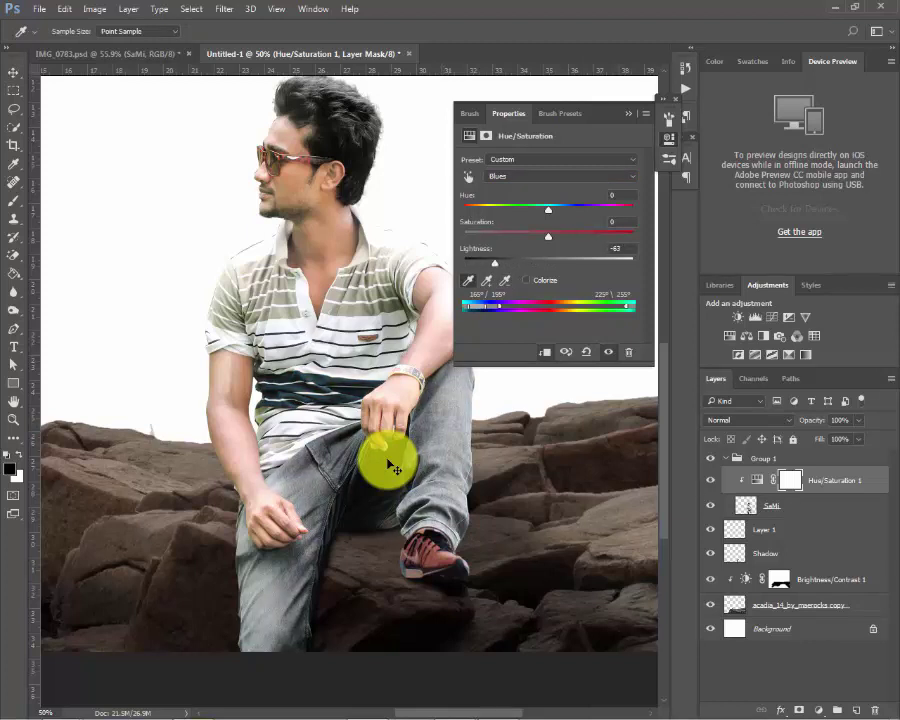
drag(390, 465, 390, 465)
click(390, 465)
Set the man's Vibrance adjustment to +35 and move it beneath Hue/Saturation 1.
key(b)
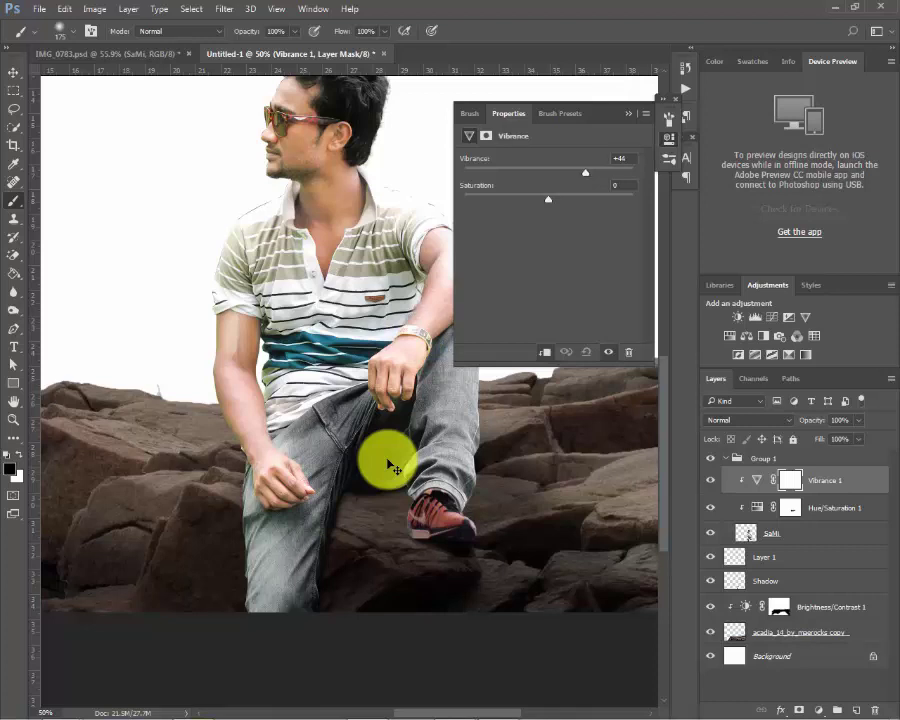
text(32)
text(38)
click(392, 466)
scroll(392, 466, up, 3)
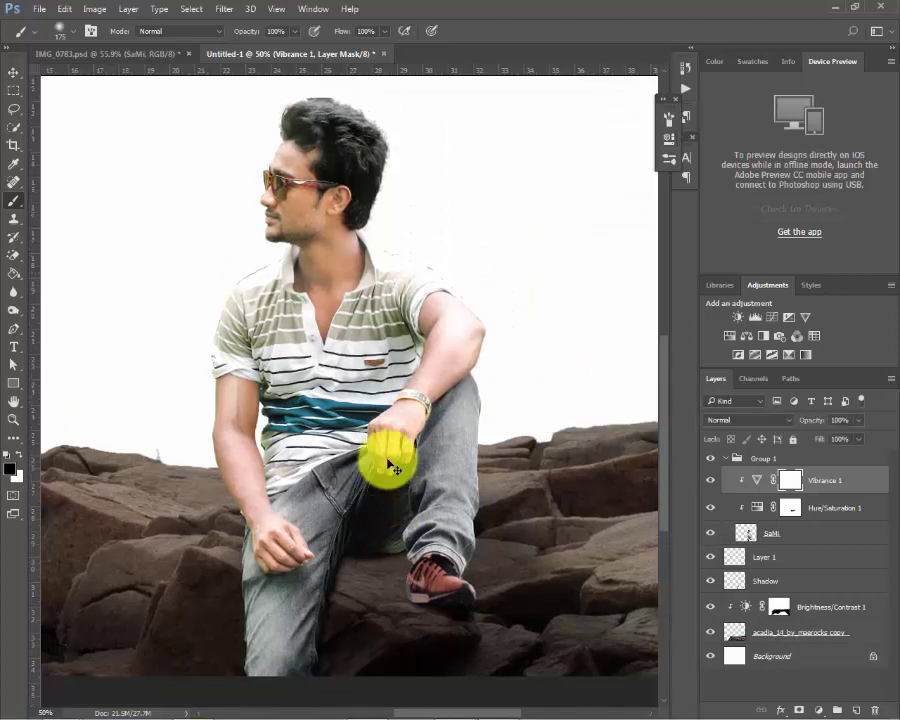
key(ctrl+comma)
key(ctrl+comma)
key(ctrl+bracketleft)
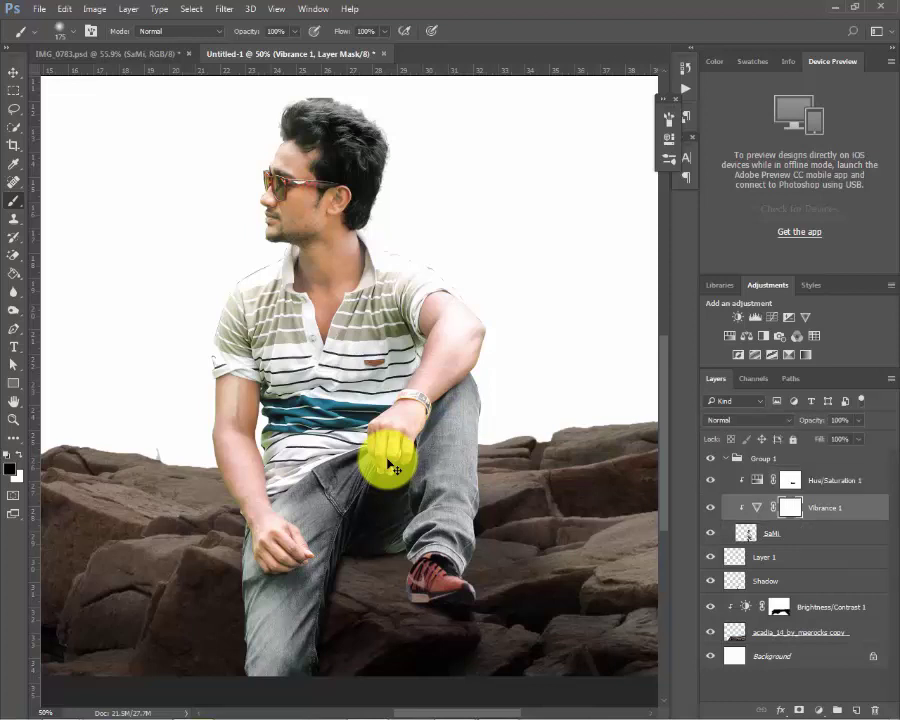
scroll(390, 465, down, 3)
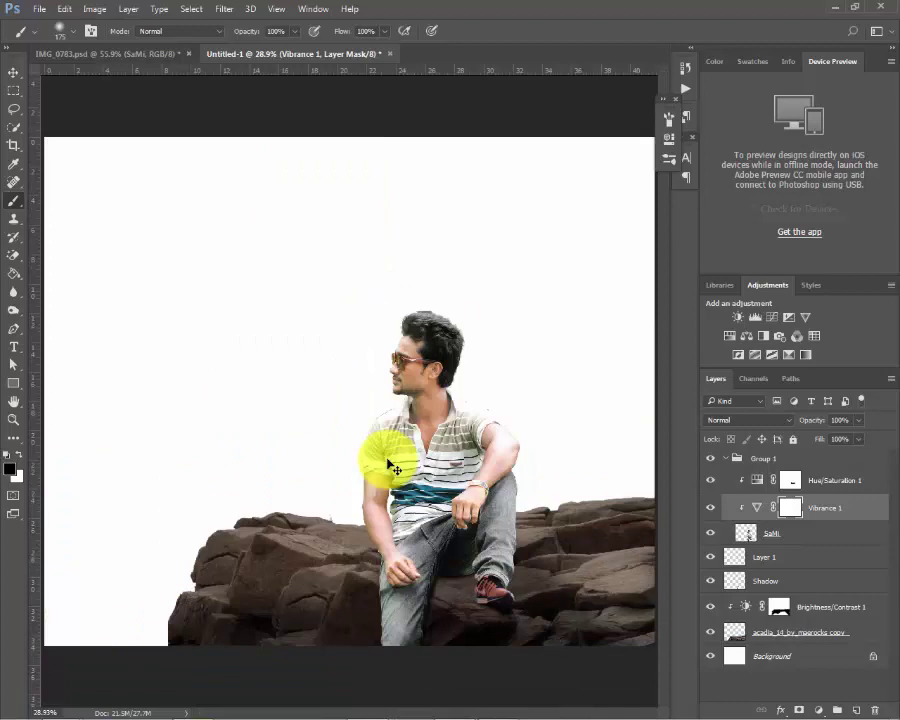
scroll(392, 467, up, 1)
scroll(392, 467, up, 3)
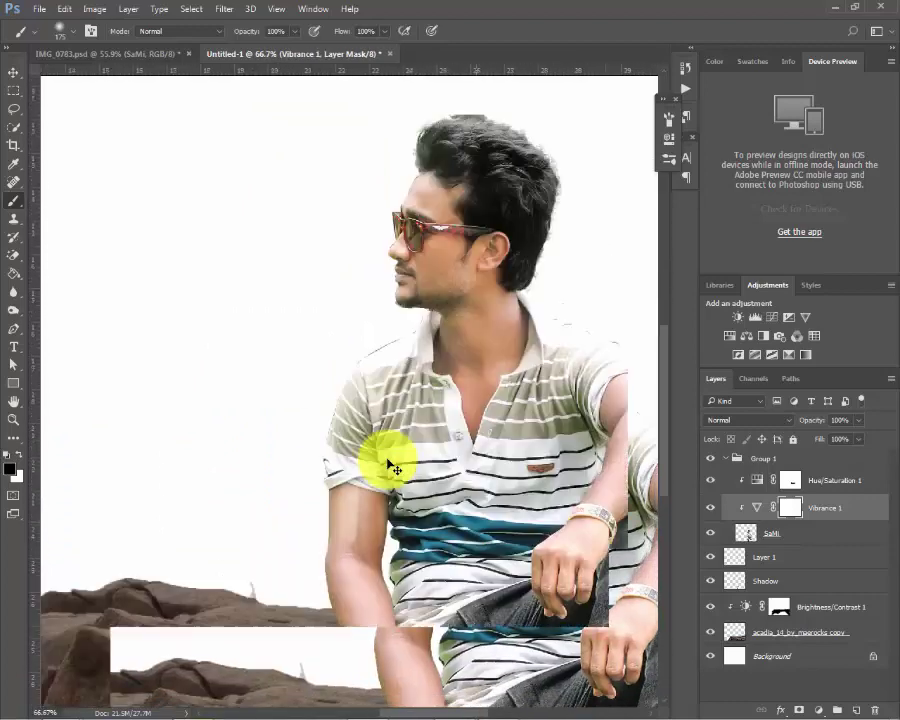
scroll(392, 467, down, 3)
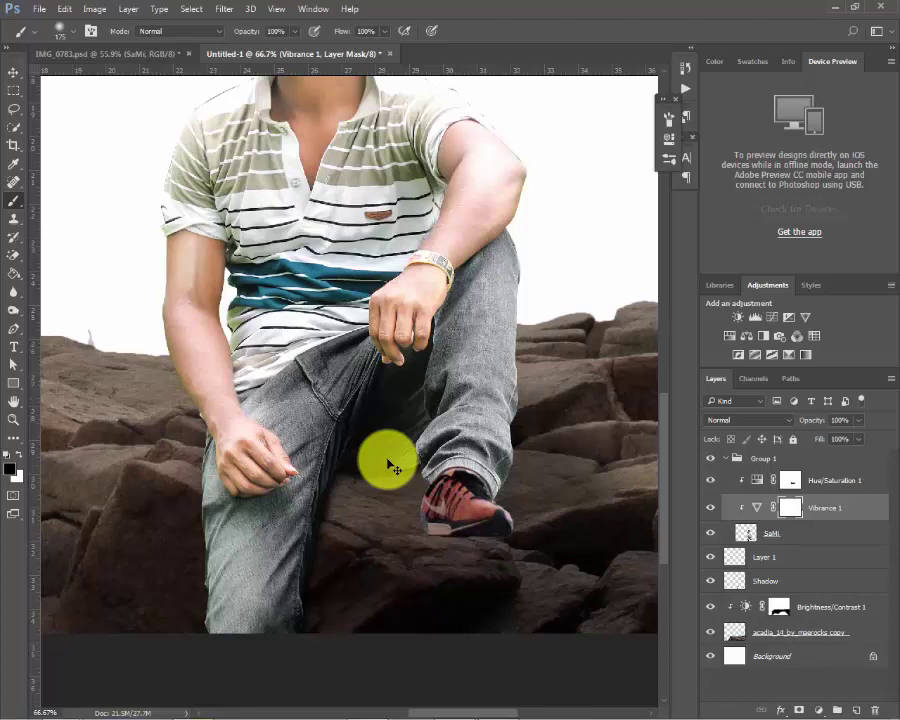
click(710, 581)
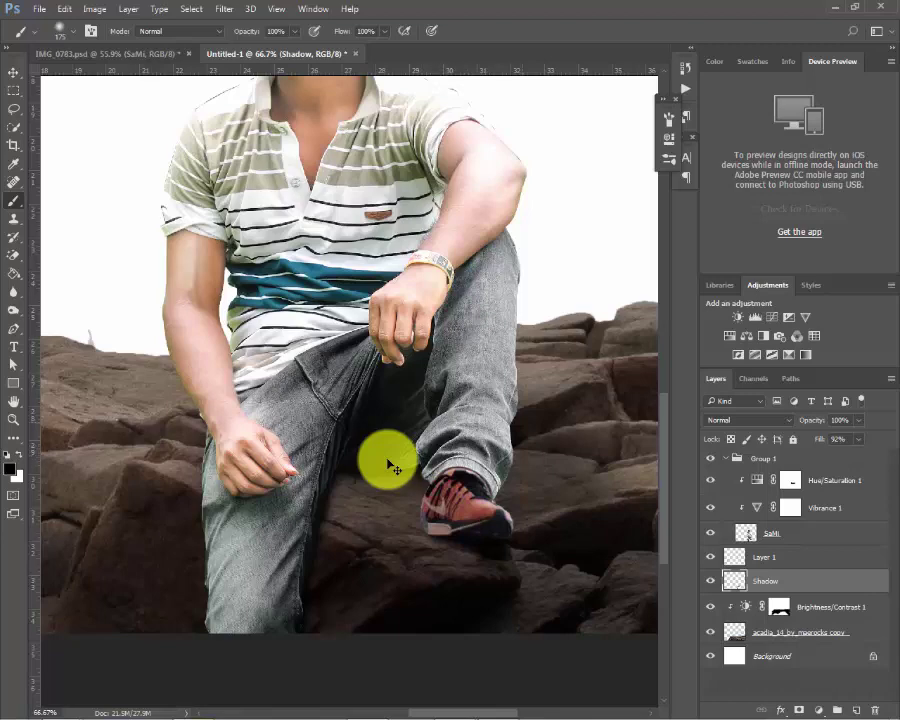
scroll(390, 465, up, 1)
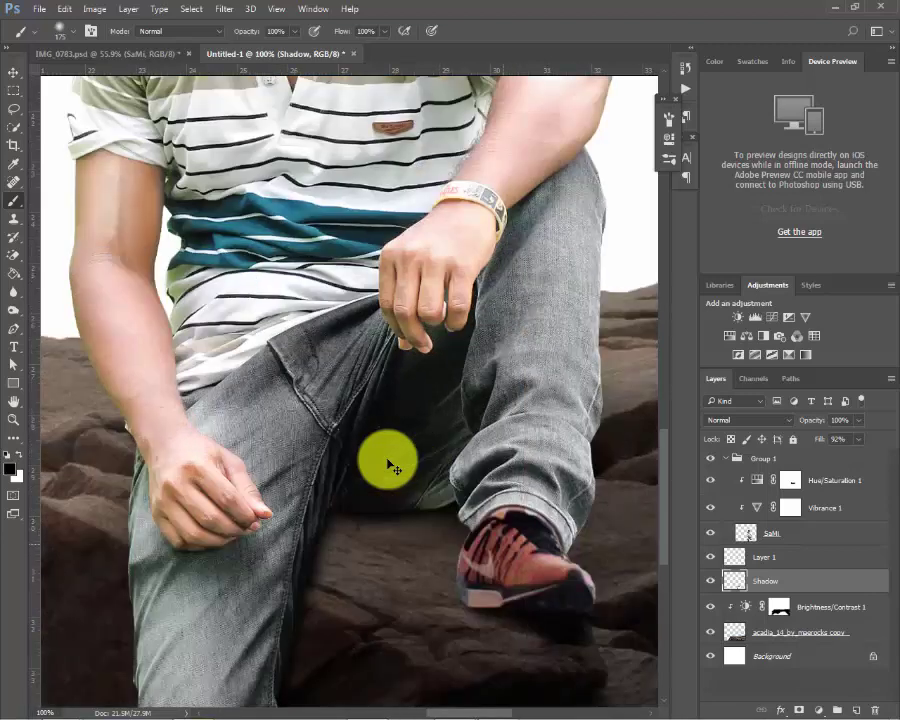
scroll(390, 465, up, 1)
scroll(390, 465, up, 1)
scroll(390, 465, up, 2)
scroll(390, 465, down, 1)
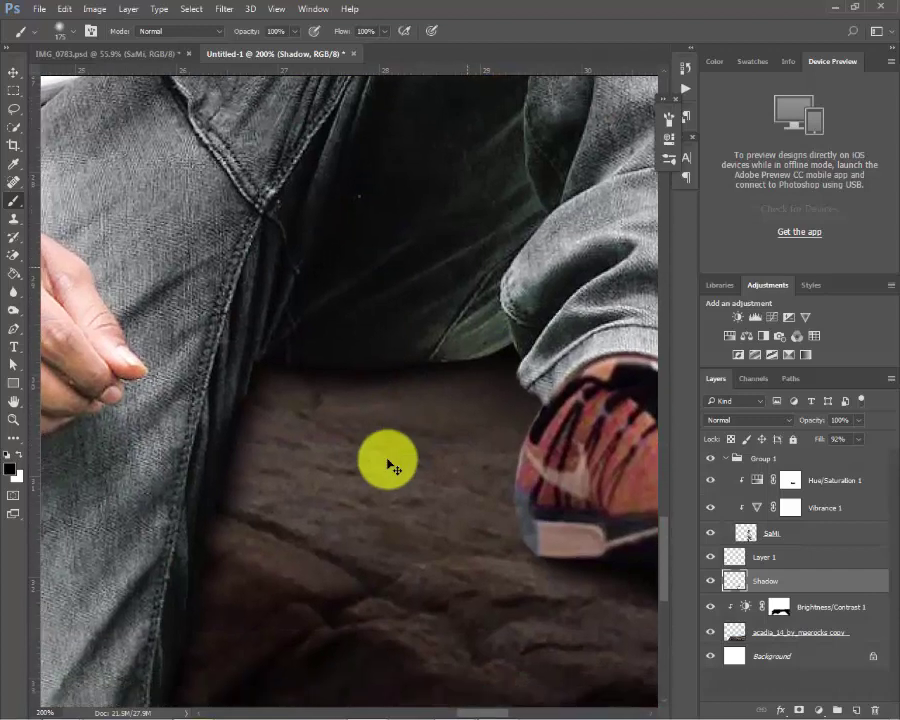
Add a layer mask to SaMi and shrink the brush for detail work.
ctrl+click(390, 465)
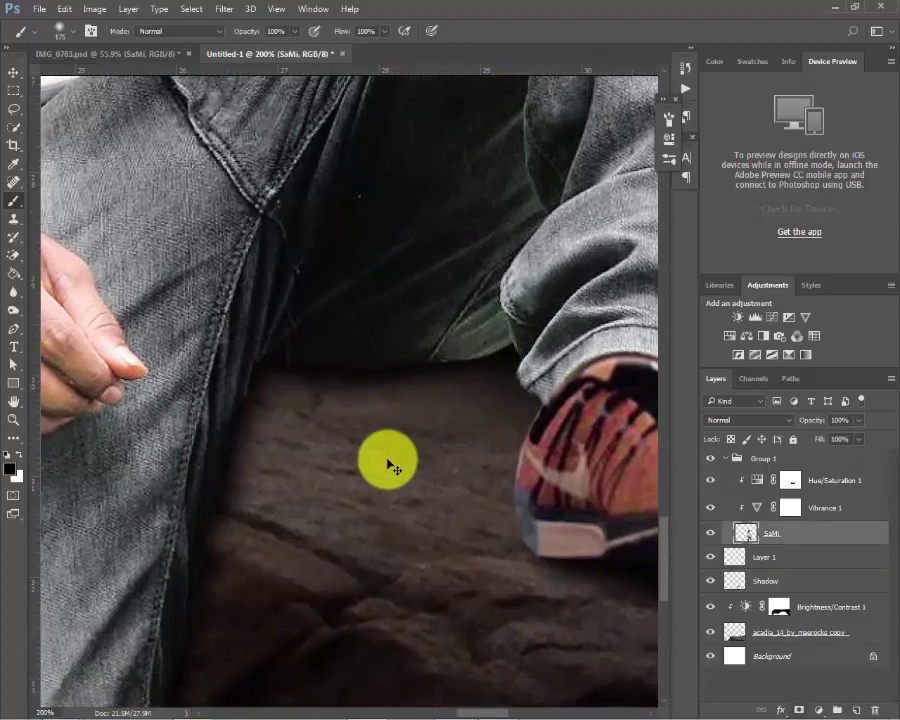
key(ctrl+shift+m)
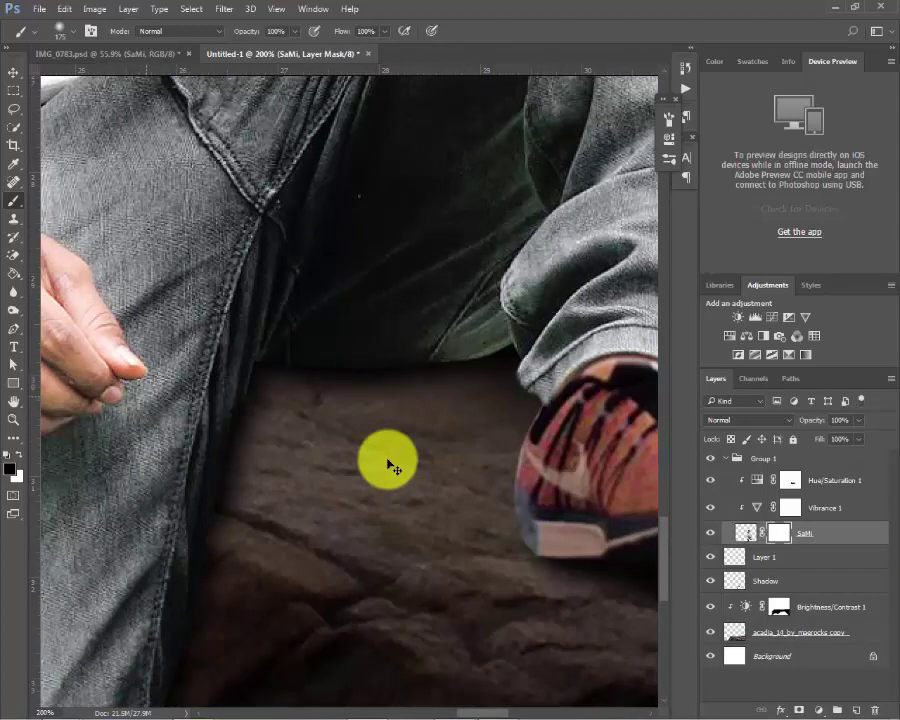
key(bracketleft)
key(bracketleft)
key(bracketleft)
key(bracketleft)
Zoom out to view the whole seated man on the rocks.
scroll(390, 465, down, 3)
scroll(390, 465, right, 3)
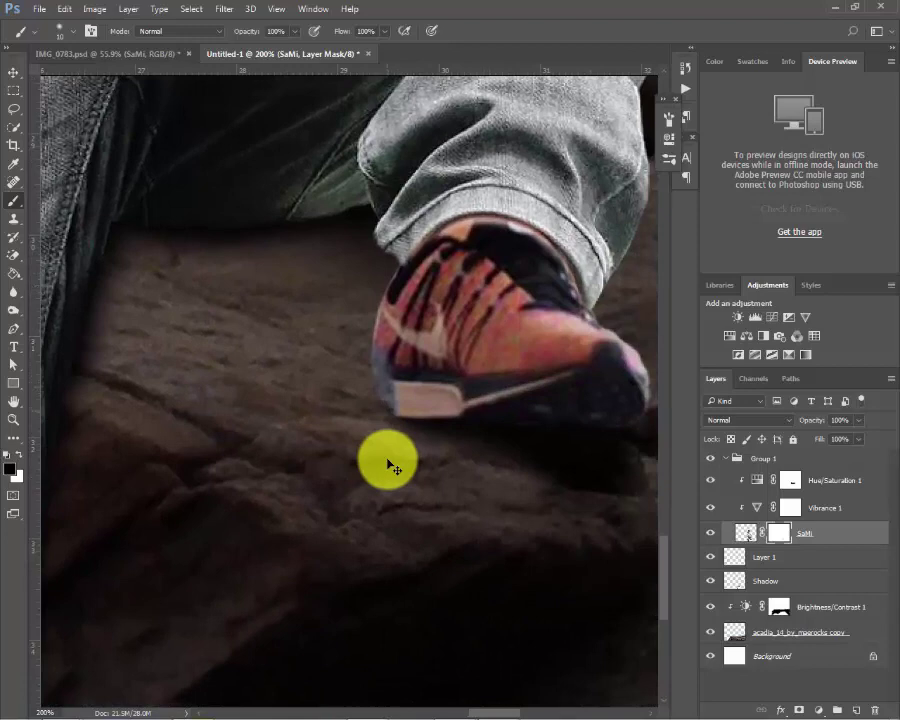
scroll(390, 465, down, 1)
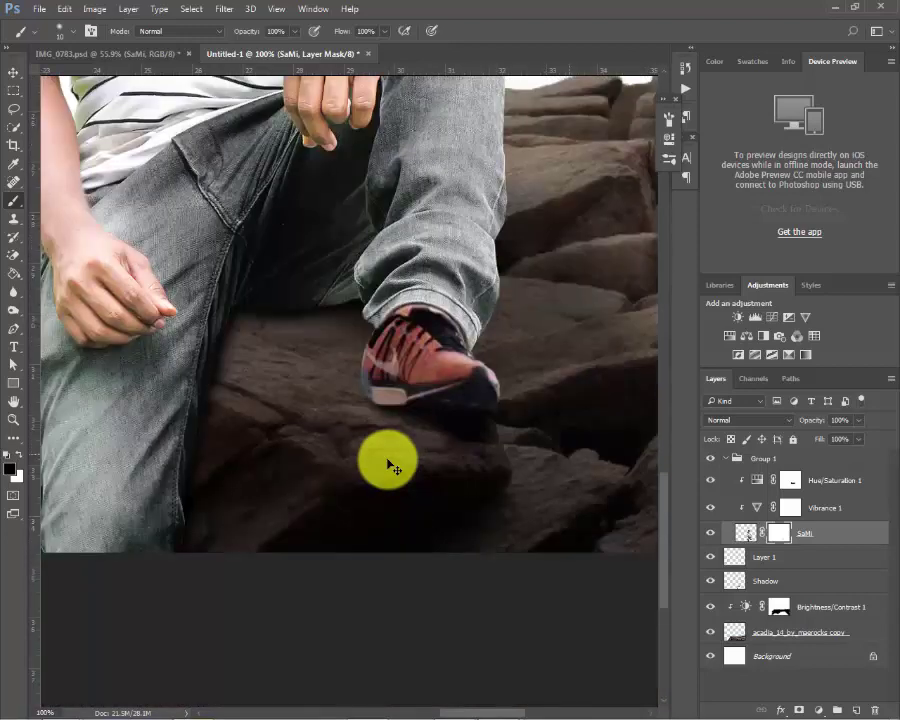
scroll(390, 465, down, 1)
scroll(390, 465, down, 1)
scroll(390, 465, down, 1)
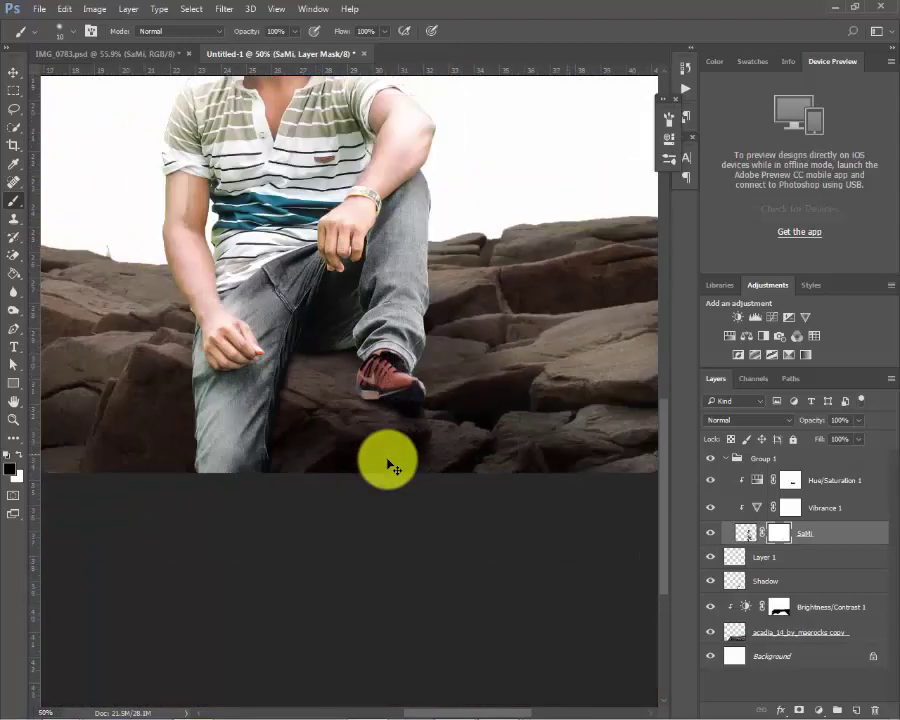
scroll(390, 465, up, 2)
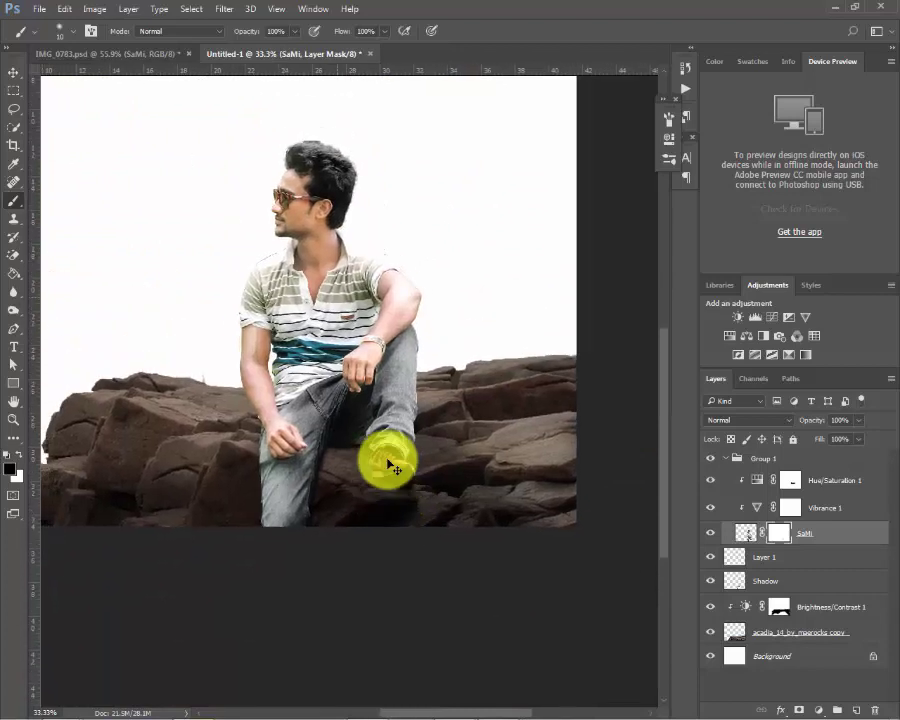
scroll(393, 467, down, 1)
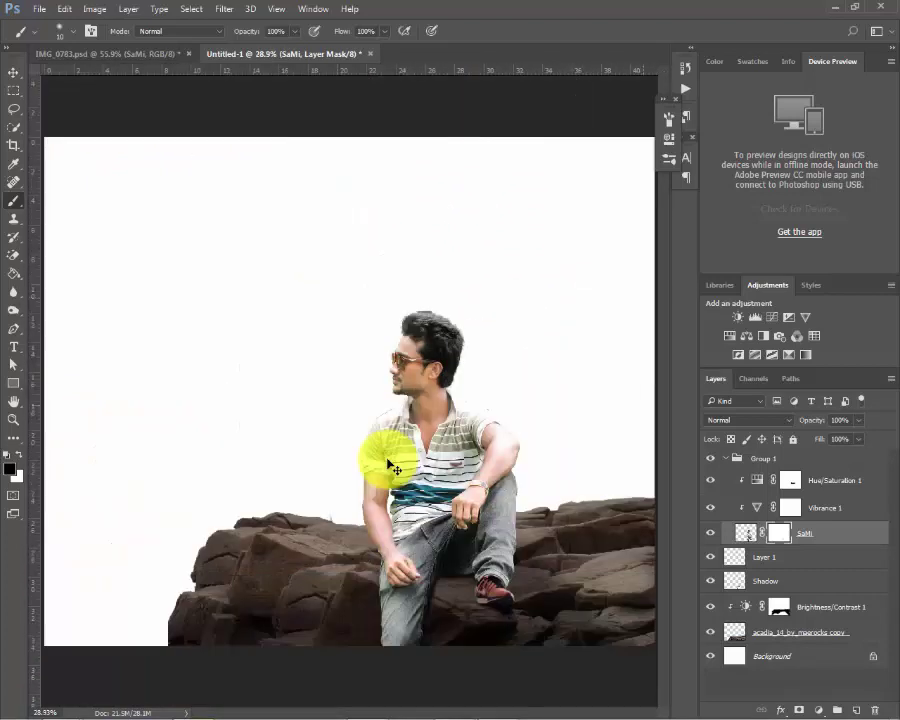
Move Layer 1 and Shadow into Group 1.
ctrl+click(390, 465)
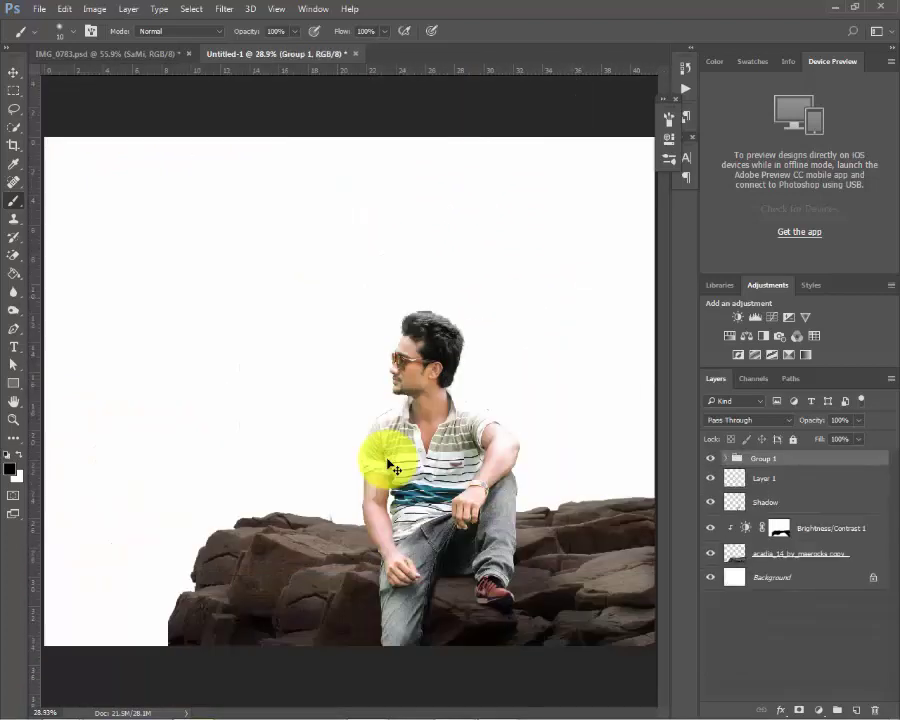
key(ctrl+comma)
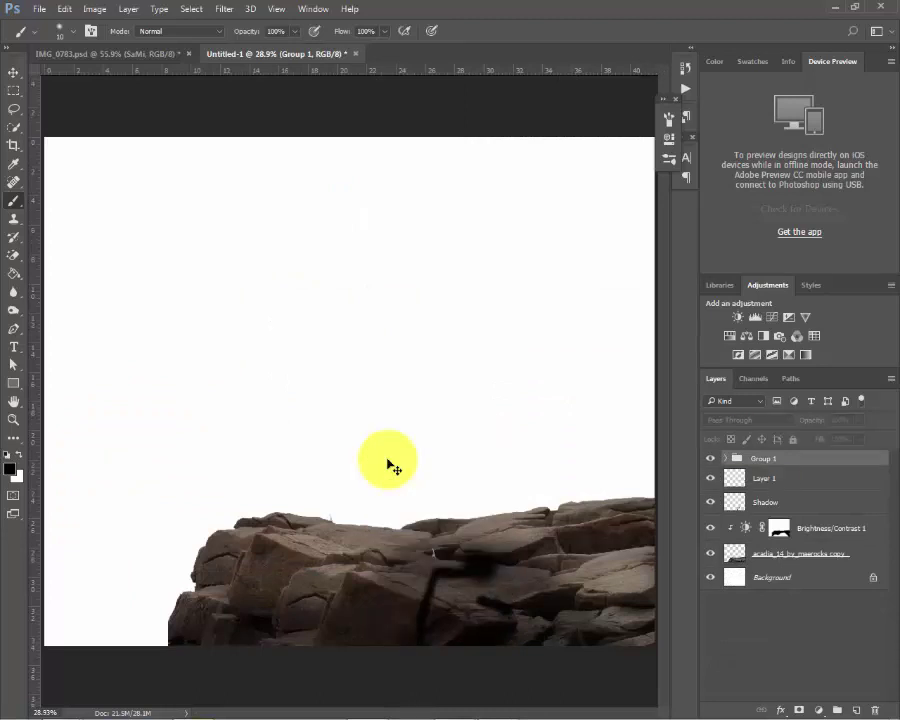
key(ctrl+comma)
key(ctrl+comma)
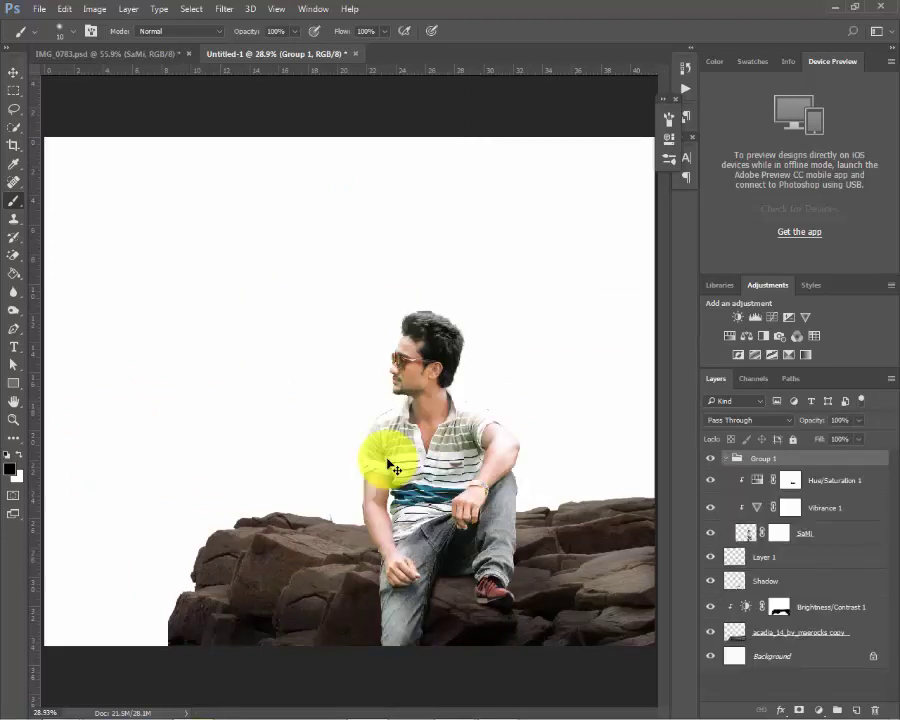
key(alt+bracketleft)
key(alt+bracketleft)
key(alt+bracketleft)
key(alt+bracketright)
key(shift+alt+bracketleft)
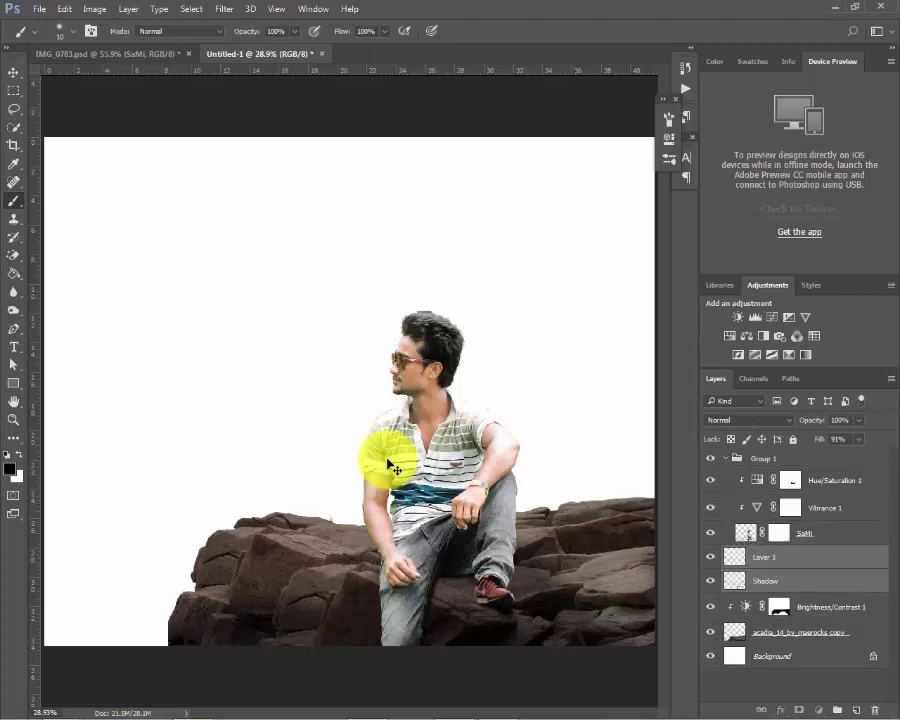
key(ctrl+bracketright)
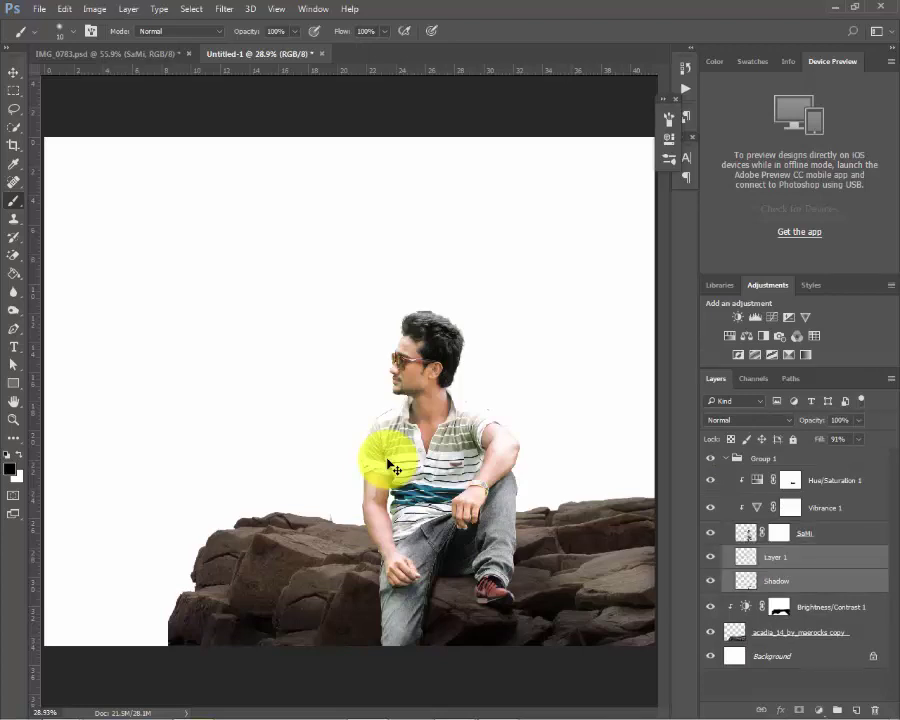
Give Group 1 an orange colour label and hide it so only the rocks show.
key(alt+bracketright)
key(alt+bracketright)
key(alt+bracketright)
key(ctrl+comma)
key(shift+F10)
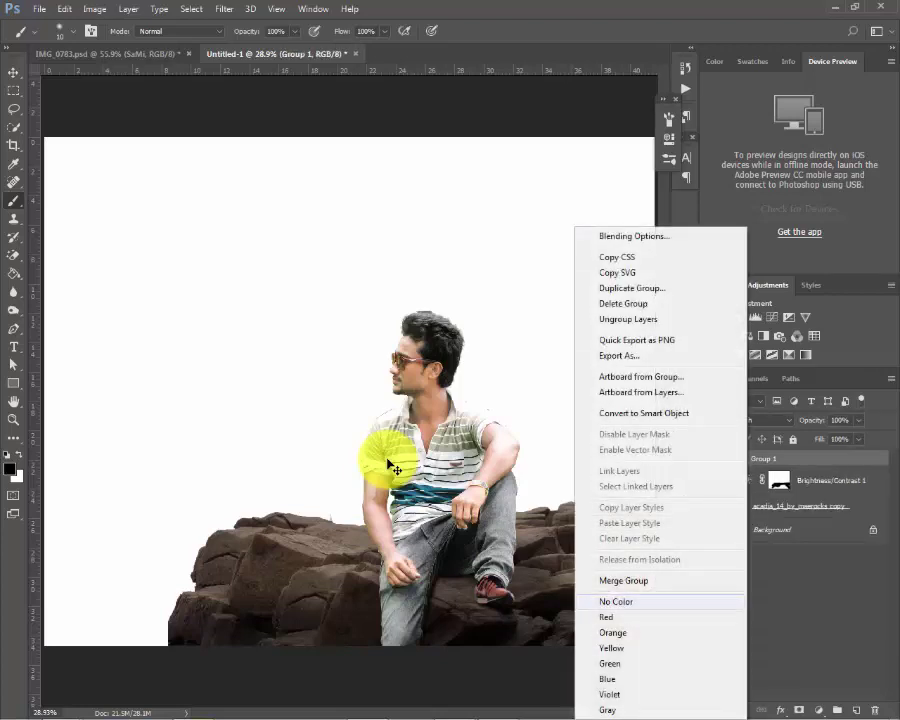
key(Down)
key(Down)
key(Return)
key(ctrl+comma)
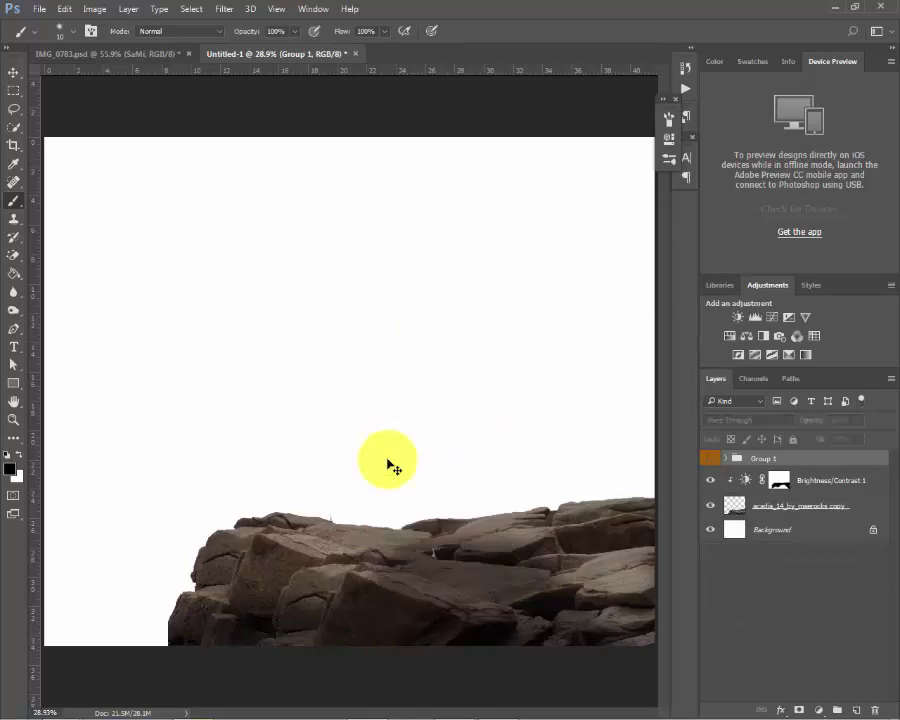
key(alt+Tab)
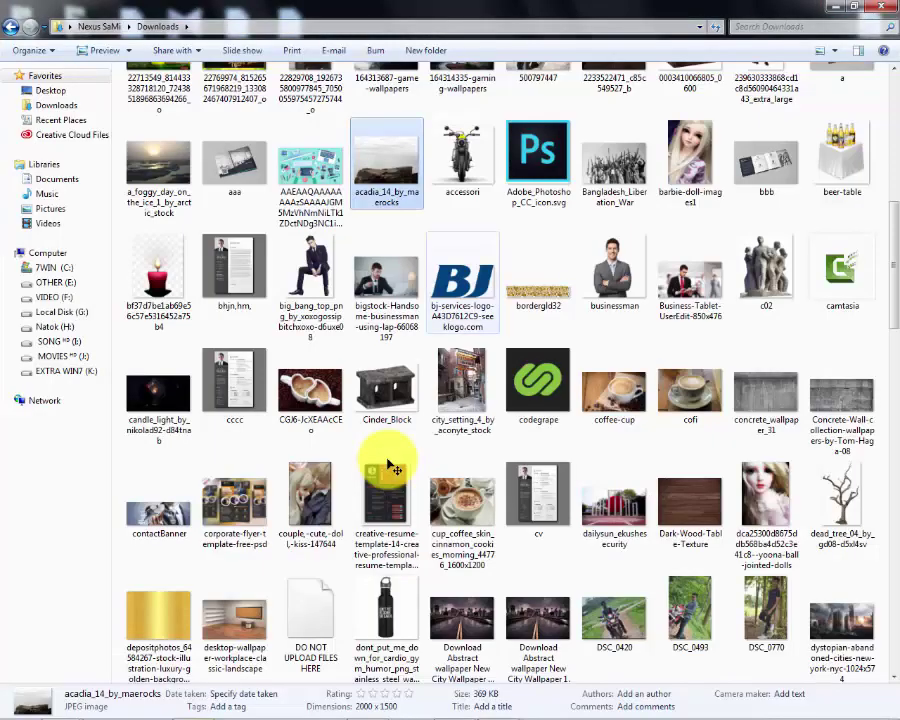
Browse Downloads and select HD-Images-For-Backgrounds-034 by typing 'hd-'.
scroll(393, 467, up, 10)
scroll(393, 467, down, 10)
scroll(393, 467, up, 10)
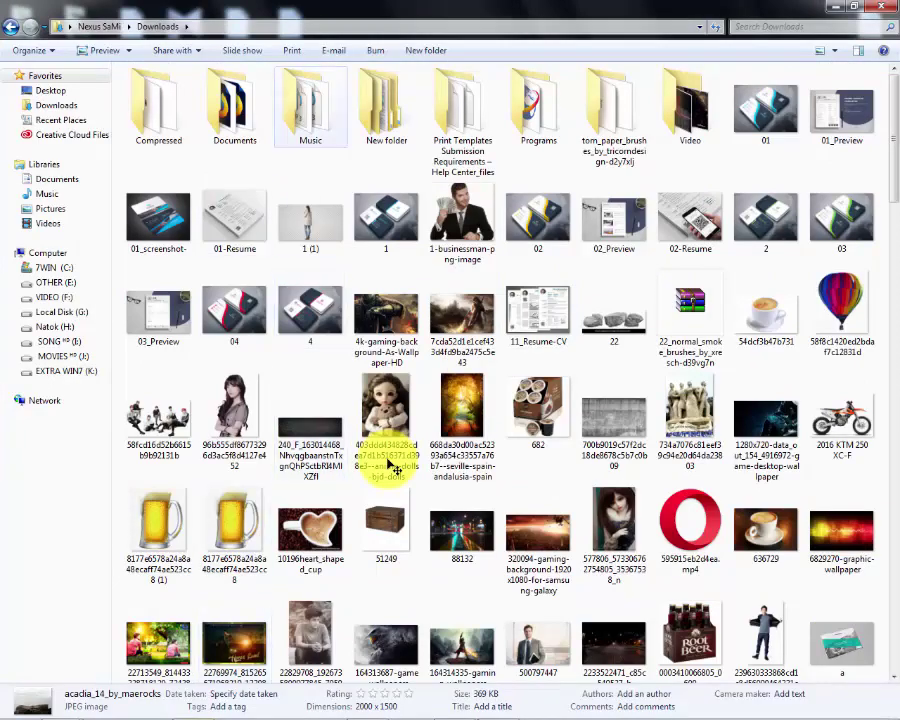
scroll(393, 467, down, 1)
scroll(393, 467, down, 1)
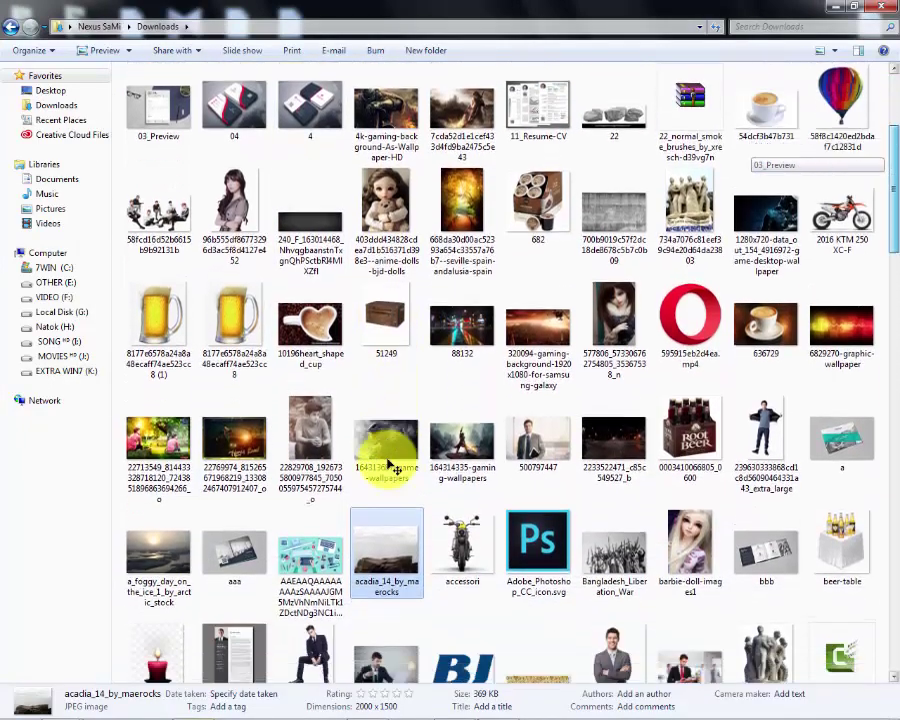
scroll(393, 467, down, 1)
scroll(393, 467, down, 1)
scroll(393, 467, down, 1)
scroll(393, 467, down, 1)
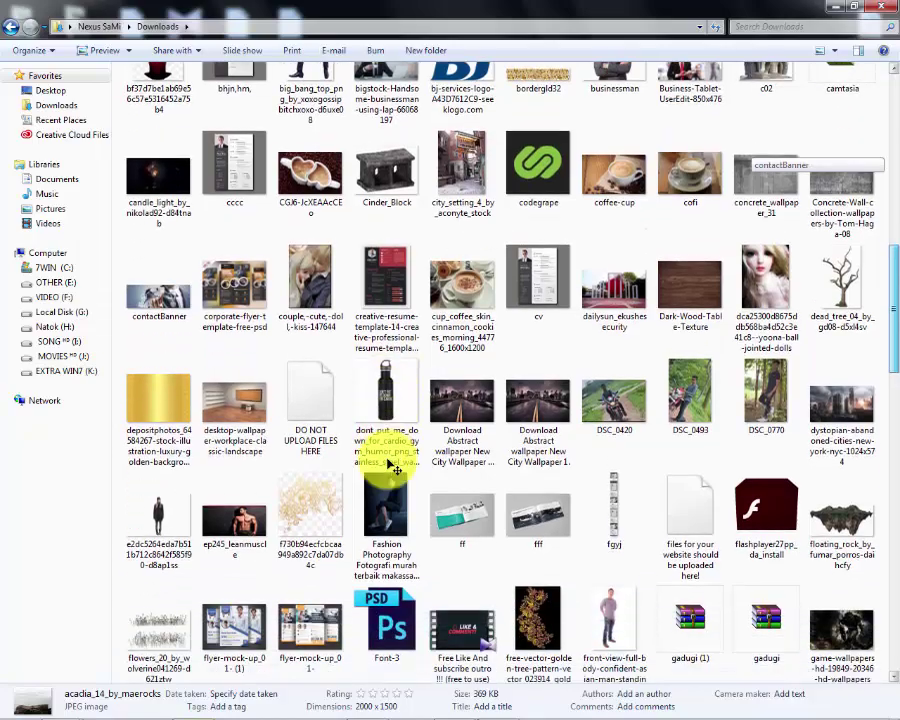
scroll(393, 467, up, 5)
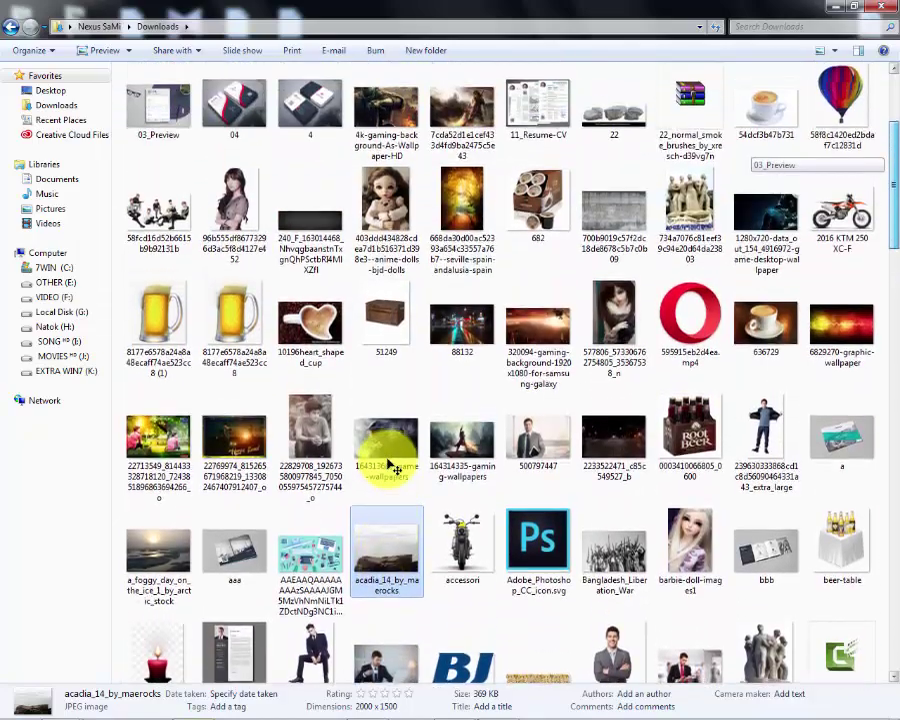
scroll(393, 467, down, 5)
scroll(393, 467, down, 3)
scroll(393, 467, down, 2)
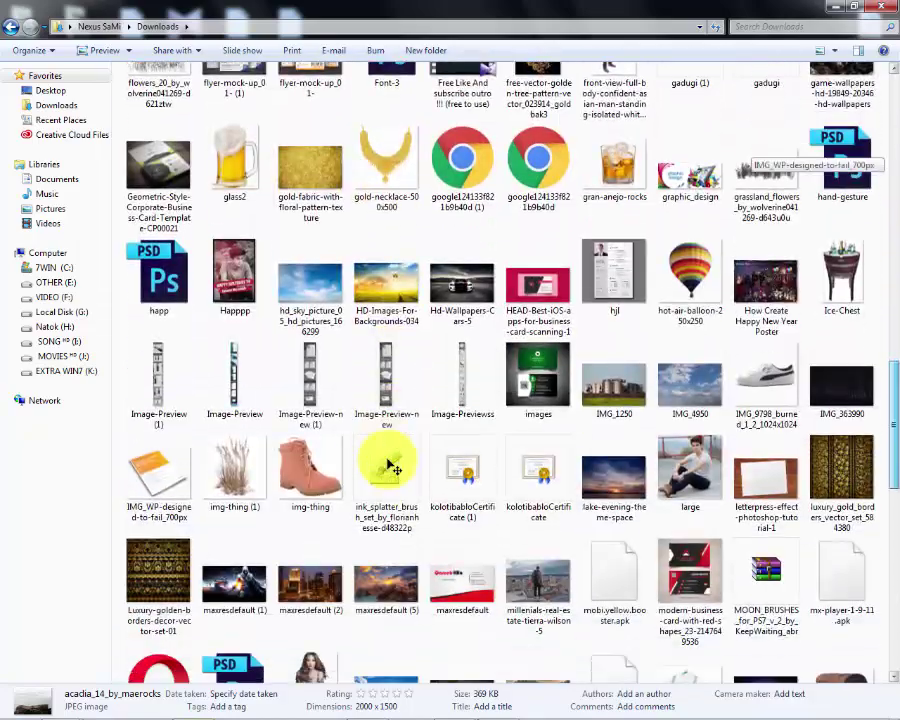
text(hd-)
key(super+t)
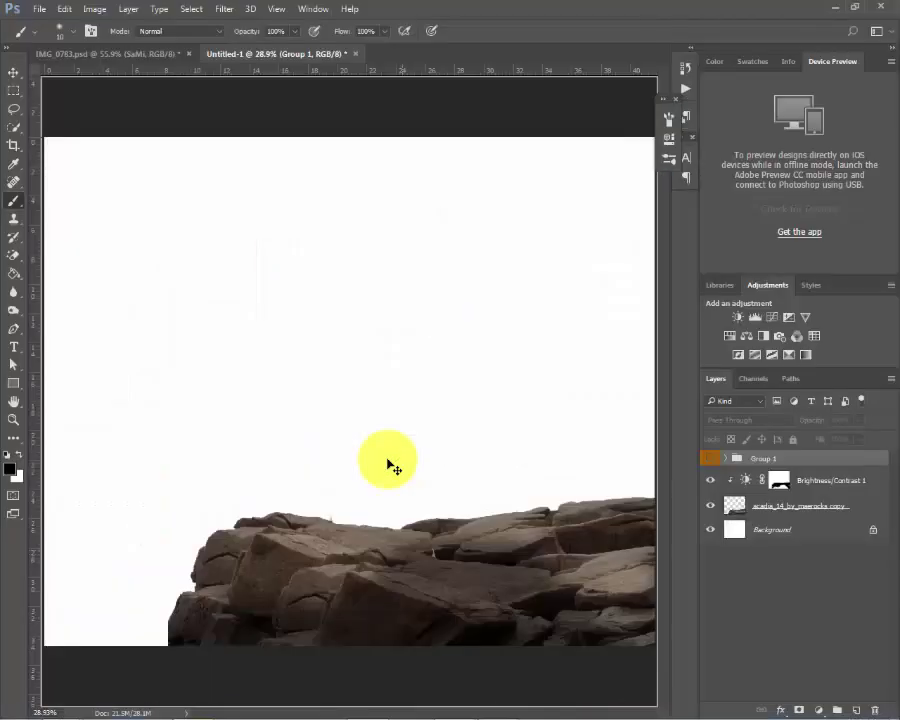
Place the HD-Images-For-Backgrounds-034 picture into the composition and commit it.
drag(393, 467, 393, 467)
key(ctrl+minus)
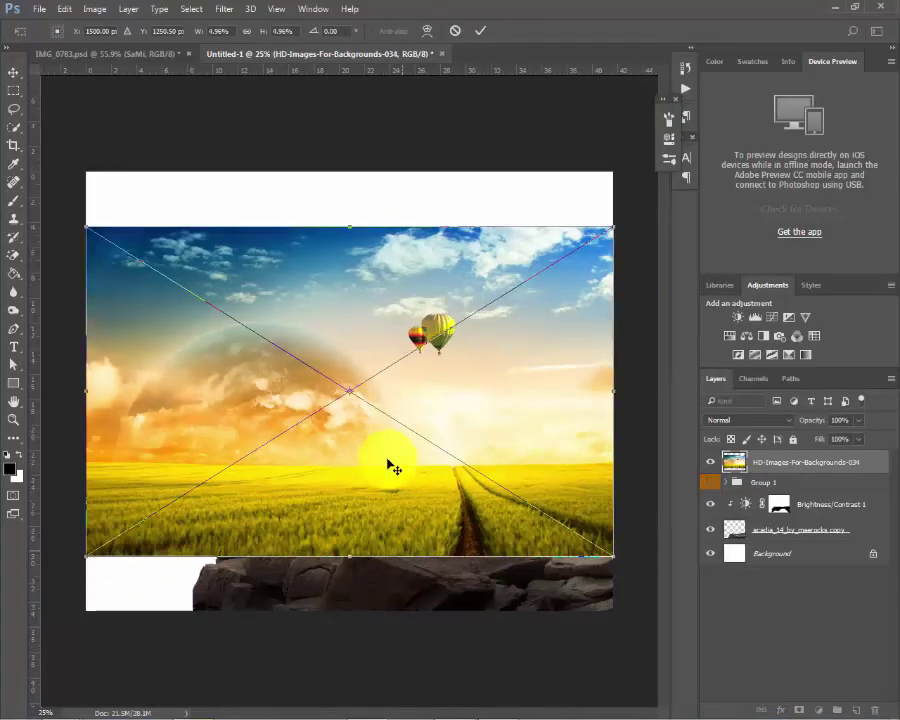
key(ctrl+minus)
key(Return)
key(b)
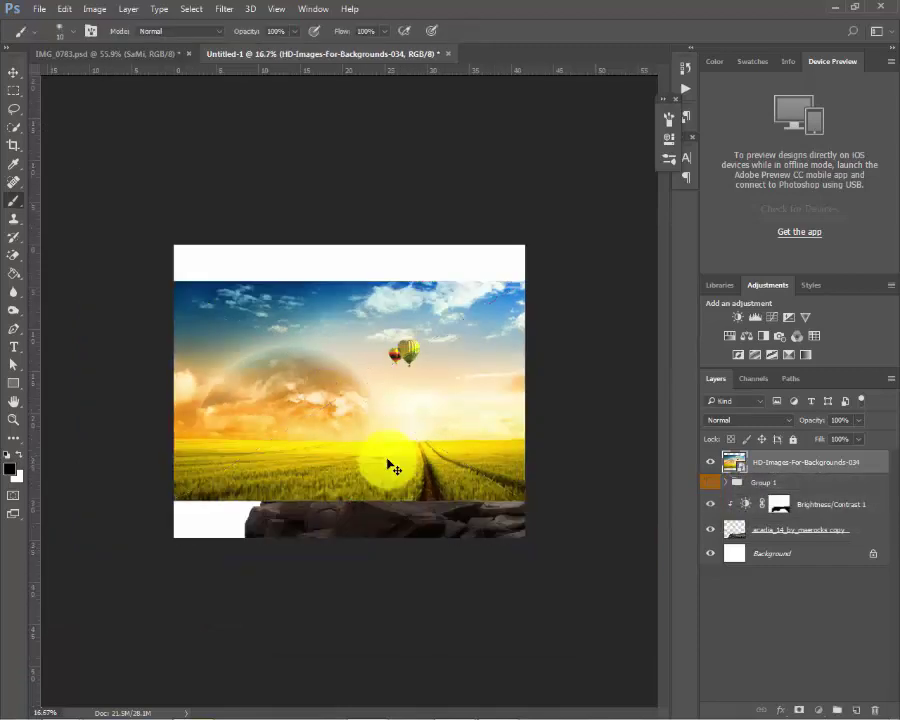
Put the background picture behind the rocks, keeping the brightness adjustment clipped to the rocks.
drag(760, 495, 760, 503)
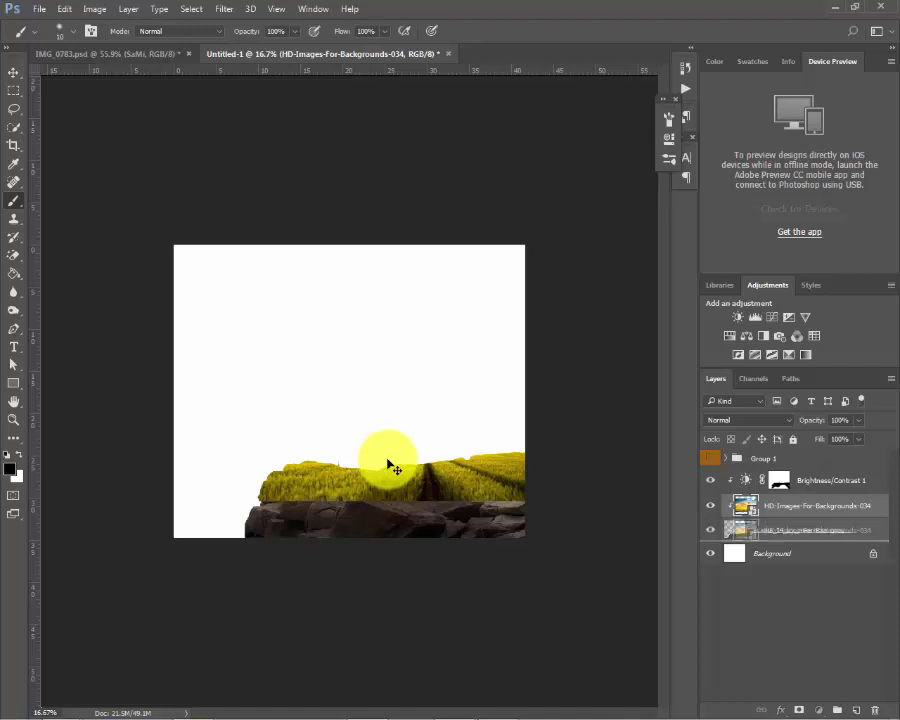
key(ctrl+bracketleft)
key(alt+bracketright)
key(ctrl+alt+g)
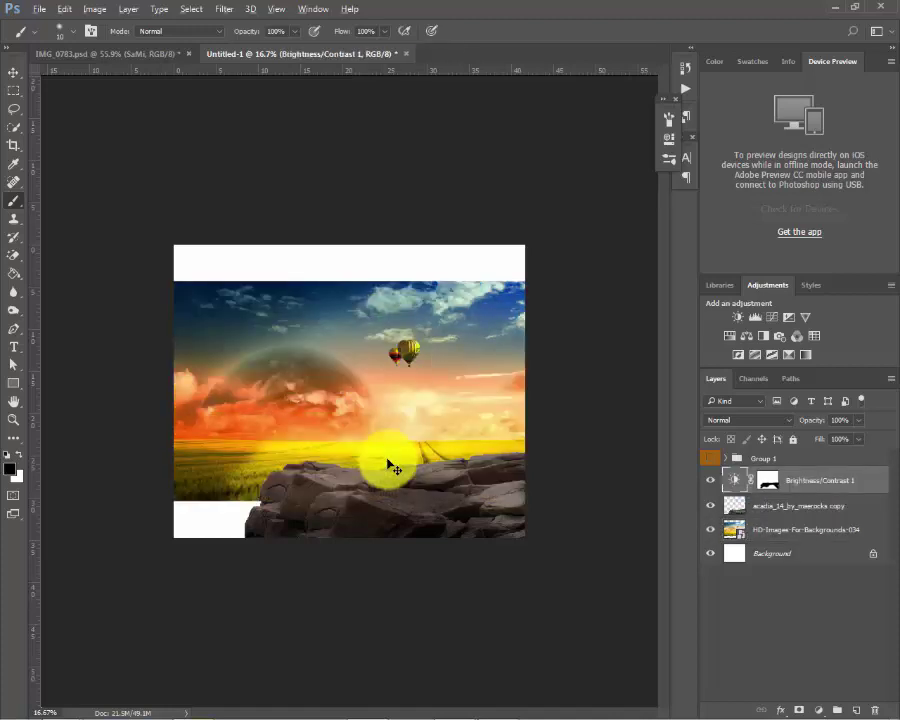
key(ctrl+alt+g)
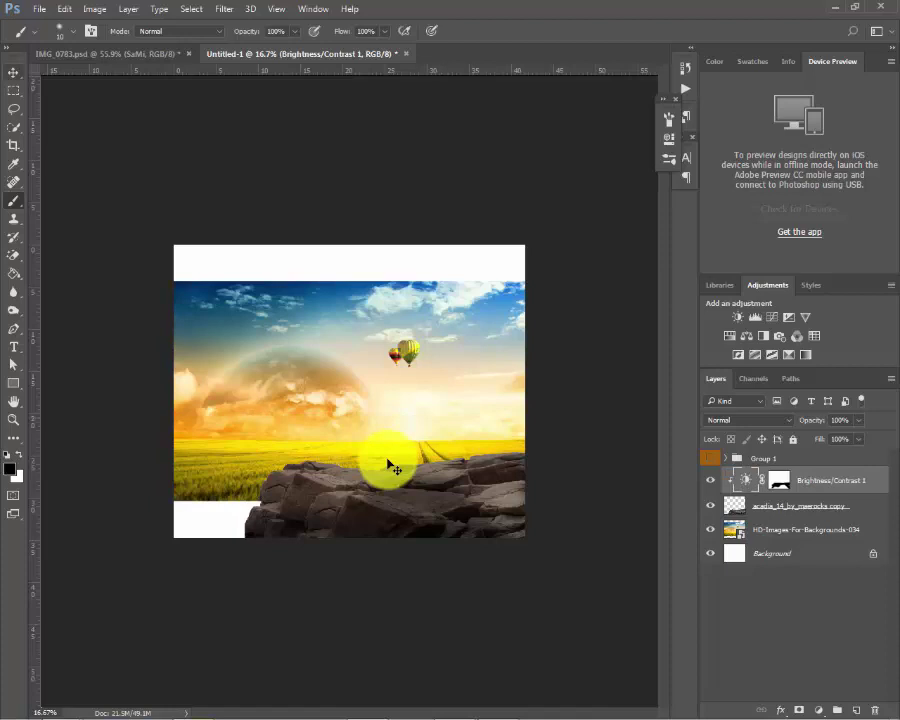
Scale the background picture from 4.96% to 7.32% and reposition it.
key(v)
key(alt+bracketleft)
key(alt+bracketleft)
key(ctrl+t)
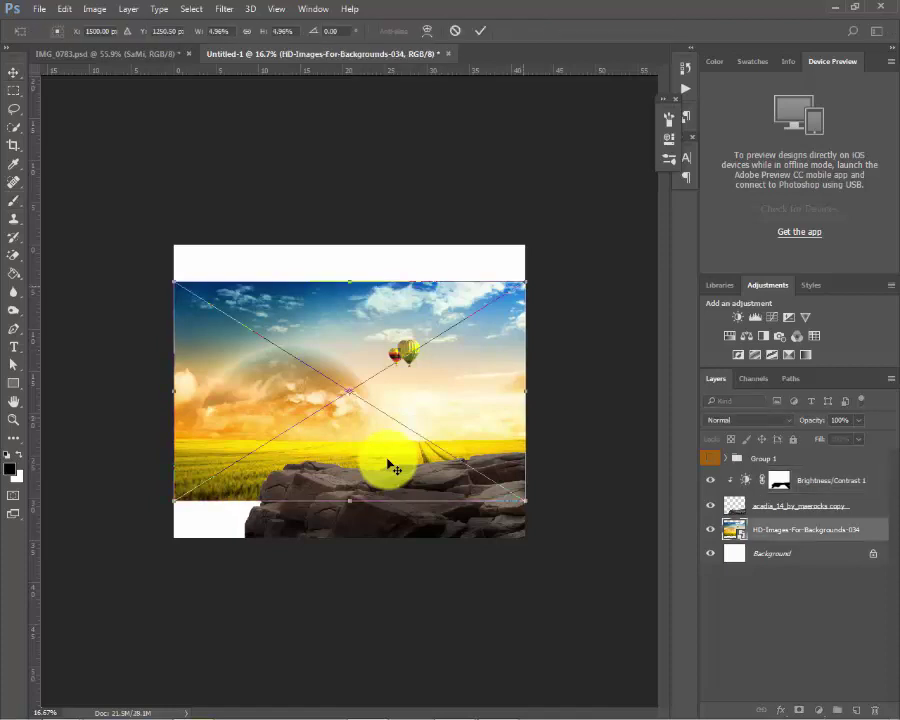
drag(524, 282, 609, 230)
drag(392, 468, 308, 484)
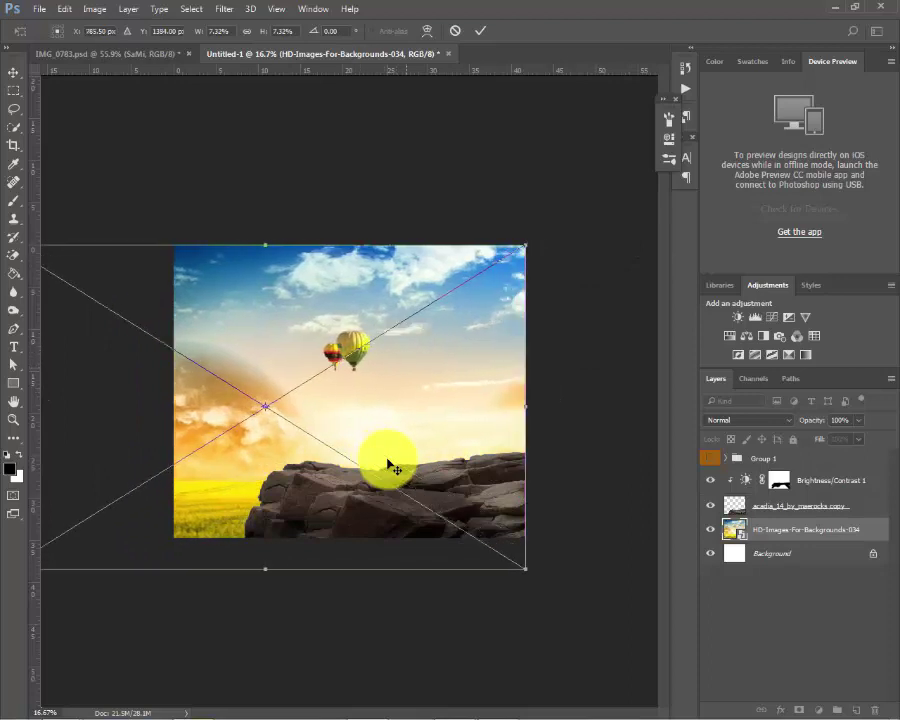
drag(392, 468, 456, 470)
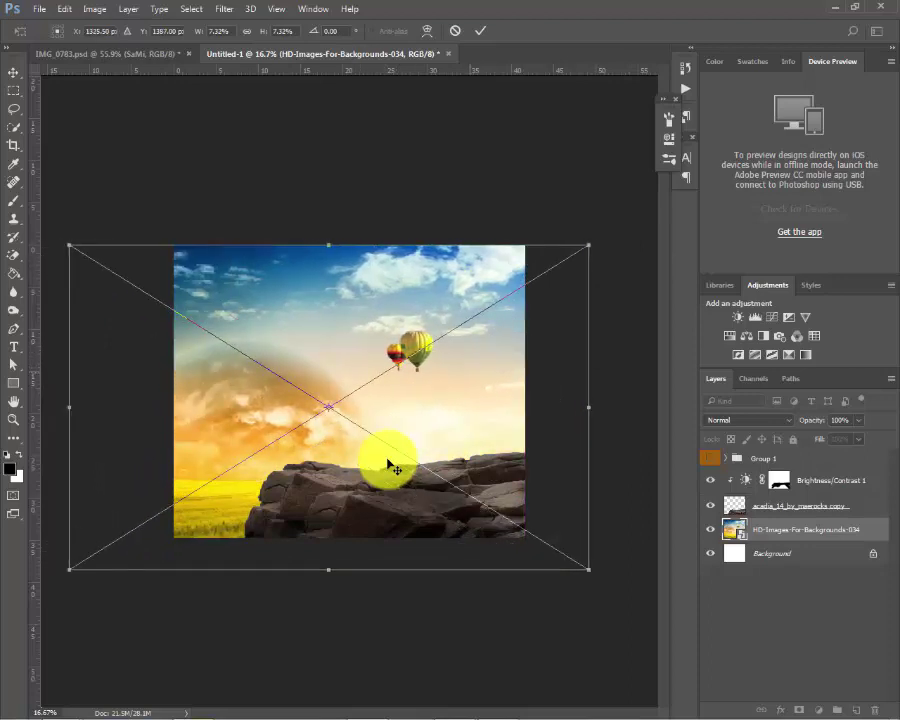
mouse_move(392, 468)
mouse_down()
mouse_move(412, 452)
mouse_move(364, 468)
mouse_up()
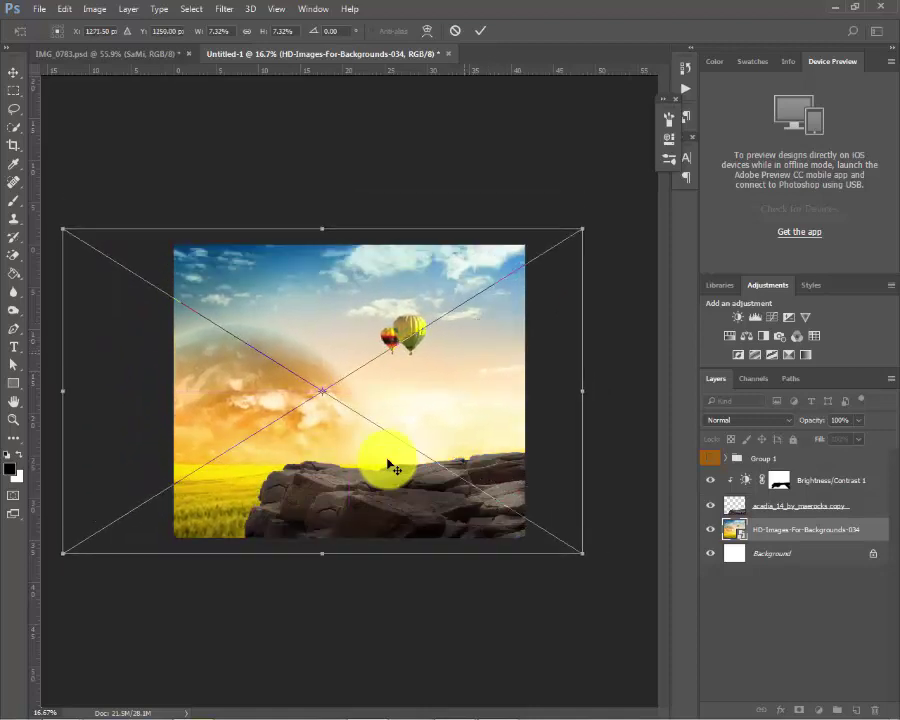
key(Return)
Nudge the background picture further down with the whole canvas in view.
key(ctrl+0)
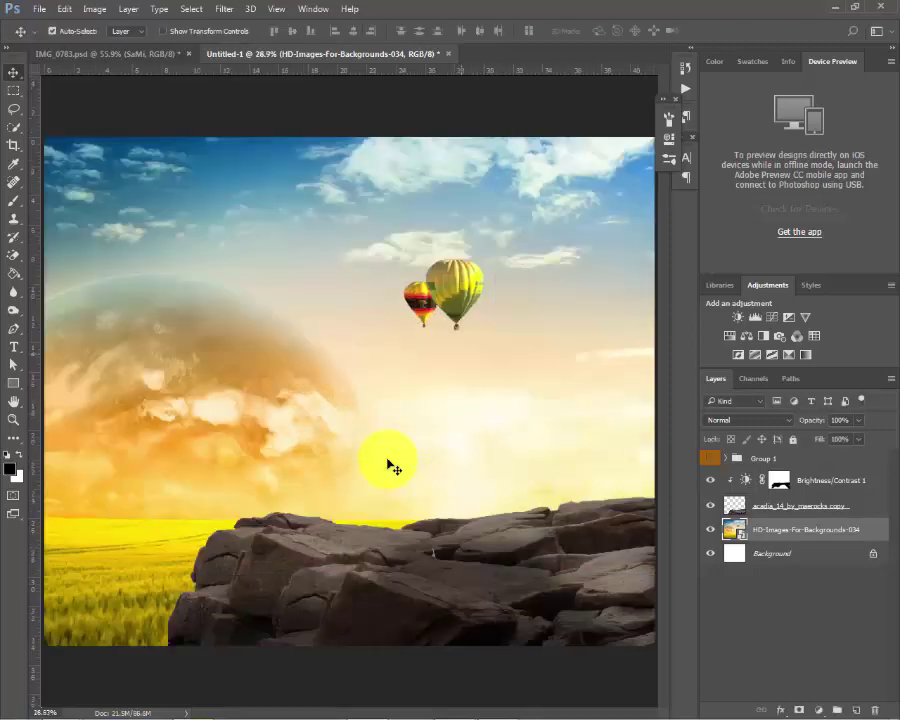
key(shift+Down)
key(shift+Down)
key(shift+Down)
key(shift+Down)
key(shift+Down)
key(shift+Down)
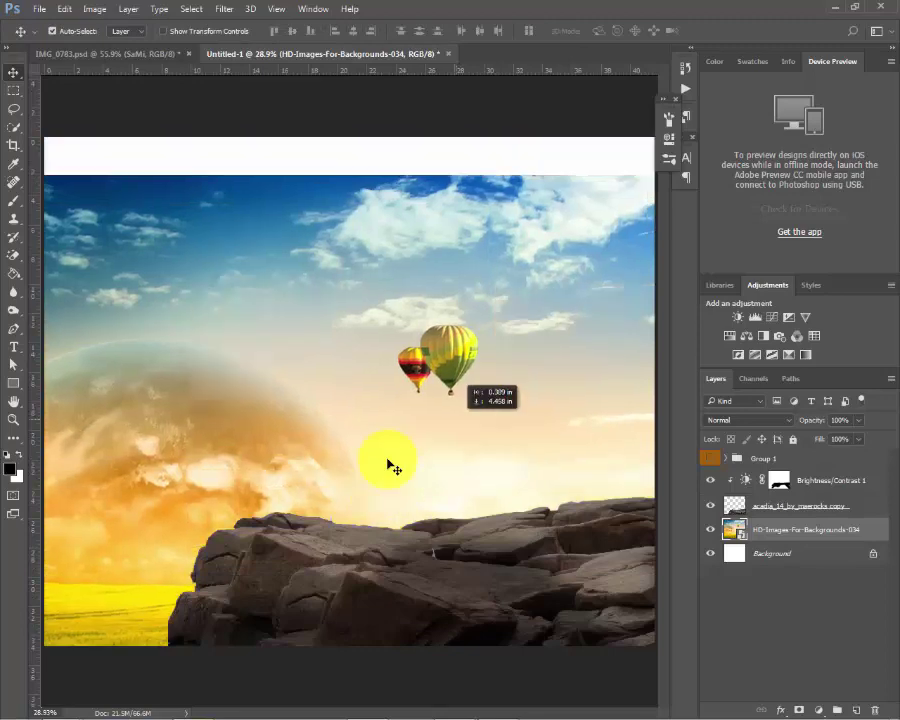
key(ctrl+minus)
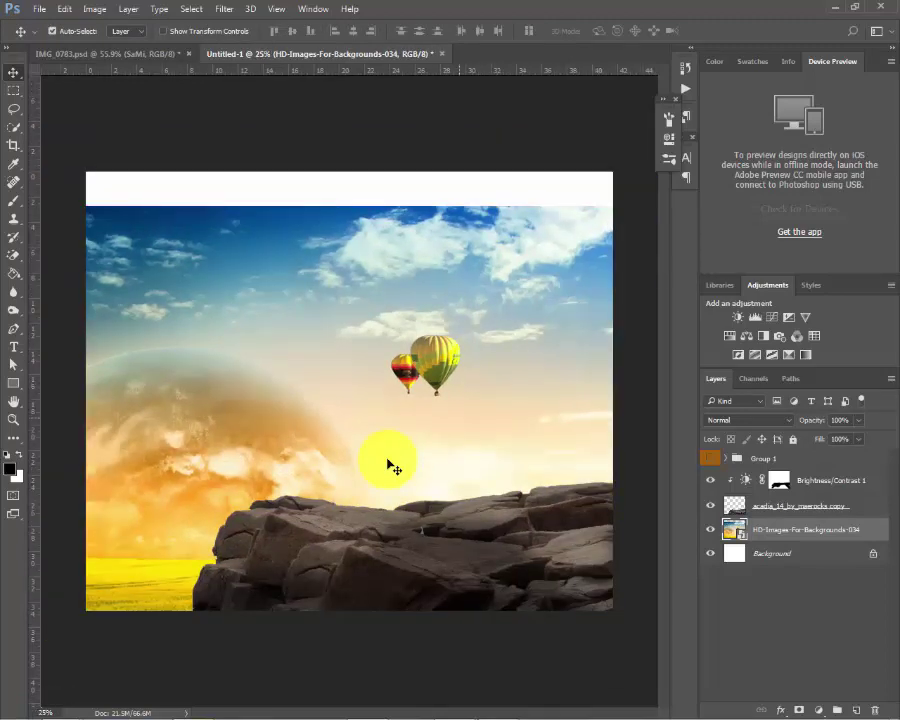
key(shift+Down)
key(shift+Down)
key(shift+Down)
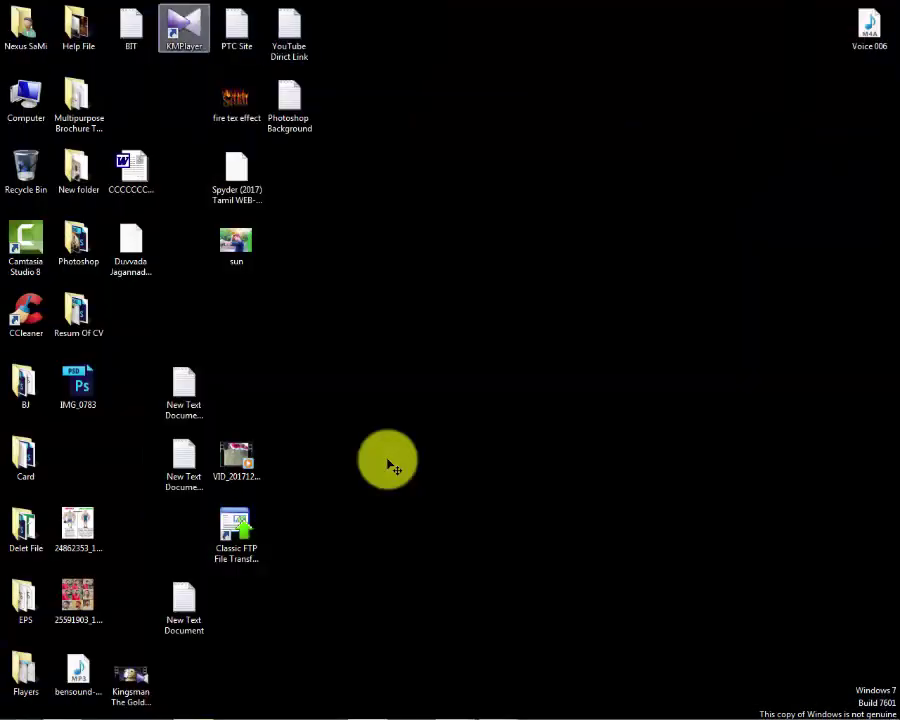
Open The Lion Boss folder and drag maxresdefault (3) toward Photoshop.
key(Return)
key(Right)
key(Right)
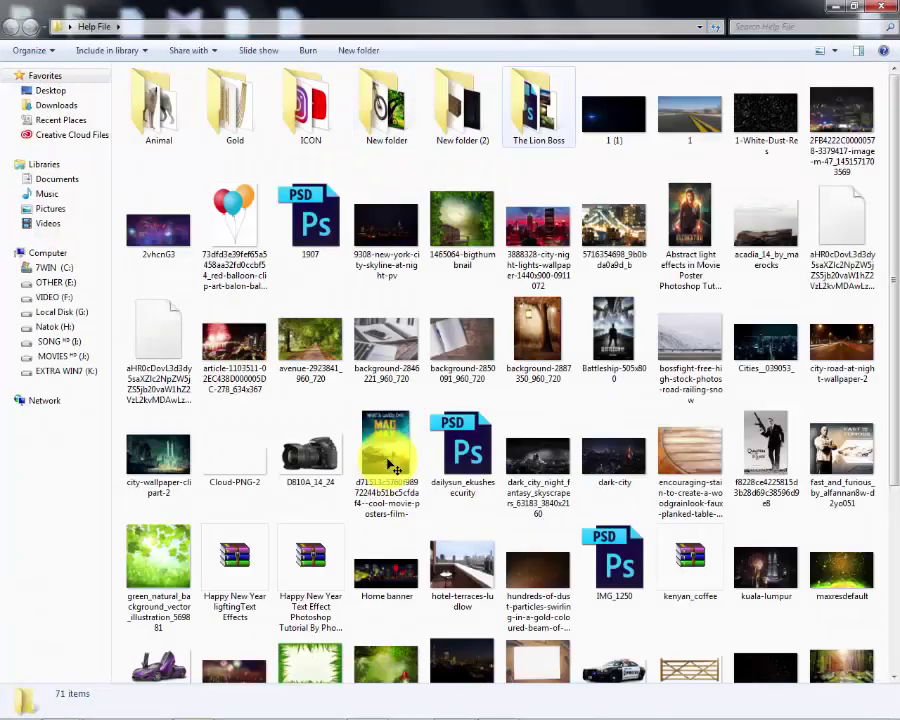
key(Return)
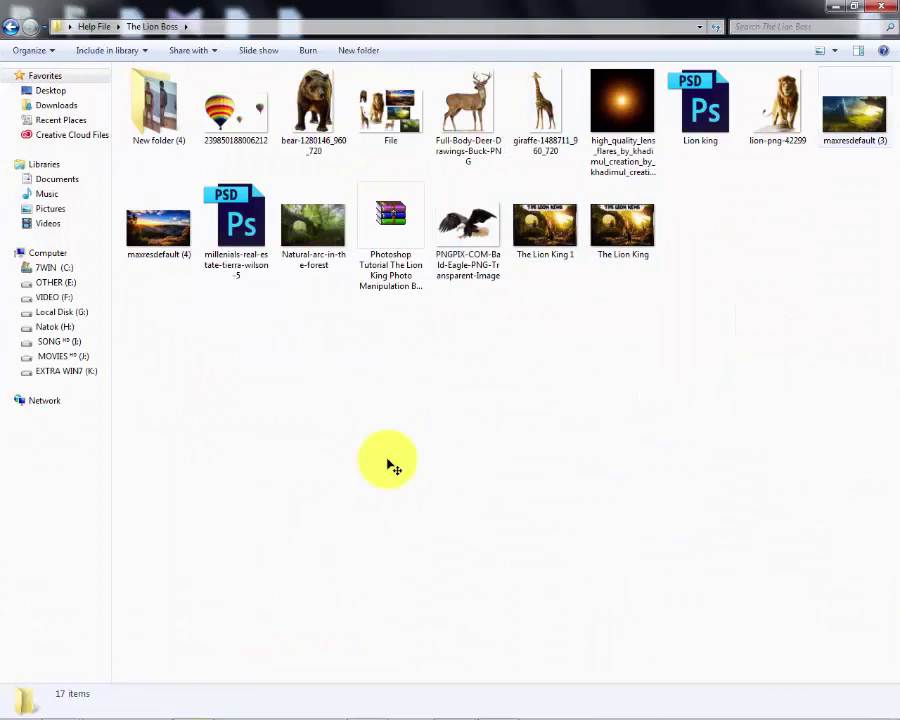
key(m)
drag(718, 698, 368, 710)
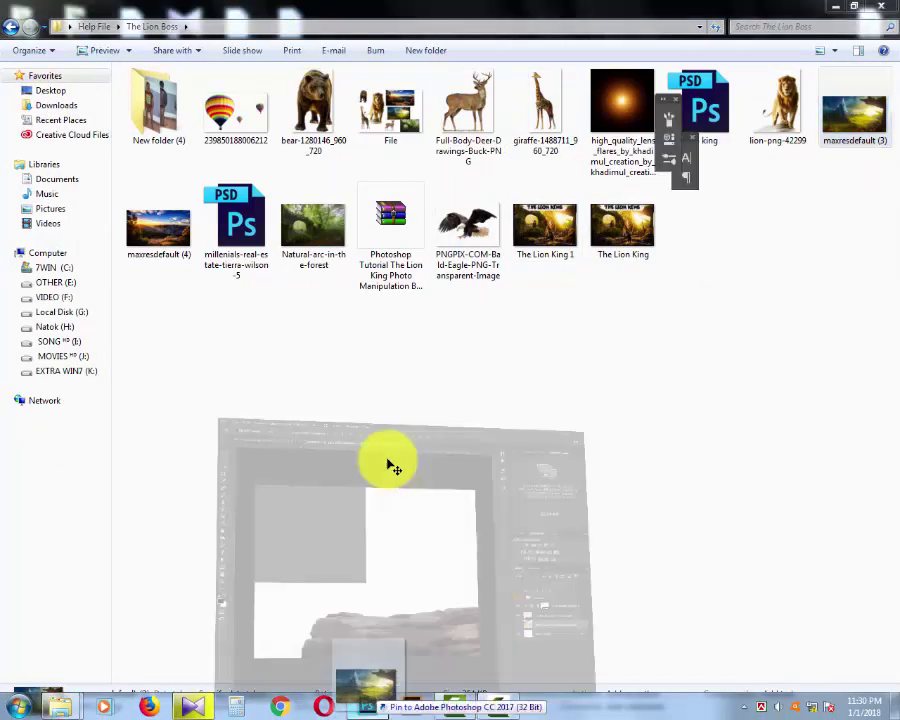
Place the fantasy valley image on the canvas, scaled to about 249% and shifted left and up.
drag(393, 467, 393, 467)
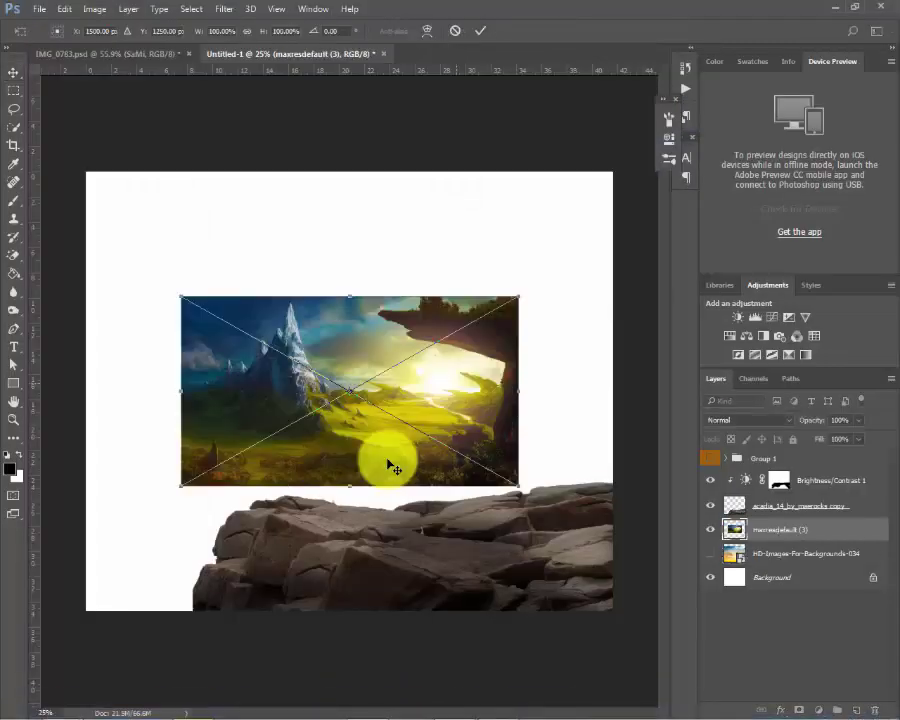
key(ctrl+minus)
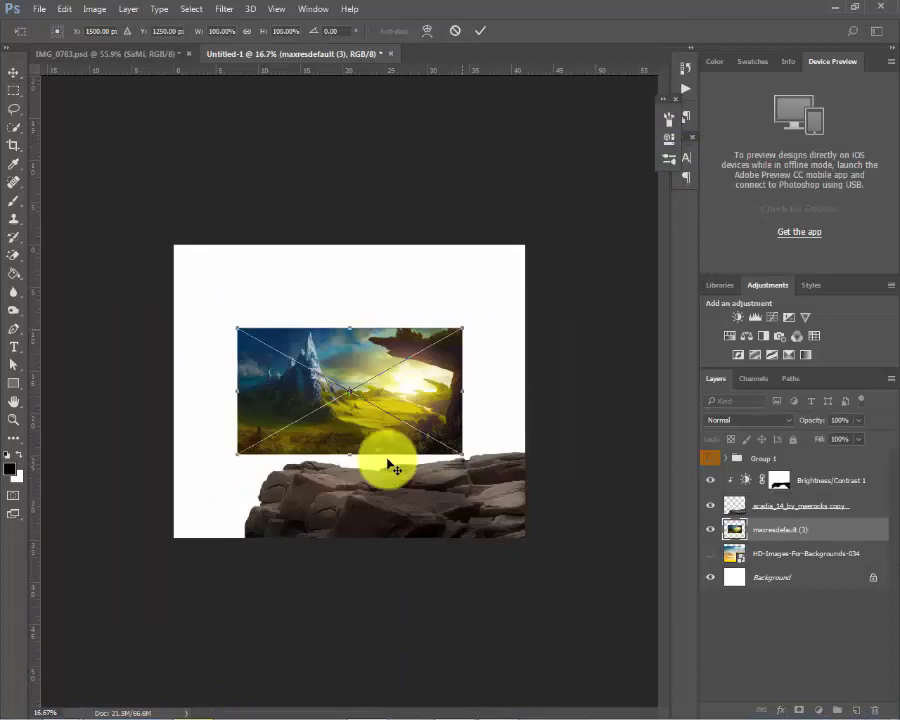
drag(462, 328, 630, 233)
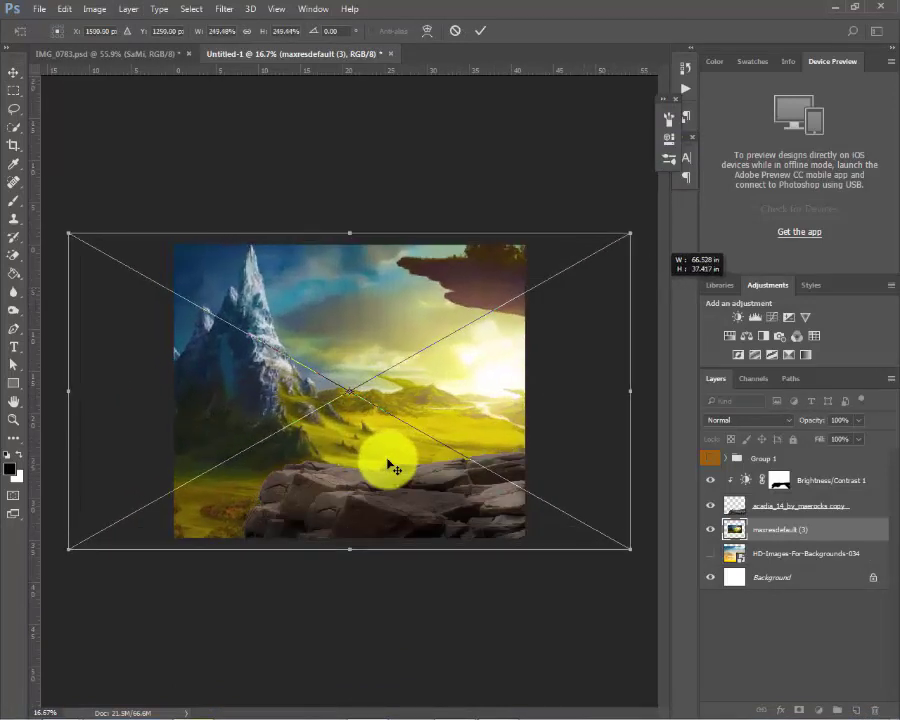
drag(482, 281, 378, 293)
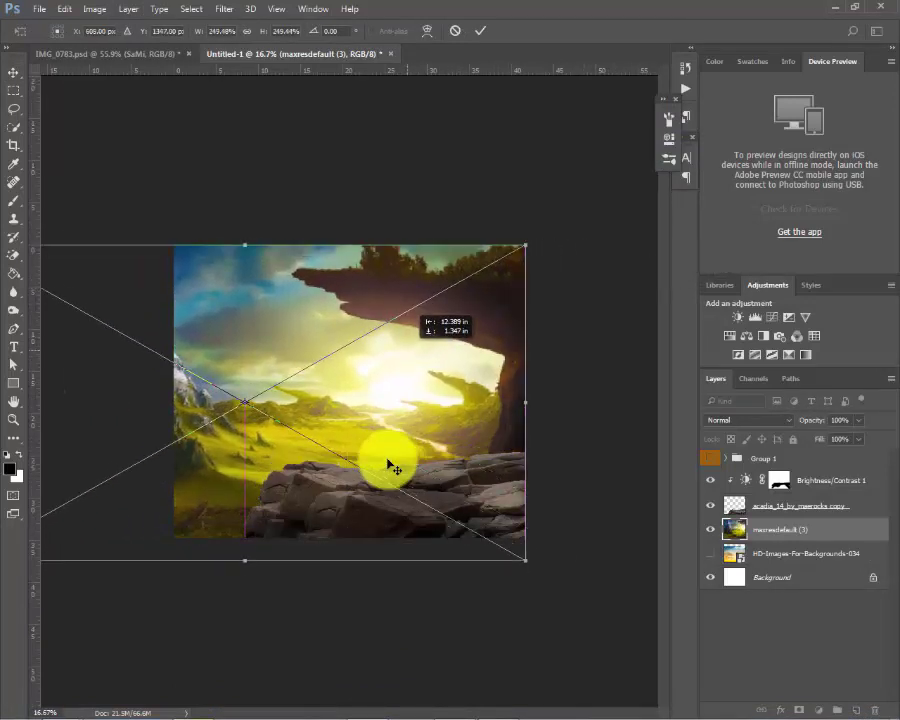
drag(378, 293, 385, 269)
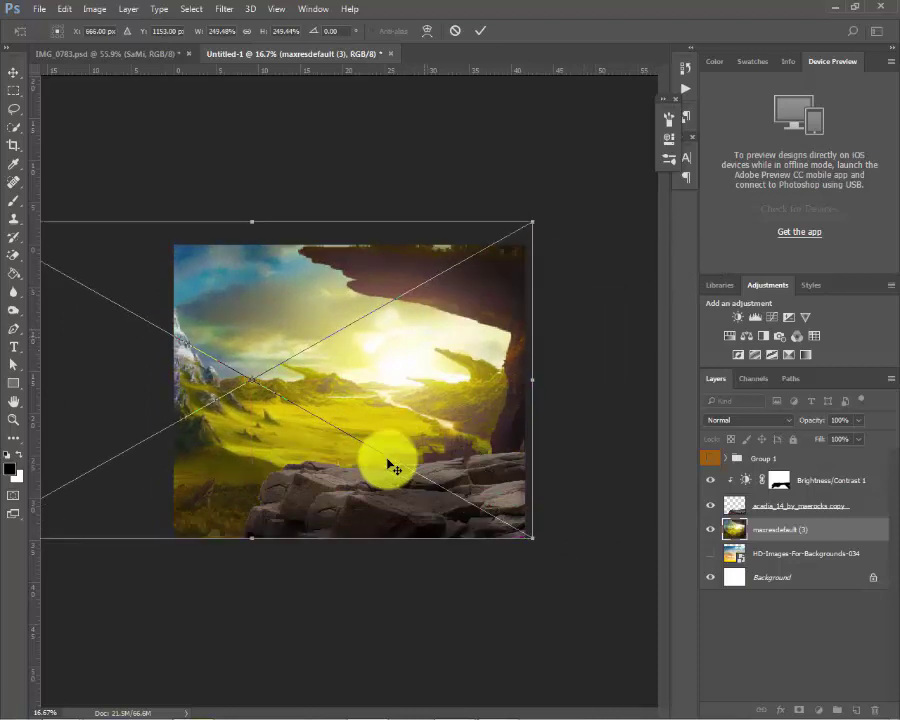
click(393, 466)
key(Return)
key(ctrl+0)
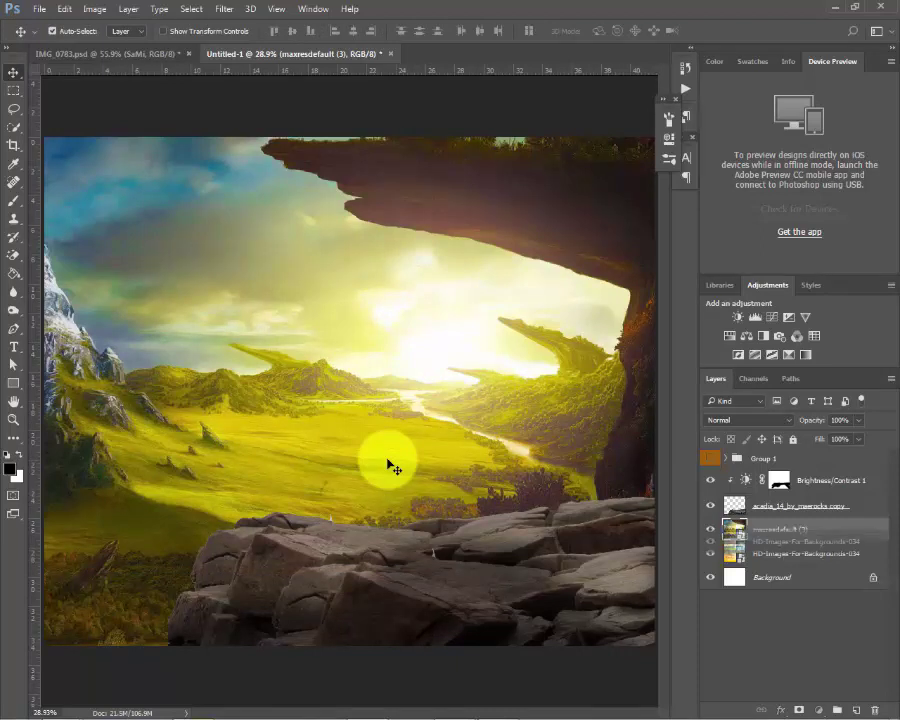
Restack the balloon sky layer above the valley and nudge it up and left.
key(alt+bracketleft)
key(ctrl+bracketright)
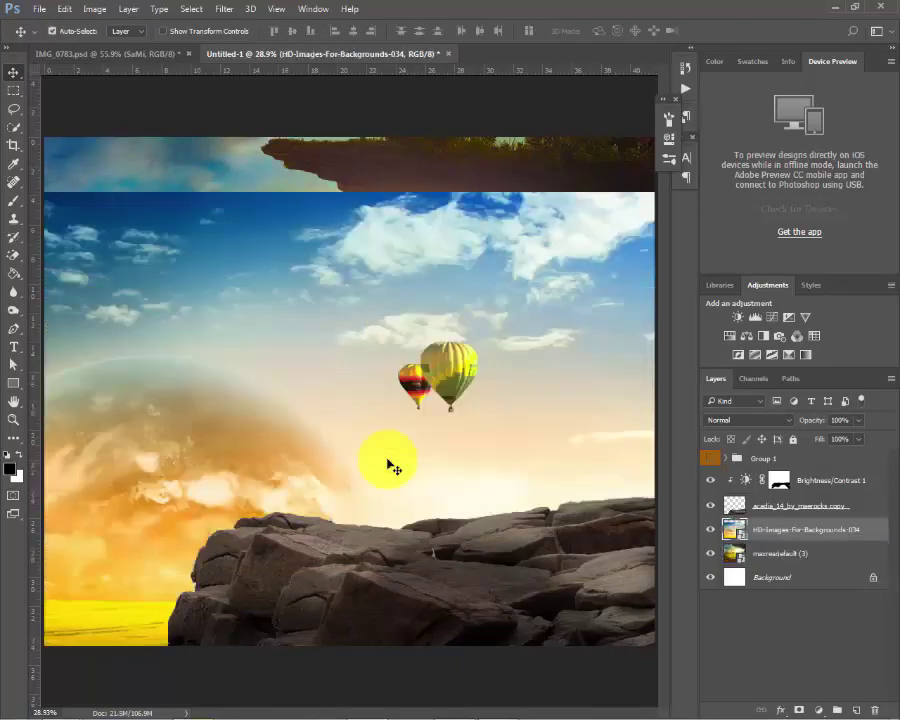
key(ctrl+minus)
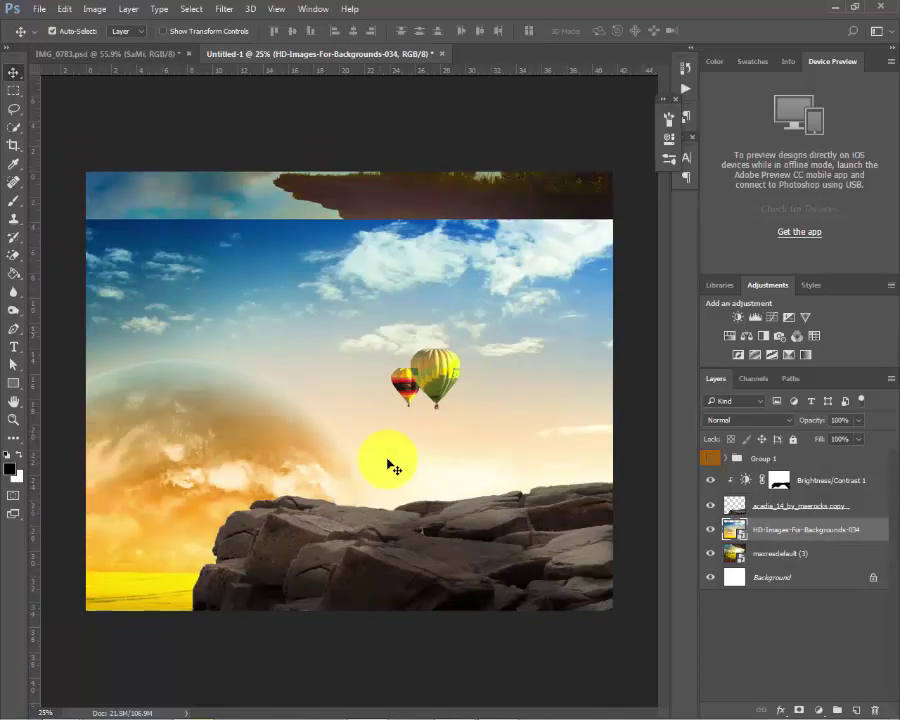
key(ctrl+minus)
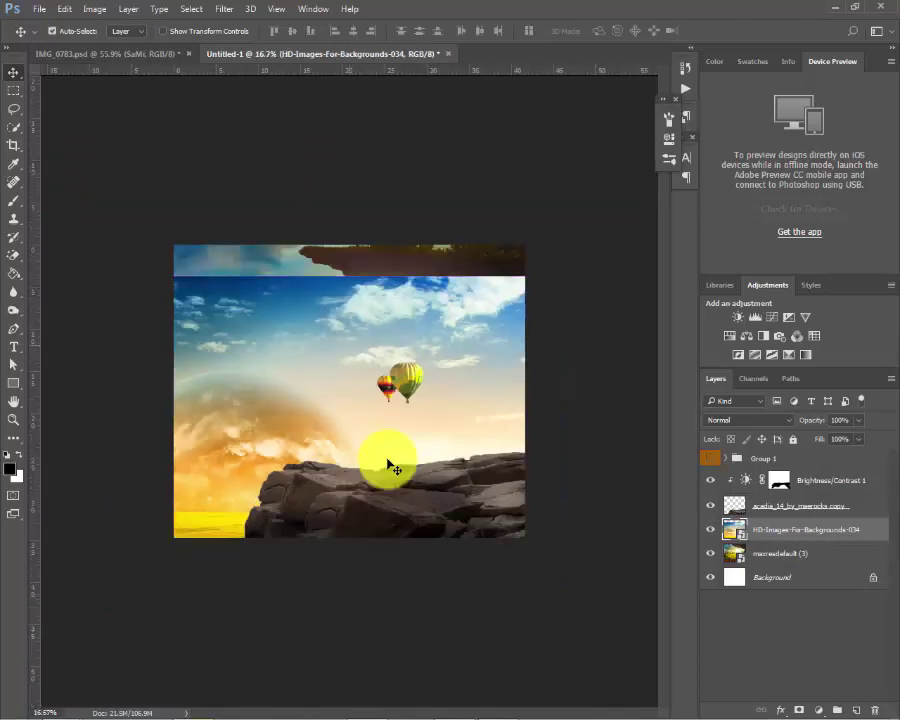
key(ctrl+plus)
key(shift+Up)
key(shift+Up)
key(shift+Up)
key(shift+Left)
key(shift+Left)
key(shift+Left)
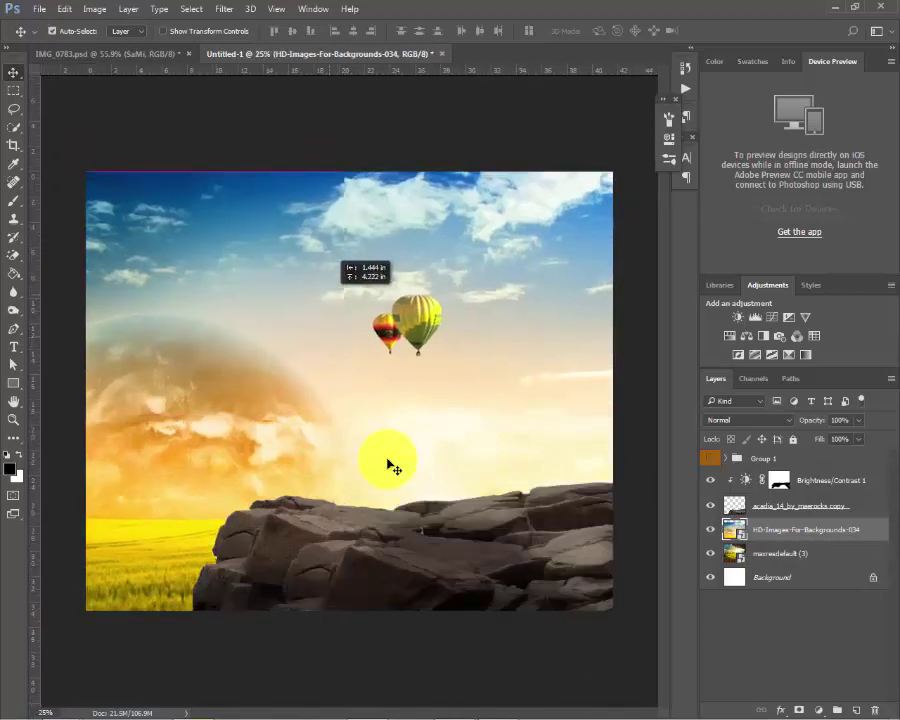
key(shift+Up)
key(shift+Up)
key(shift+Up)
scroll(393, 467, up, 1)
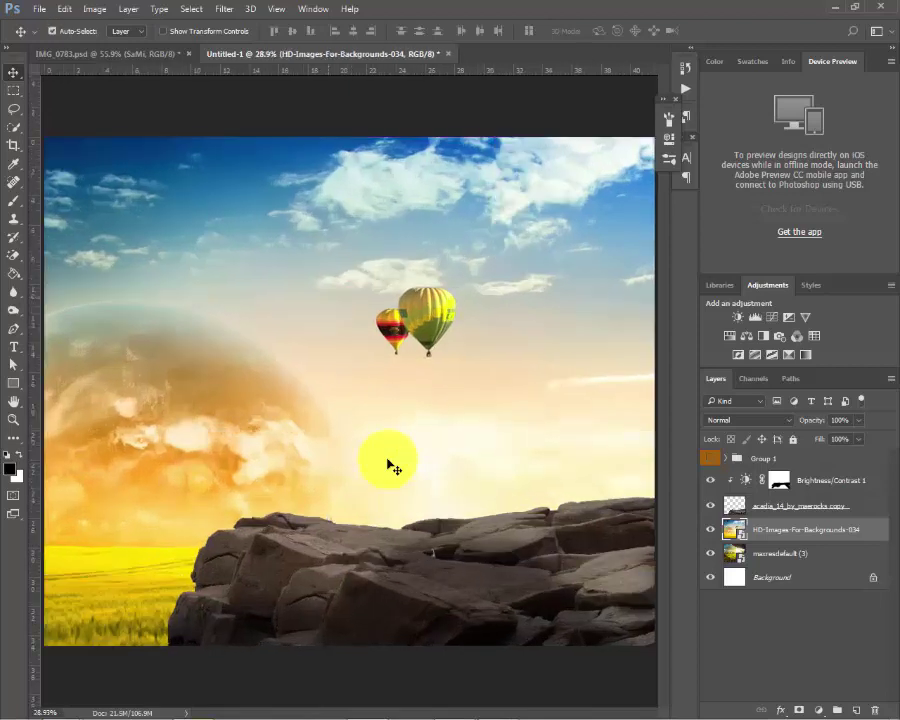
Add a white layer mask to the sky layer and fade it with a top-to-bottom gradient.
key(ctrl+alt+m)
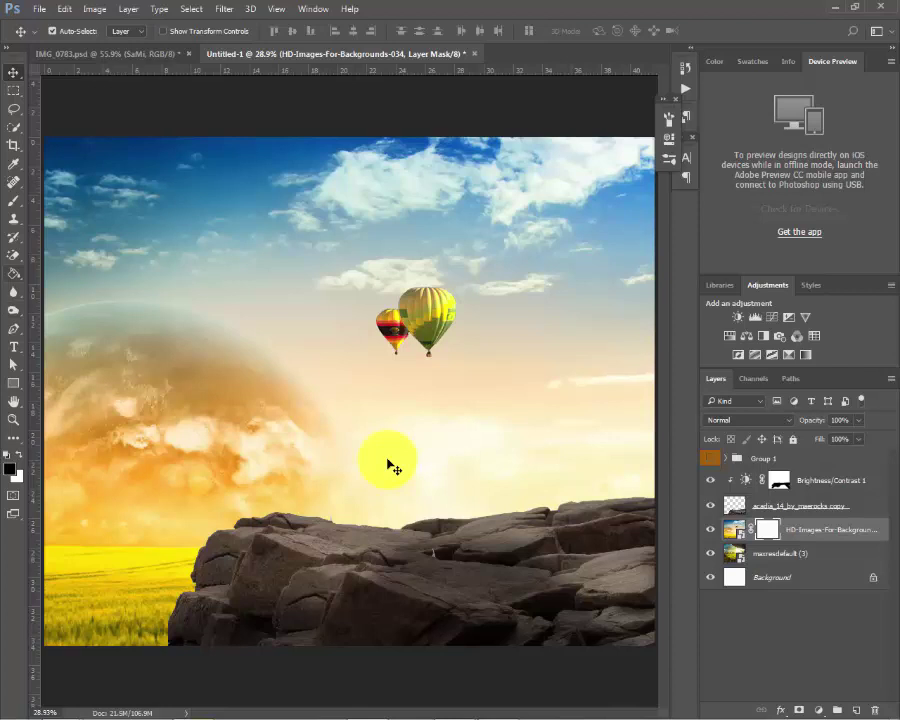
key(g)
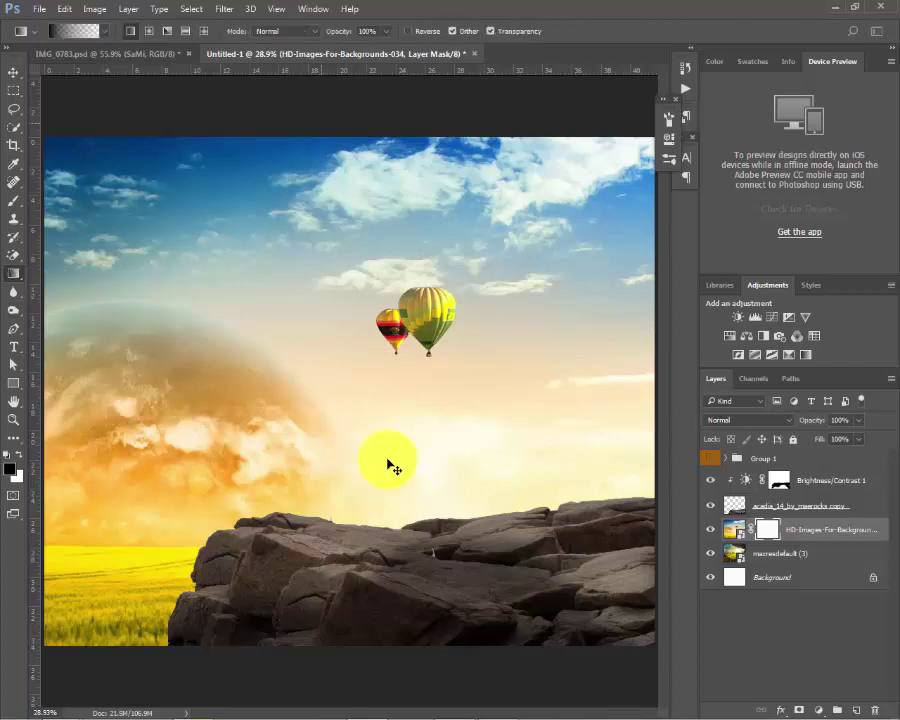
drag(321, 137, 321, 448)
drag(393, 467, 393, 467)
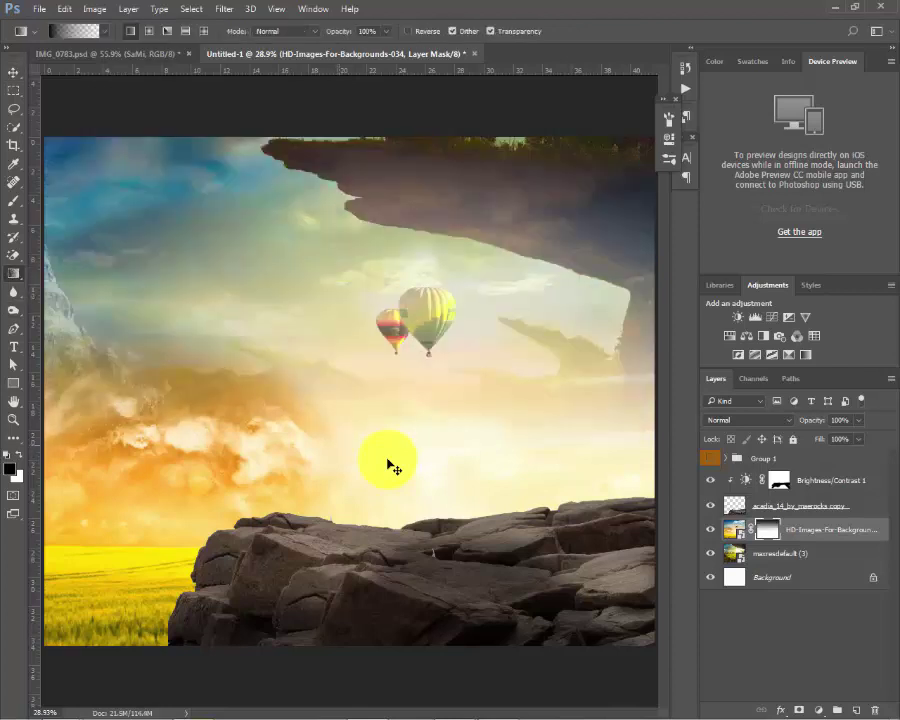
drag(297, 198, 297, 455)
key(ctrl+z)
drag(200, 142, 200, 326)
key(ctrl+z)
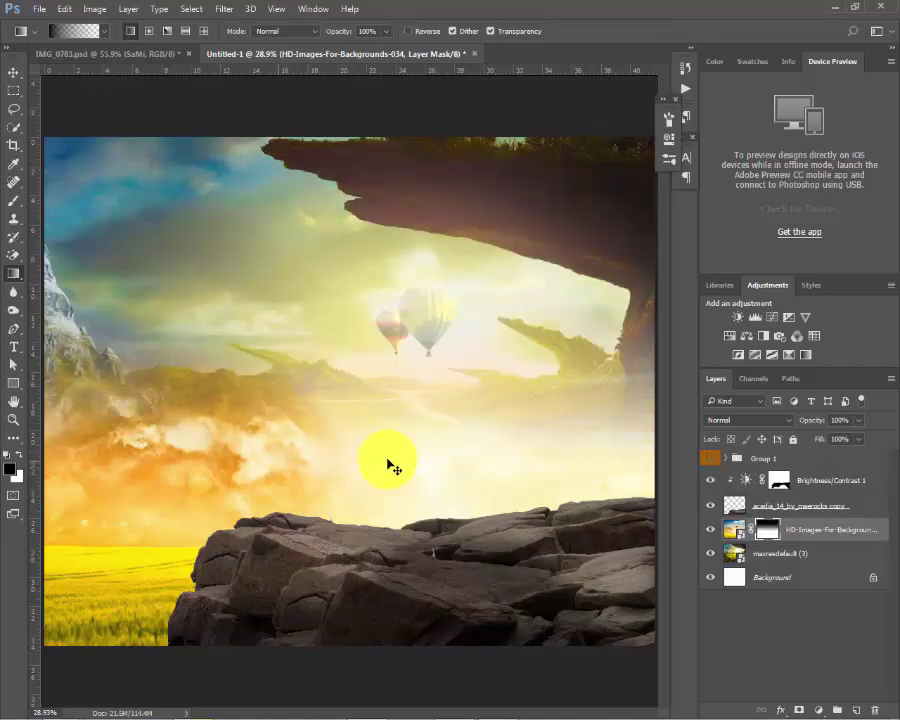
Settle the gradient blend, then make Group 1 with the seated man visible and expand it.
key(ctrl+minus)
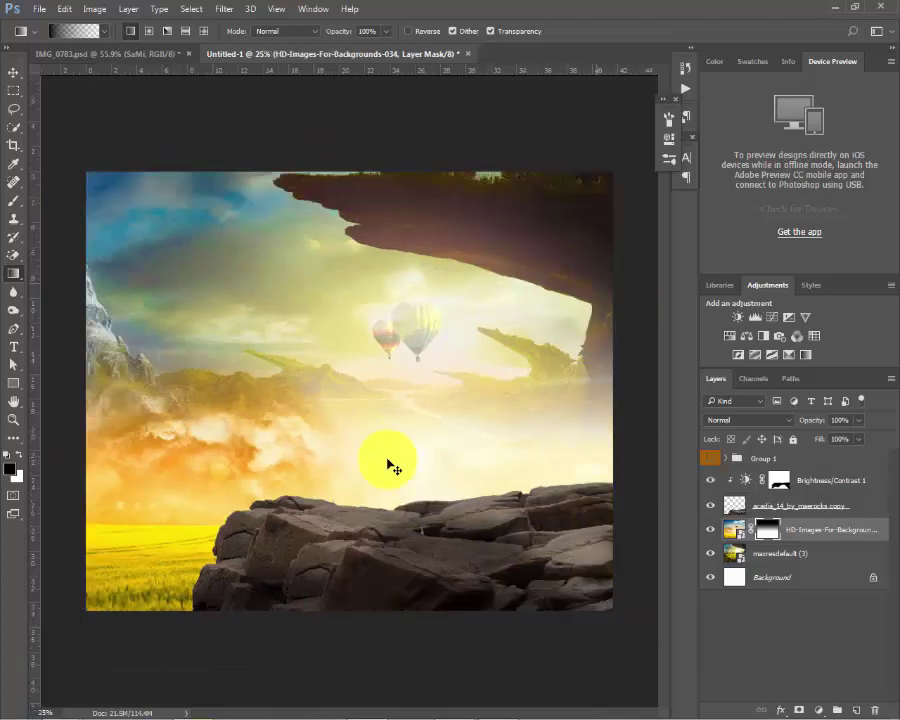
drag(374, 154, 374, 344)
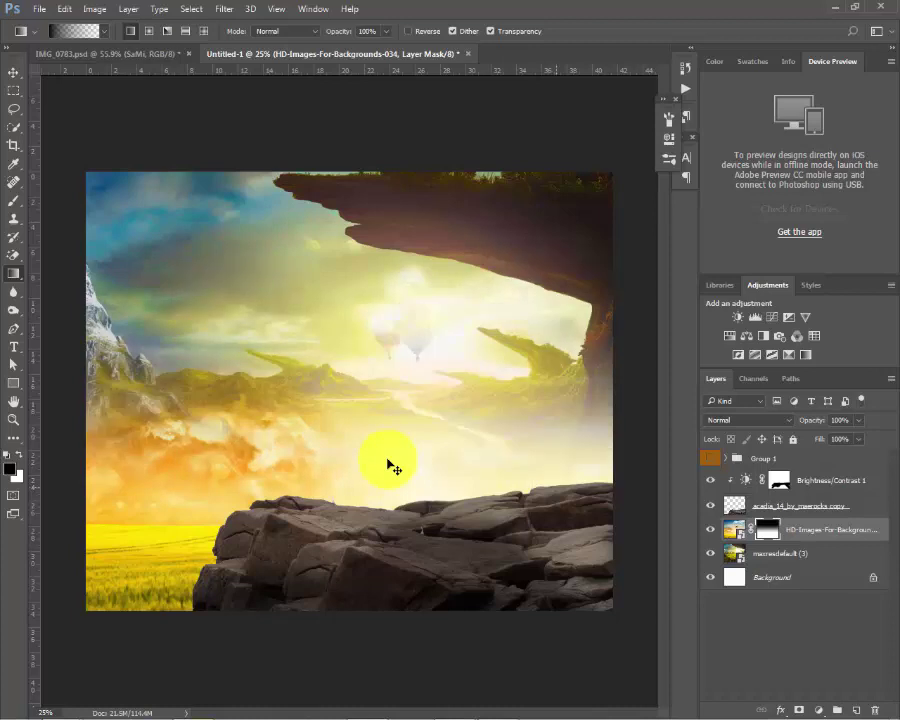
key(ctrl+z)
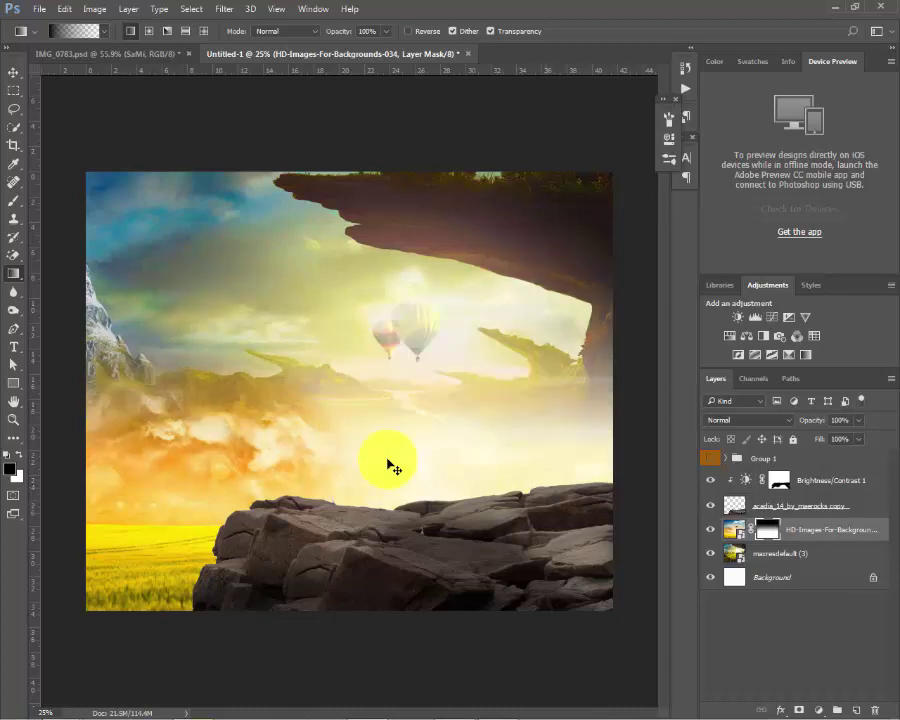
key(ctrl+z)
key(ctrl+z)
key(ctrl+z)
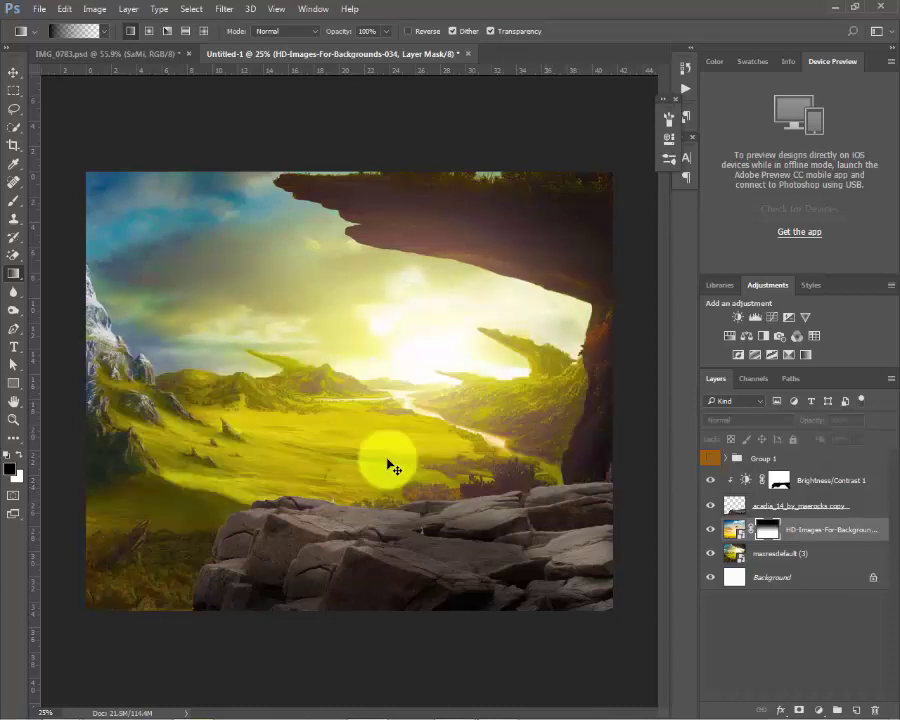
key(ctrl+z)
scroll(393, 467, up, 1)
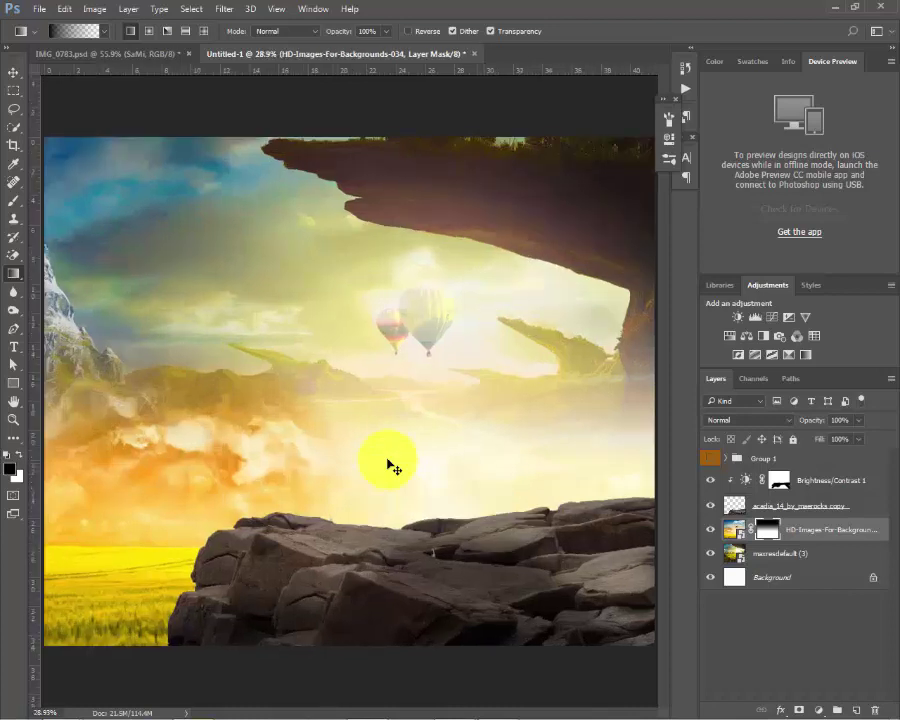
key(ctrl+z)
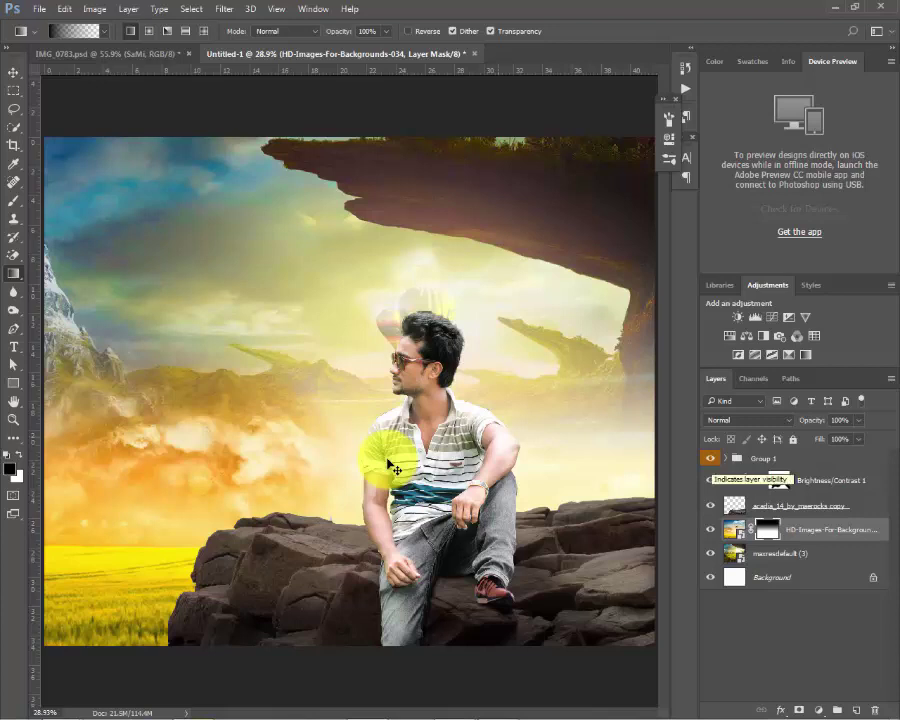
click(779, 480)
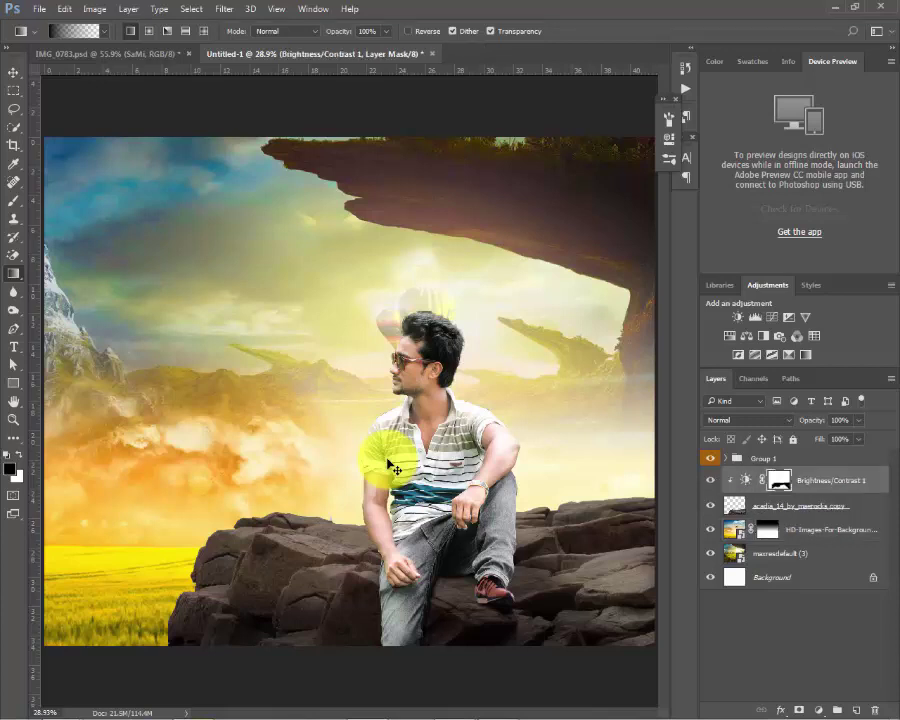
click(726, 458)
Add a Brightness/Contrast layer clipped to the man, set to brightness -66 and contrast 24.
click(790, 480)
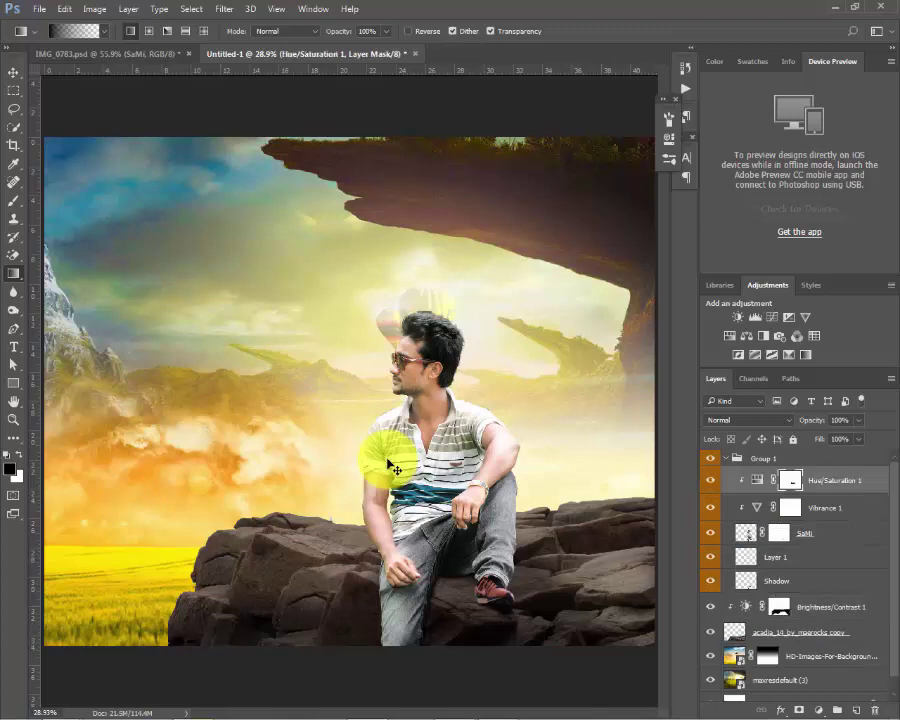
click(818, 709)
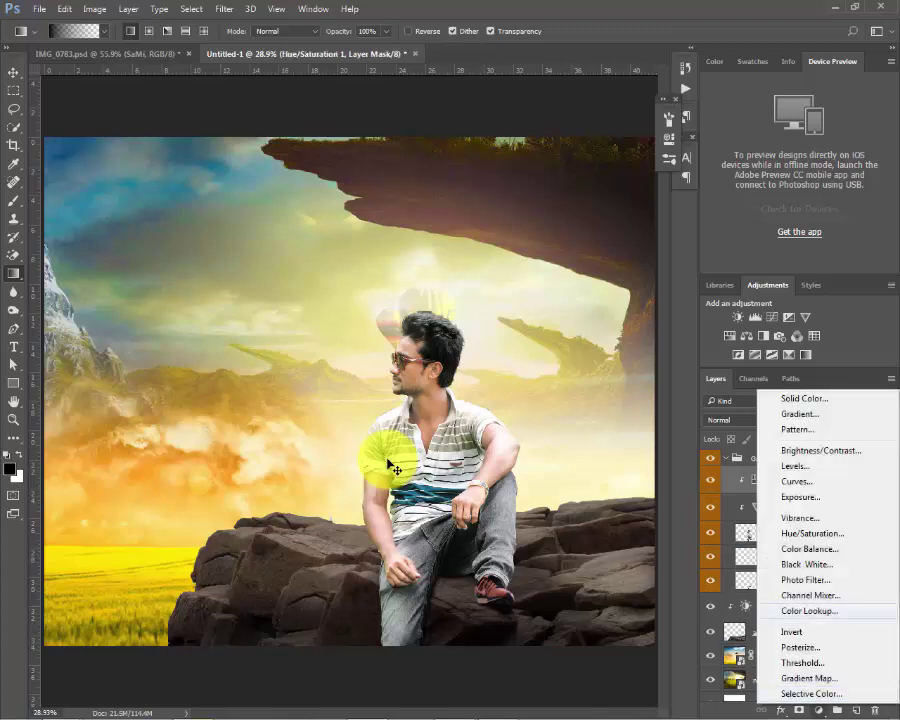
click(805, 451)
key(ctrl+alt+g)
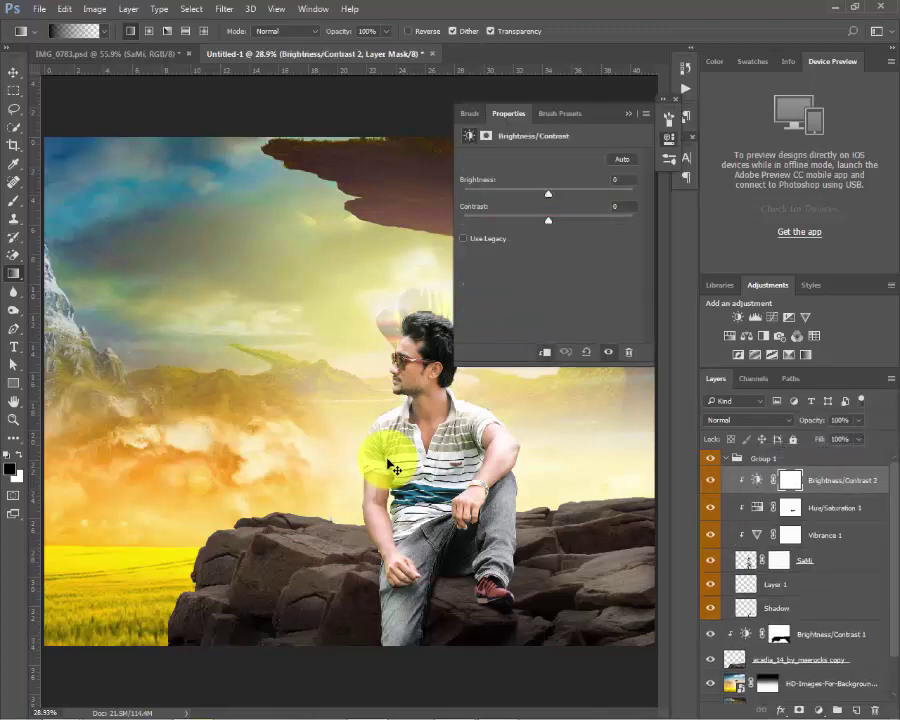
drag(548, 193, 508, 193)
text(24)
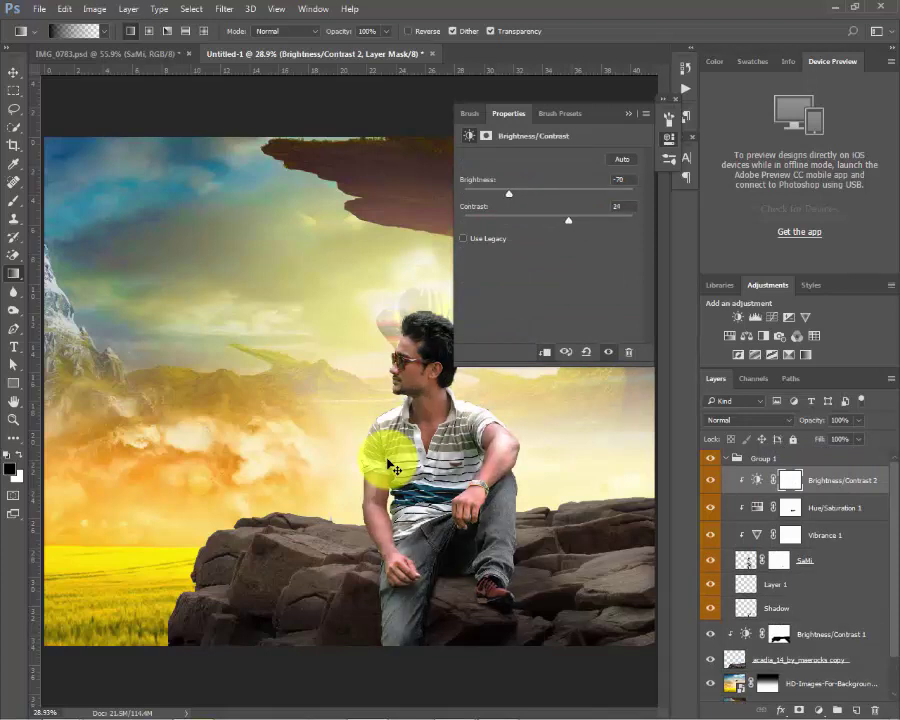
key(Up)
key(Up)
key(Up)
key(Return)
With an enlarged brush, paint black over the man's hair and face on the Brightness/Contrast 2 mask.
key(b)
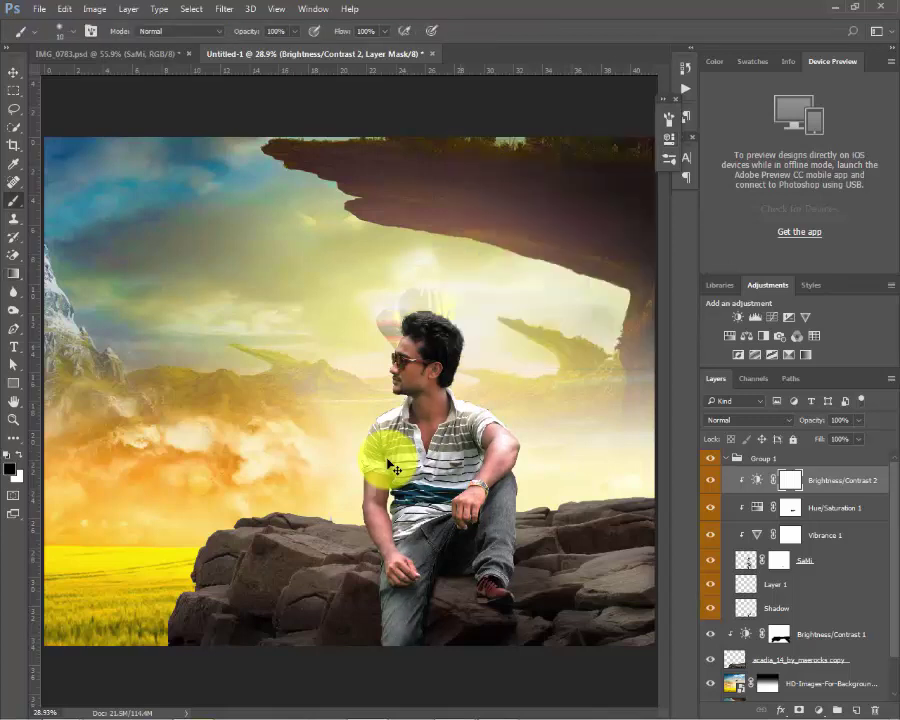
scroll(393, 466, up, 1)
scroll(393, 466, up, 1)
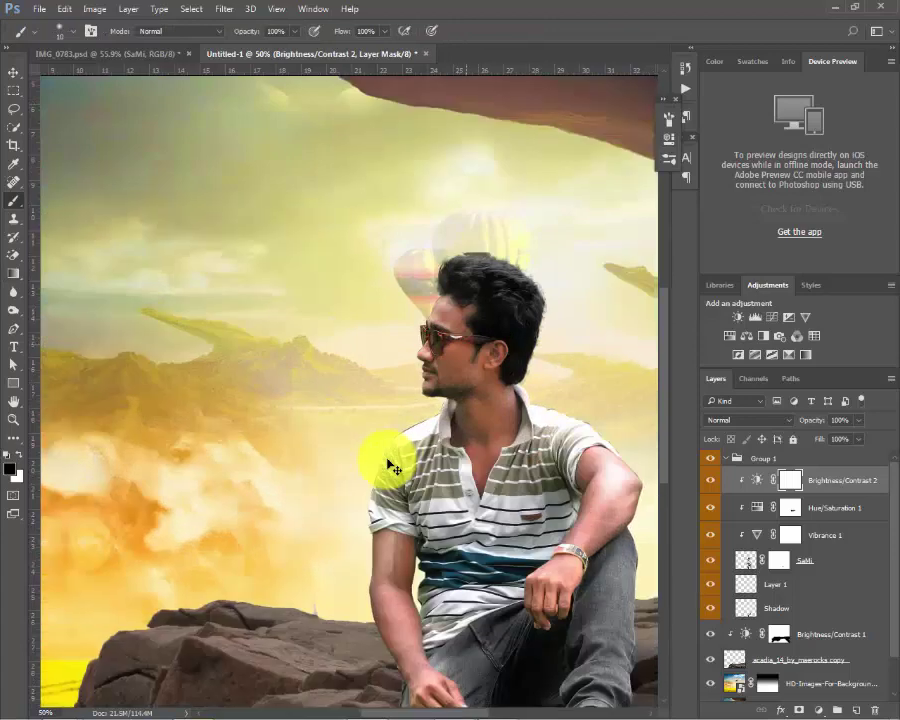
key(bracketright)
key(bracketright)
key(bracketright)
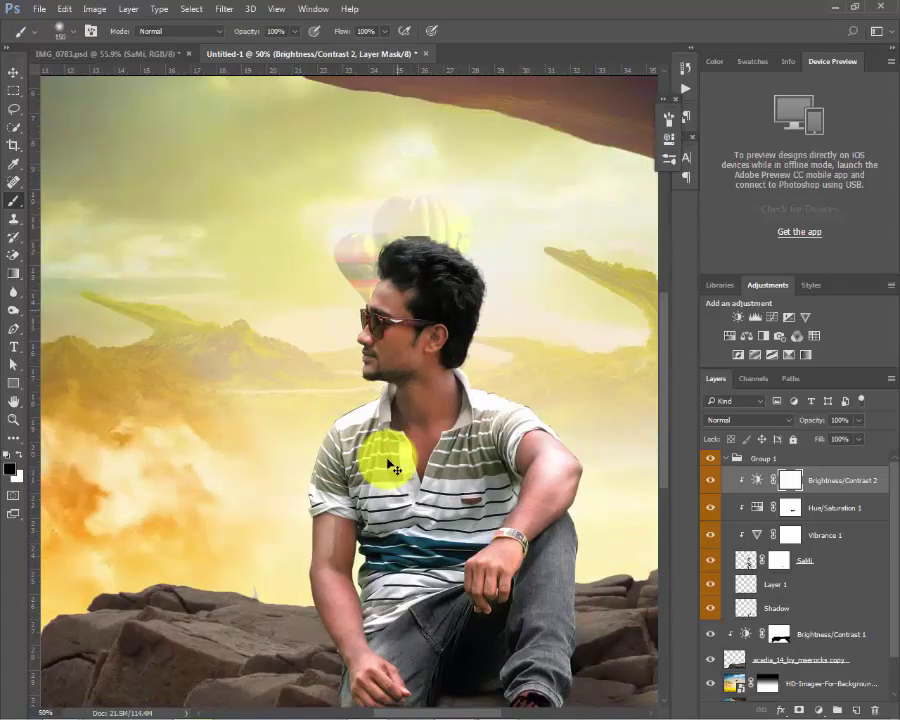
drag(385, 250, 430, 300)
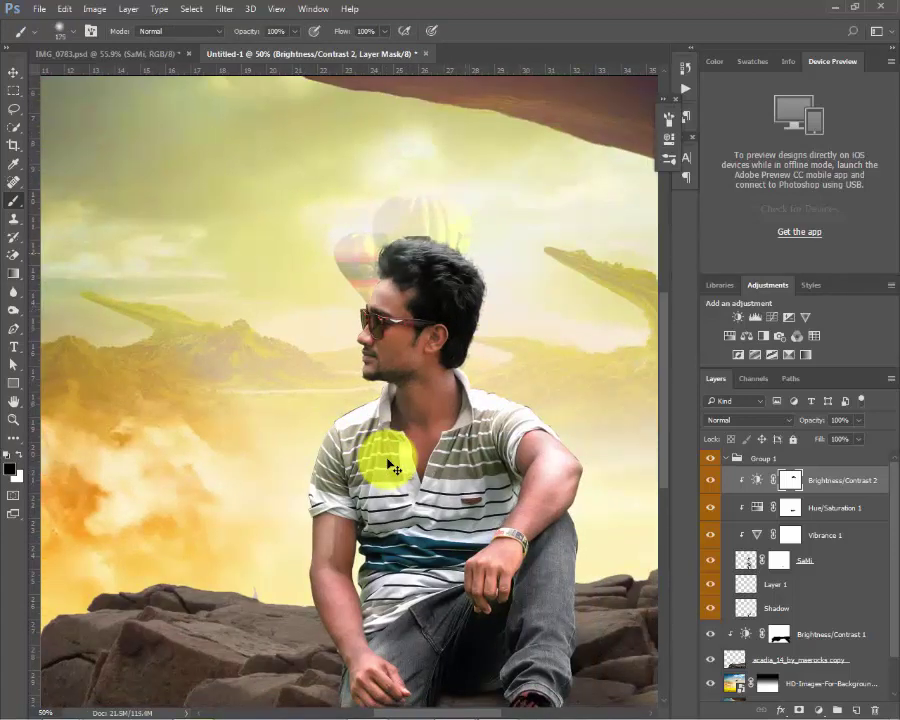
drag(393, 468, 393, 468)
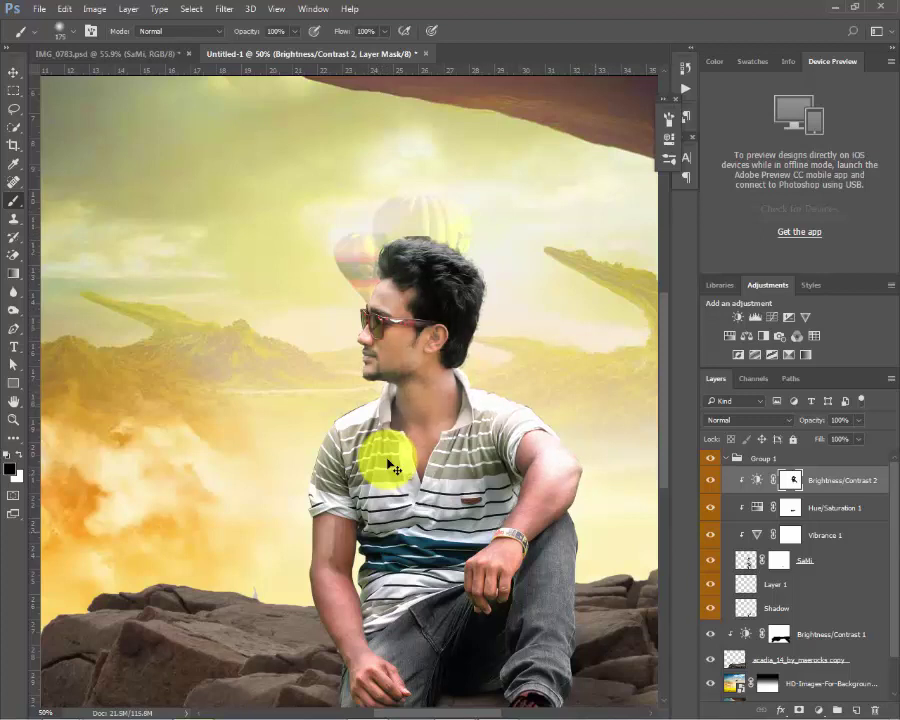
scroll(393, 468, down, 3)
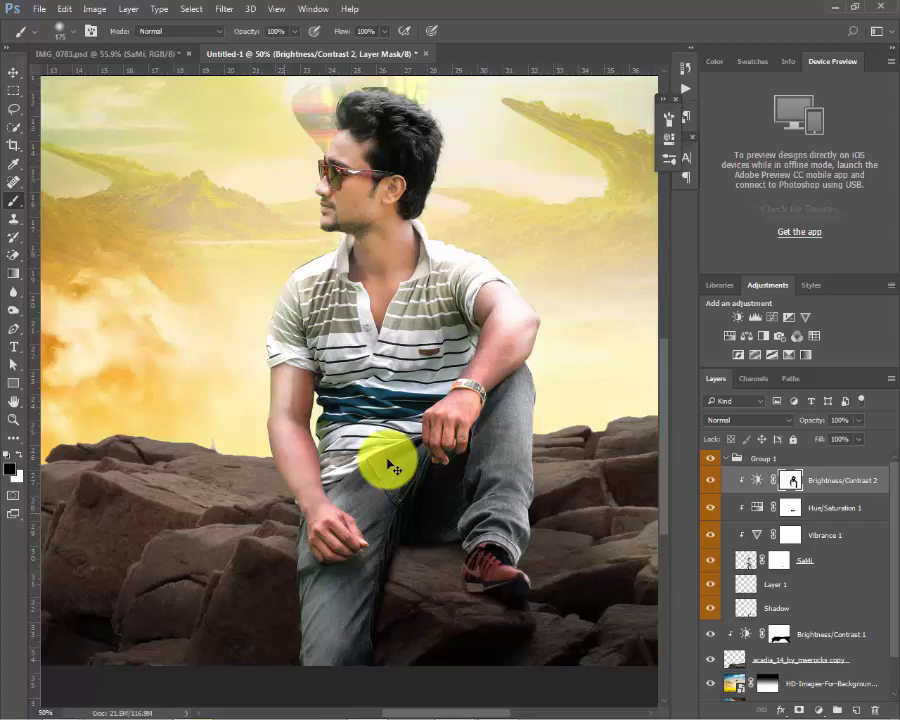
scroll(392, 466, down, 3)
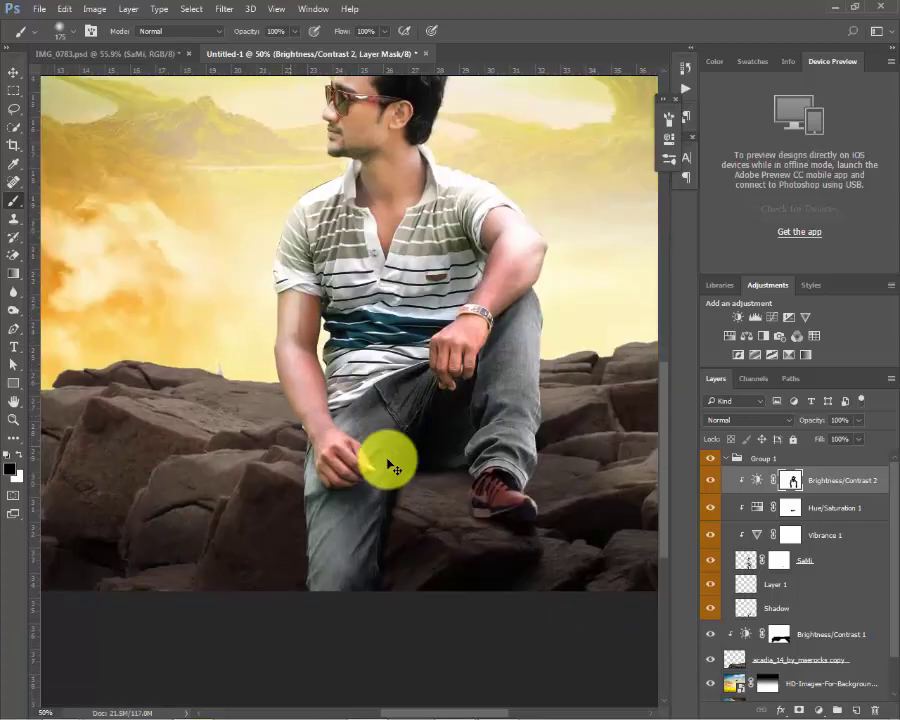
scroll(392, 466, up, 3)
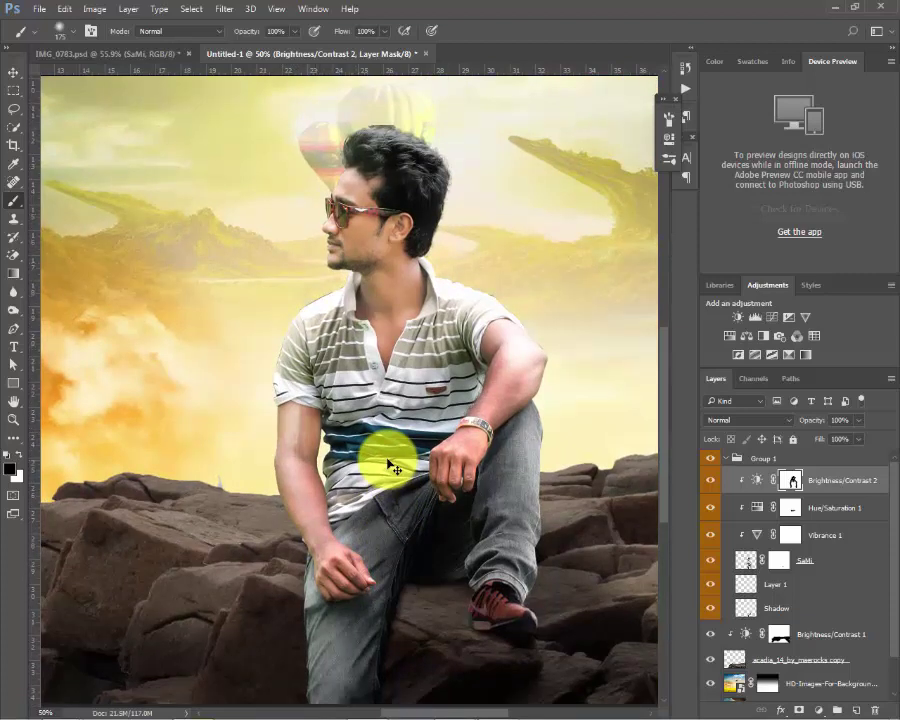
scroll(392, 466, up, 2)
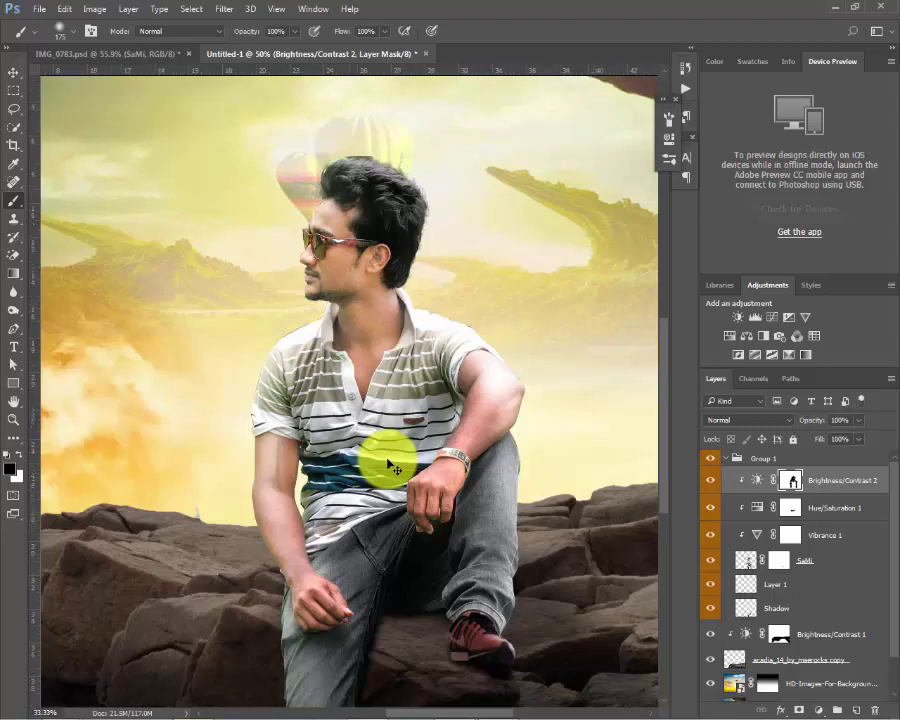
scroll(392, 466, down, 1)
Add a clipped Curves 1 layer with its midpoint pulled slightly down to darken midtones.
click(818, 709)
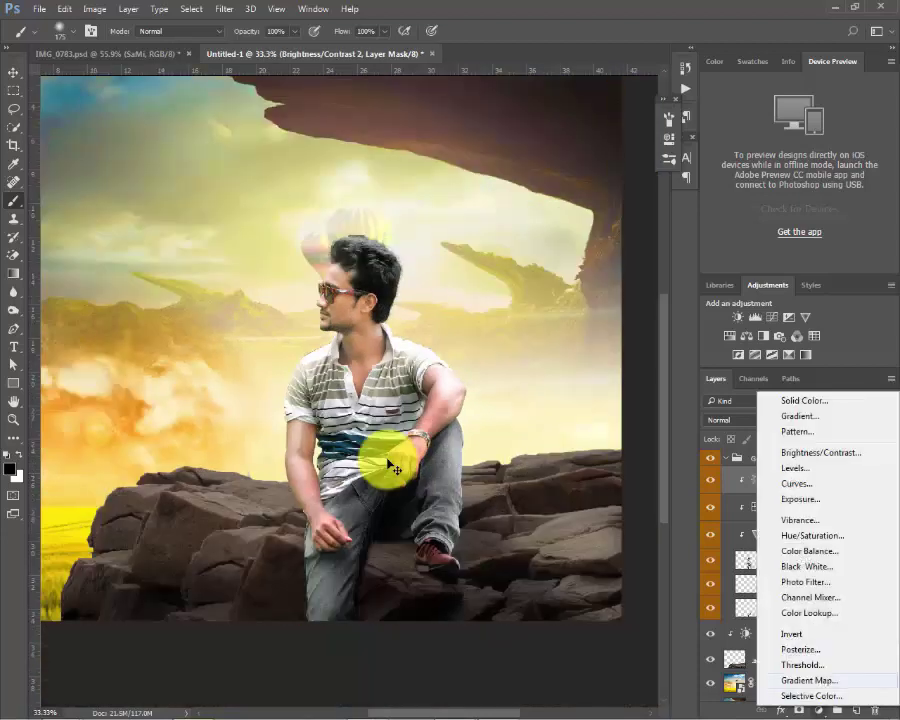
double_click(791, 480)
key(ctrl+m)
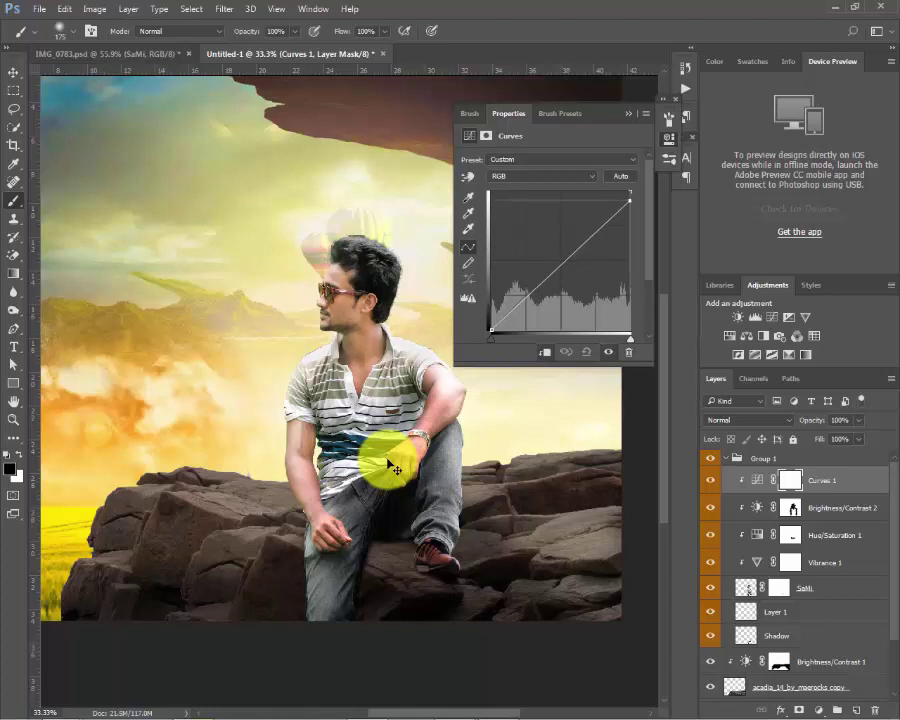
key(shift+Down)
key(shift+Down)
click(392, 466)
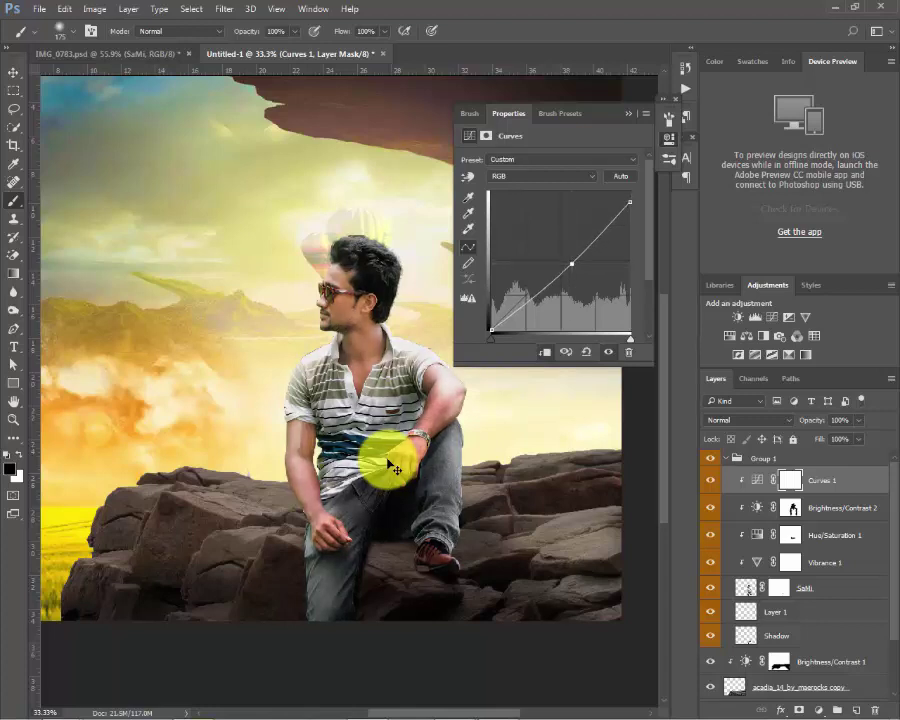
key(Escape)
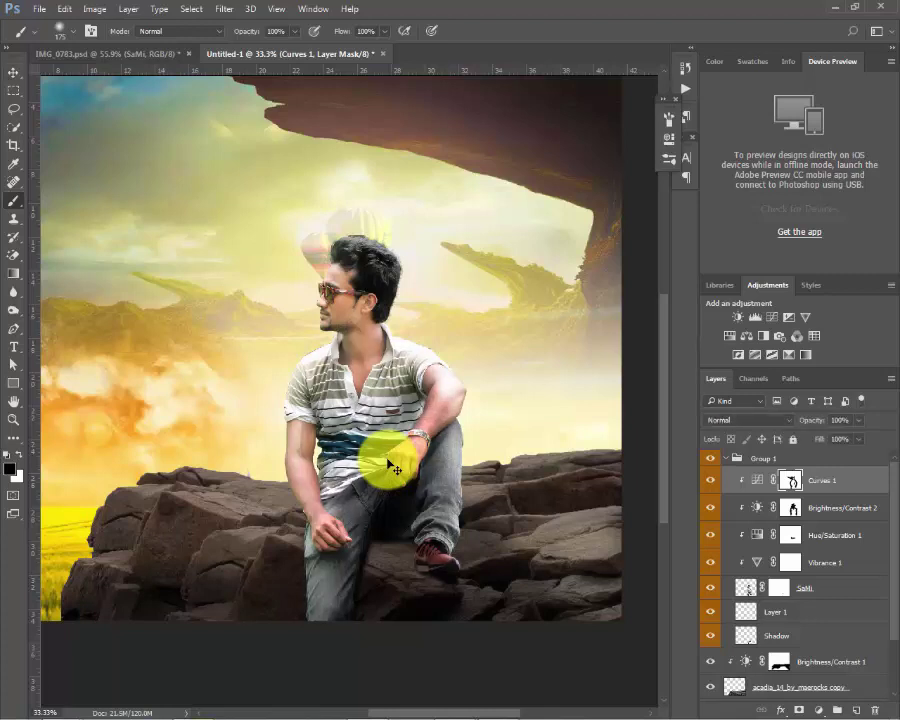
Add a clipped Color Balance 1 layer shifting the shadows to red +3 and yellow -12.
click(818, 710)
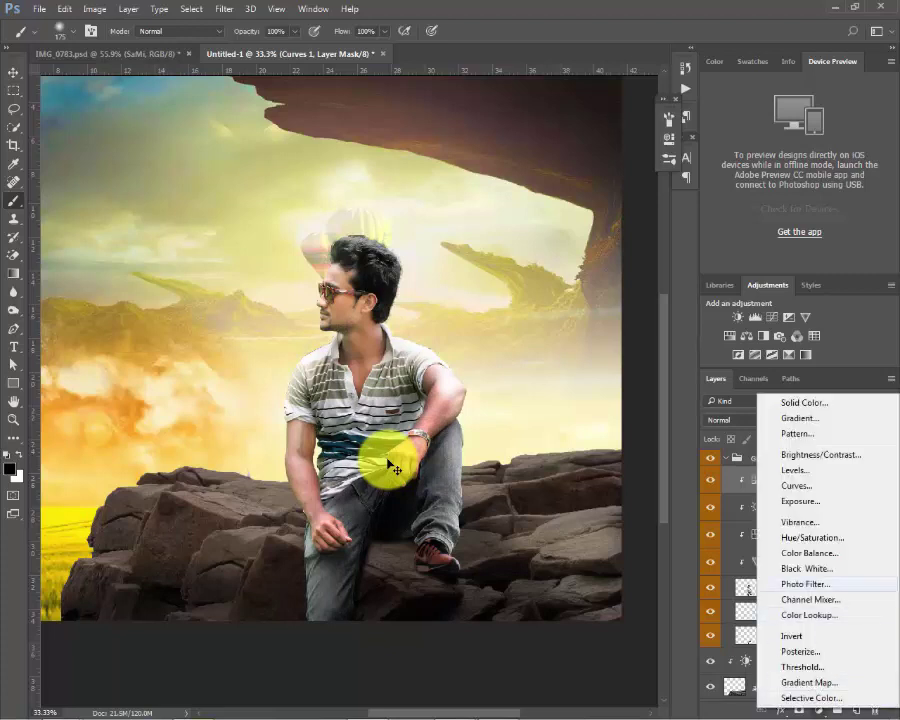
click(810, 553)
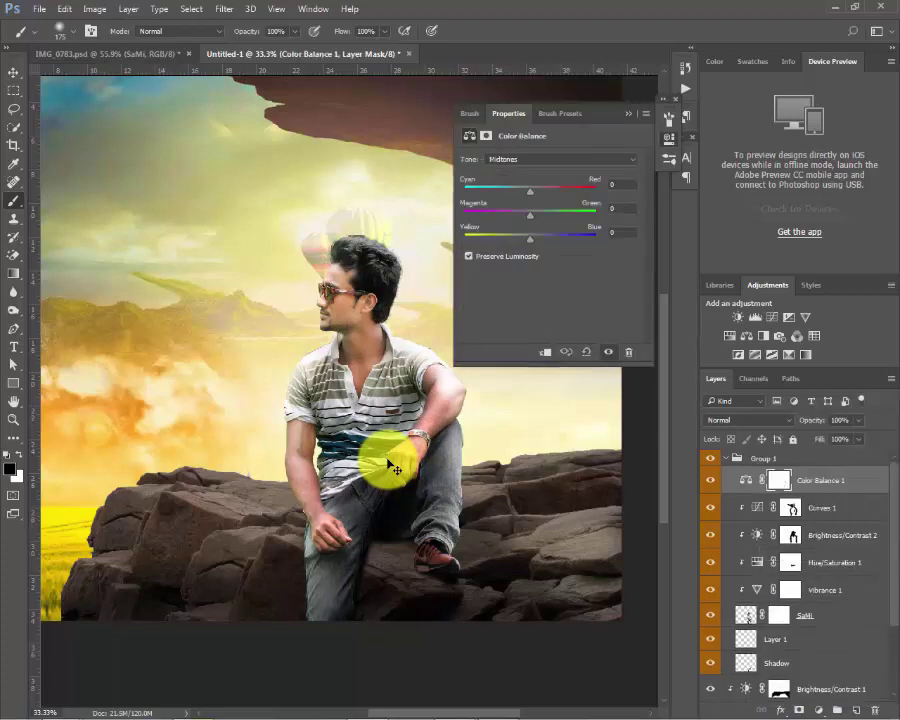
key(ctrl+alt+g)
key(Up)
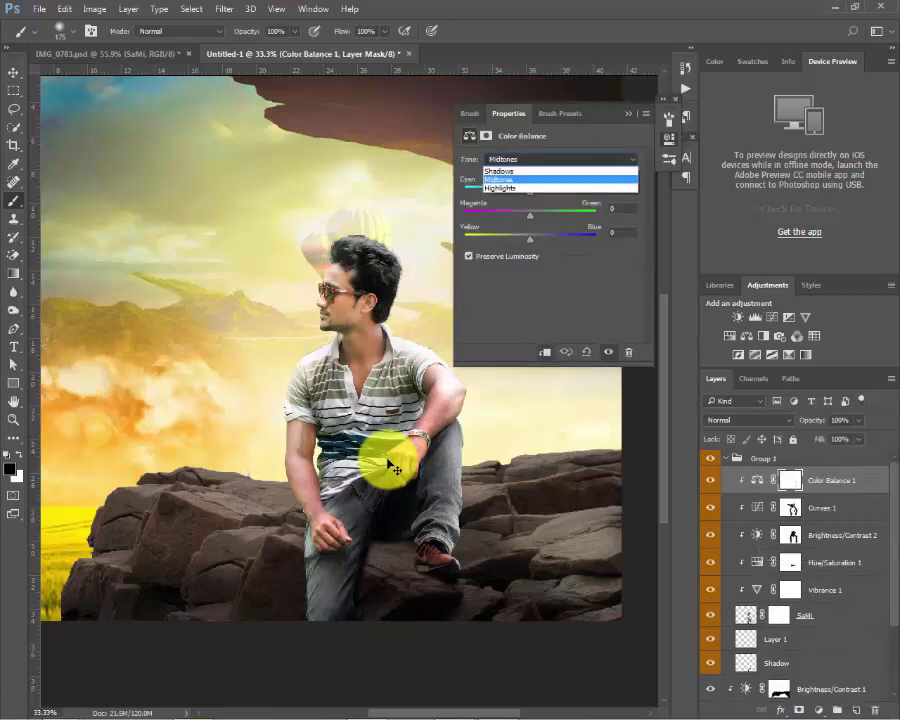
text(-5)
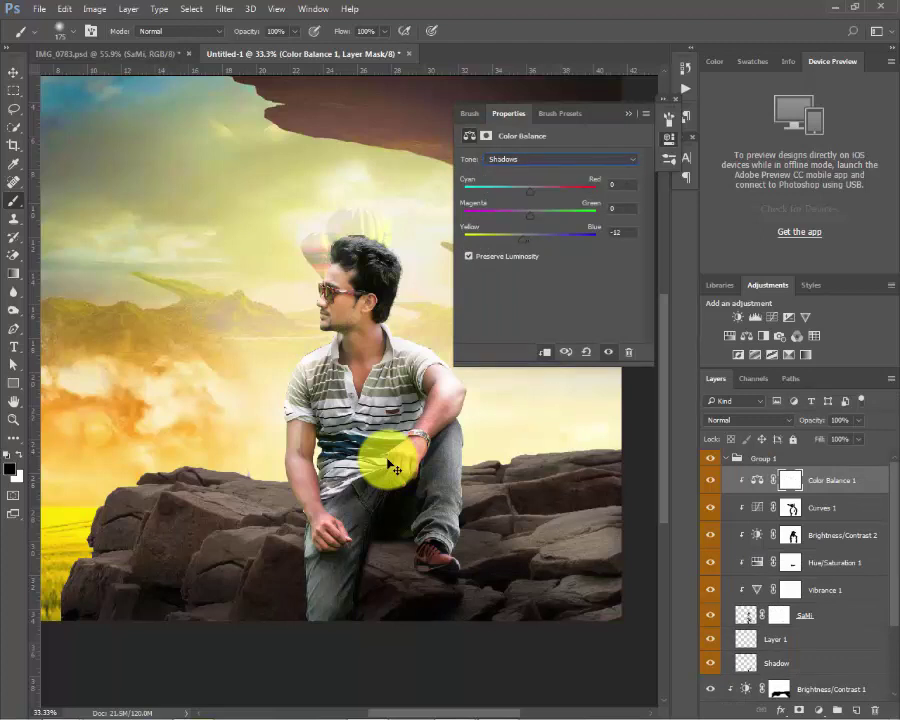
text(0)
key(Return)
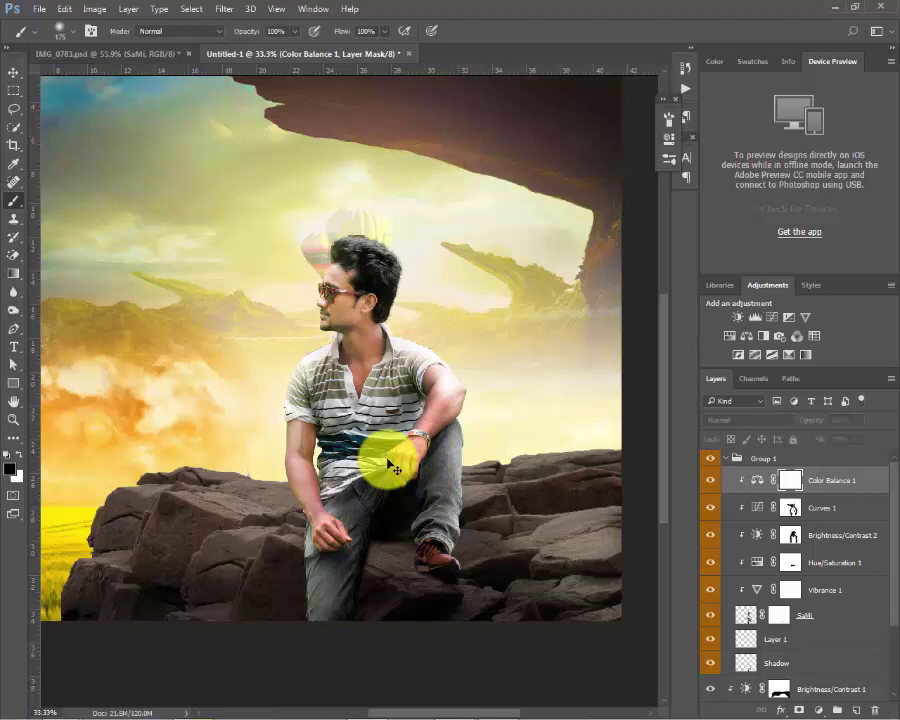
key(ctrl+comma)
key(ctrl+comma)
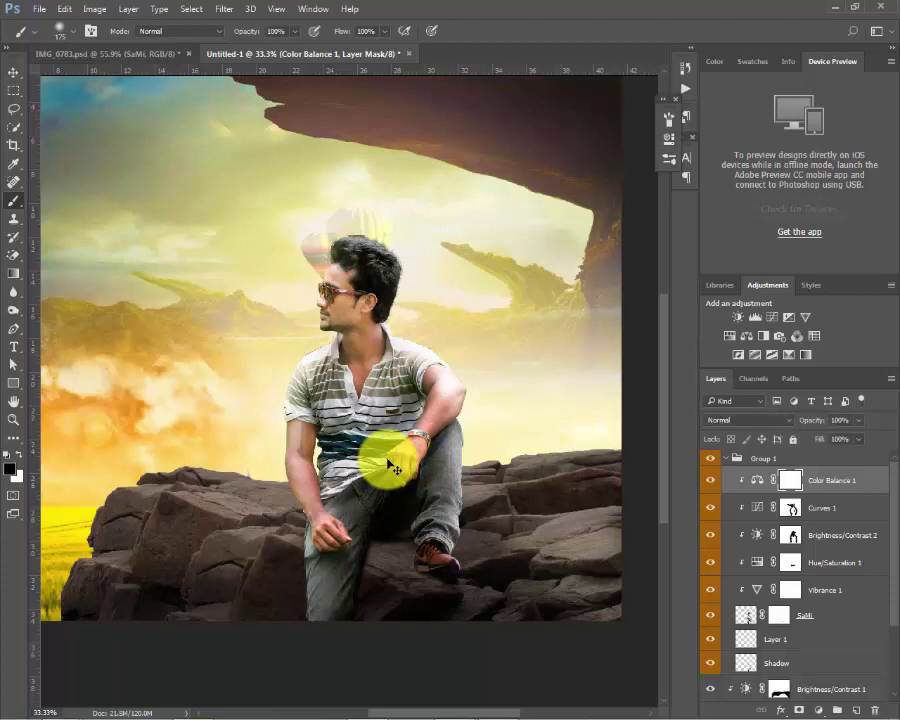
Zoom in to about 200–300% and pan around the man's rough hair edge.
scroll(391, 466, up, 1)
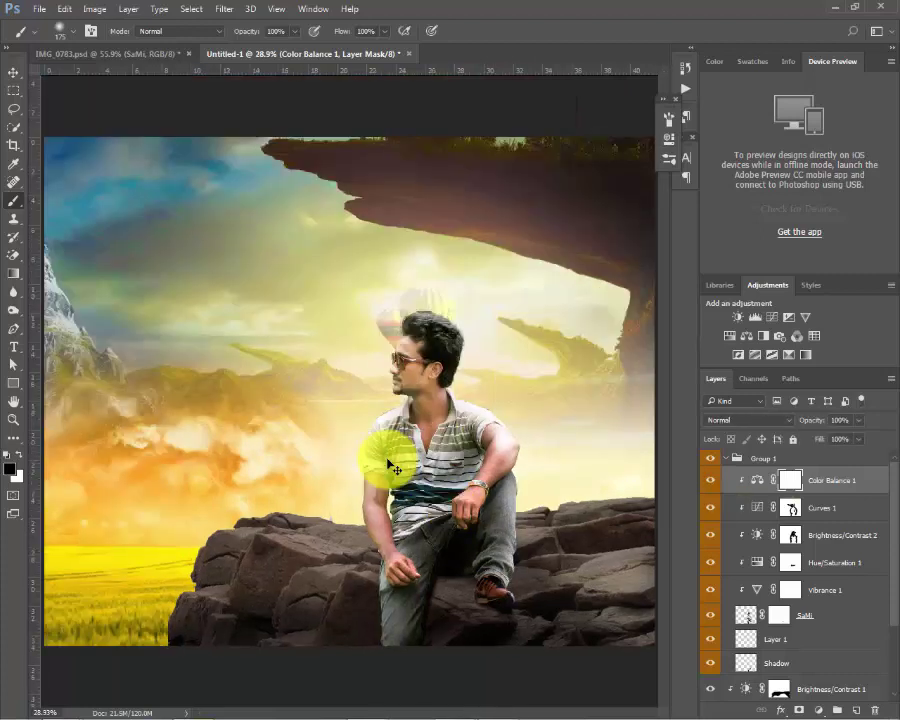
scroll(391, 466, up, 1)
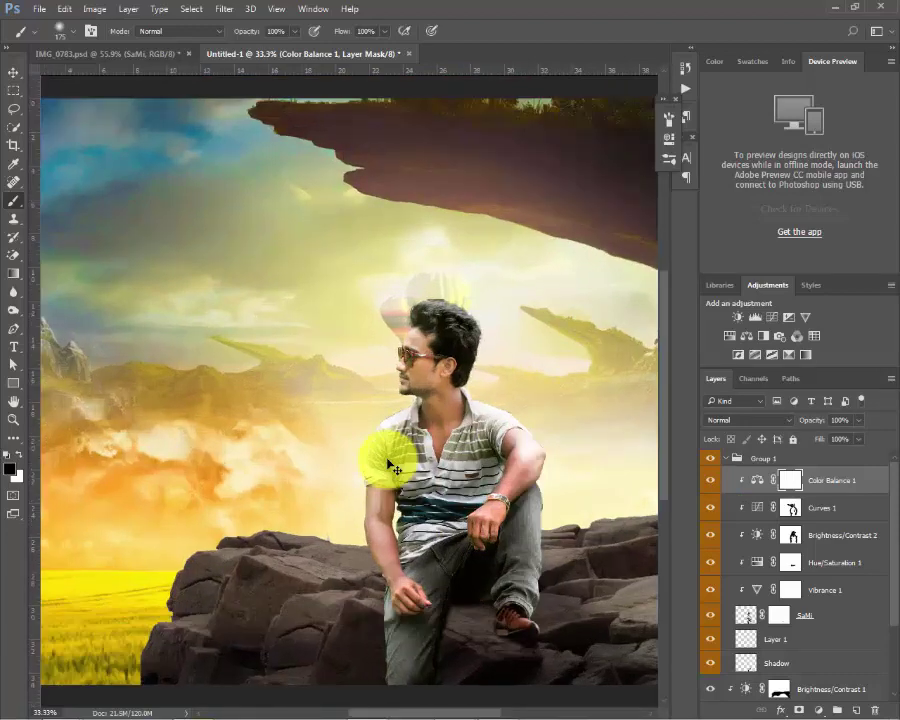
scroll(391, 466, up, 2)
scroll(391, 466, up, 2)
scroll(391, 466, up, 2)
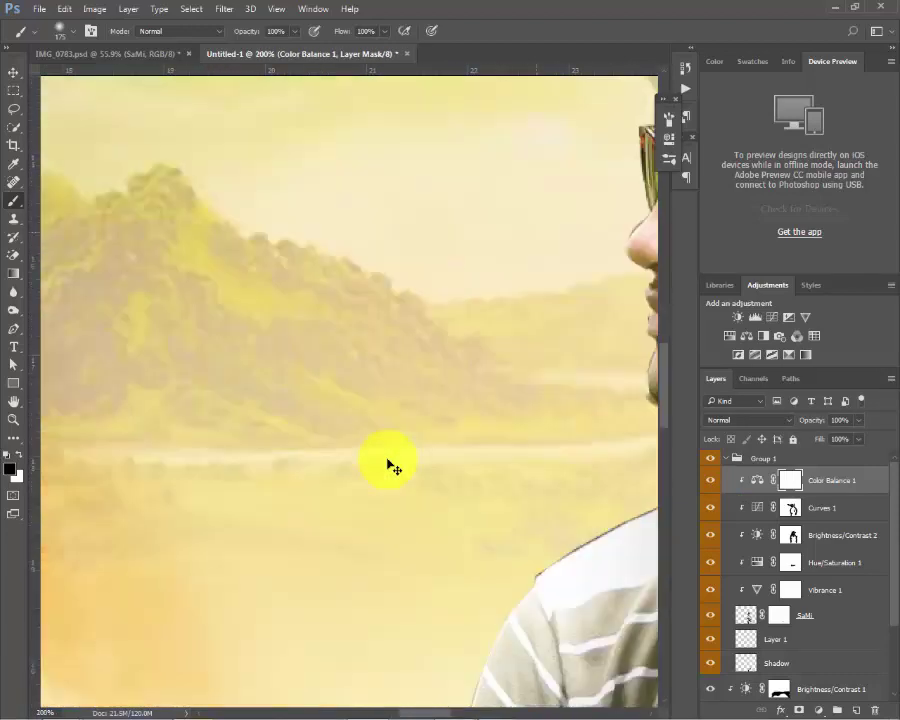
scroll(391, 466, right, 5)
scroll(391, 466, up, 3)
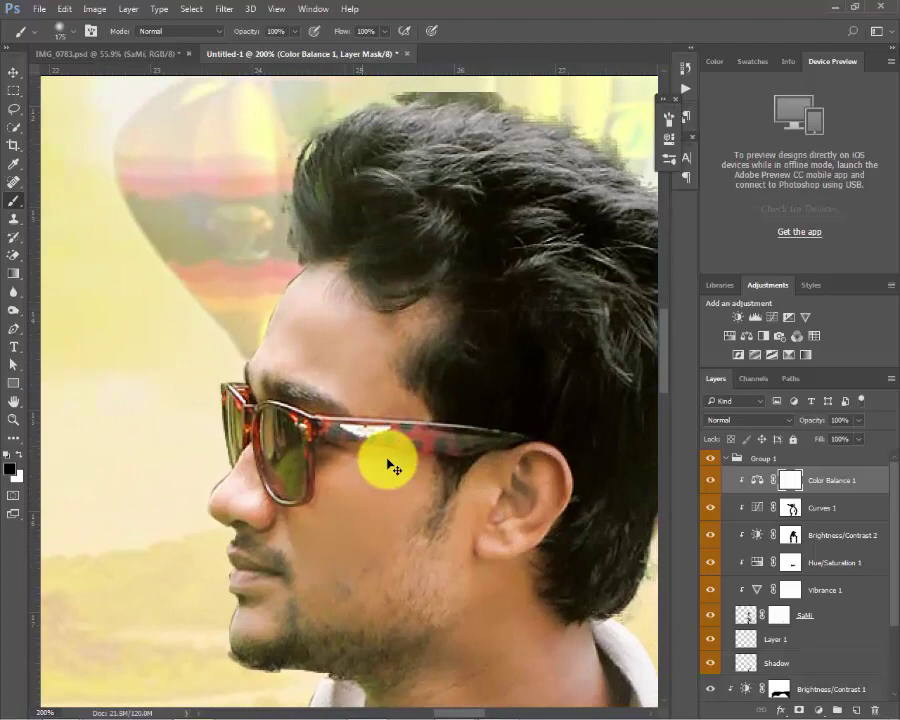
scroll(391, 466, up, 1)
scroll(391, 466, up, 4)
scroll(391, 466, right, 2)
scroll(391, 466, down, 1)
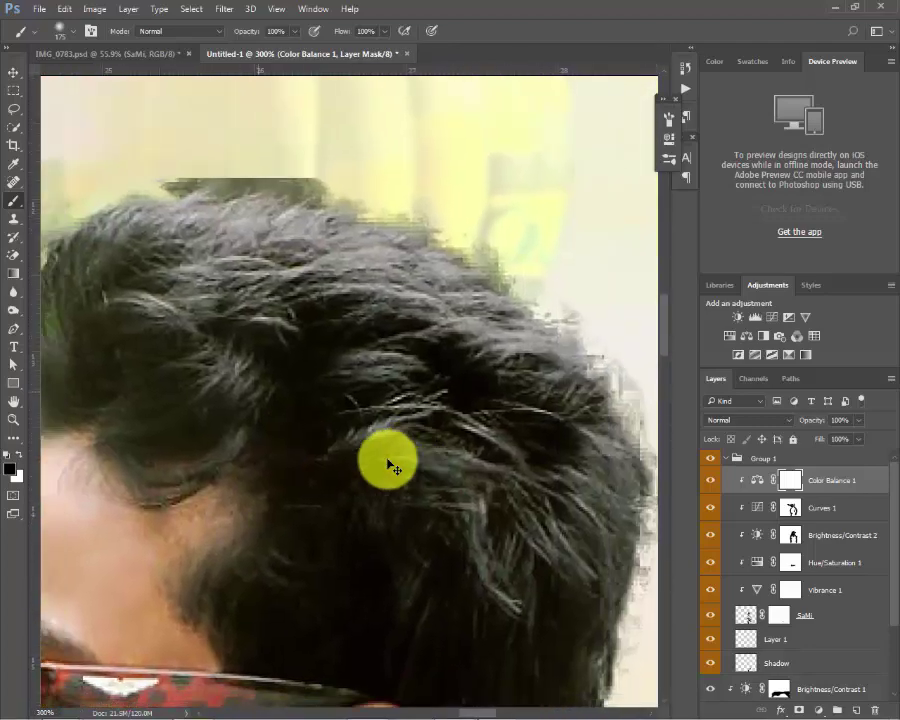
scroll(391, 466, left, 2)
scroll(391, 466, up, 1)
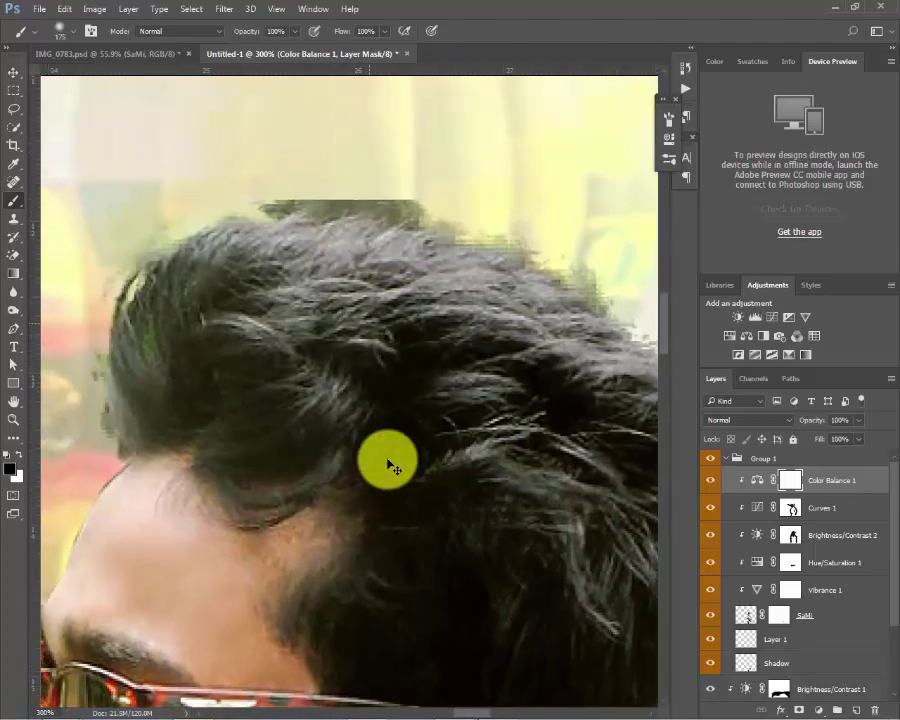
scroll(391, 466, down, 1)
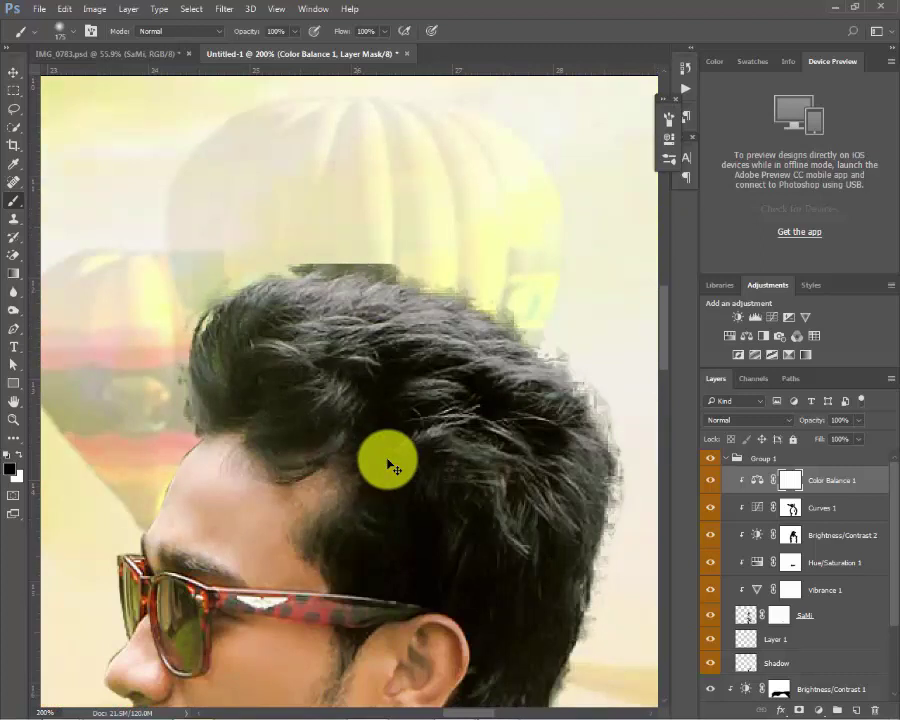
Target the SaMi layer mask, choose a 27 px brush tip, and scroll over the hair edge.
key(alt+bracketleft)
key(alt+bracketleft)
key(alt+bracketleft)
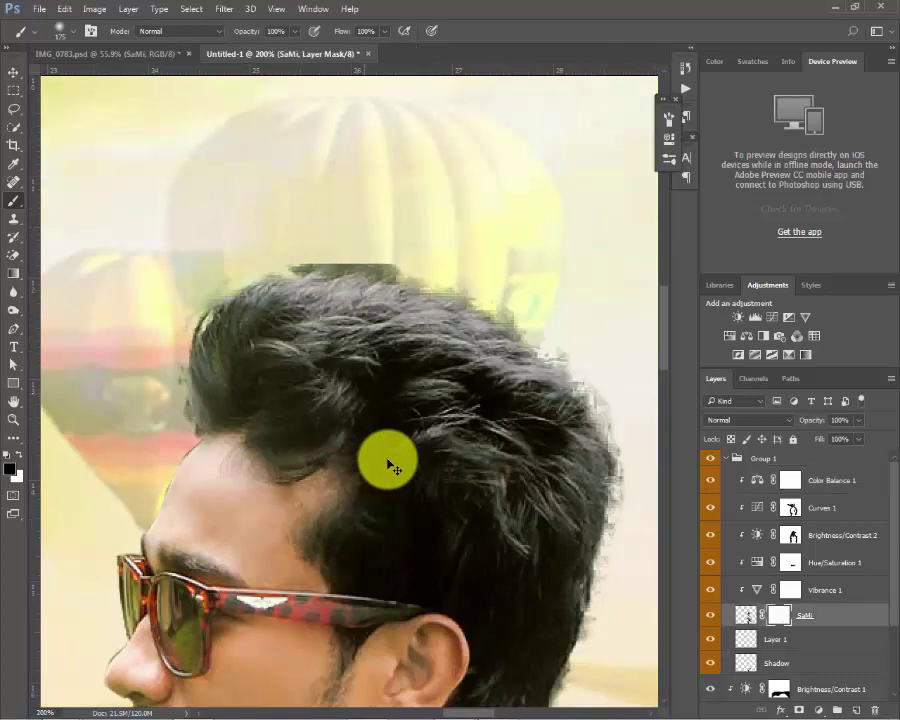
right_click(391, 466)
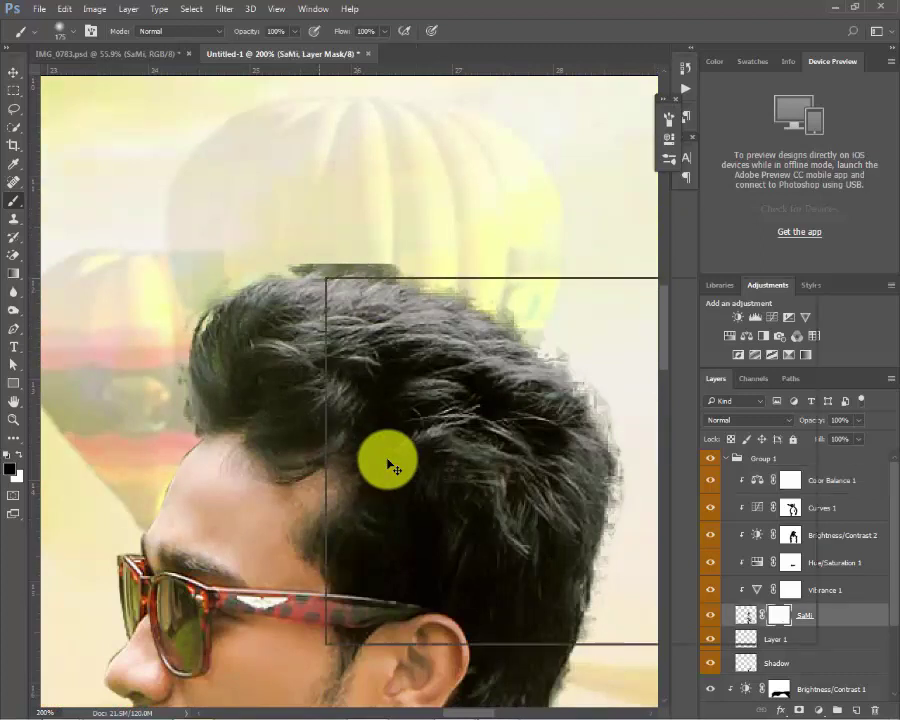
click(457, 446)
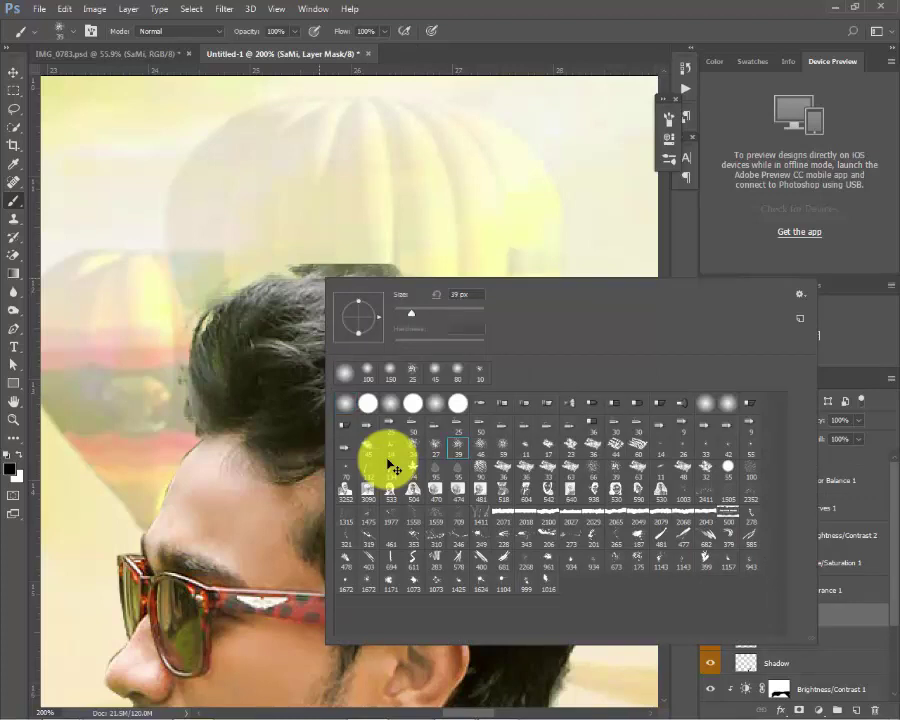
key(comma)
key(Escape)
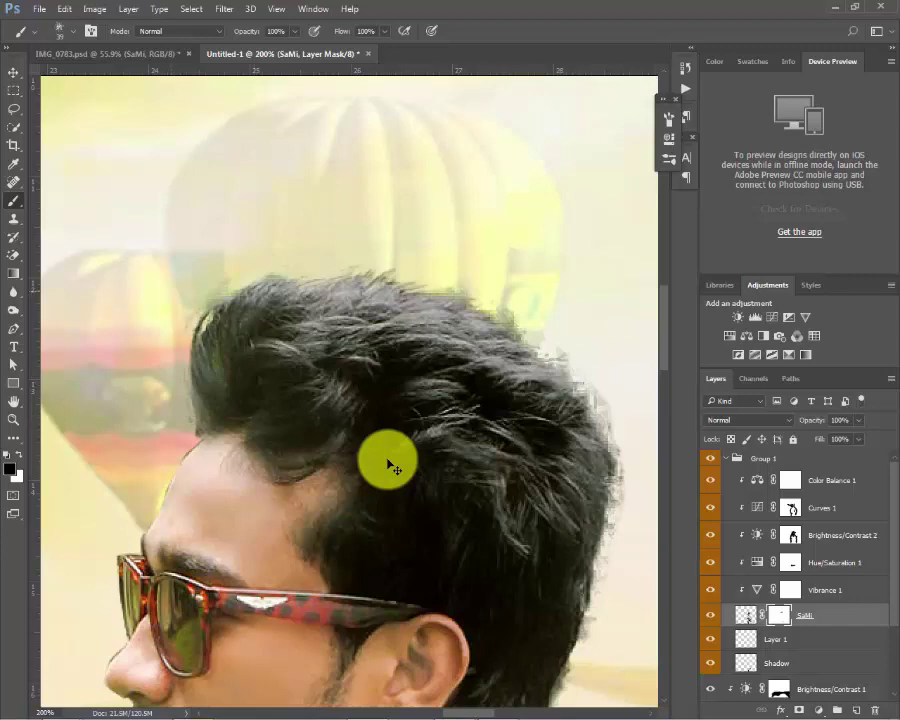
scroll(389, 463, down, 4)
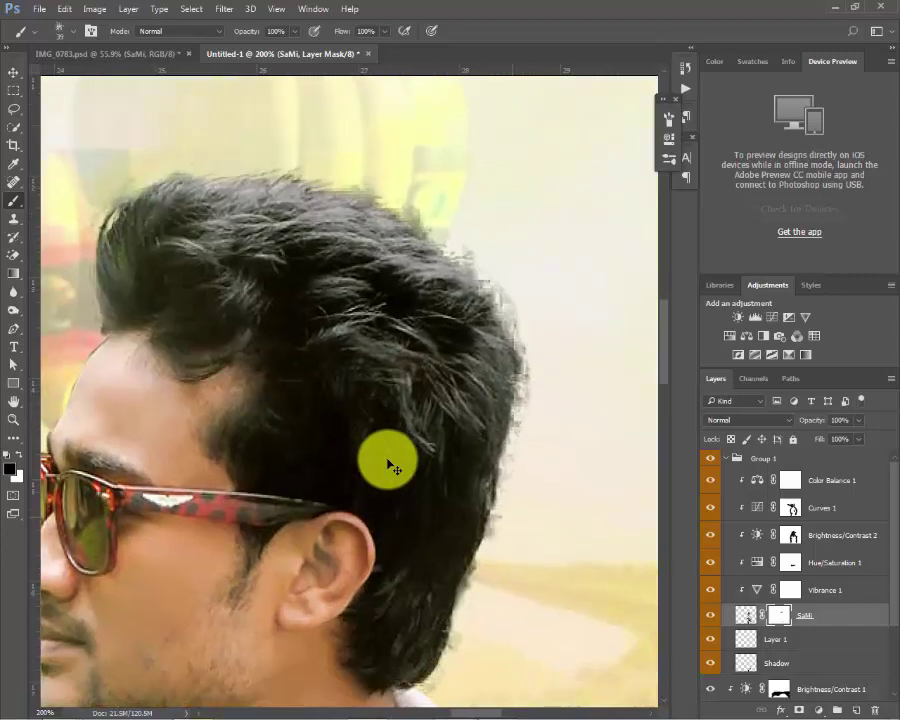
scroll(389, 463, down, 1)
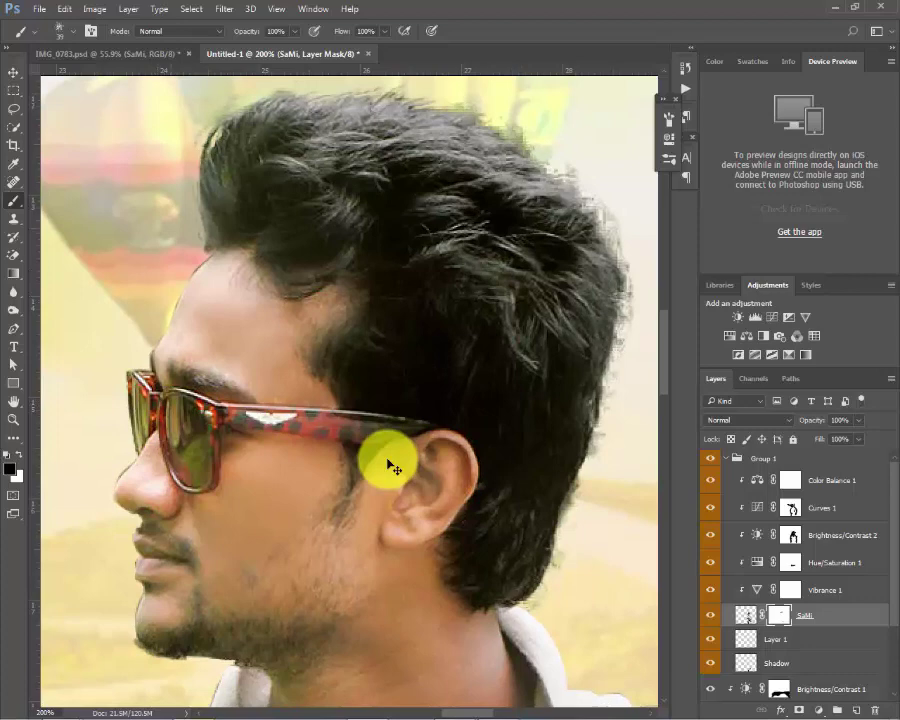
scroll(391, 465, left, 3)
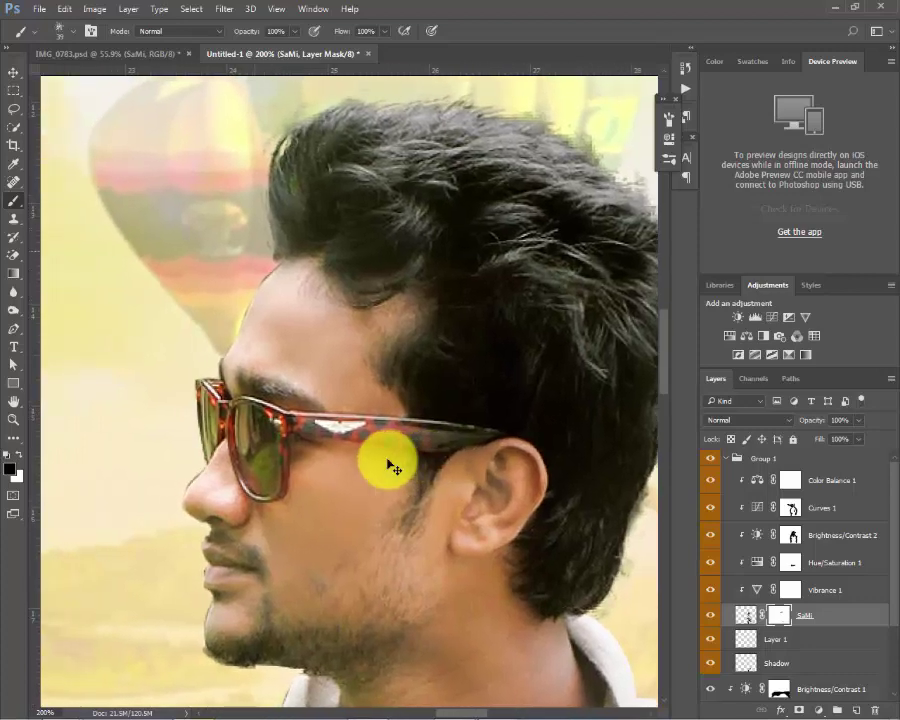
Zoom in on the man's glasses and nose and select the SaMi layer mask.
key(ctrl+0)
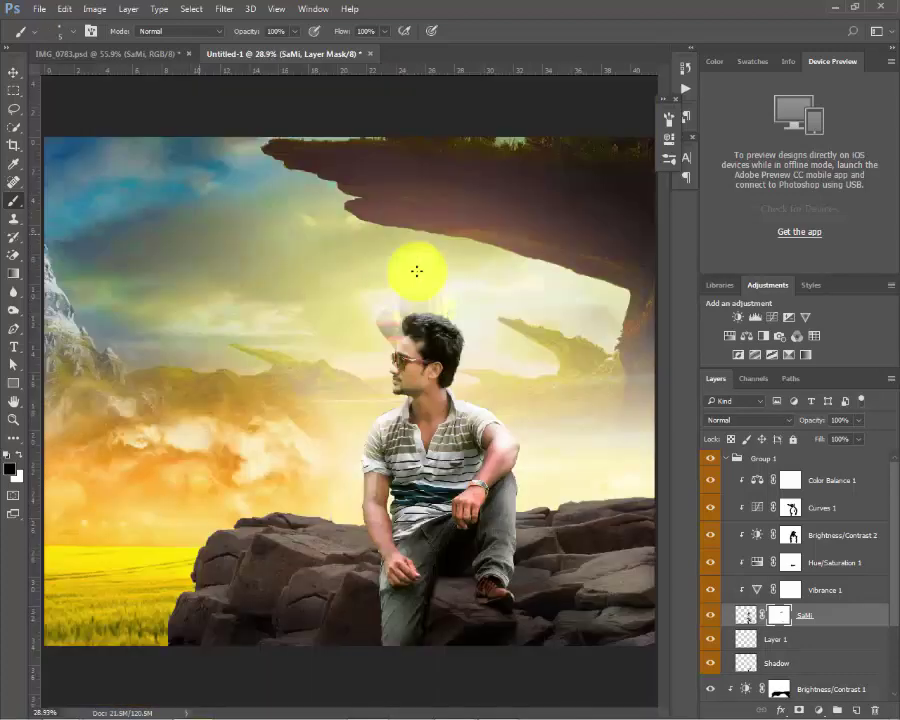
scroll(394, 360, up, 2)
scroll(504, 344, up, 4)
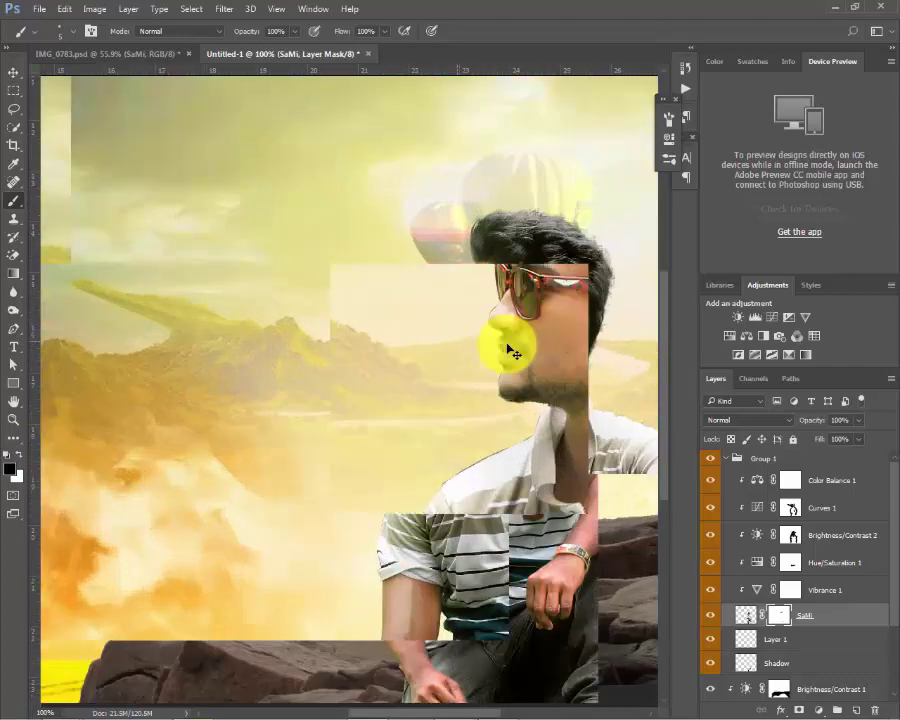
scroll(518, 338, up, 2)
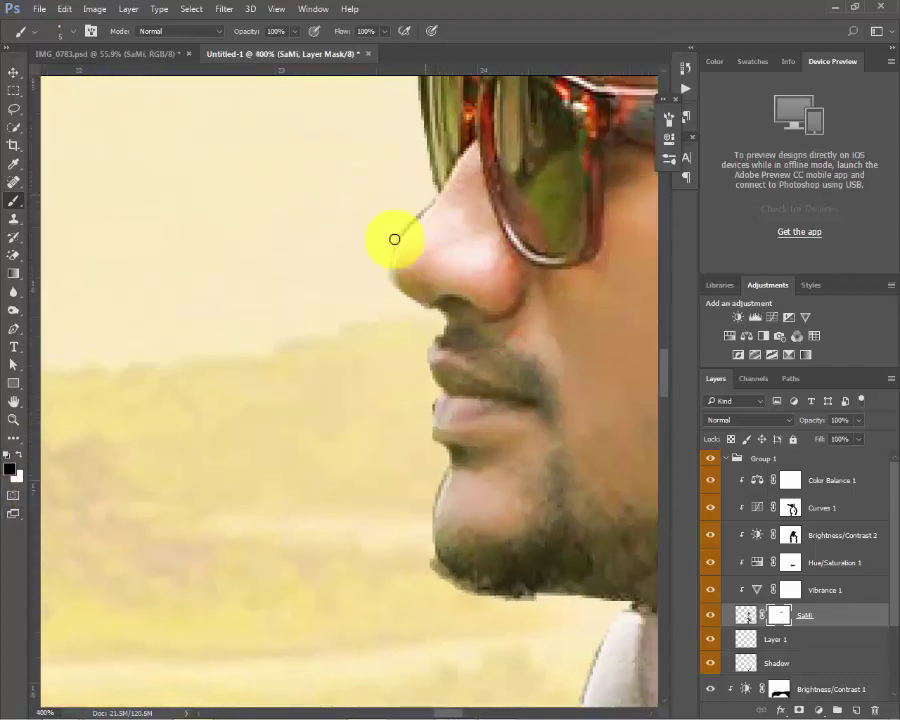
drag(392, 238, 357, 317)
click(779, 614)
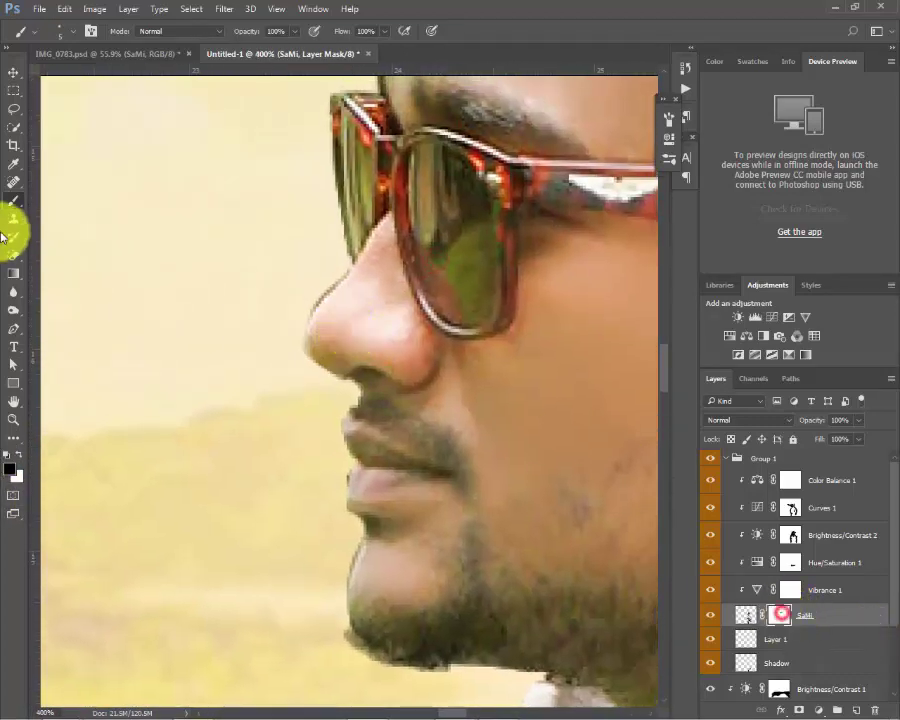
scroll(330, 280, up, 1)
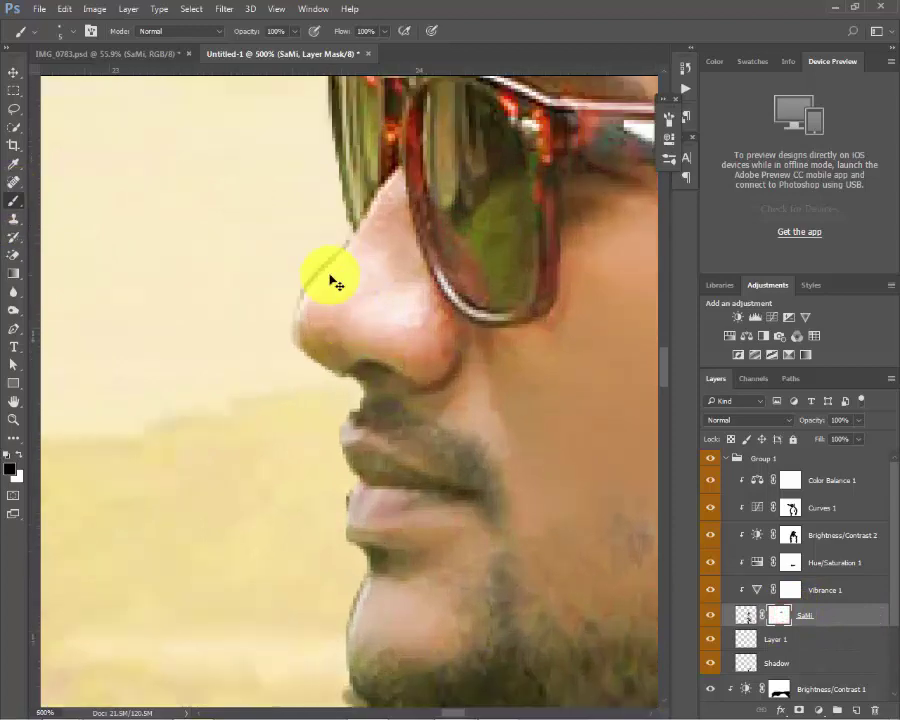
scroll(334, 281, up, 1)
scroll(345, 263, up, 1)
Paint the SaMi mask along the nose, lips and chin to clean the profile edge.
click(336, 318)
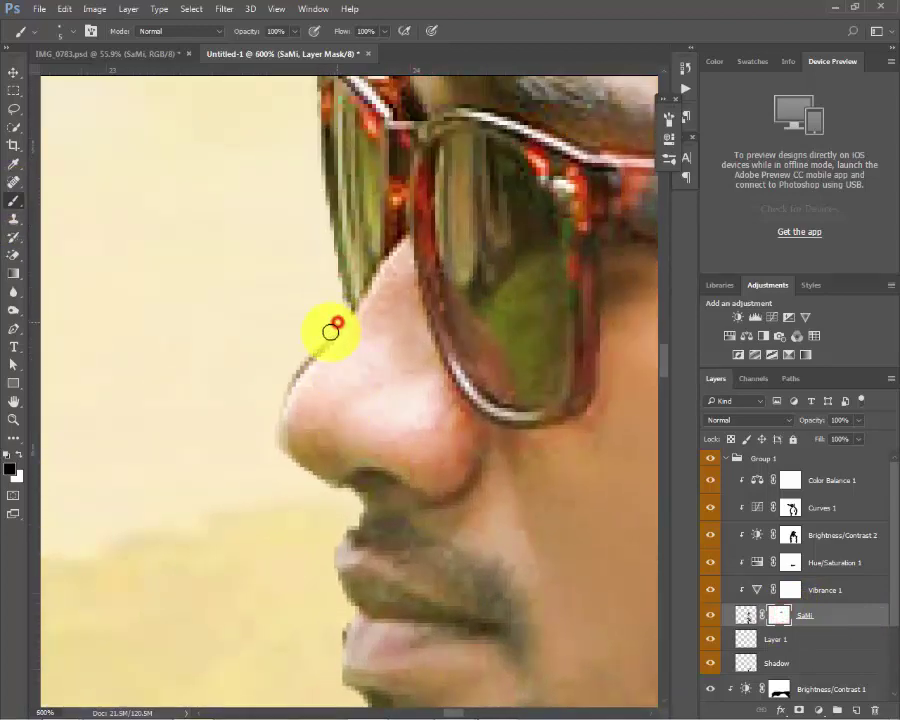
mouse_move(328, 331)
mouse_down()
mouse_move(287, 378)
mouse_move(274, 430)
mouse_move(283, 467)
mouse_up()
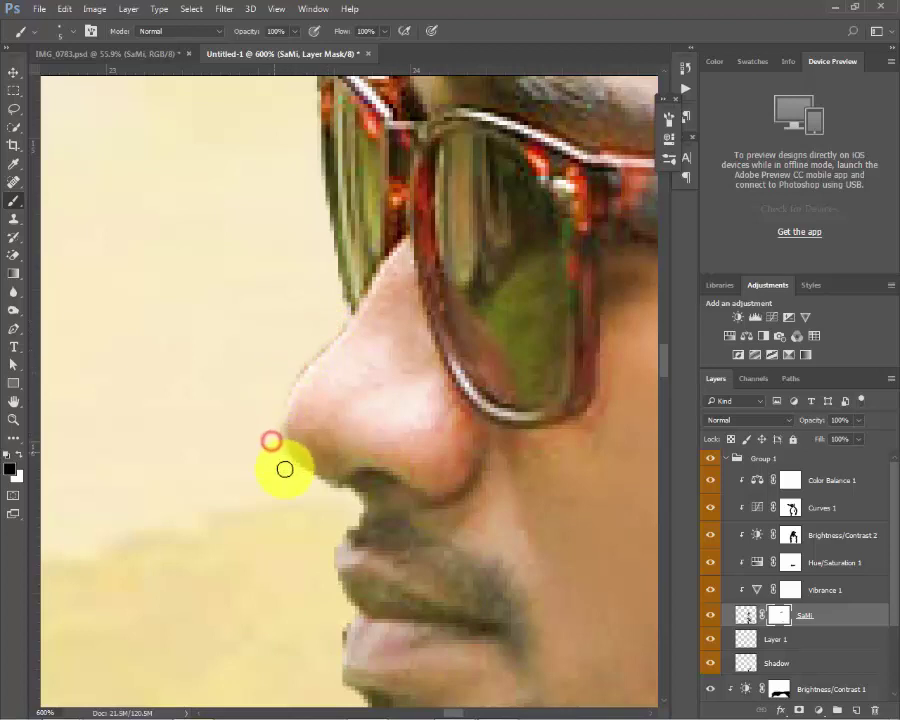
drag(286, 378, 341, 313)
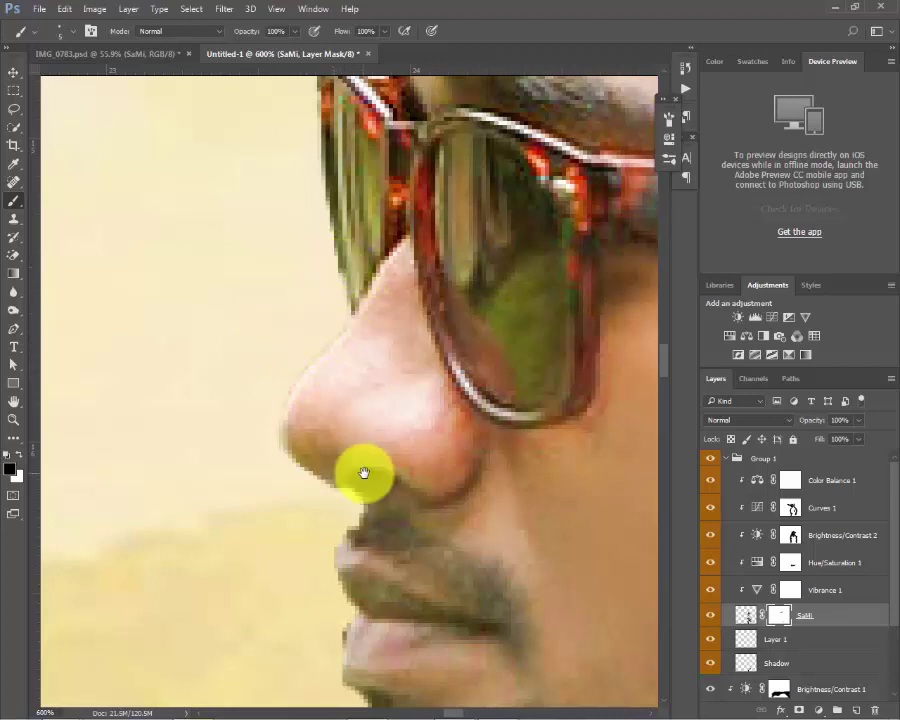
drag(362, 452, 305, 300)
click(318, 306)
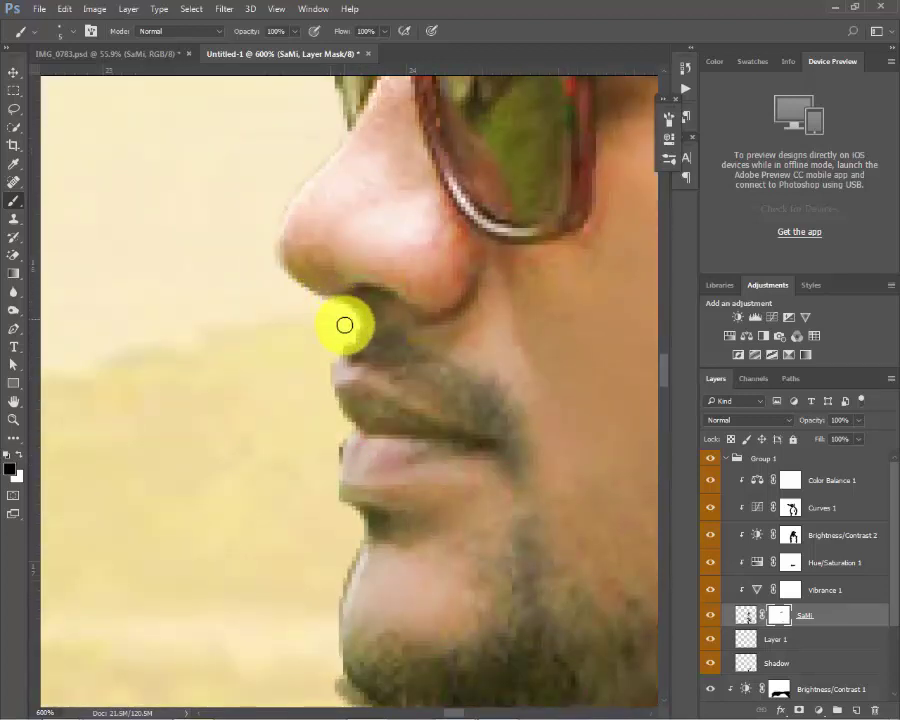
click(350, 334)
drag(350, 334, 330, 340)
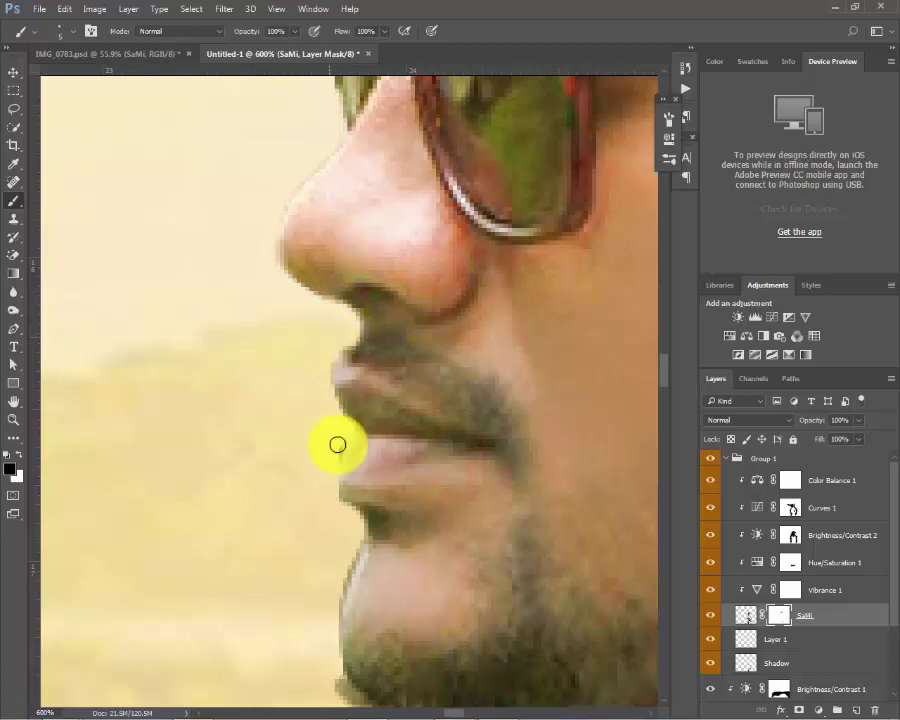
scroll(337, 444, down, 3)
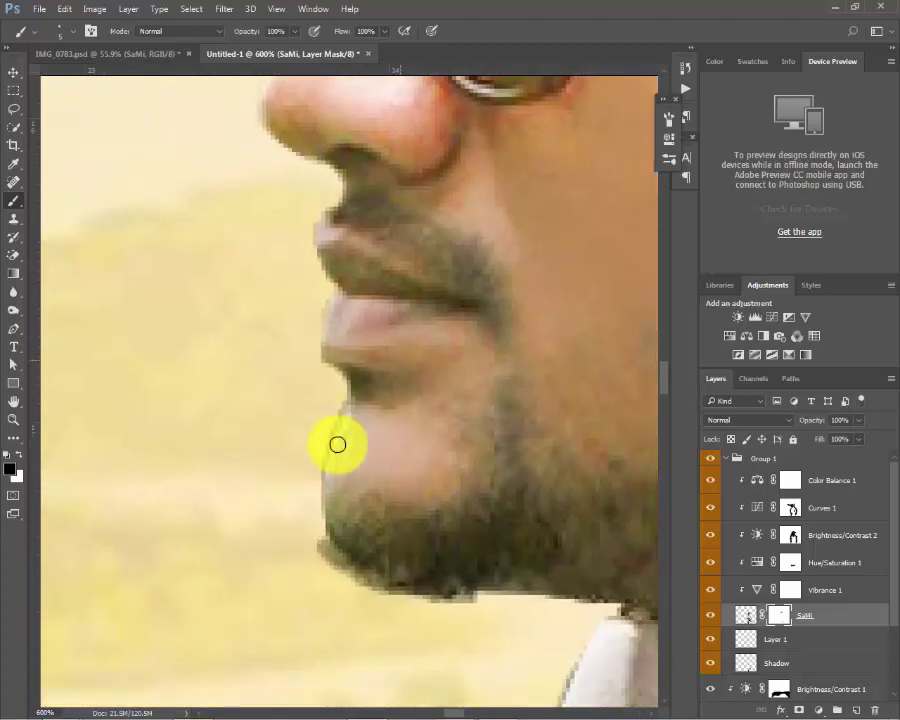
scroll(337, 444, down, 1)
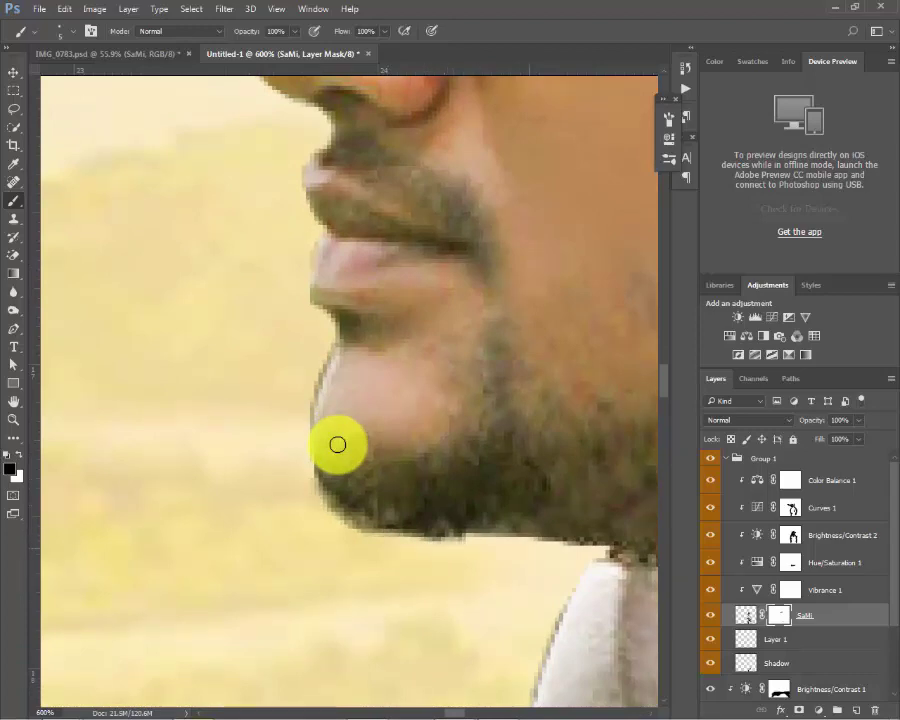
scroll(337, 444, down, 2)
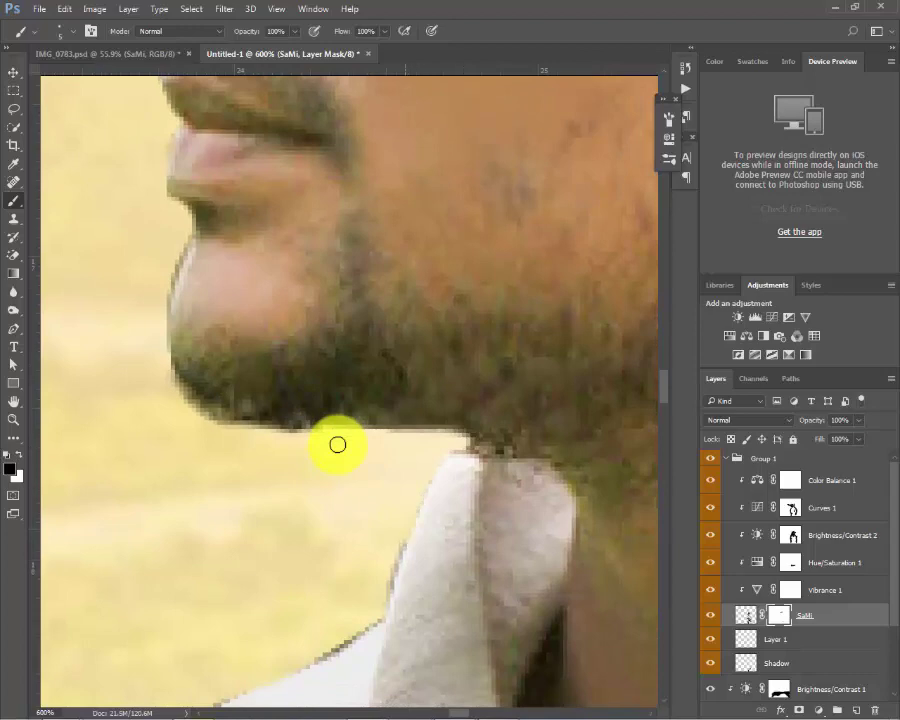
scroll(337, 444, down, 3)
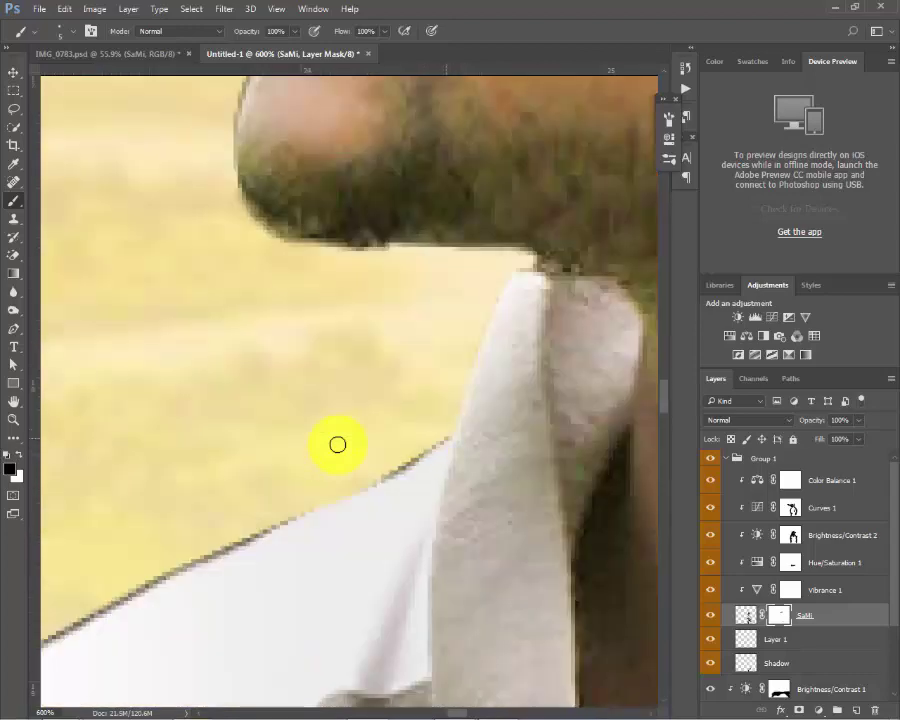
Fit the whole composition on screen and switch over to the file browser.
key(ctrl+0)
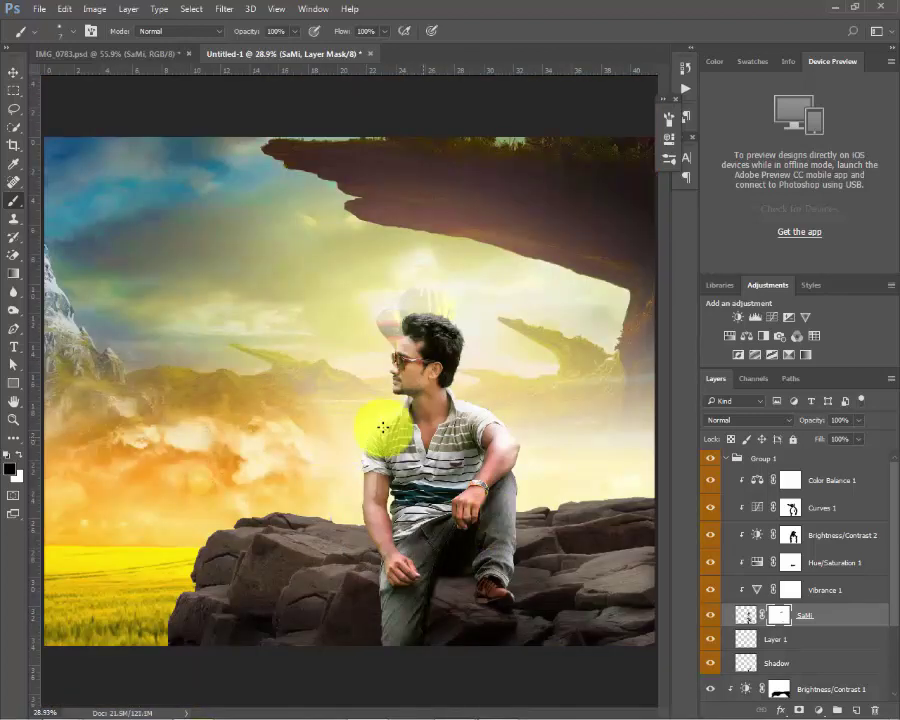
drag(380, 426, 398, 357)
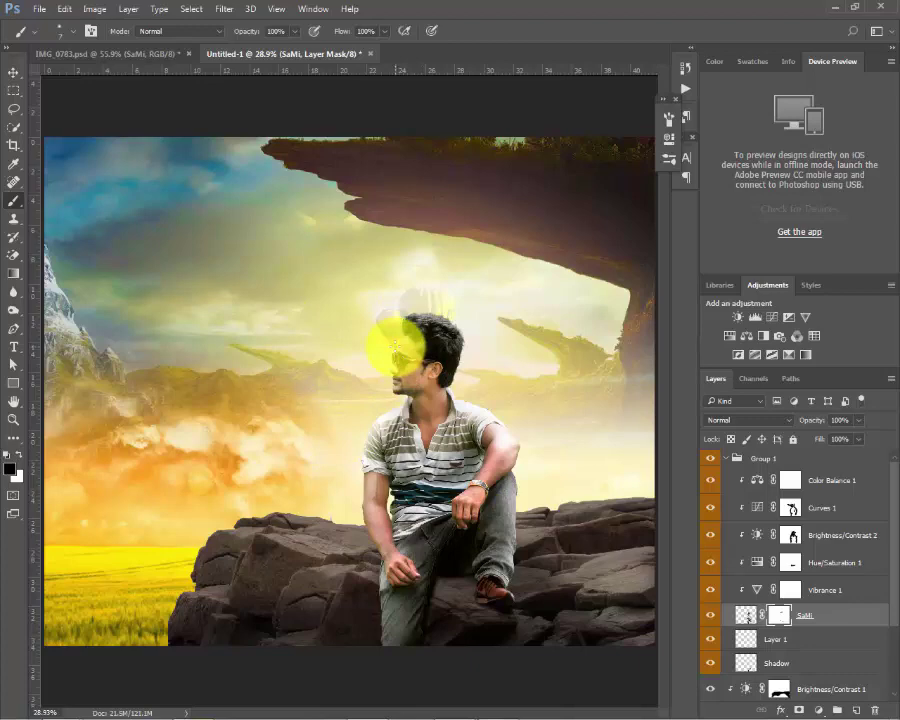
scroll(398, 345, up, 2)
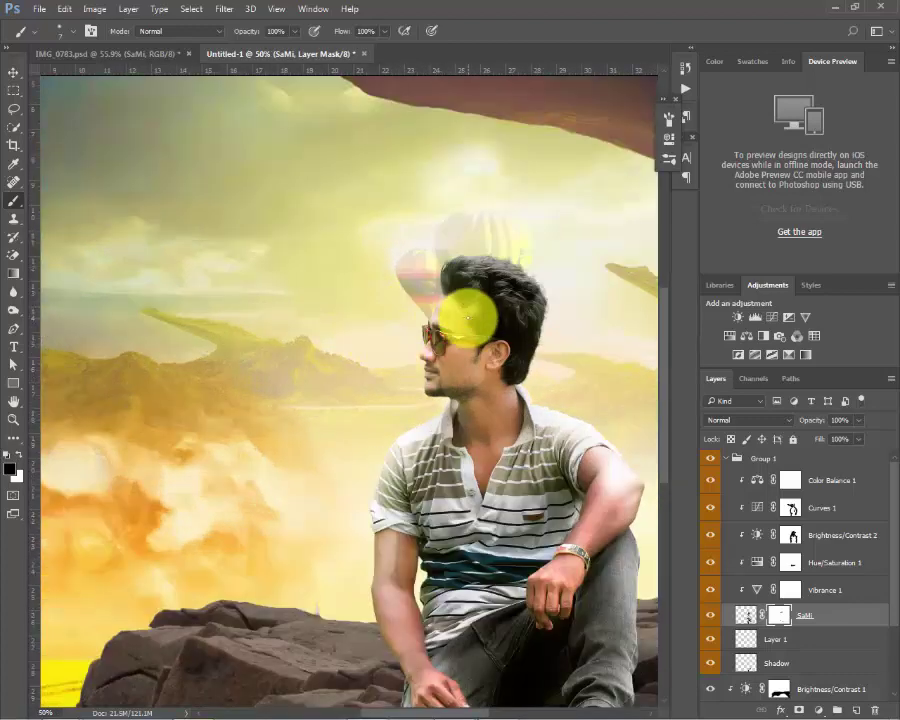
scroll(467, 317, down, 2)
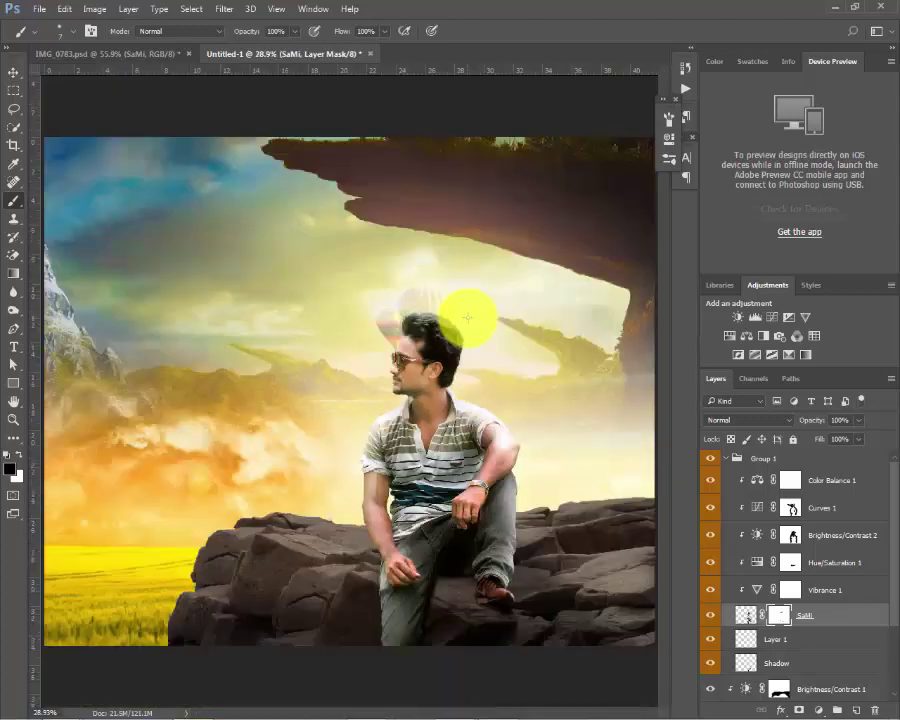
click(834, 6)
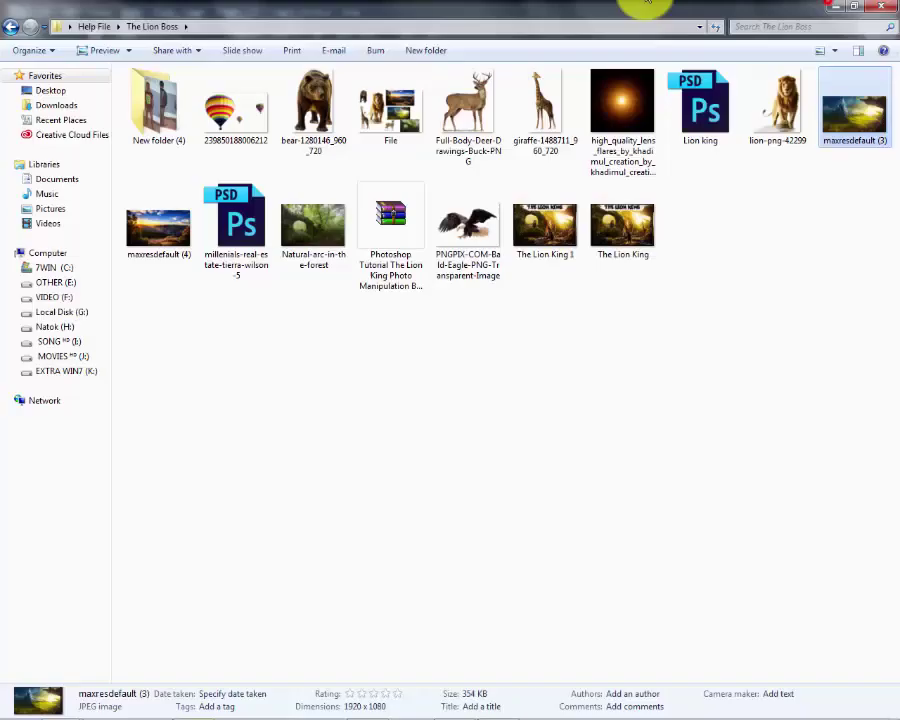
Drag pohon-2-mys2010 from the Downloads folder onto the Photoshop canvas.
click(50, 105)
drag(894, 264, 893, 606)
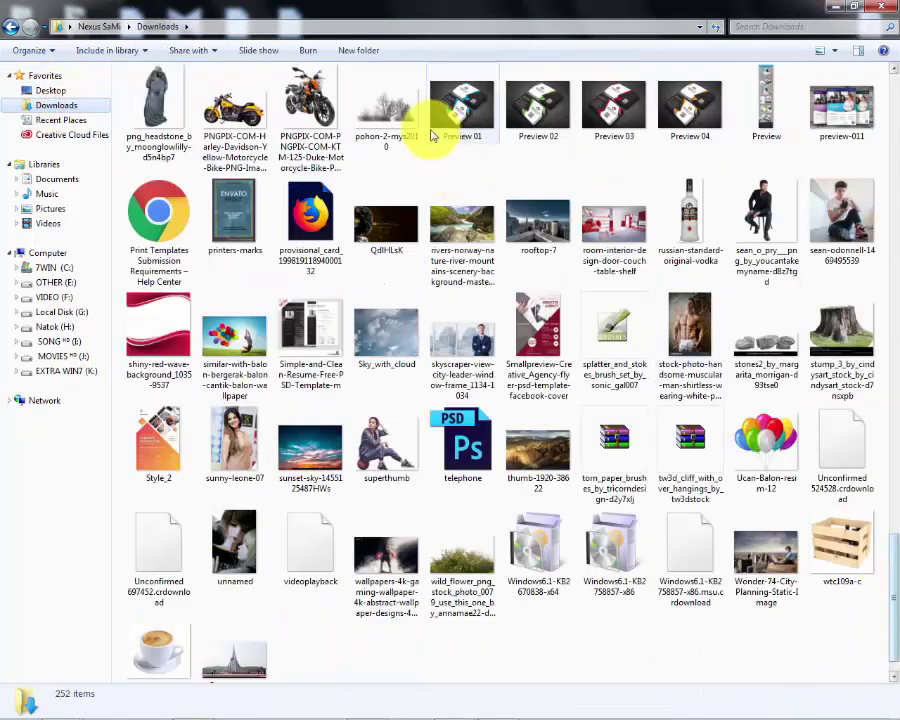
mouse_move(378, 118)
mouse_down()
mouse_move(525, 705)
mouse_move(363, 493)
mouse_up()
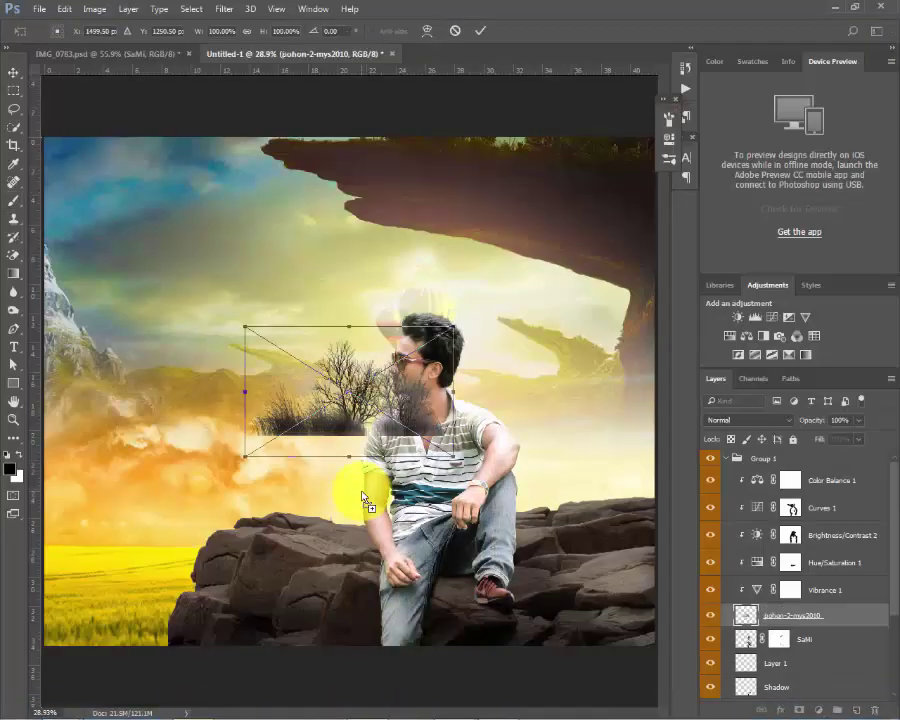
Confirm the tree image placement and move its layer below the Shadow layer.
key(Return)
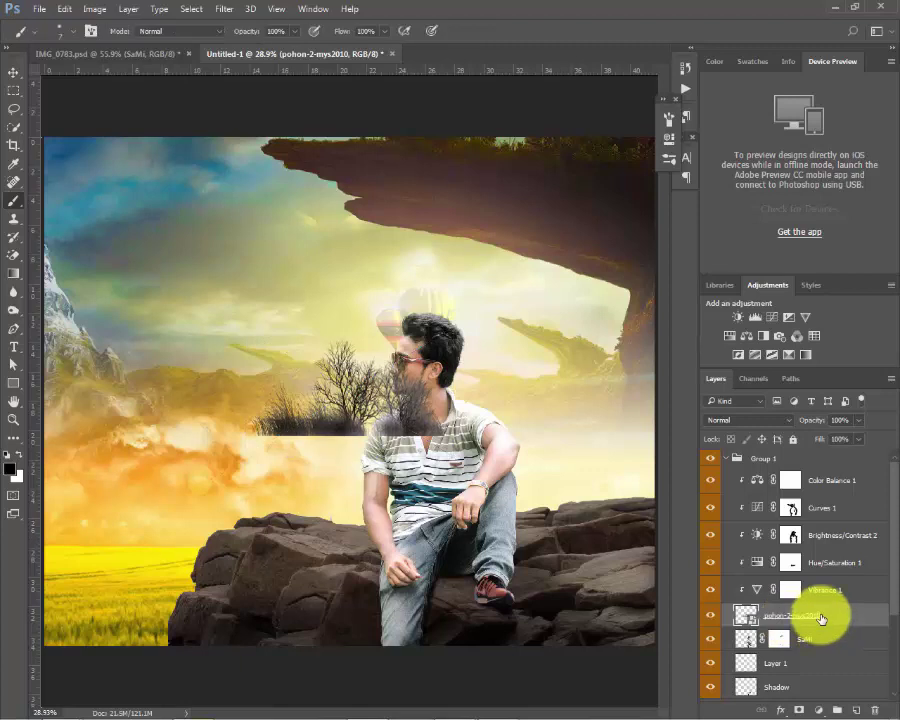
drag(824, 619, 820, 695)
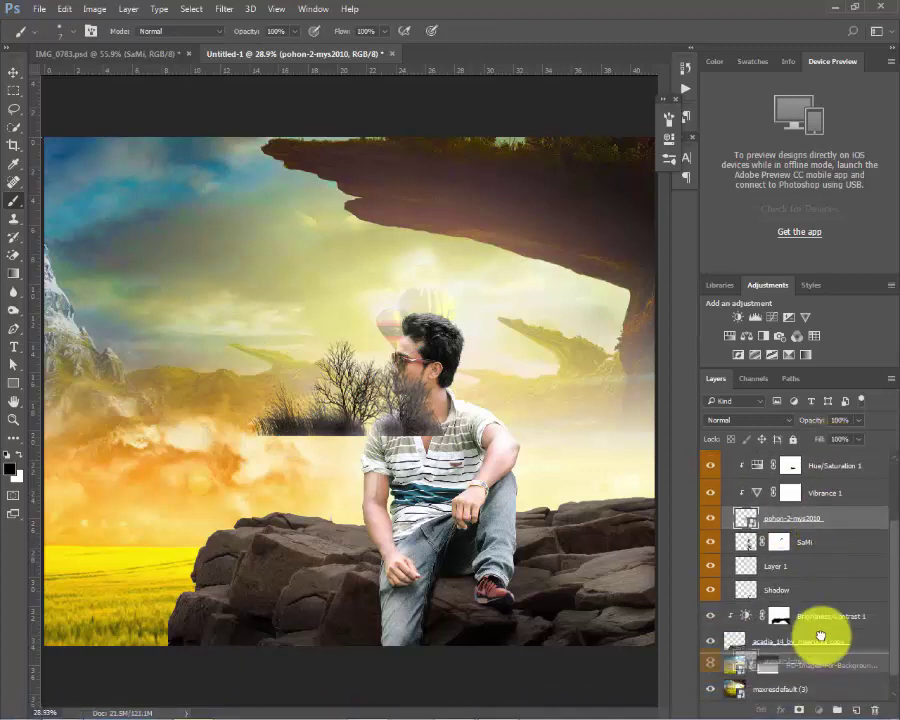
drag(820, 695, 824, 608)
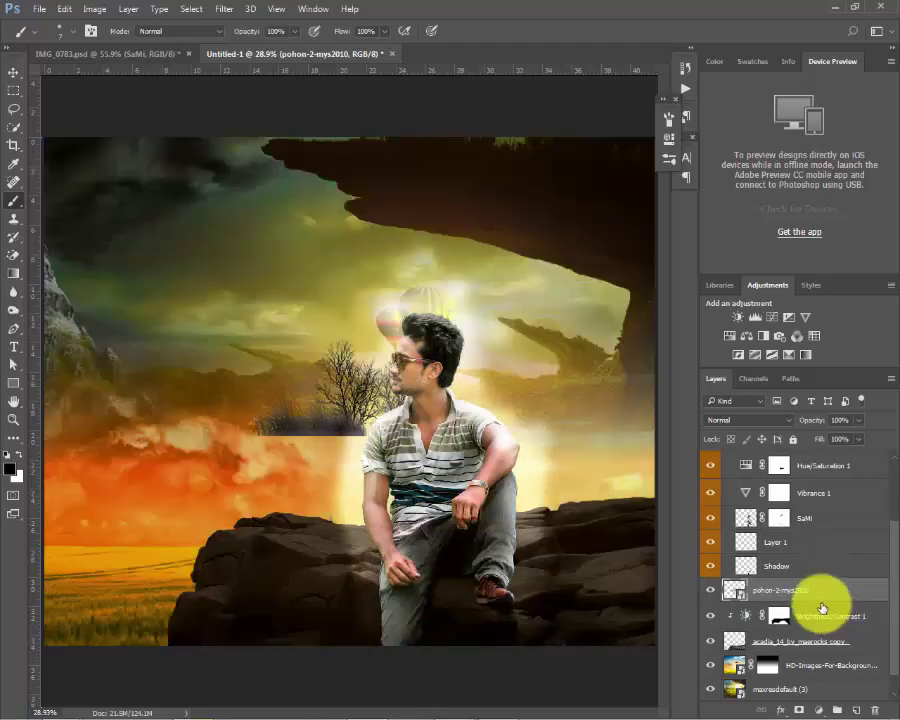
Clip the Vibrance, Hue/Saturation, Brightness/Contrast, Color Balance and Curves adjustments; place the trees beneath the rocks.
alt+click(748, 488)
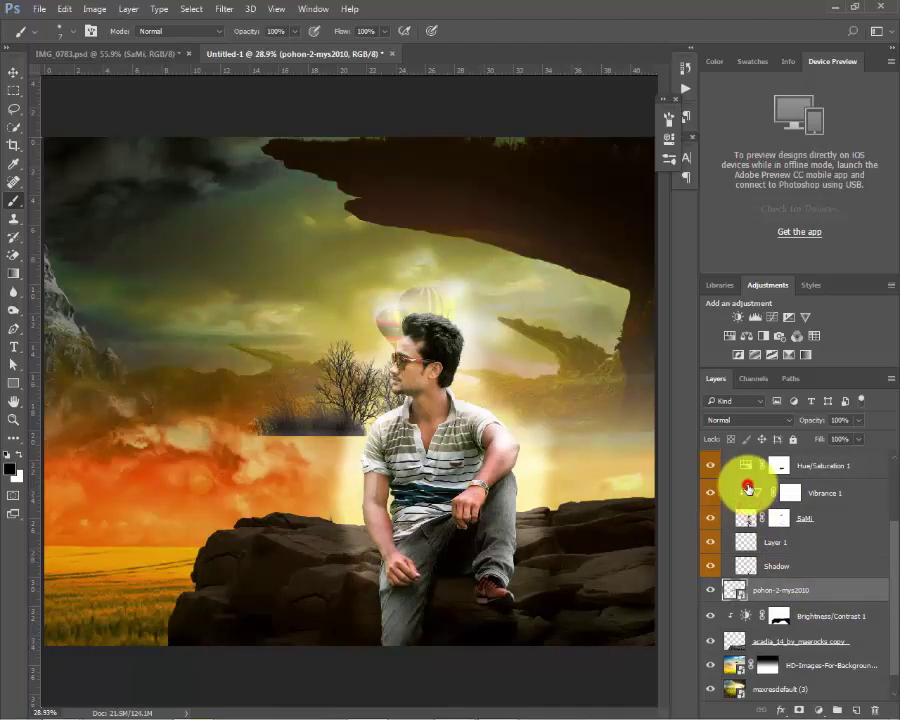
alt+click(746, 478)
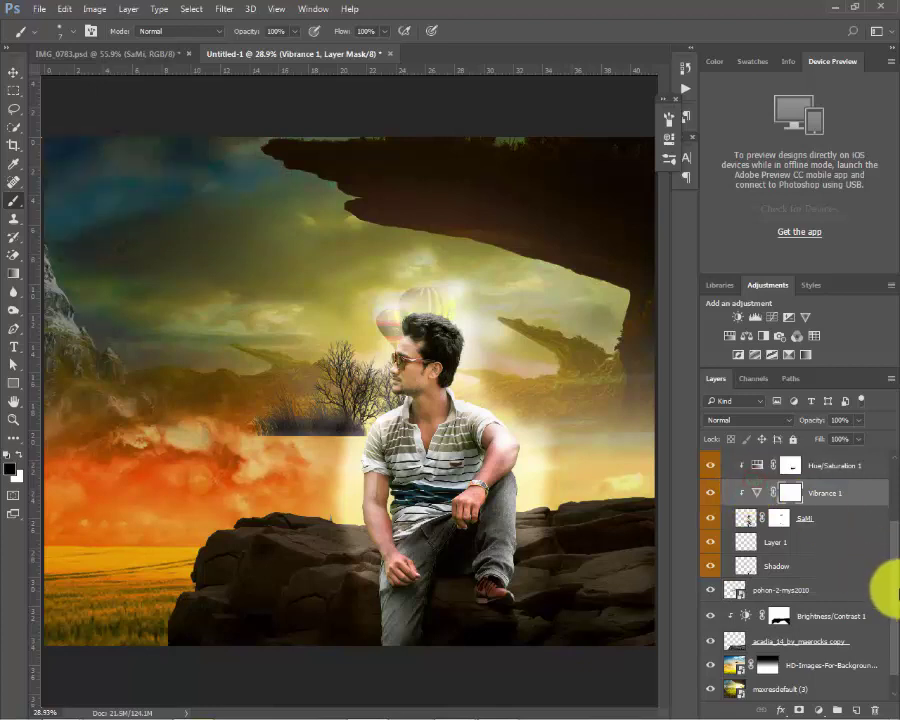
drag(888, 590, 890, 488)
alt+click(748, 548)
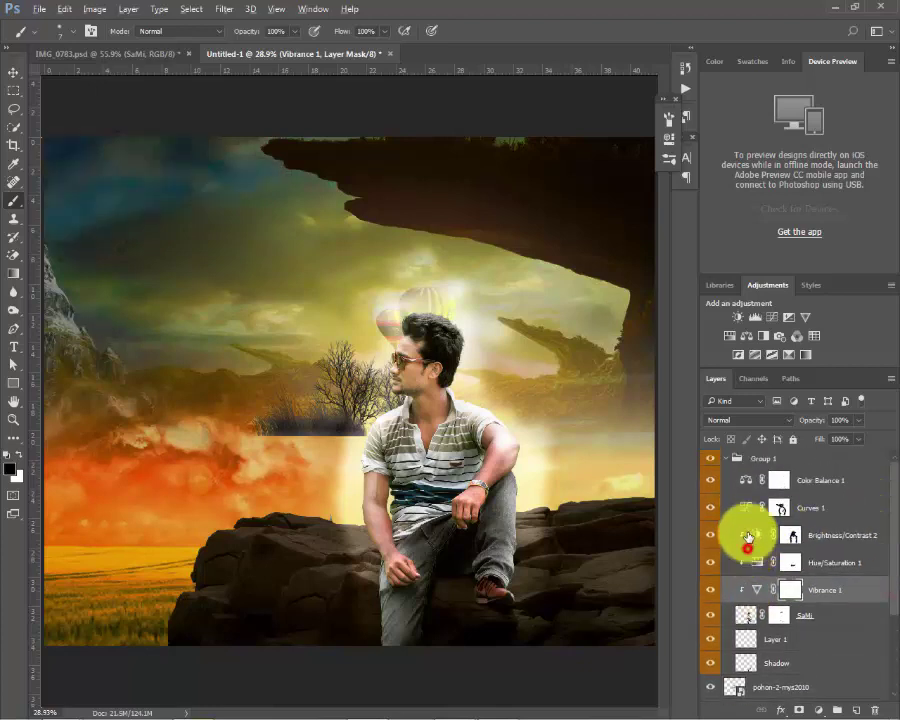
alt+click(753, 520)
alt+click(750, 490)
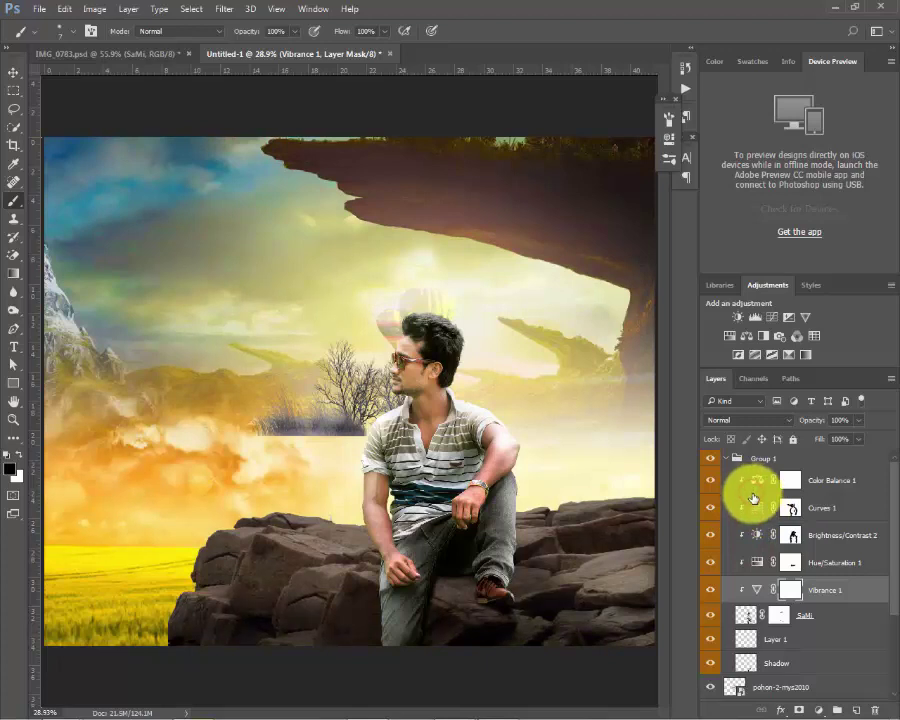
drag(887, 490, 890, 590)
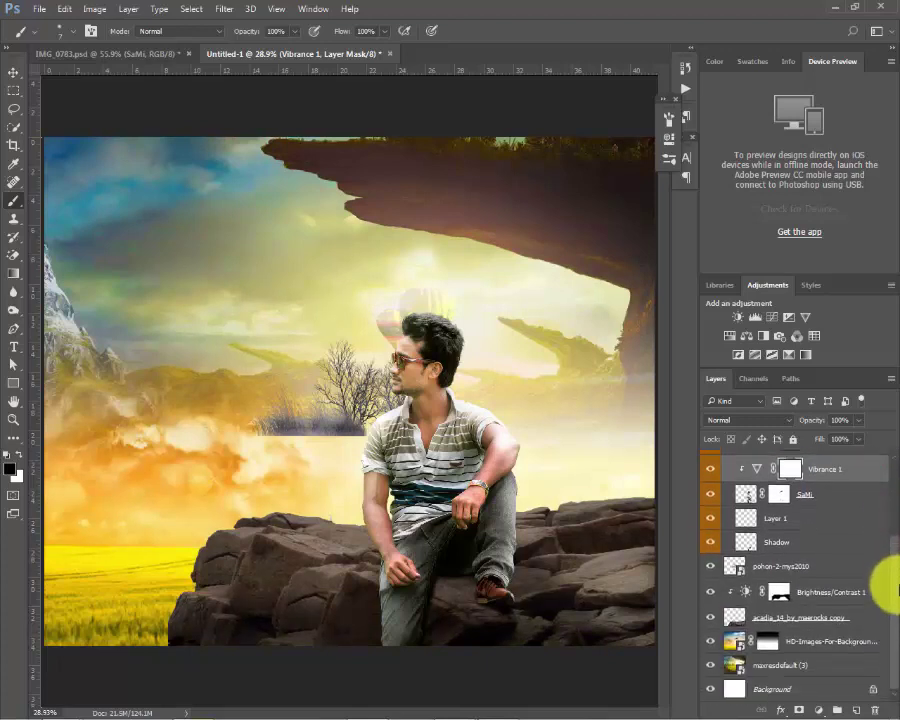
drag(790, 617, 798, 633)
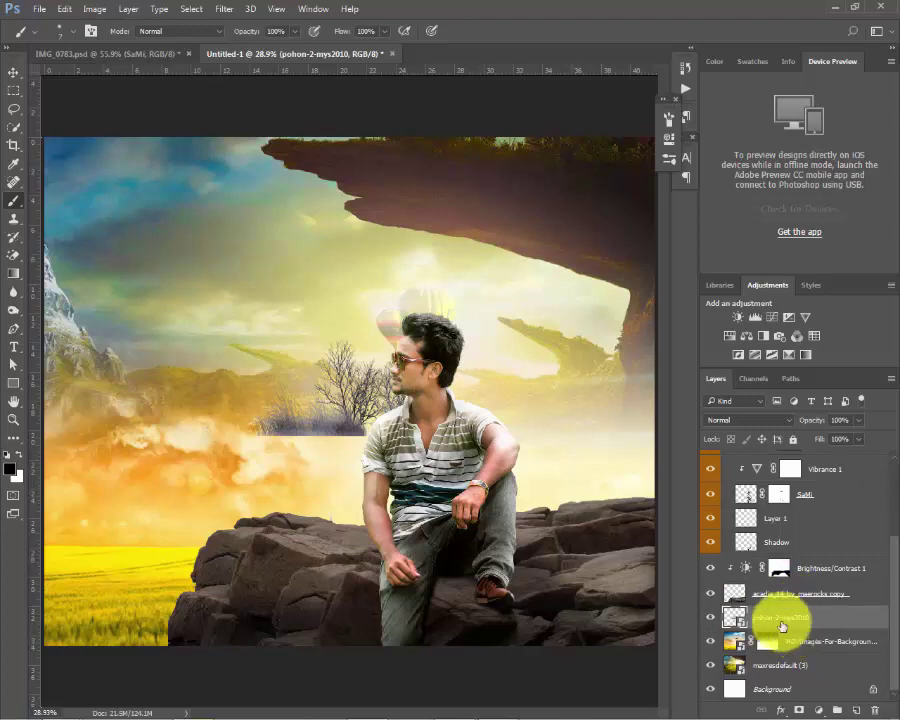
Enlarge the bare trees to about 171% and position them behind the man's right side.
key(ctrl+t)
drag(371, 407, 547, 478)
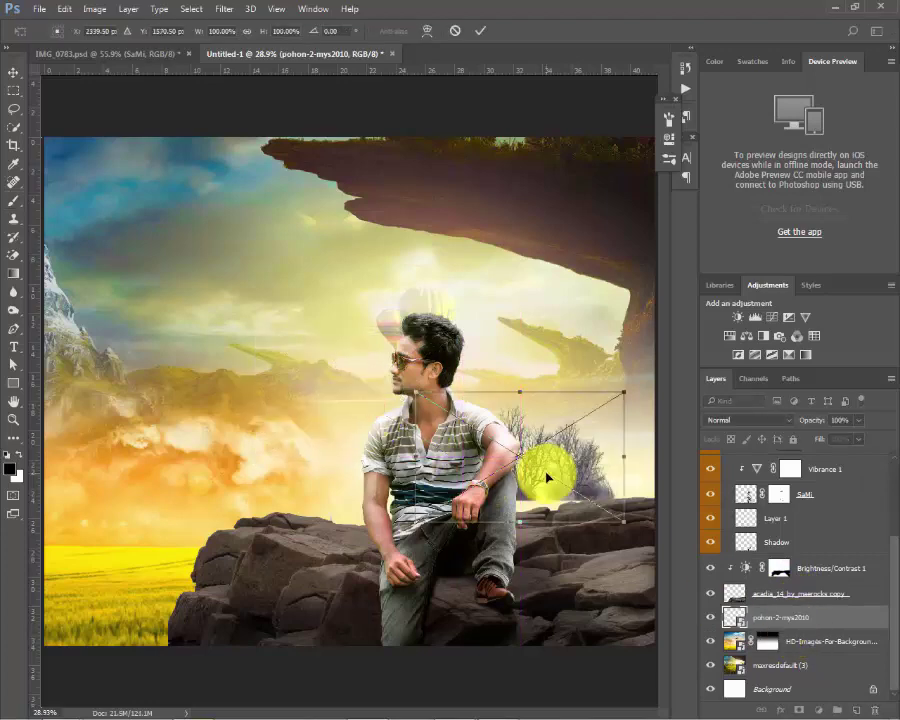
key(ctrl+minus)
drag(587, 393, 663, 382)
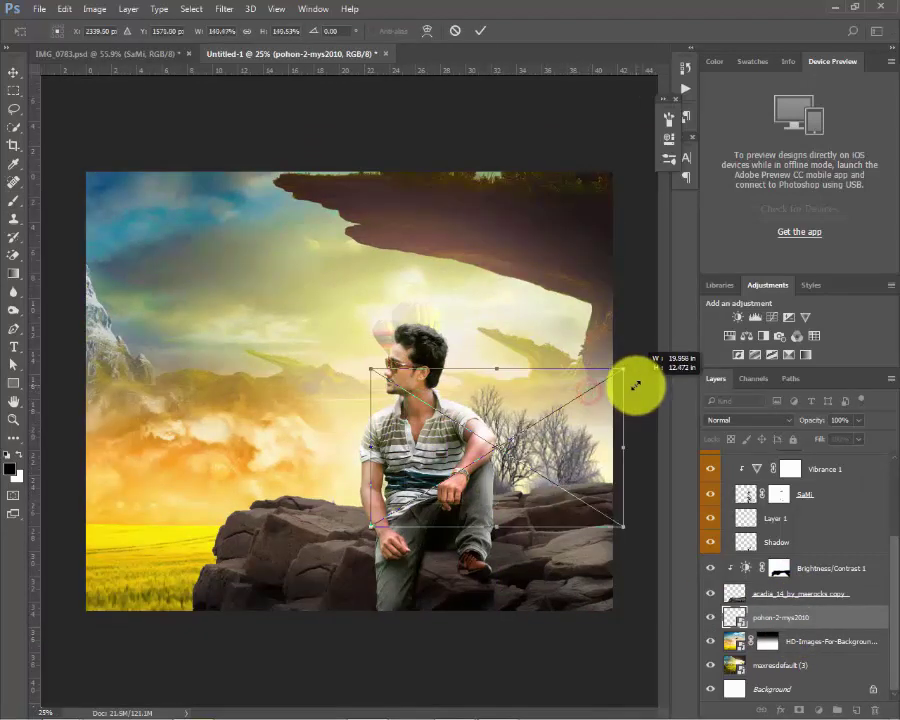
drag(582, 440, 578, 437)
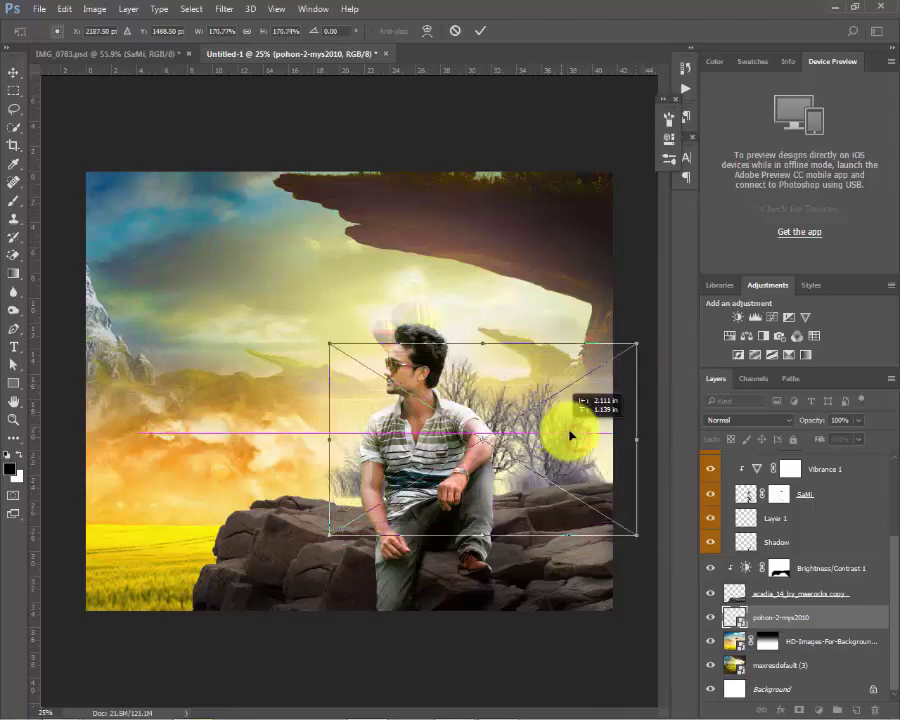
key(Return)
Fit the image in the window and lower the tree layer's Fill to fade them.
key(b)
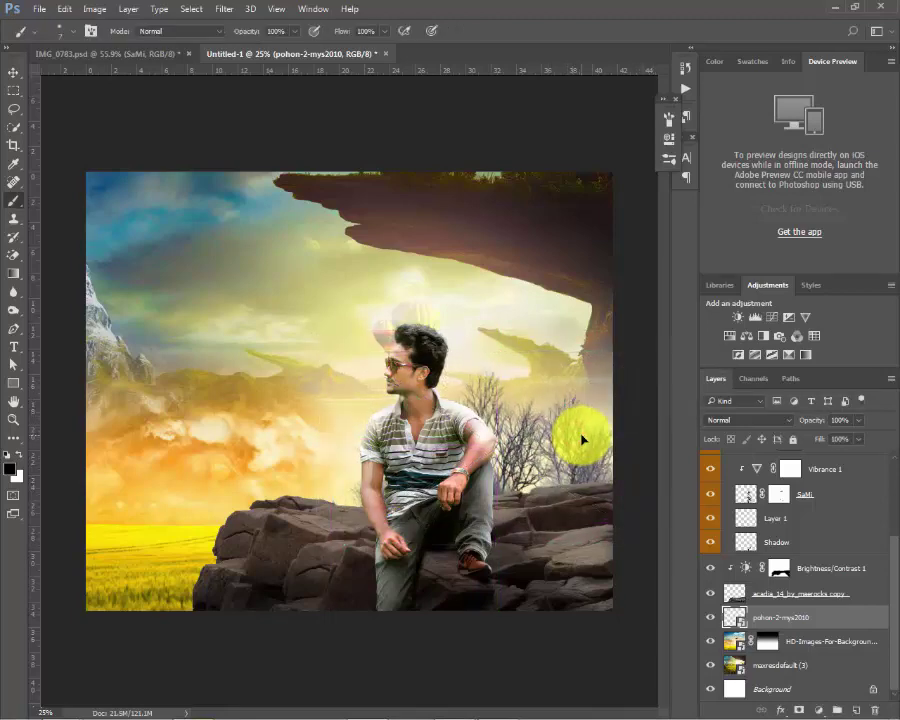
key(ctrl+0)
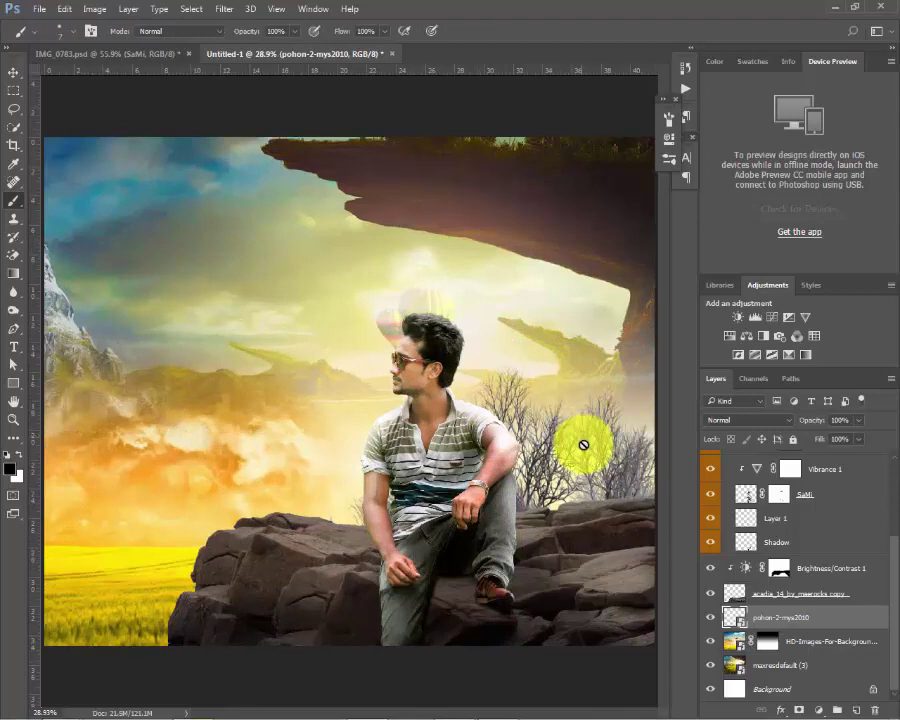
drag(850, 460, 834, 458)
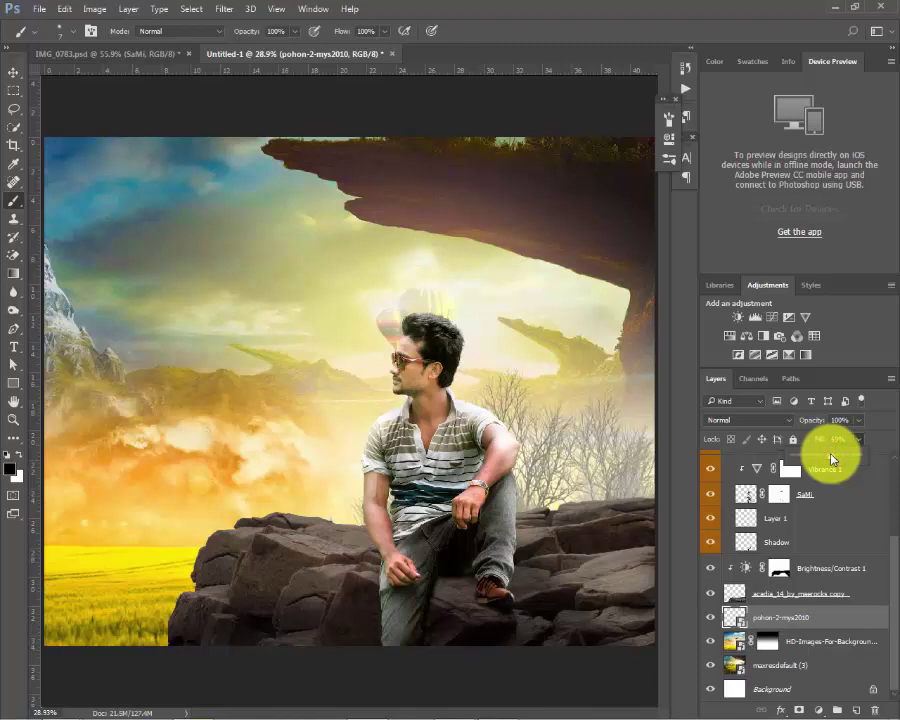
Duplicate the tree layer and move the copy onto the lower-left yellow field.
key(v)
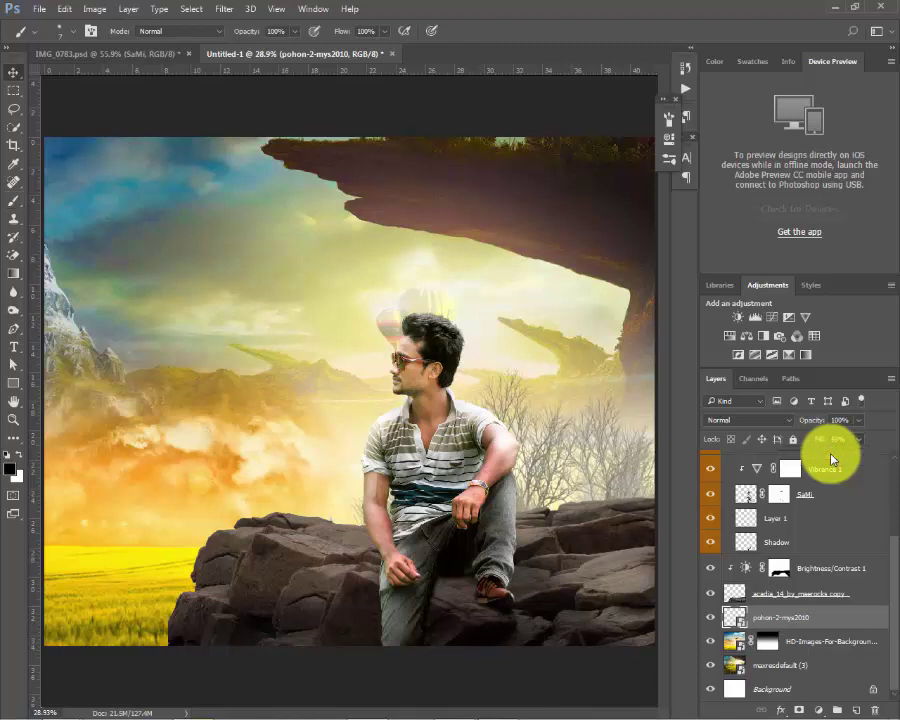
key(ctrl+j)
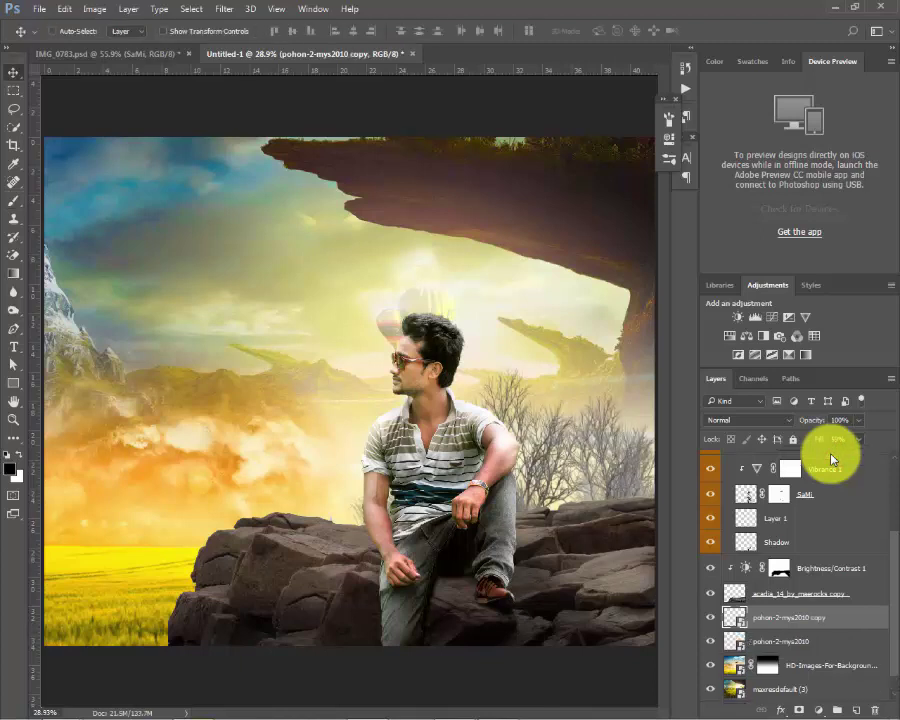
key(ctrl+t)
drag(540, 418, 195, 556)
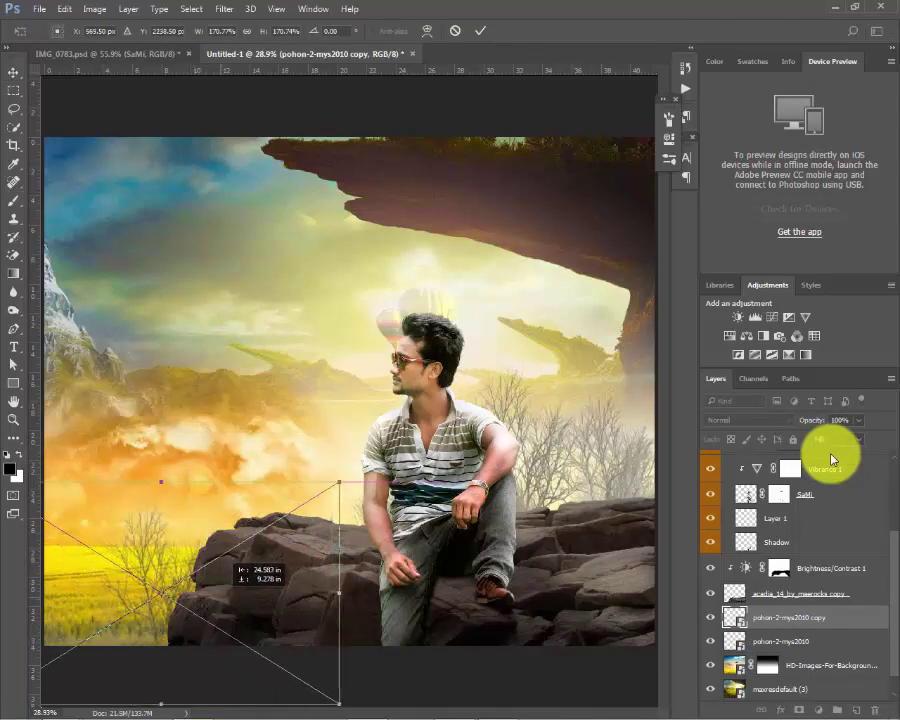
mouse_move(195, 556)
mouse_down()
mouse_move(229, 556)
mouse_move(208, 552)
mouse_move(181, 500)
mouse_move(197, 554)
mouse_up()
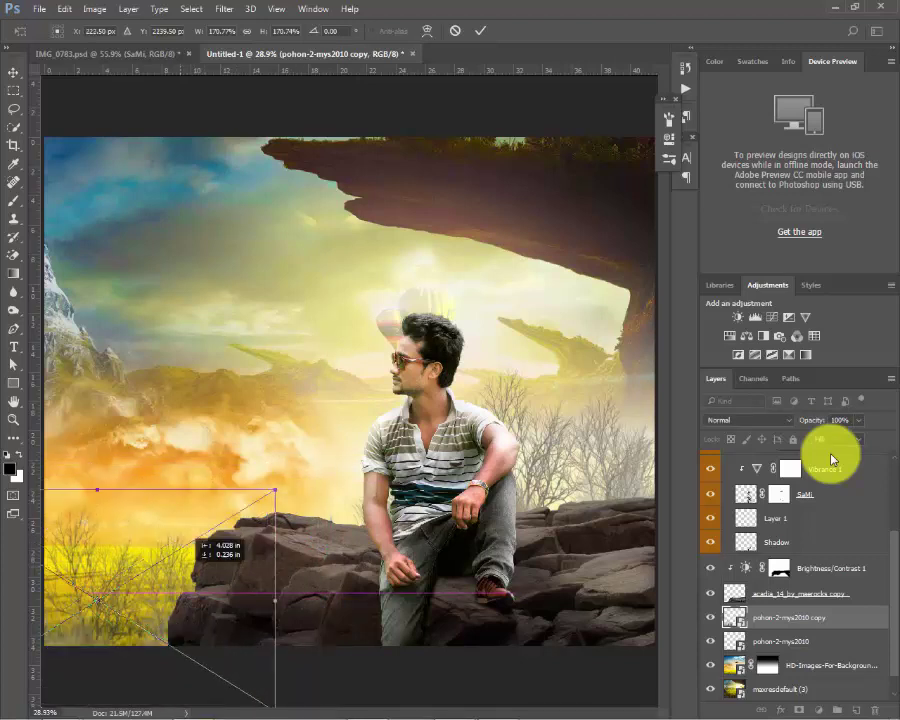
key(Return)
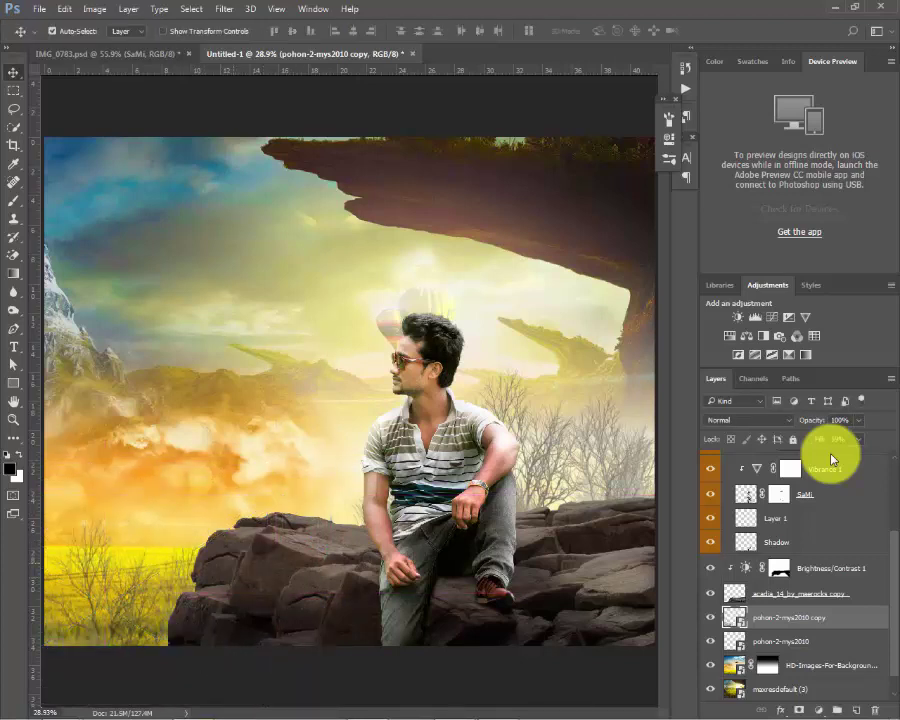
Make a second tree copy, collapse Group 1, and raise the copy above the rocks.
key(ctrl+j)
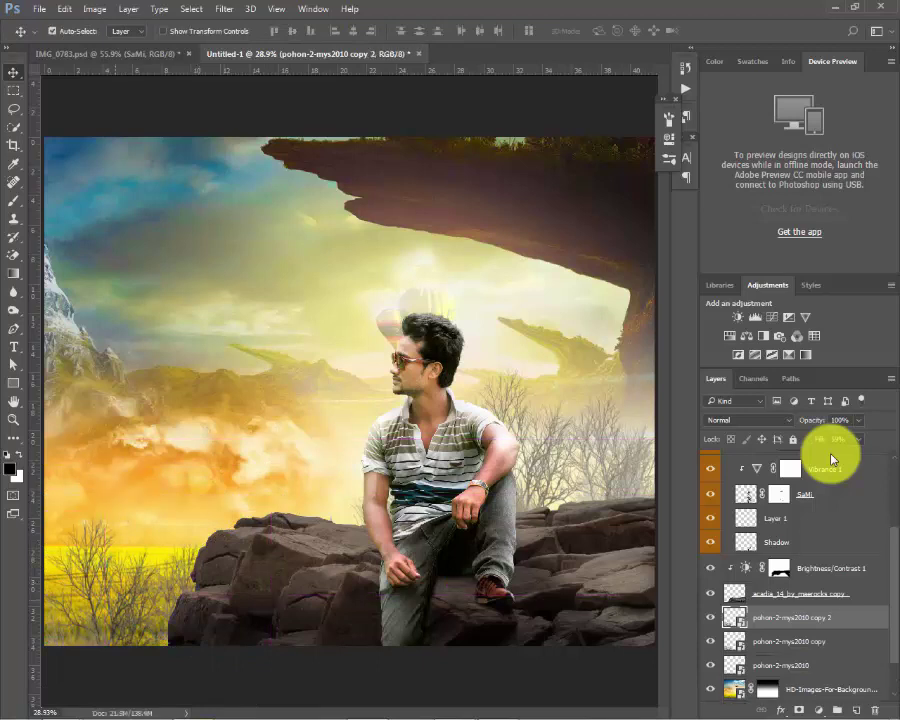
scroll(831, 459, up, 1)
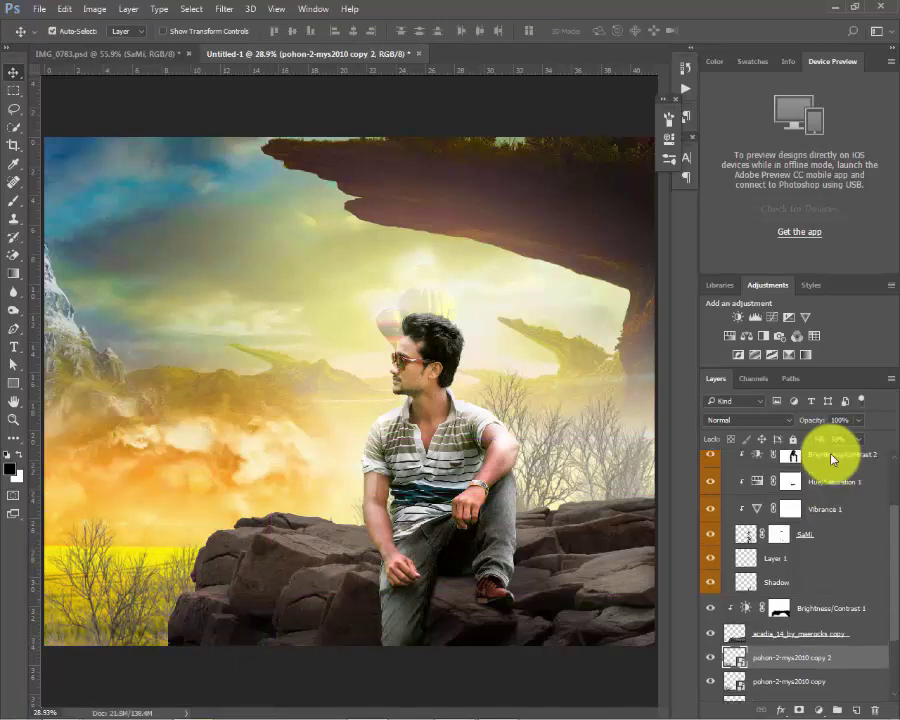
scroll(831, 459, up, 2)
scroll(831, 459, up, 2)
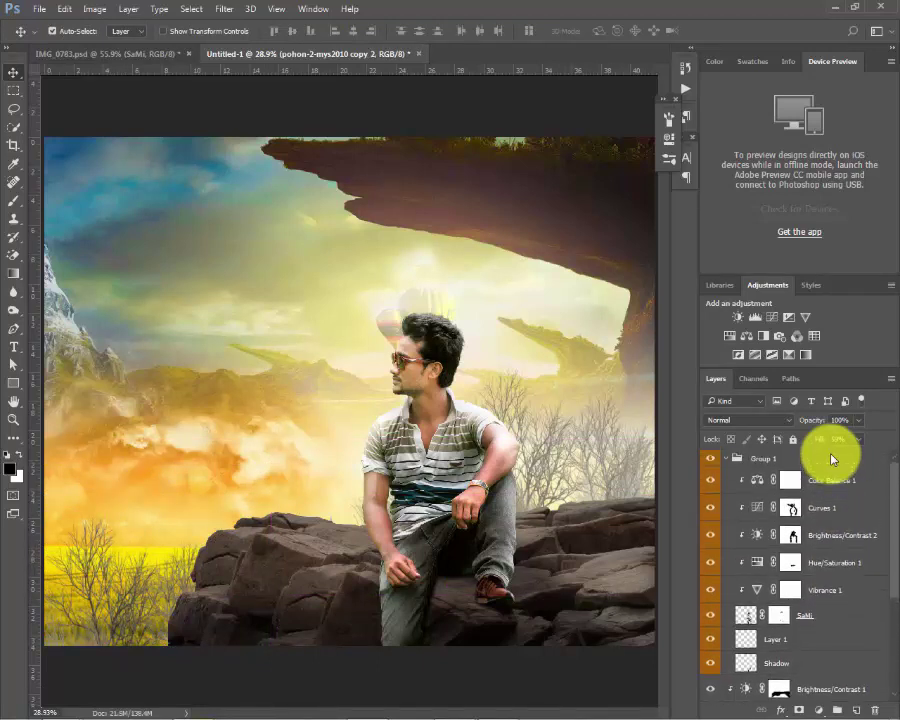
click(726, 458)
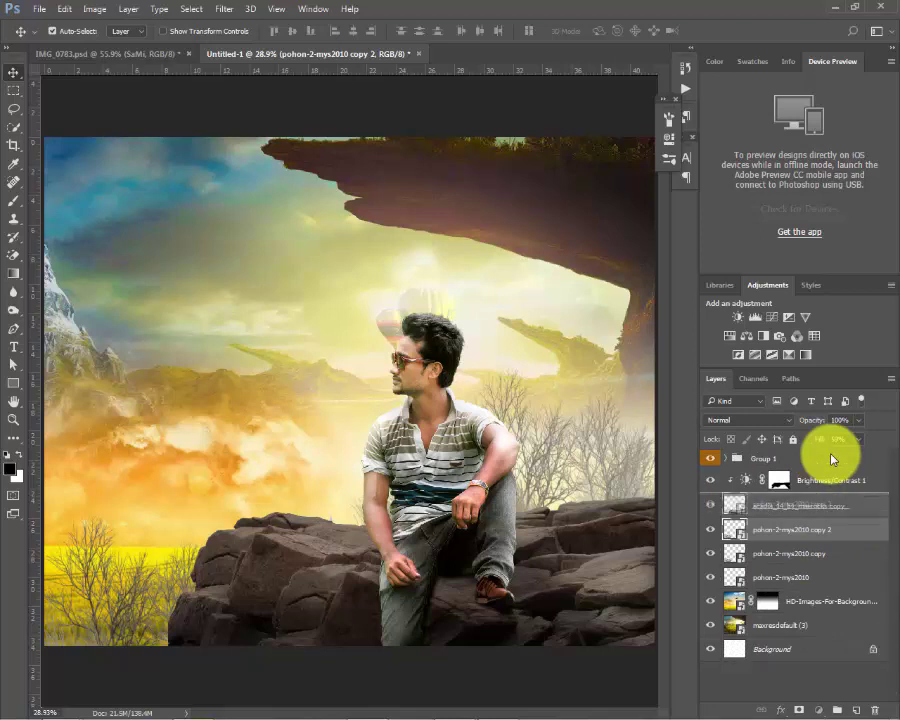
key(ctrl+bracketright)
key(ctrl+t)
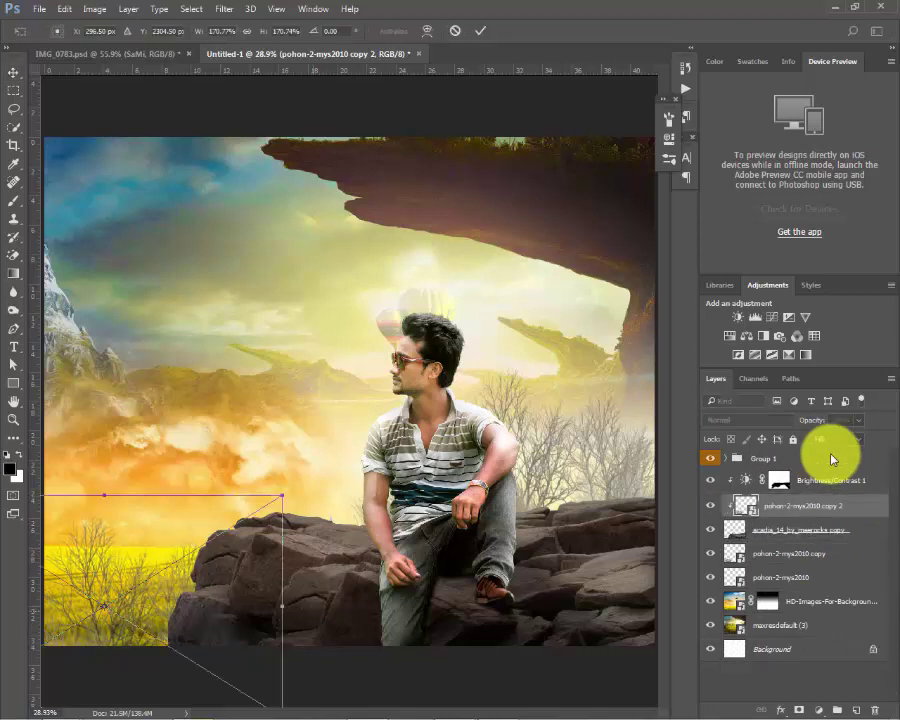
drag(335, 585, 335, 555)
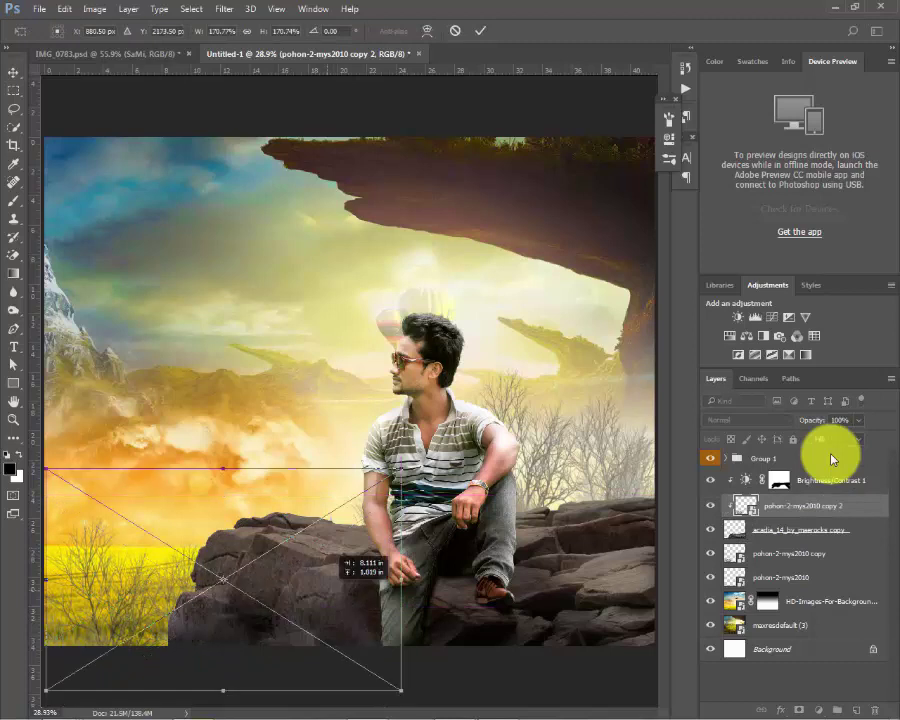
key(Return)
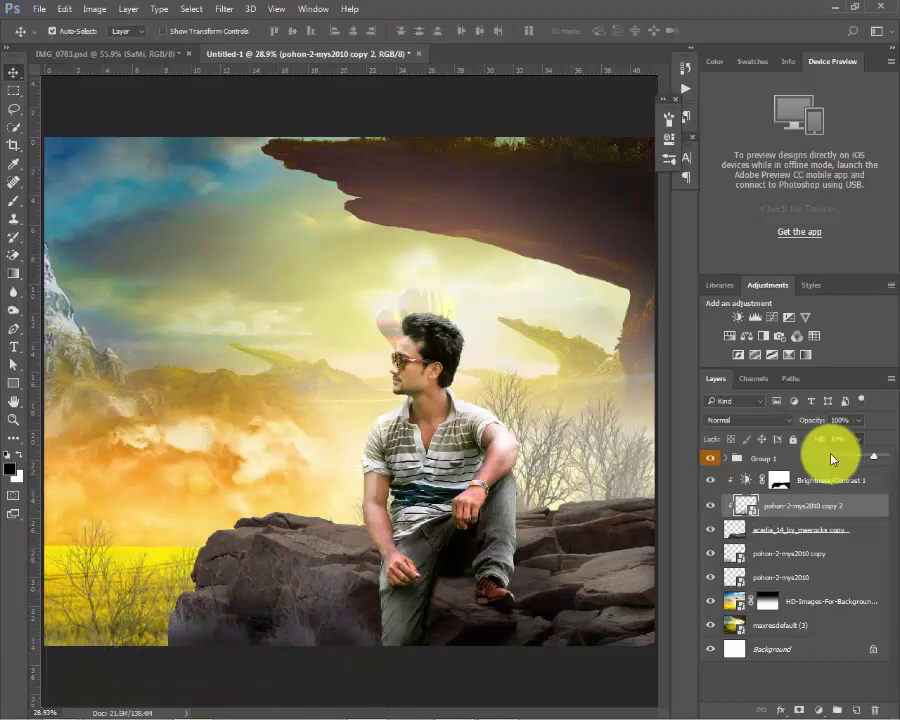
Clip the second tree copy to the layer below and select the Brightness/Contrast adjustment.
key(ctrl+alt+g)
key(alt+bracketright)
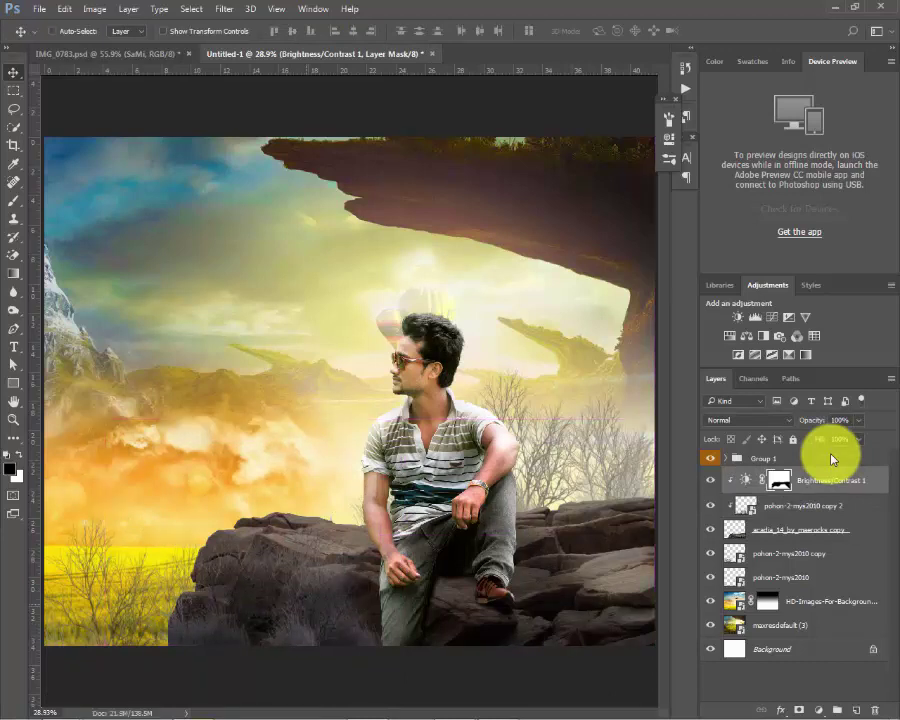
key(ctrl+2)
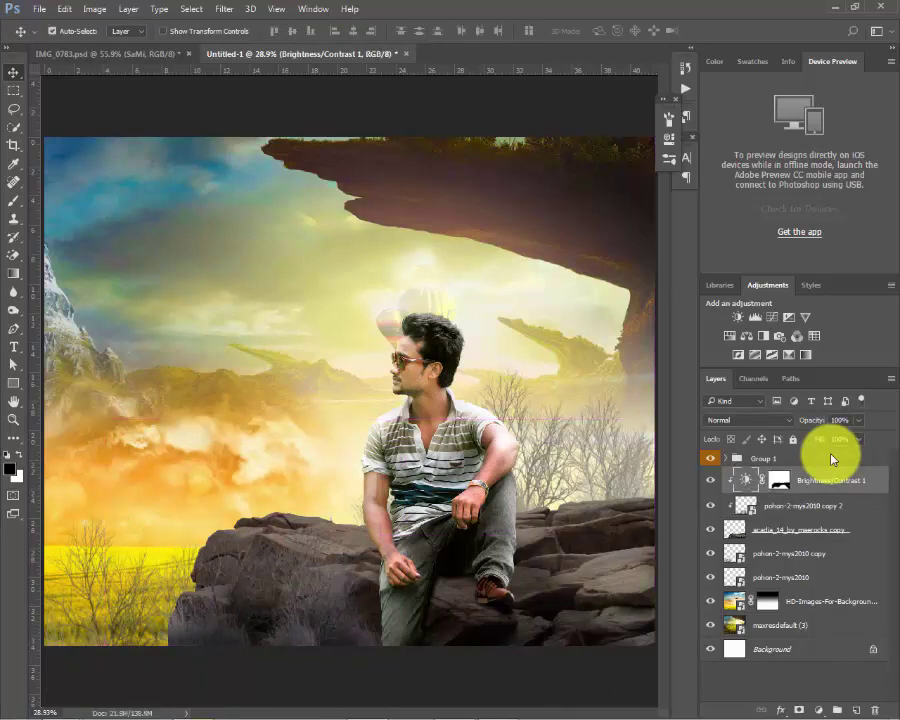
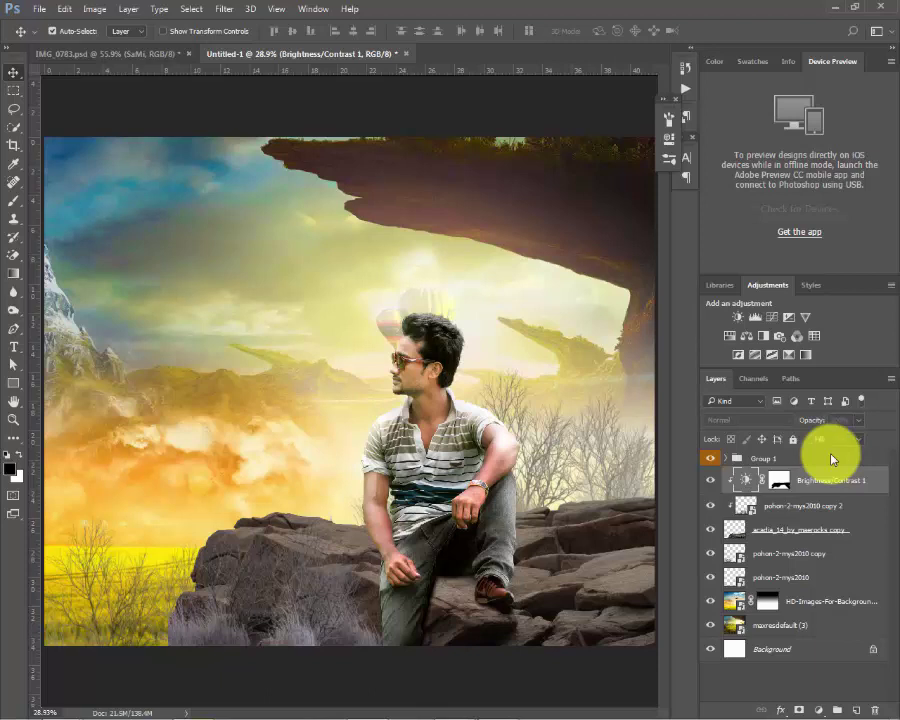
Move the tree copy above Brightness/Contrast 1 and release its clipping mask.
key(alt+bracketleft)
key(ctrl+bracketright)
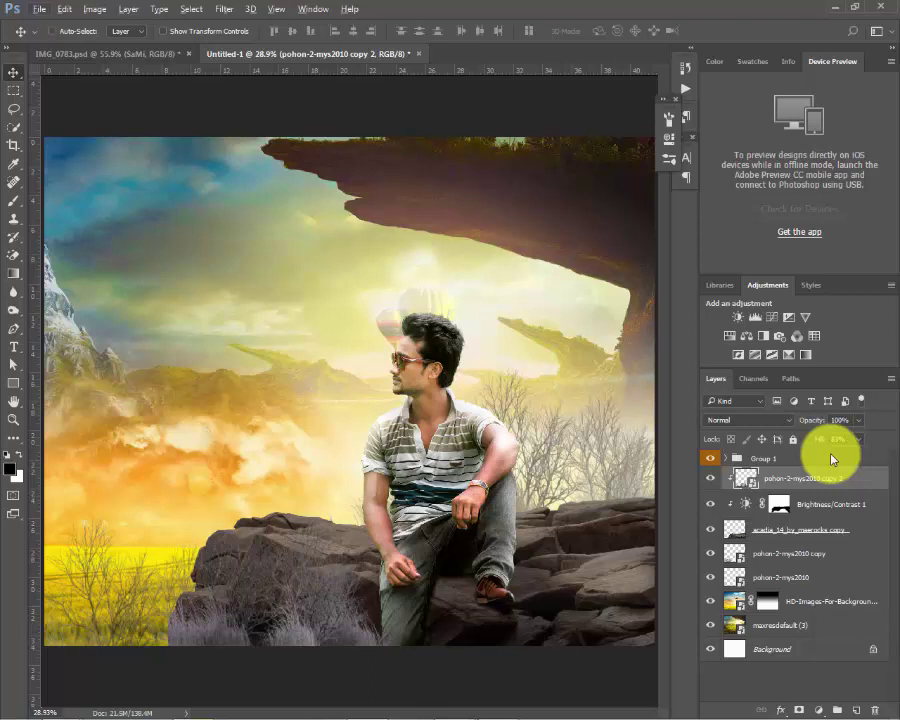
key(ctrl+alt+g)
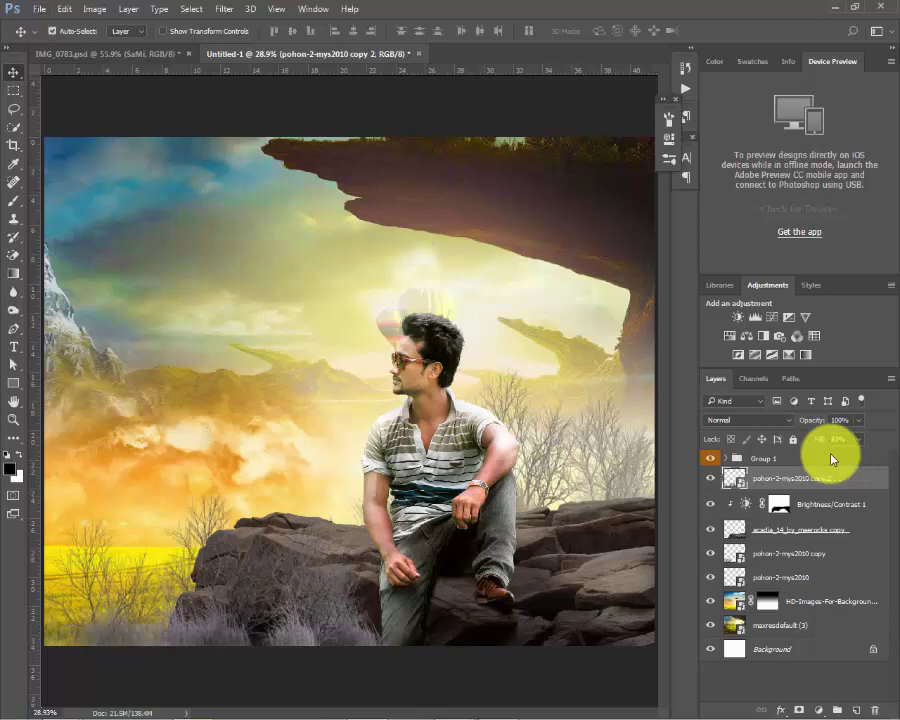
key(ctrl+alt+g)
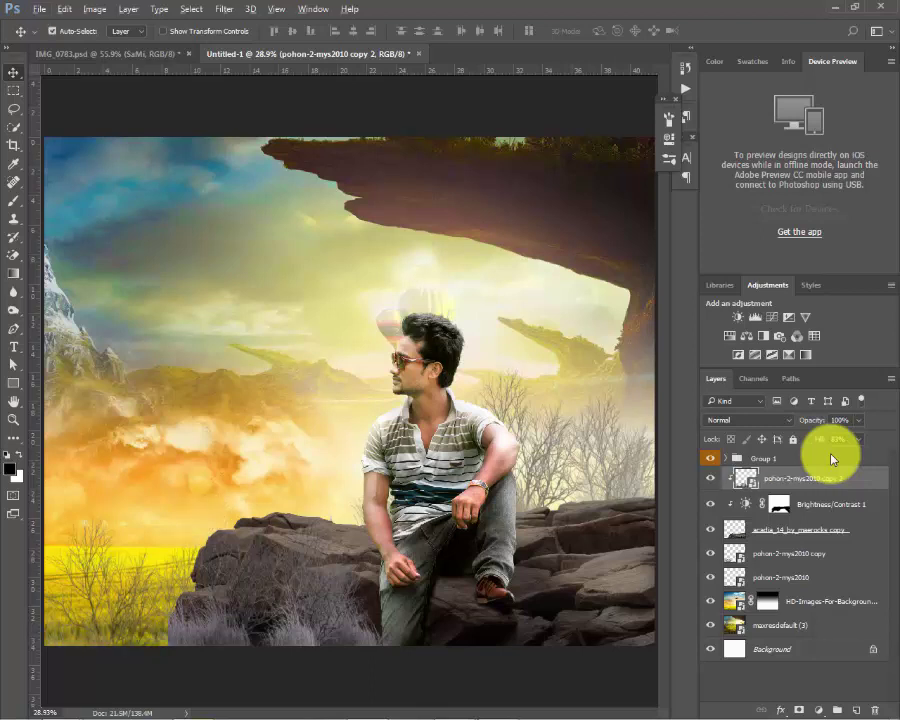
key(ctrl+alt+g)
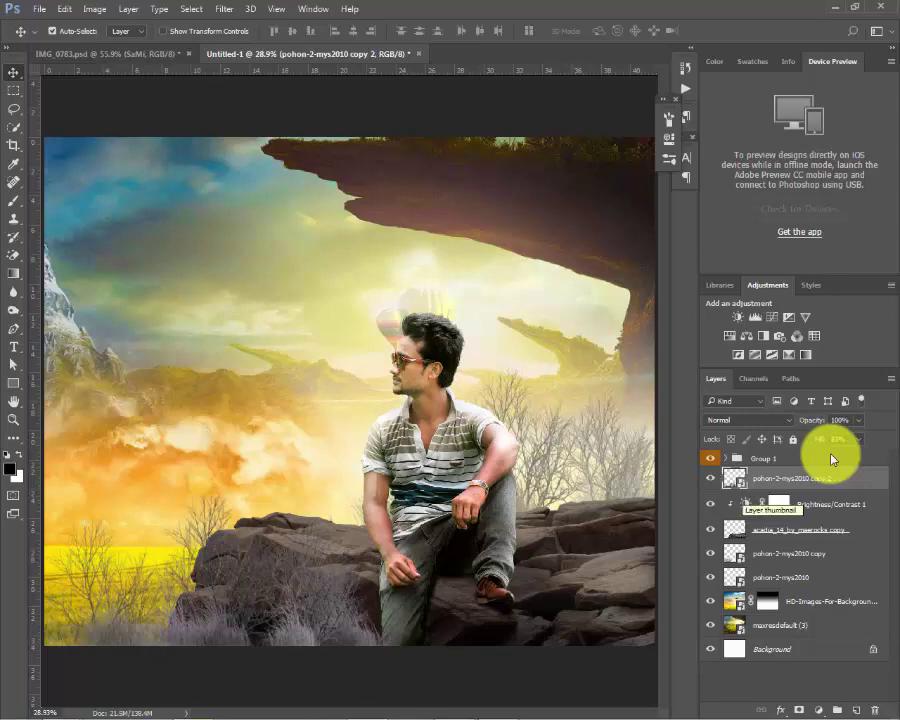
Position the tree copy over the lower-left rocks, rotated slightly clockwise.
key(ctrl+t)
drag(318, 545, 291, 499)
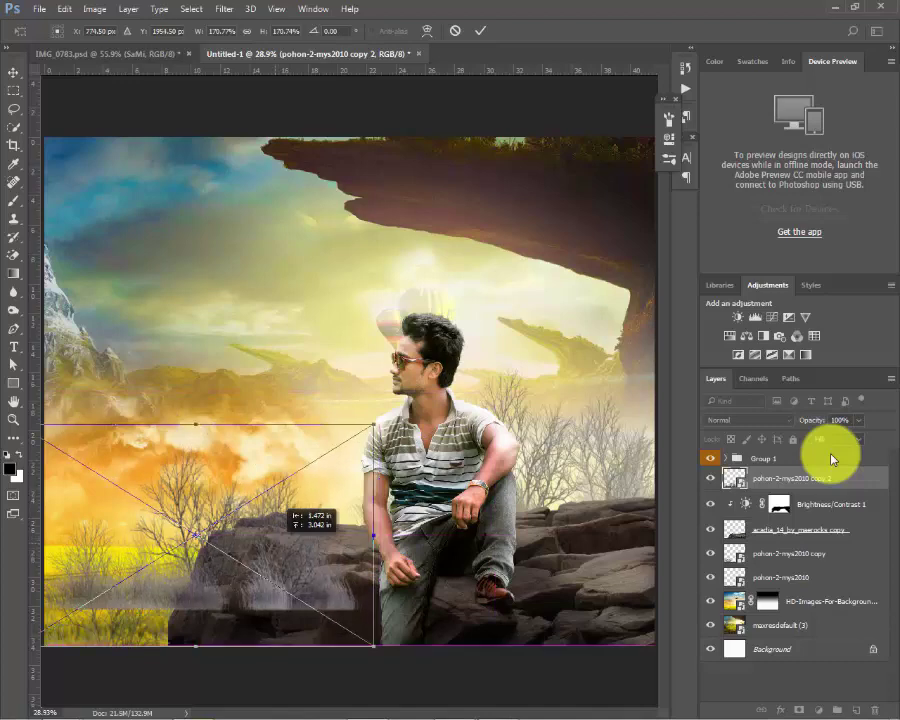
drag(291, 499, 273, 543)
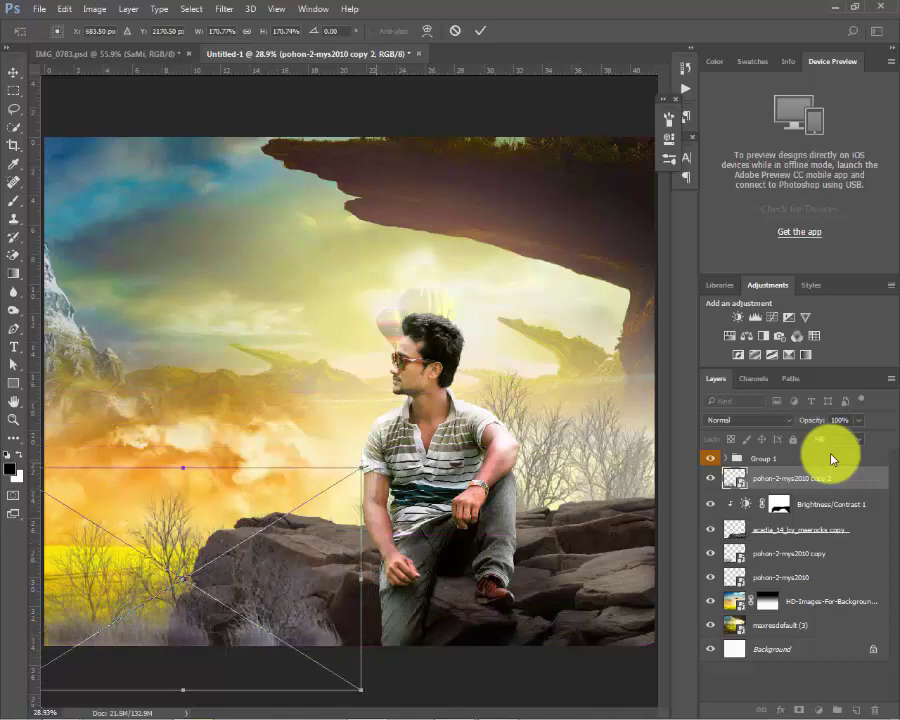
drag(375, 455, 385, 482)
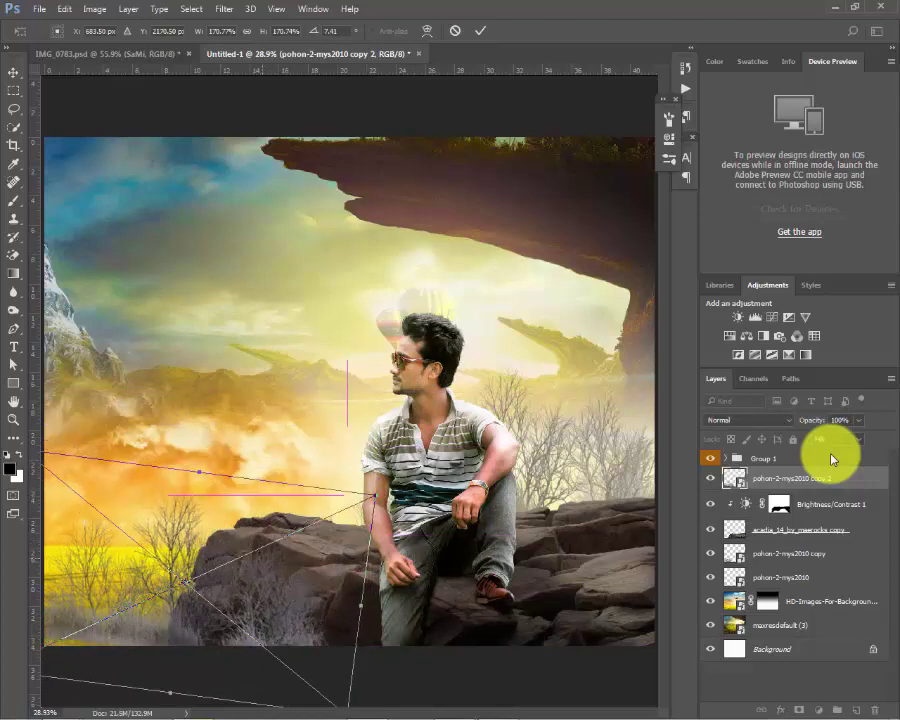
drag(280, 545, 300, 570)
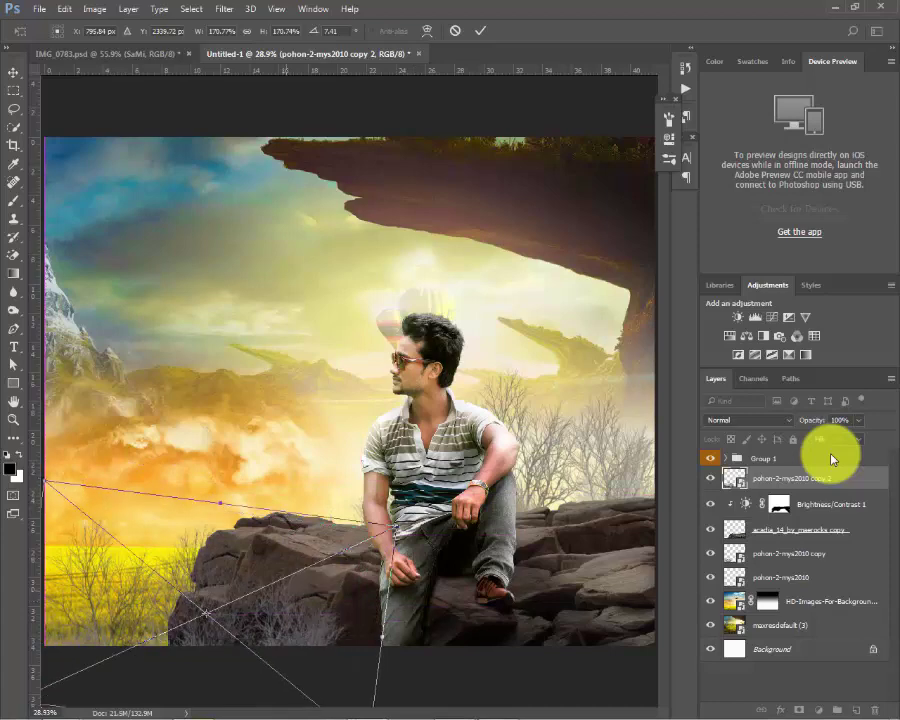
key(Return)
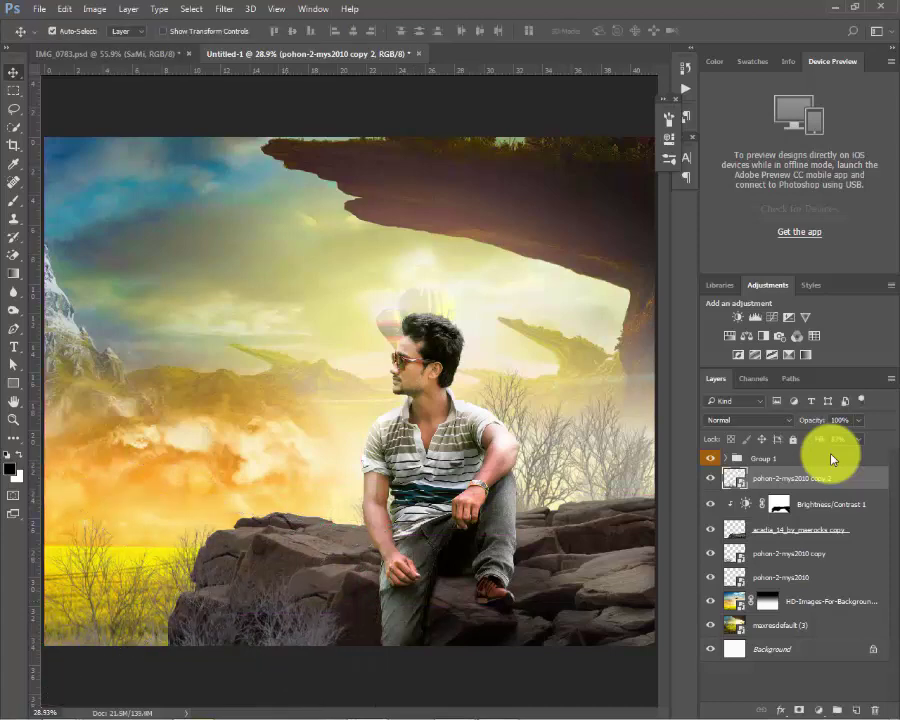
Expand Group 1 and add a new empty layer above Color Balance 1.
key(ctrl+minus)
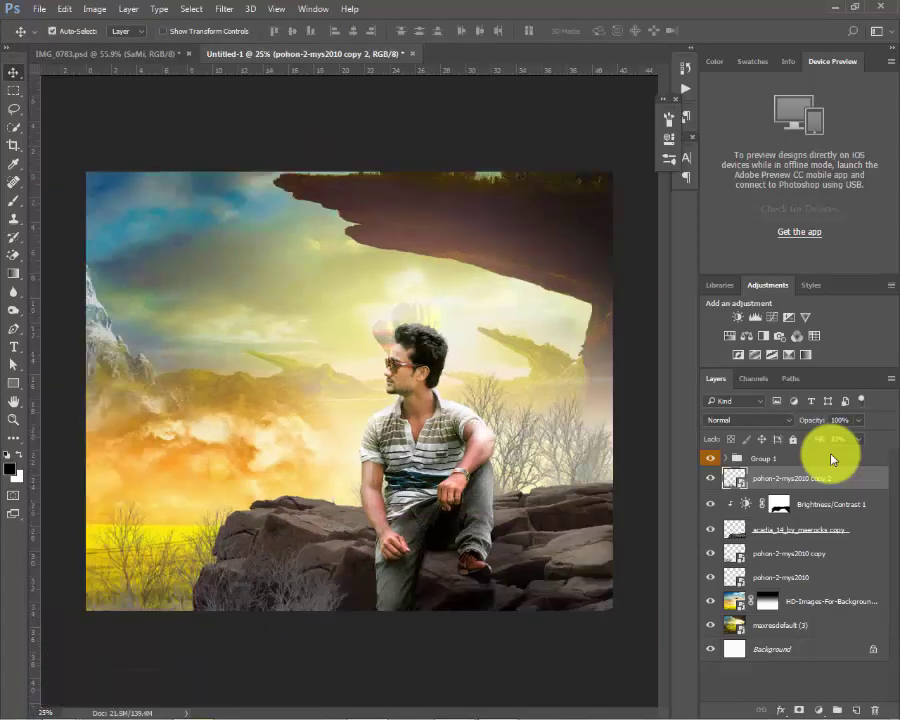
key(ctrl+plus)
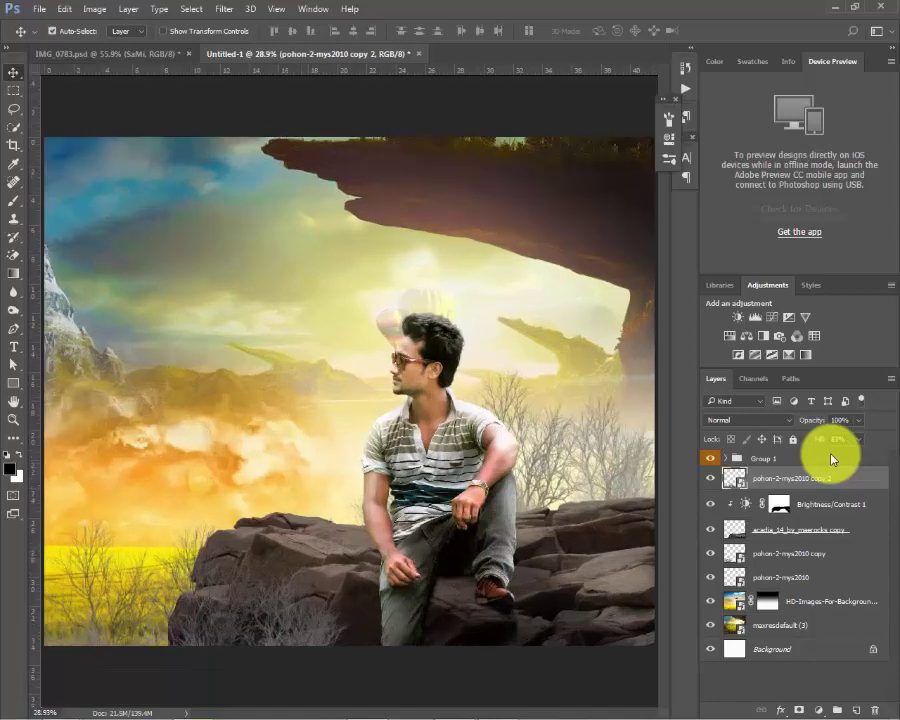
key(ctrl+plus)
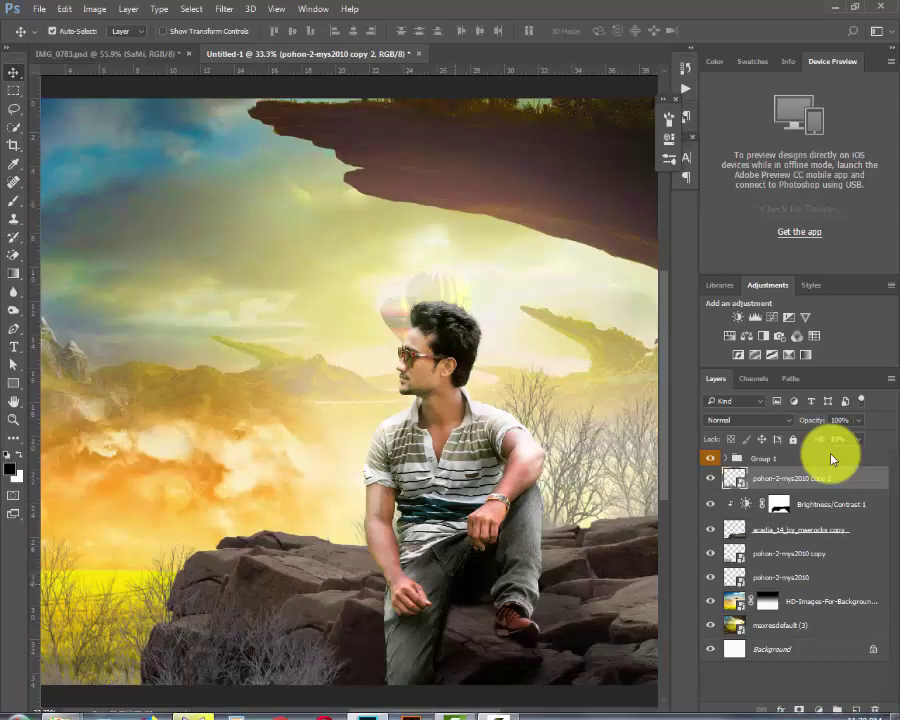
key(End)
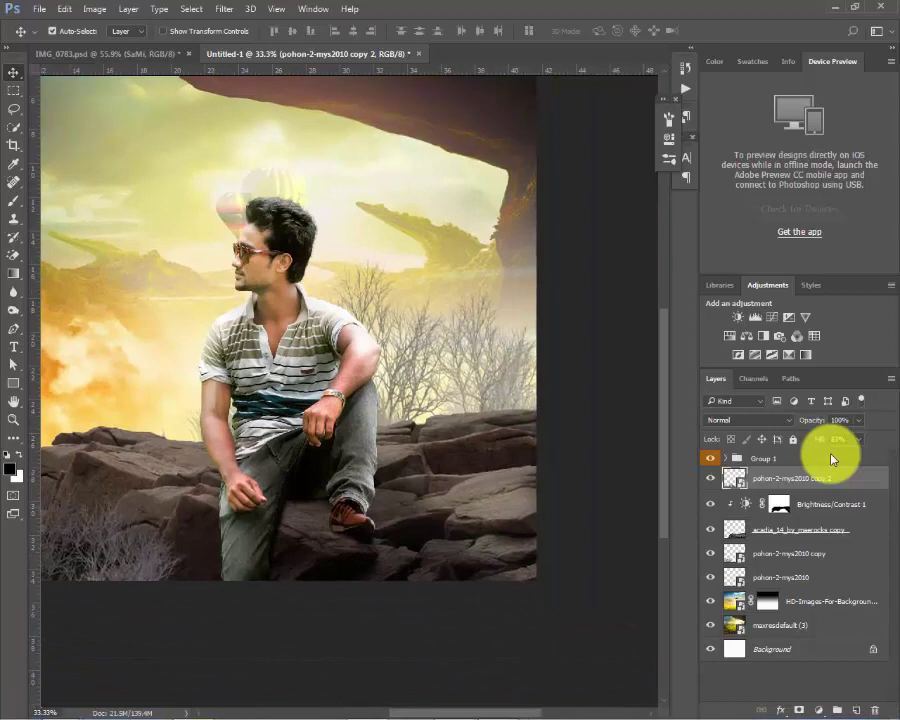
click(725, 458)
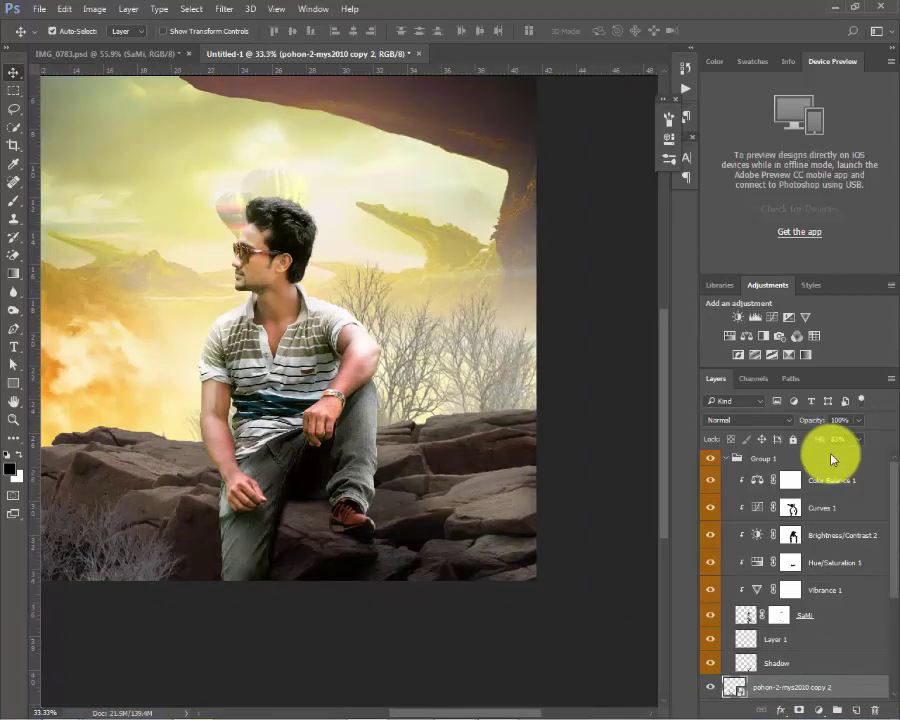
click(822, 480)
key(ctrl+shift+alt+n)
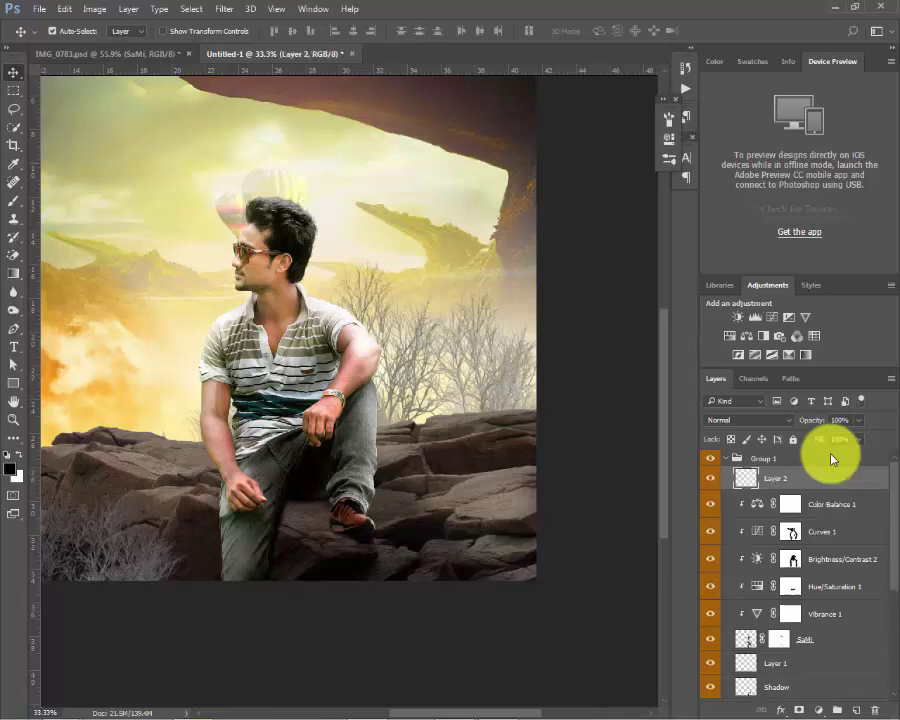
Lasso the shadow area beside the man's leg and fill it with black.
key(w)
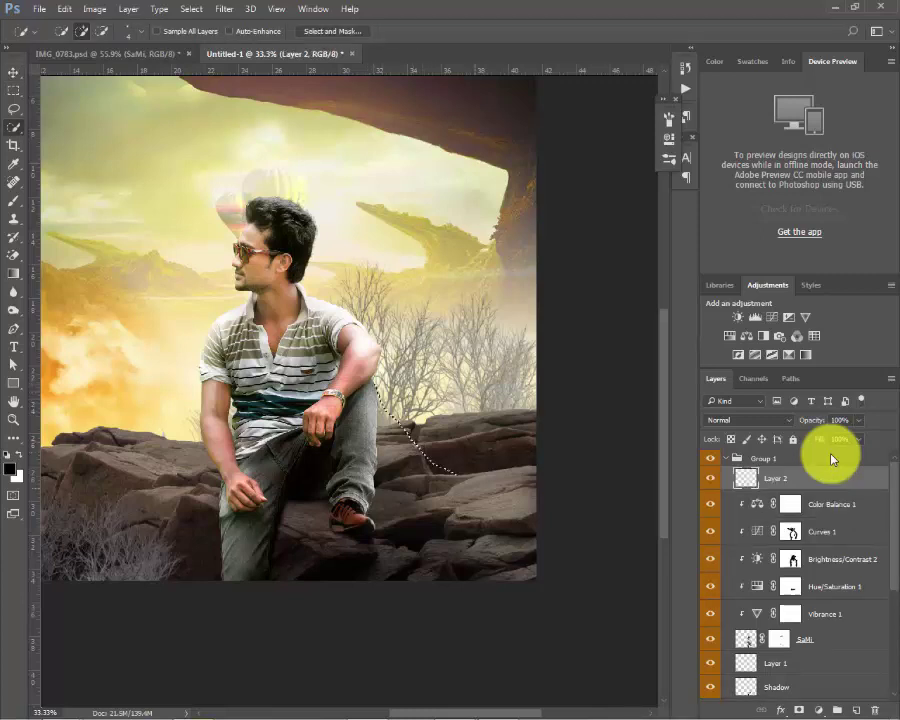
drag(420, 430, 470, 500)
key(ctrl+d)
key(l)
drag(418, 432, 486, 472)
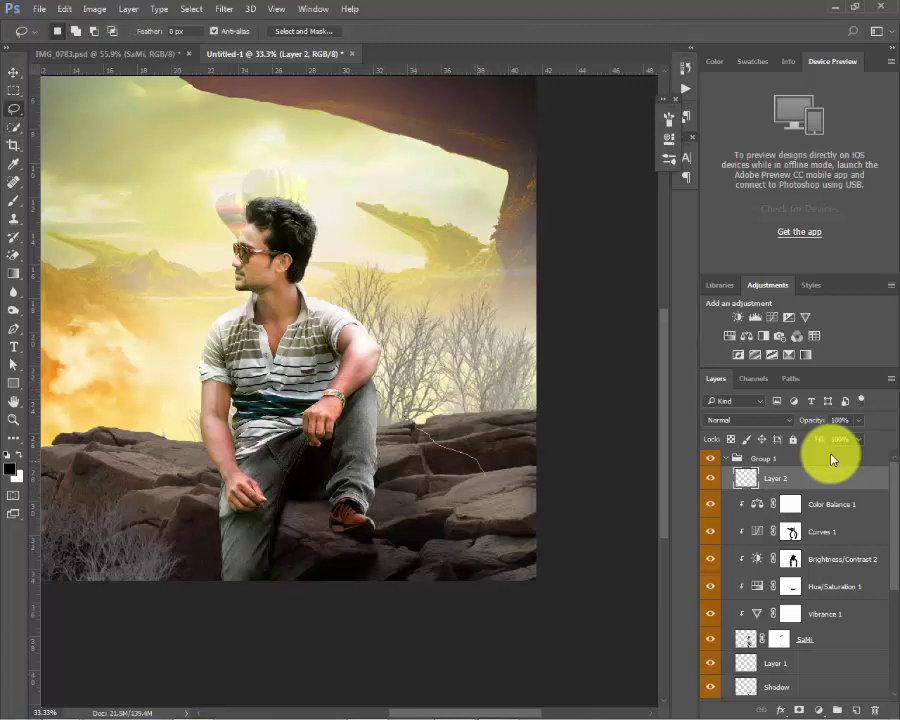
mouse_move(530, 541)
mouse_down()
mouse_move(416, 561)
mouse_move(359, 433)
mouse_move(371, 393)
mouse_up()
key(alt+BackSpace)
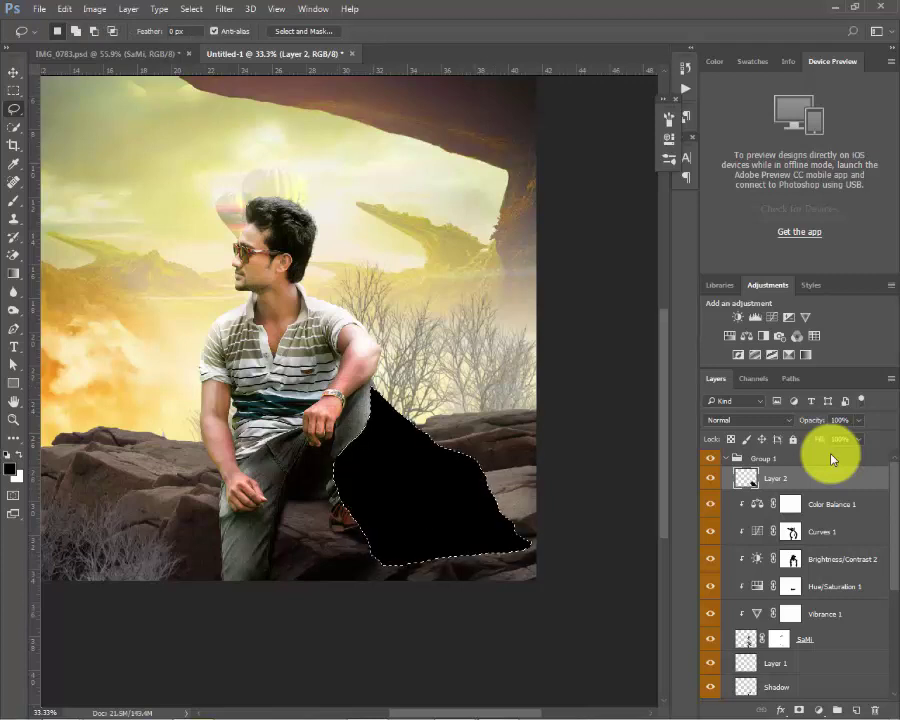
key(ctrl+d)
Soften the black shadow shape with a Gaussian Blur of radius 26.3.
key(alt+t)
key(Down)
key(Down)
key(Down)
key(Right)
key(Down)
key(Down)
key(Down)
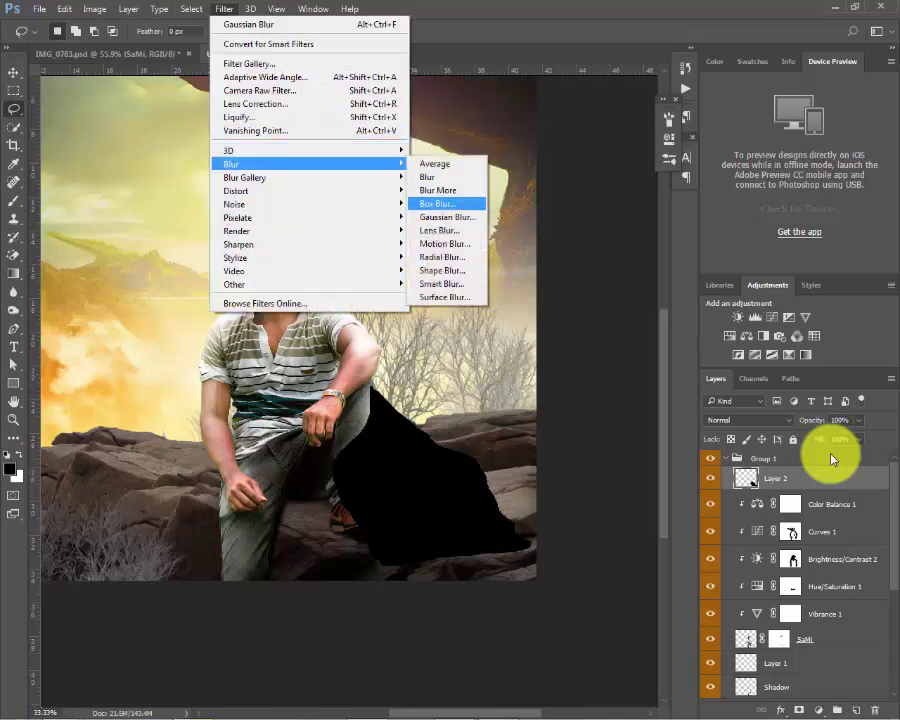
key(Down)
key(Return)
text(26.3)
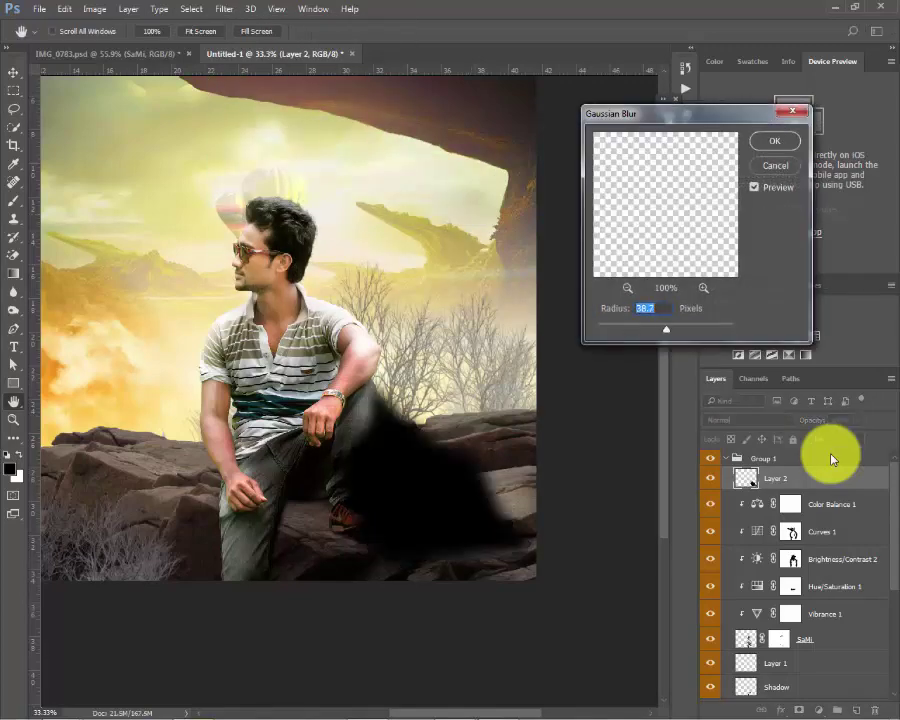
key(Return)
Shrink the shadow to about 84% and distort its corners across the rocks.
key(l)
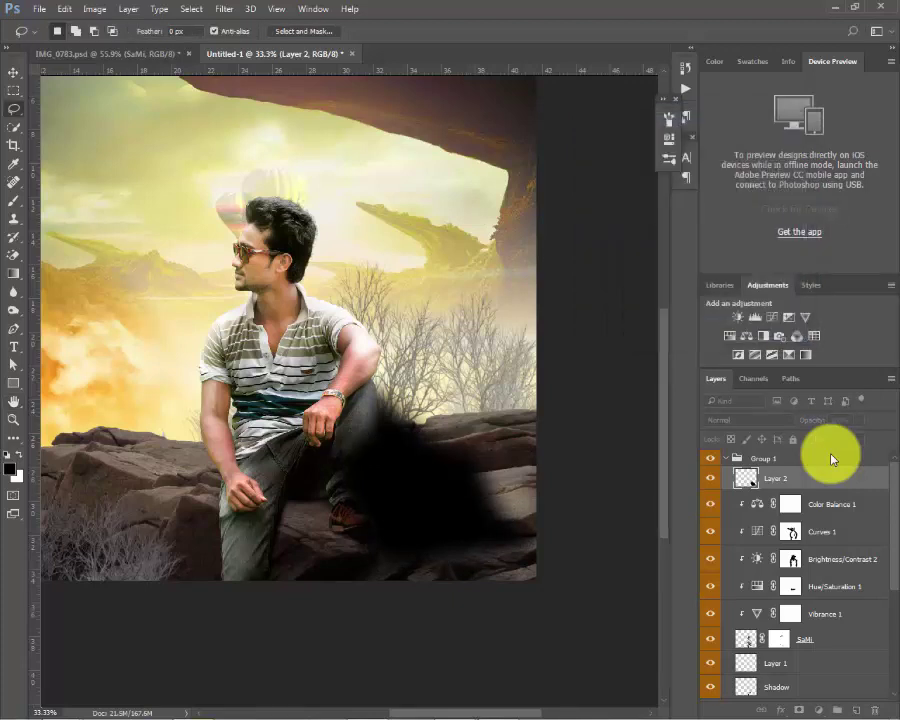
key(ctrl+t)
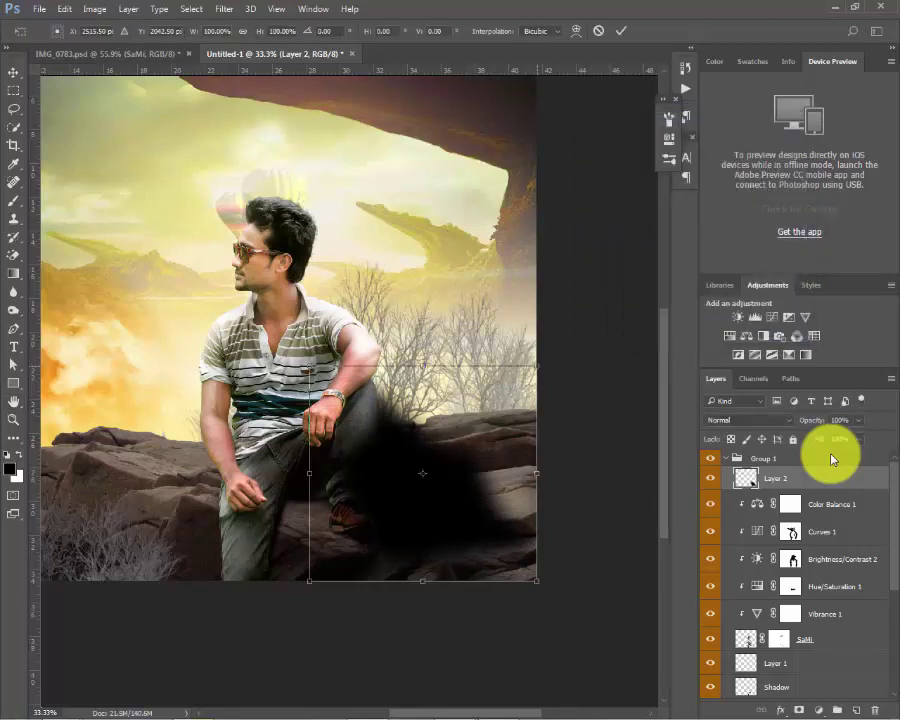
drag(537, 366, 518, 382)
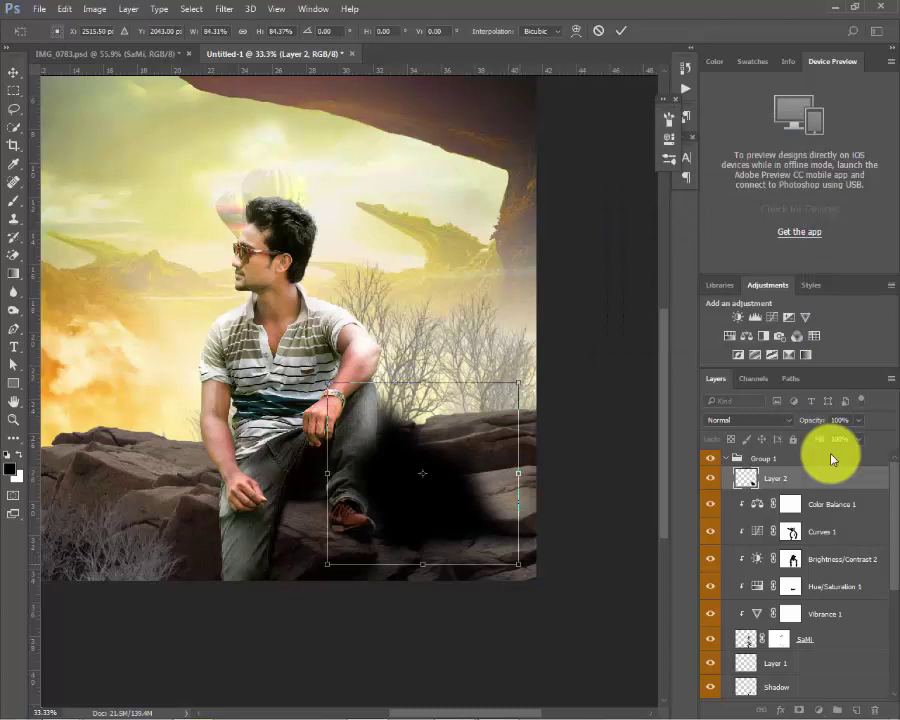
drag(518, 563, 576, 615)
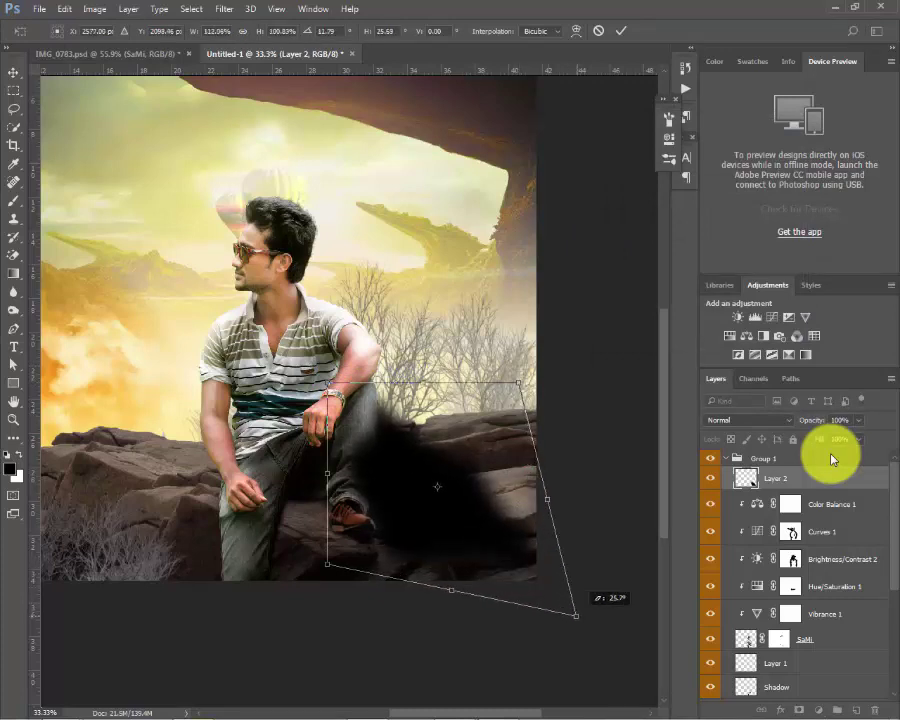
drag(328, 563, 320, 571)
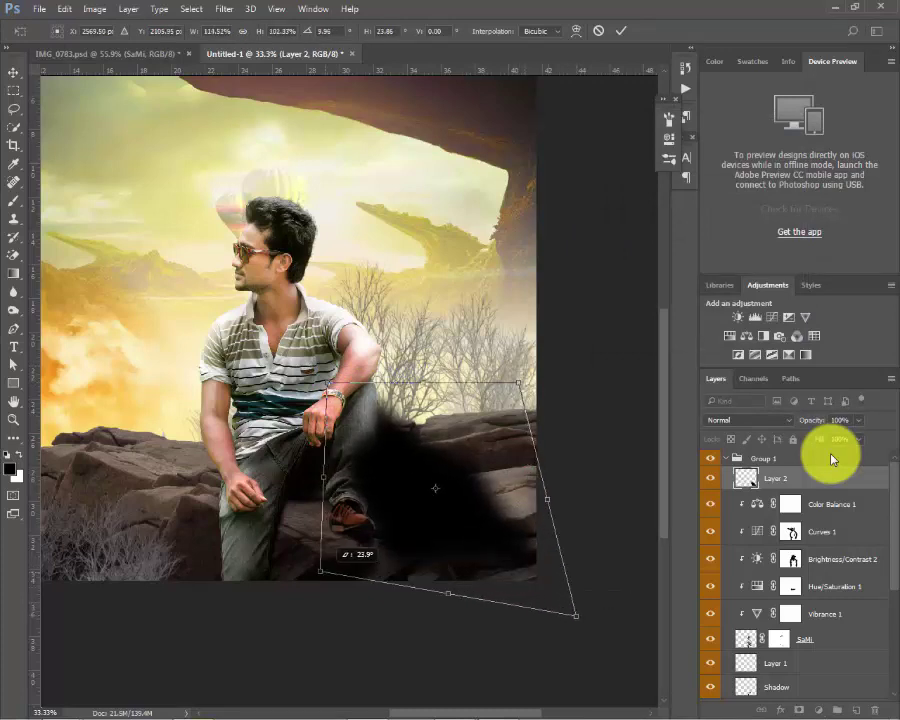
key(Return)
Lower the shadow layer's fill and move it out of Group 1, just below the group.
key(l)
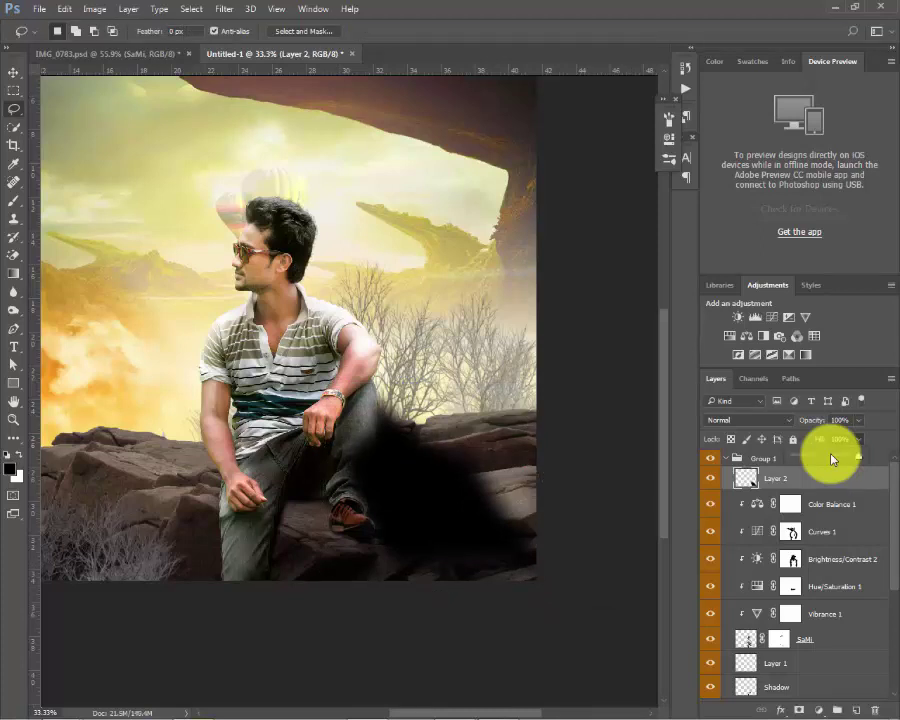
drag(832, 459, 830, 459)
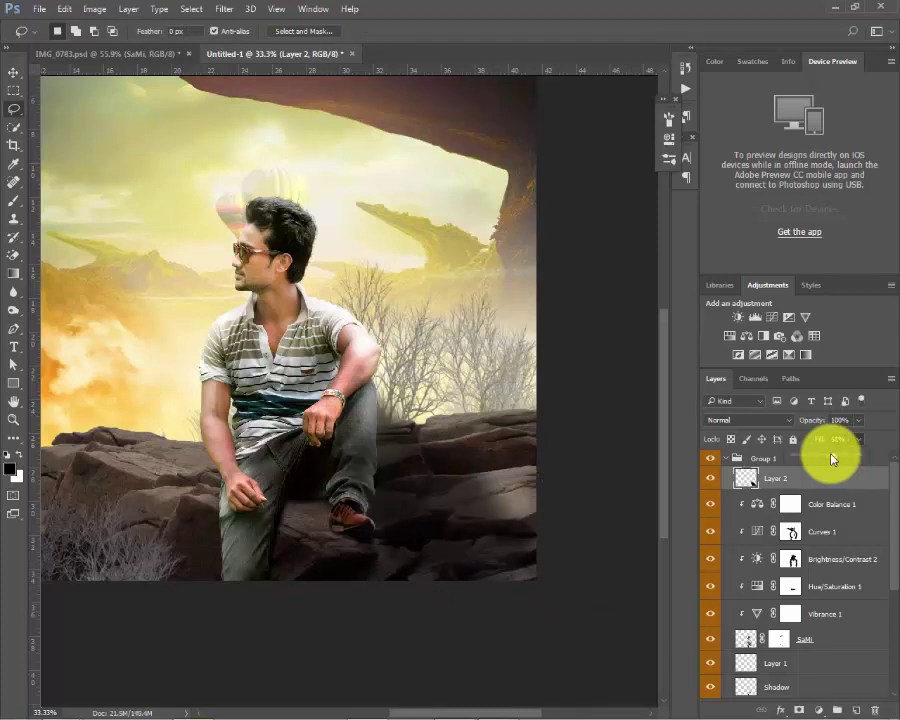
key(v)
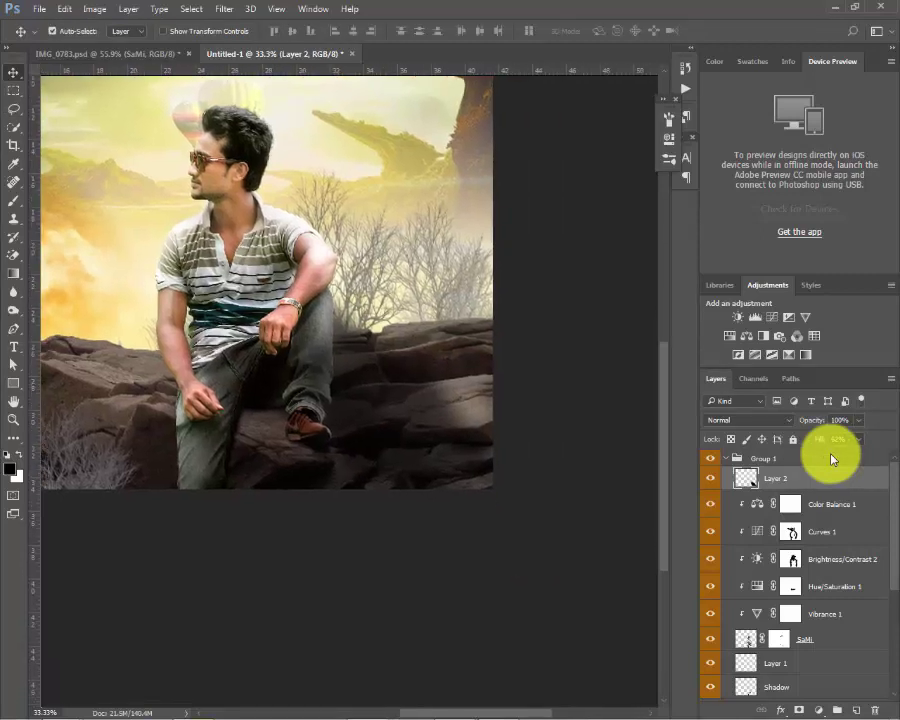
key(ctrl+bracketright)
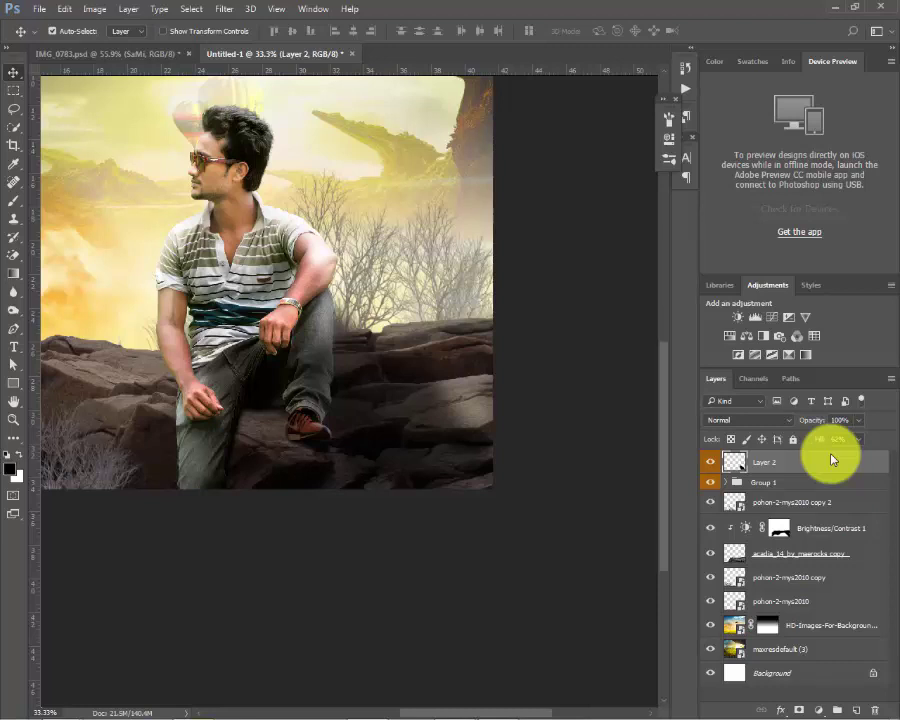
key(ctrl+bracketleft)
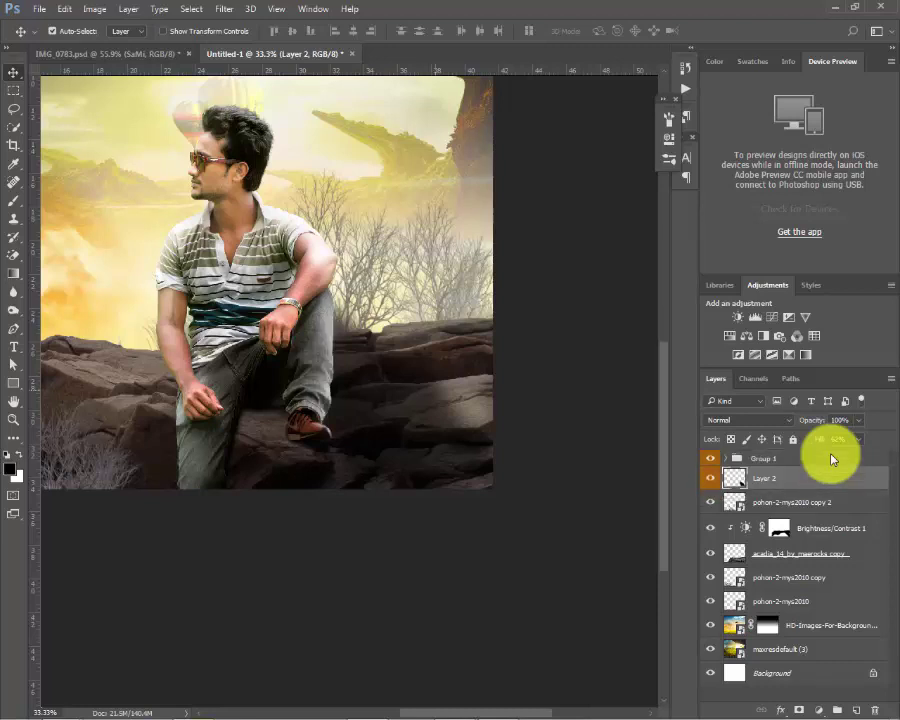
Distort the shadow's corners so it slants across the rocks.
key(ctrl+t)
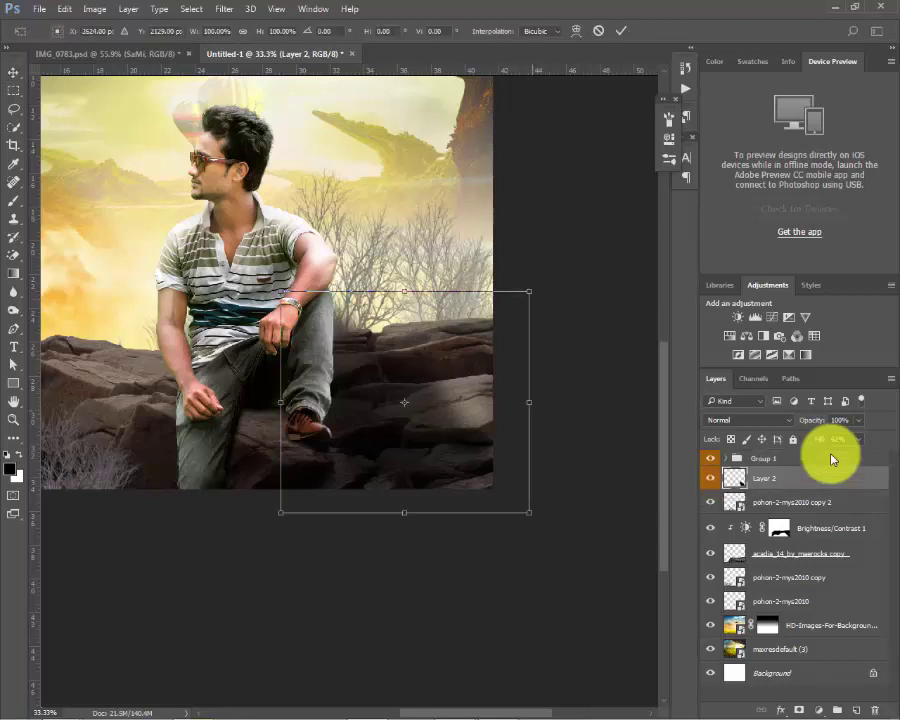
drag(528, 291, 503, 313)
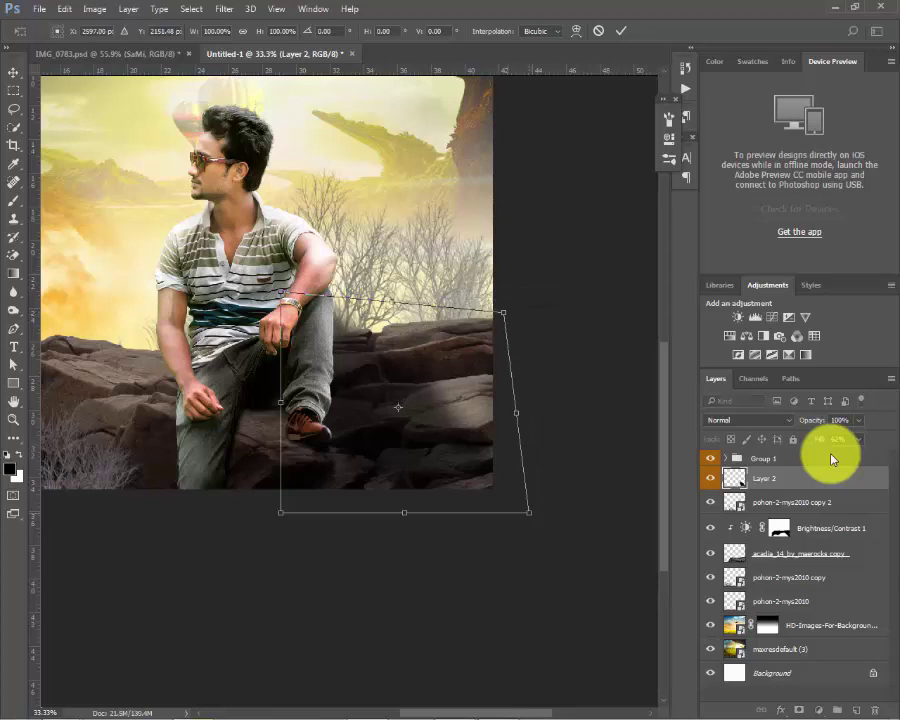
mouse_move(528, 512)
mouse_down()
mouse_move(585, 518)
mouse_move(593, 540)
mouse_up()
drag(503, 313, 489, 329)
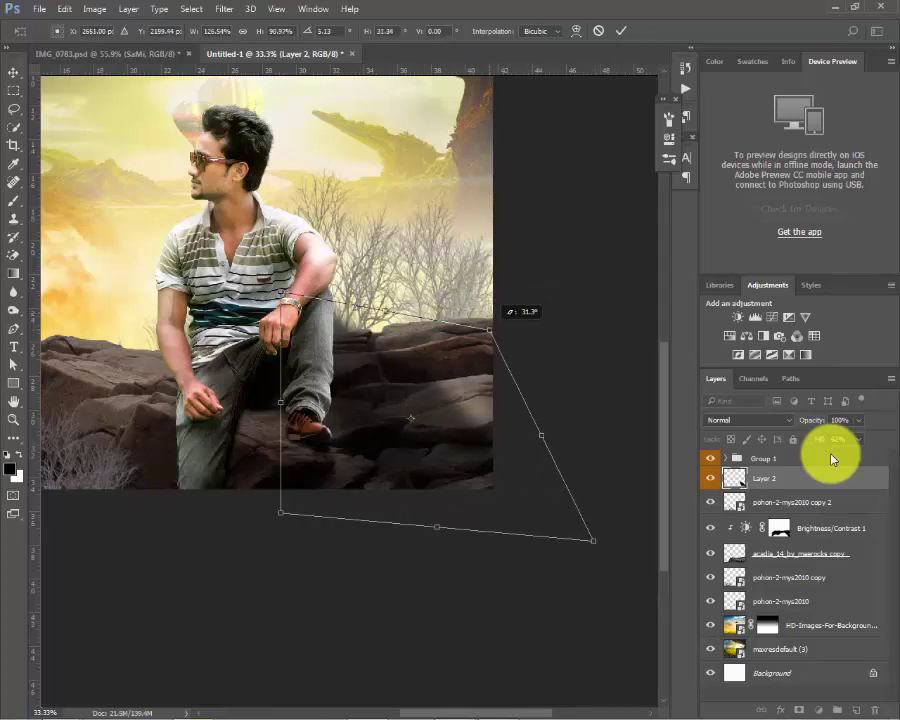
drag(281, 512, 277, 514)
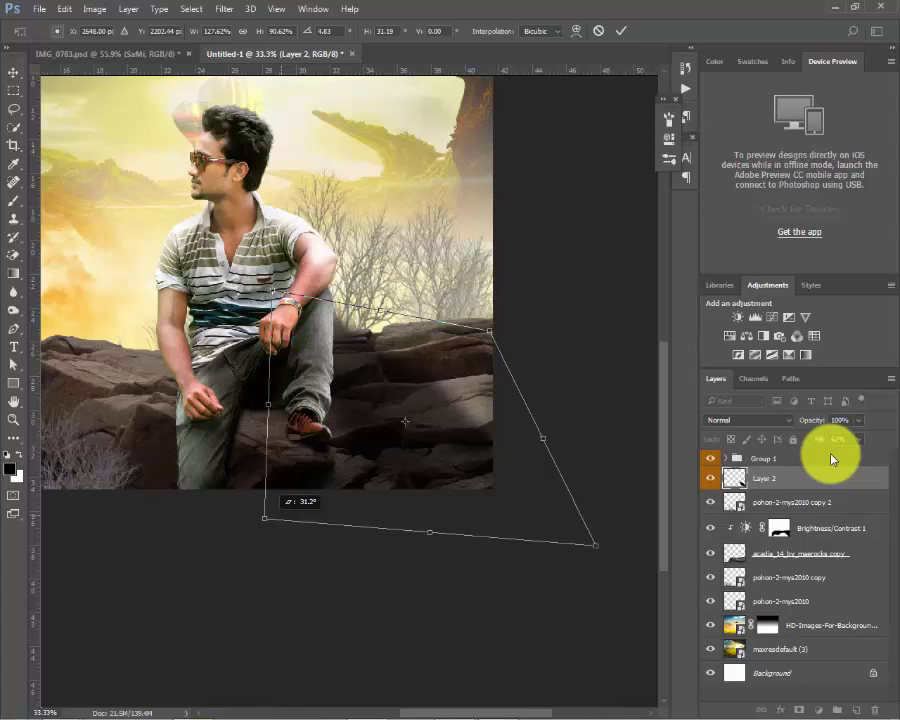
key(Return)
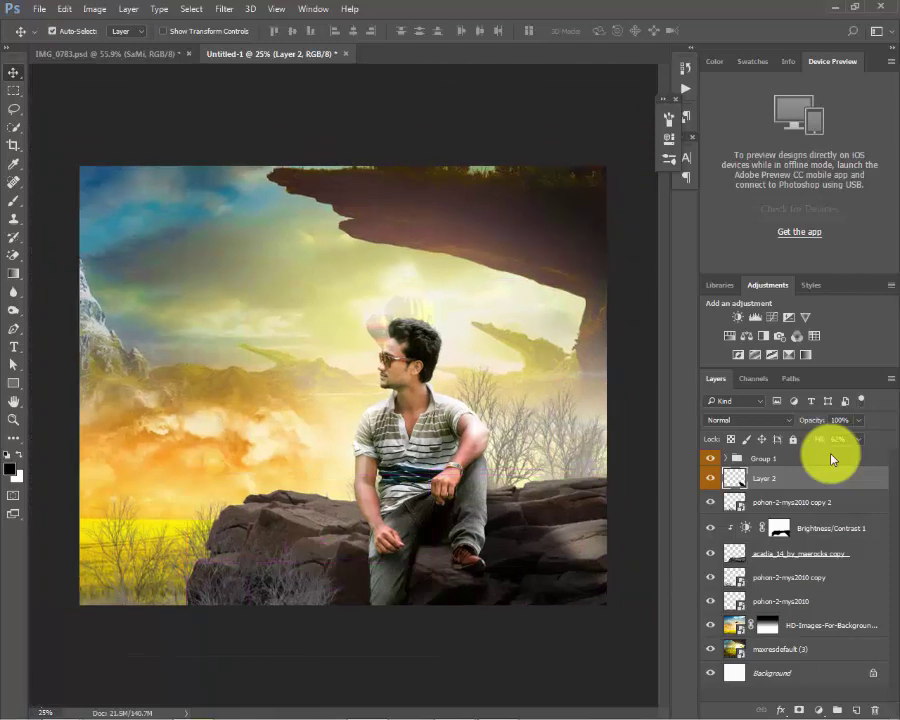
Tilt the shadow slightly, fit the image to the window, and switch to Downloads.
key(ctrl+t)
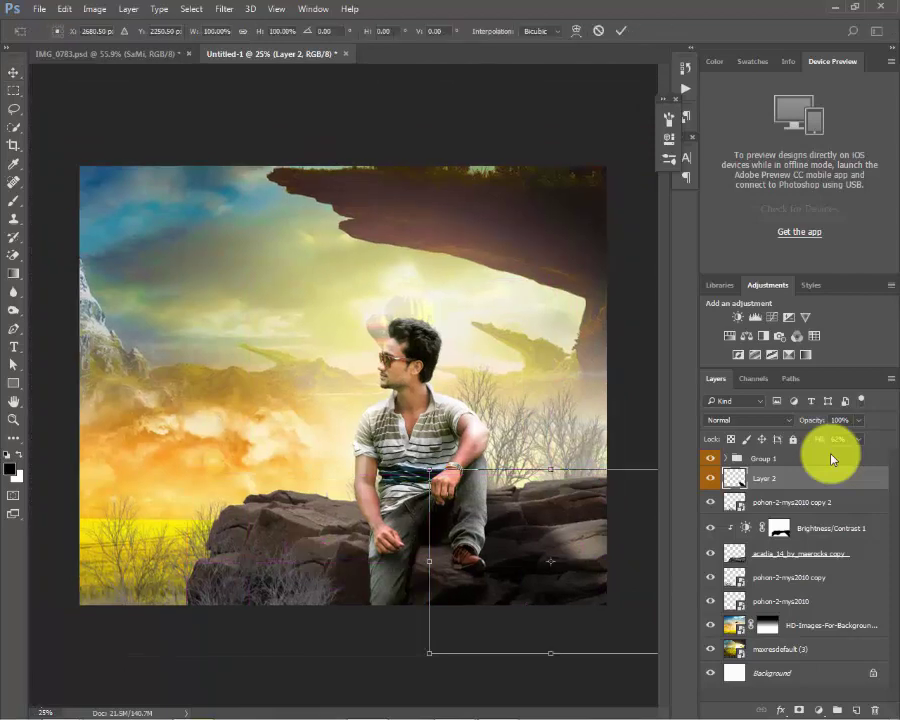
drag(640, 660, 630, 668)
mouse_move(590, 545)
mouse_down()
mouse_move(592, 538)
mouse_move(552, 549)
mouse_up()
key(Return)
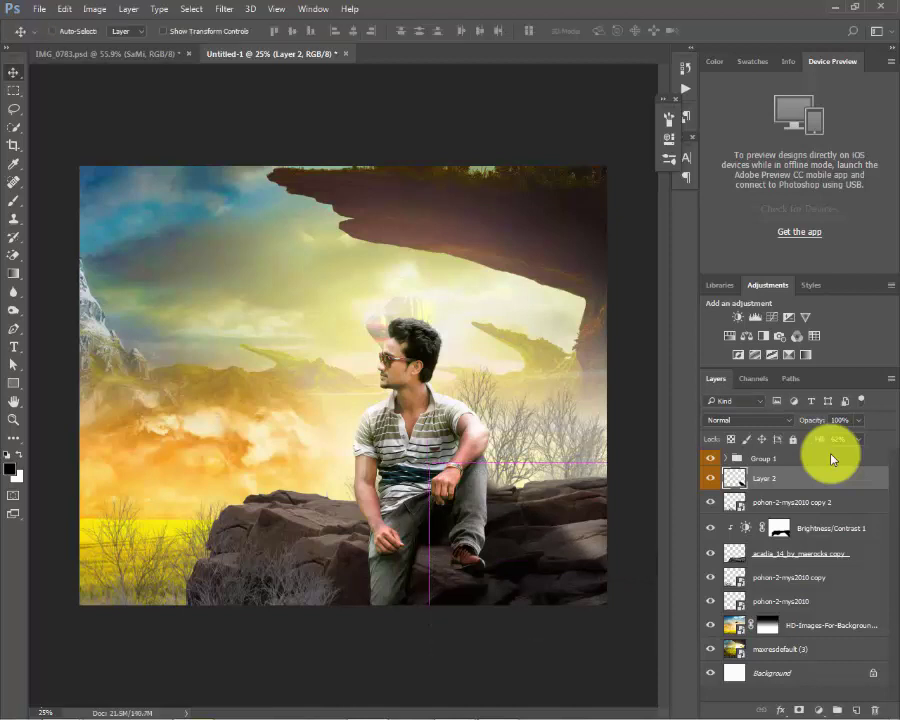
key(ctrl+0)
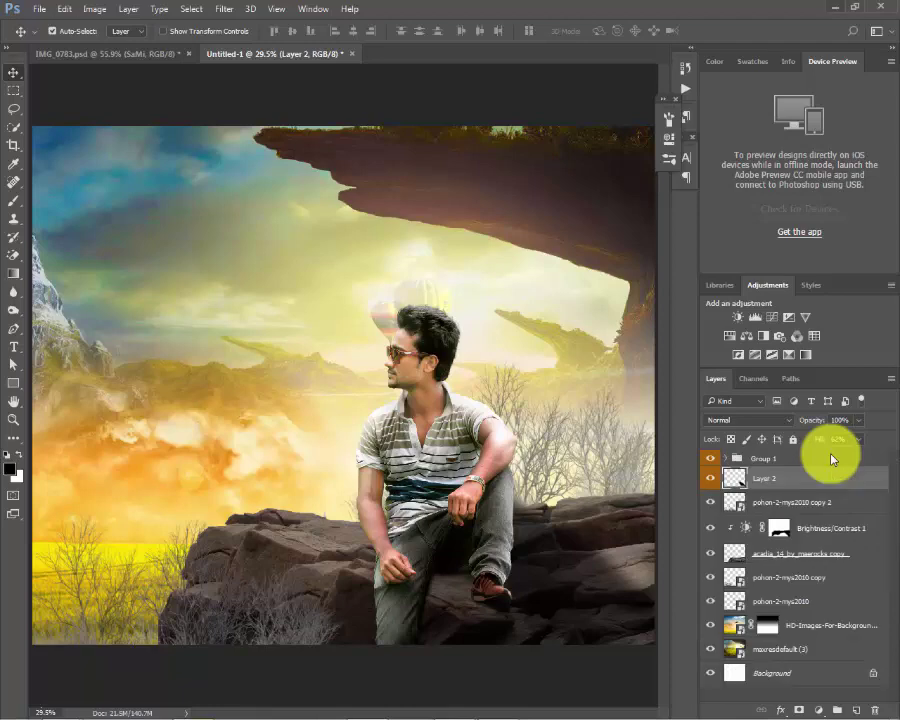
key(alt+Tab)
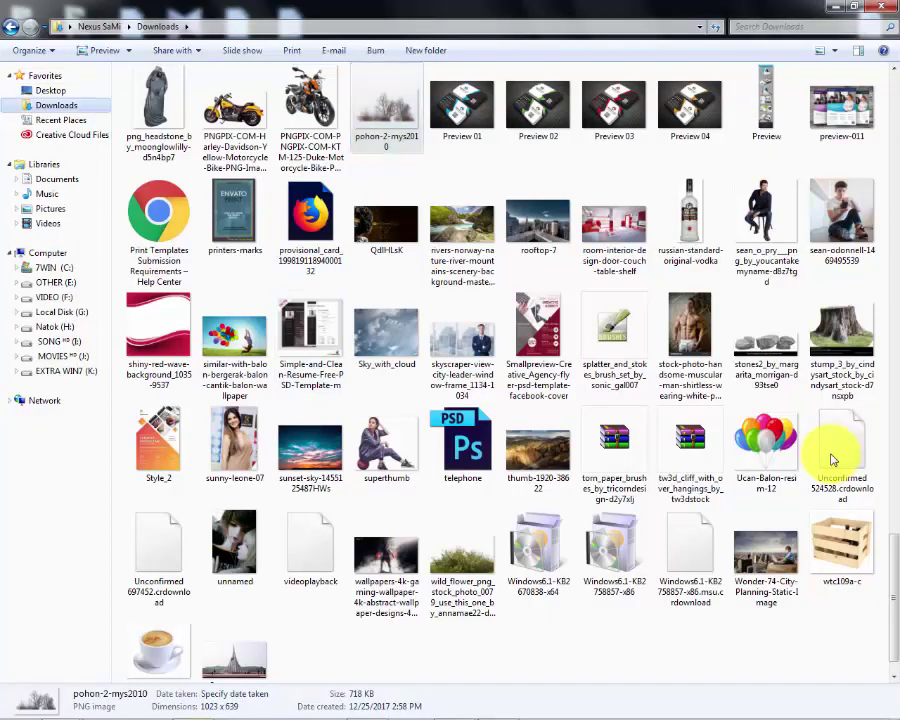
Bring the balloon image into the composite as Layer 3, below maxresdefault.
scroll(832, 459, up, 5)
key(alt+Tab)
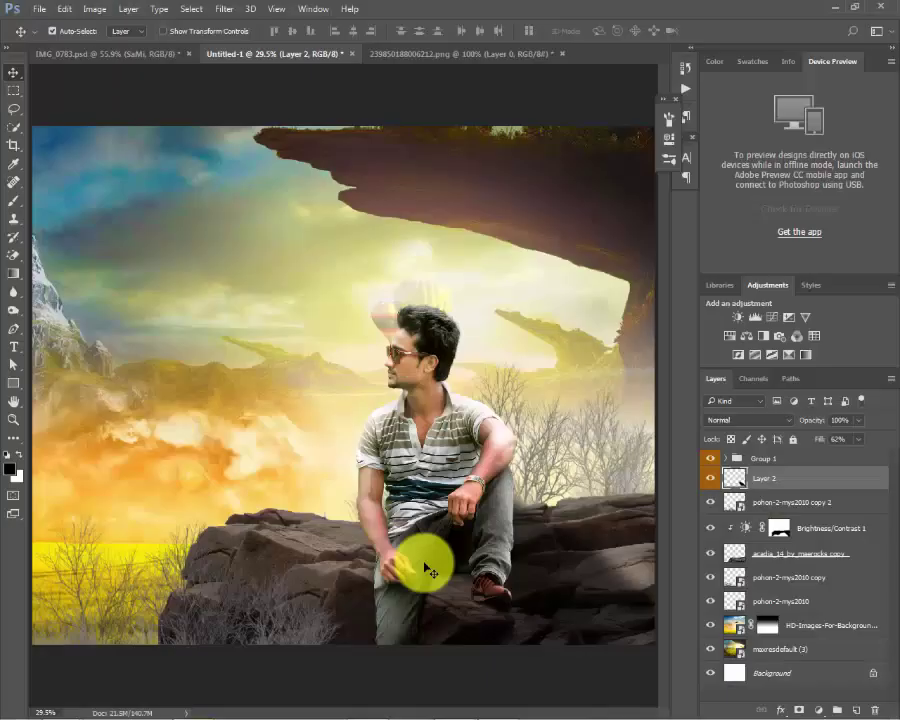
click(415, 55)
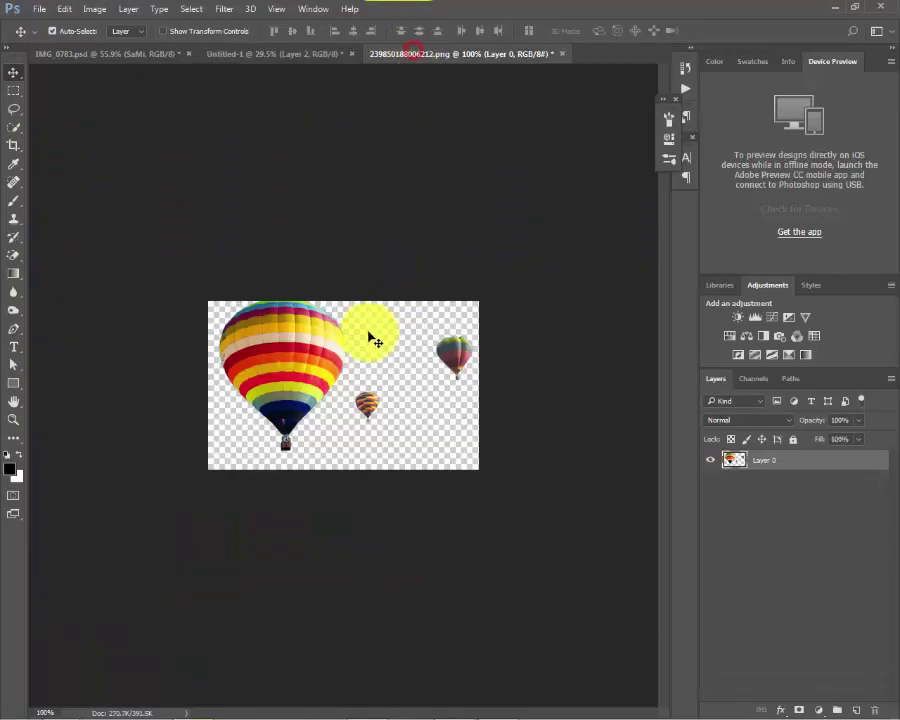
mouse_move(371, 335)
mouse_down()
mouse_move(306, 64)
mouse_move(306, 357)
mouse_move(225, 437)
mouse_move(235, 389)
mouse_up()
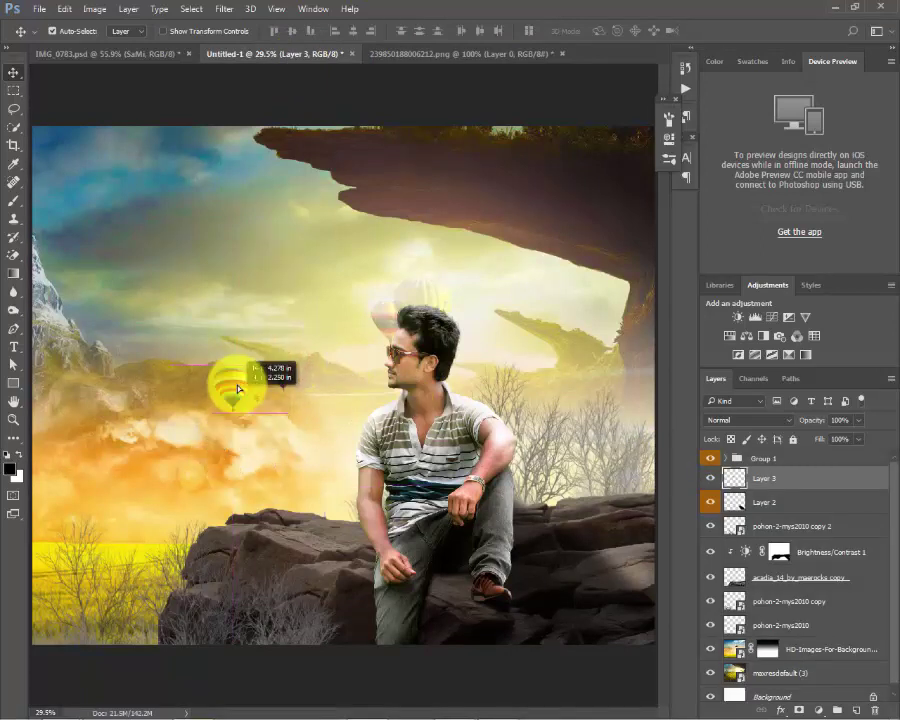
drag(792, 488, 796, 603)
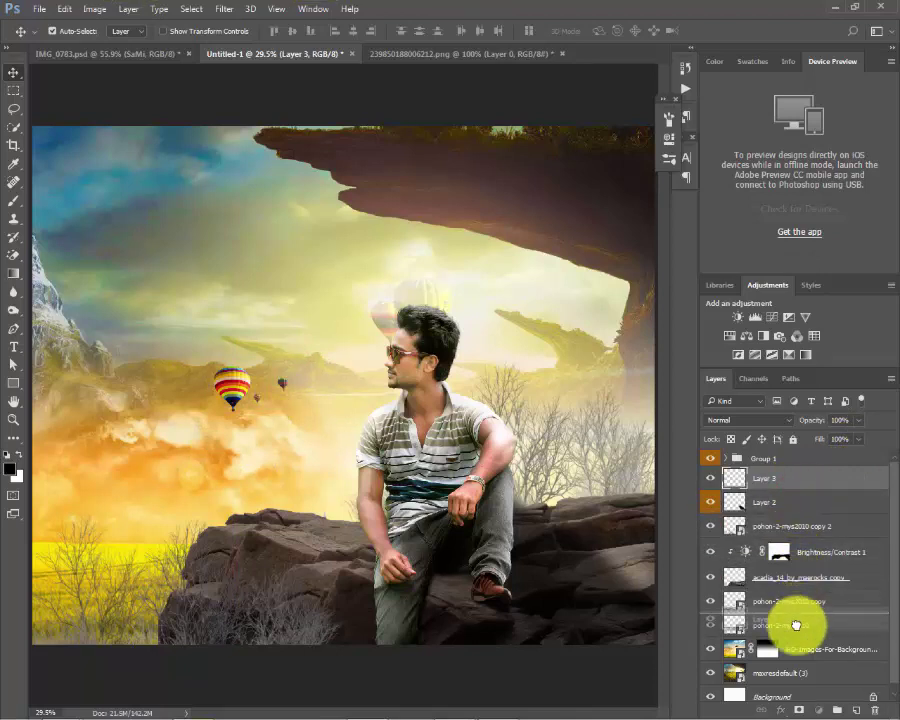
drag(796, 603, 796, 657)
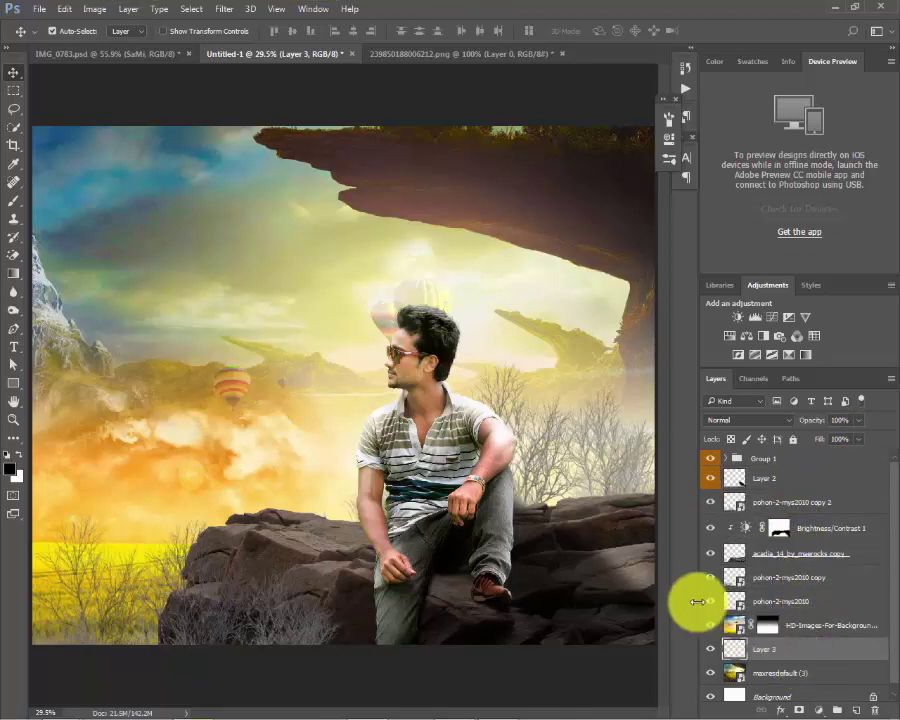
Enlarge the balloons and position them in the sky beside the man.
key(ctrl+t)
mouse_move(288, 361)
mouse_down()
mouse_move(329, 352)
mouse_move(320, 380)
mouse_move(300, 360)
mouse_move(358, 340)
mouse_up()
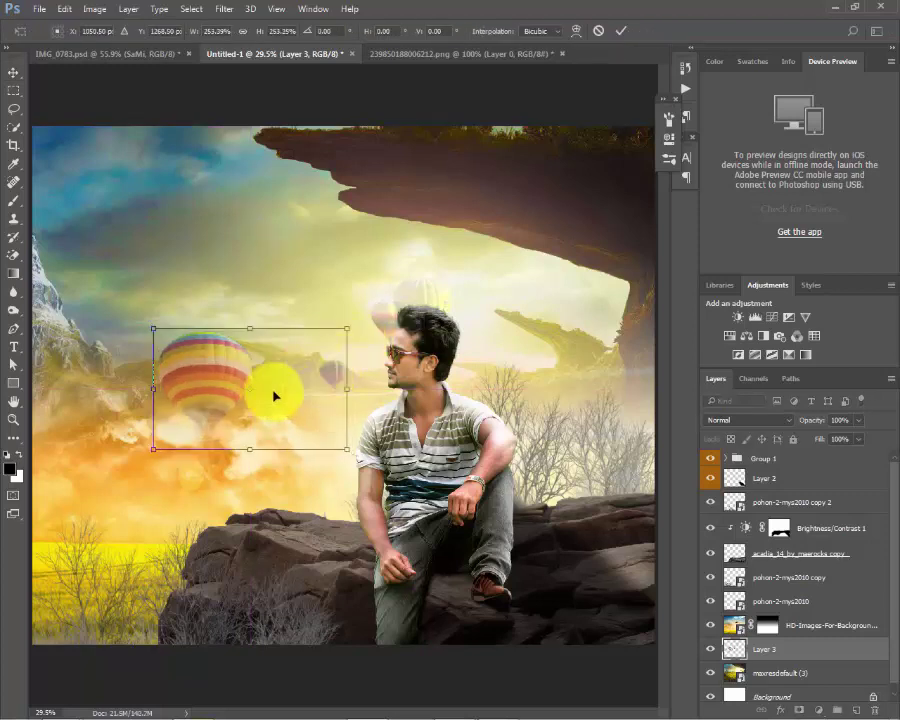
mouse_move(236, 394)
mouse_down()
mouse_move(259, 369)
mouse_move(407, 333)
mouse_up()
key(Return)
key(ctrl+minus)
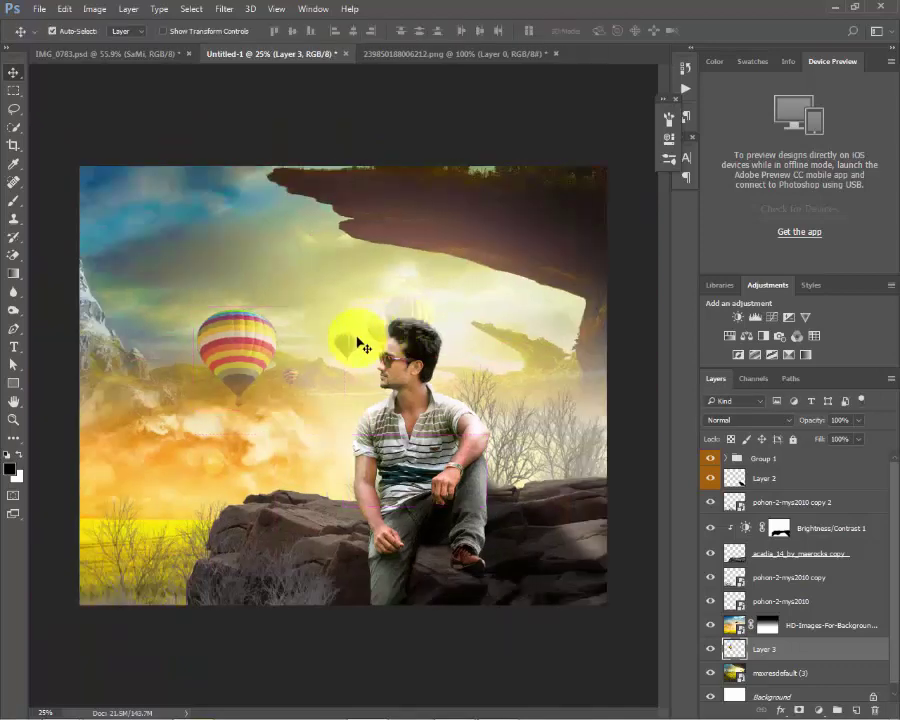
scroll(357, 345, up, 1)
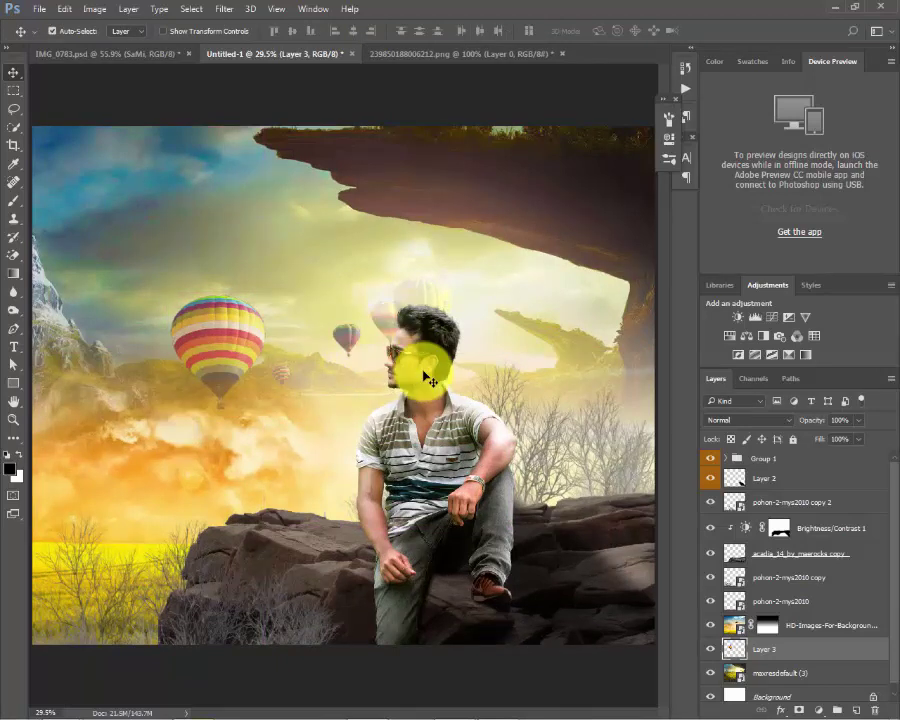
Drag the lens-flare image from Help File > The Lion Boss into the Photoshop document.
click(838, 8)
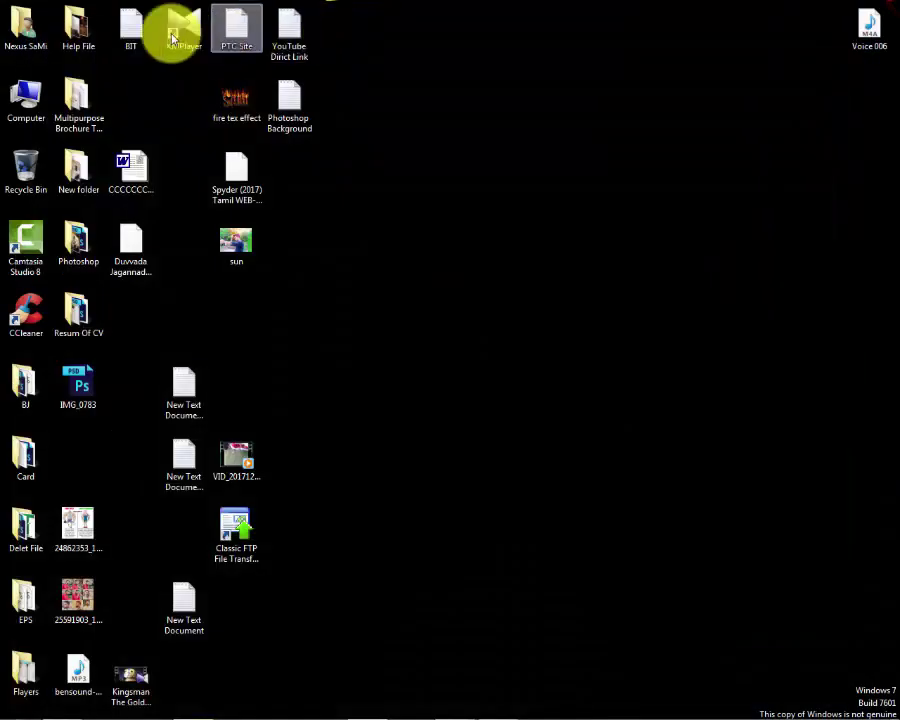
double_click(90, 30)
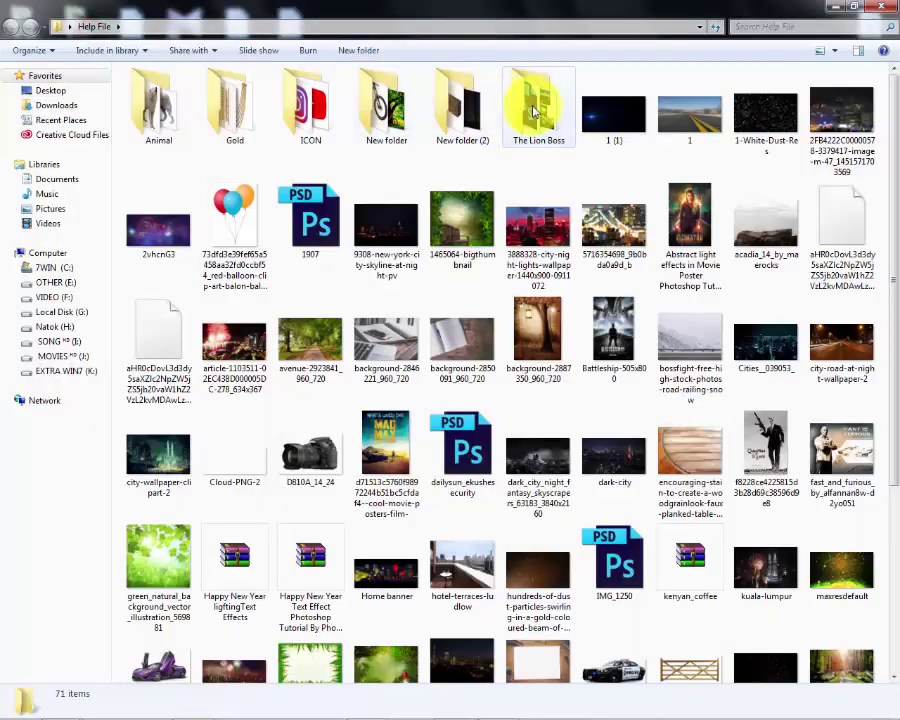
double_click(537, 105)
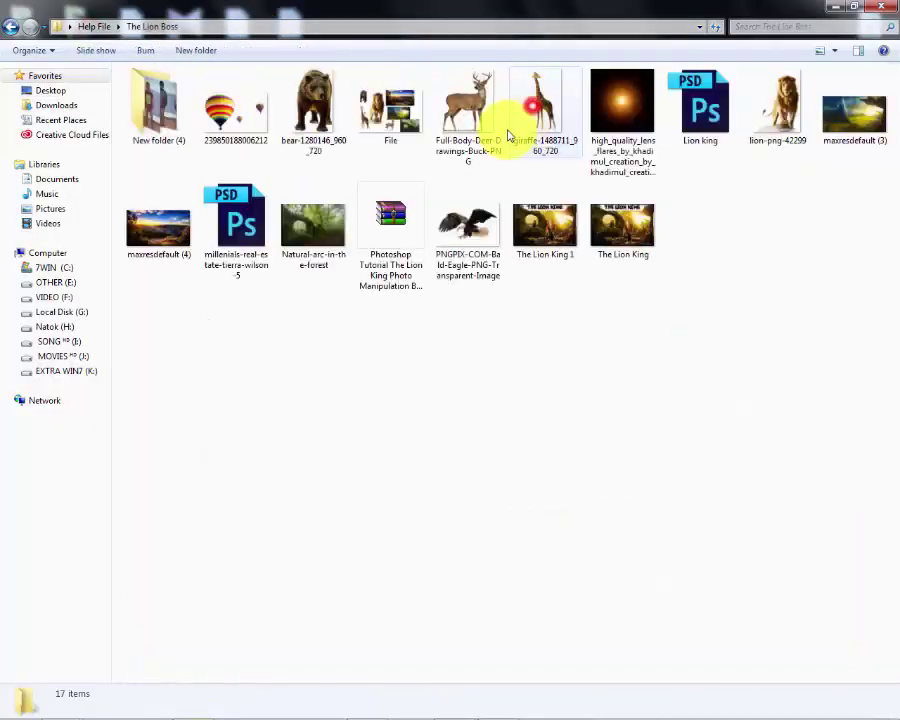
mouse_move(621, 105)
mouse_down()
mouse_move(566, 695)
mouse_move(393, 457)
mouse_up()
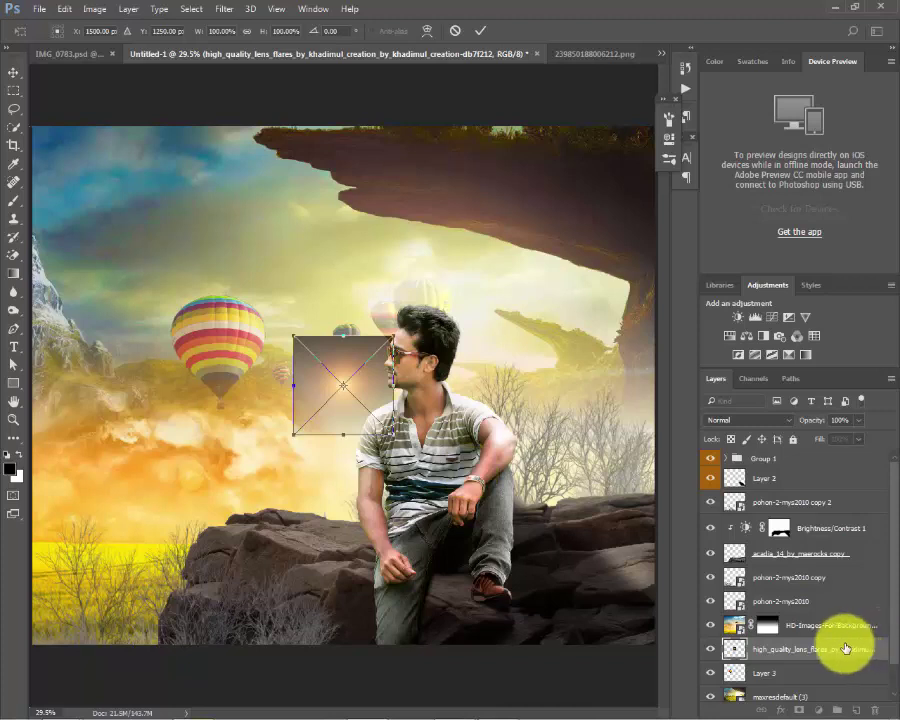
Place the lens flare, move its layer to the top, and set Screen blending.
key(Return)
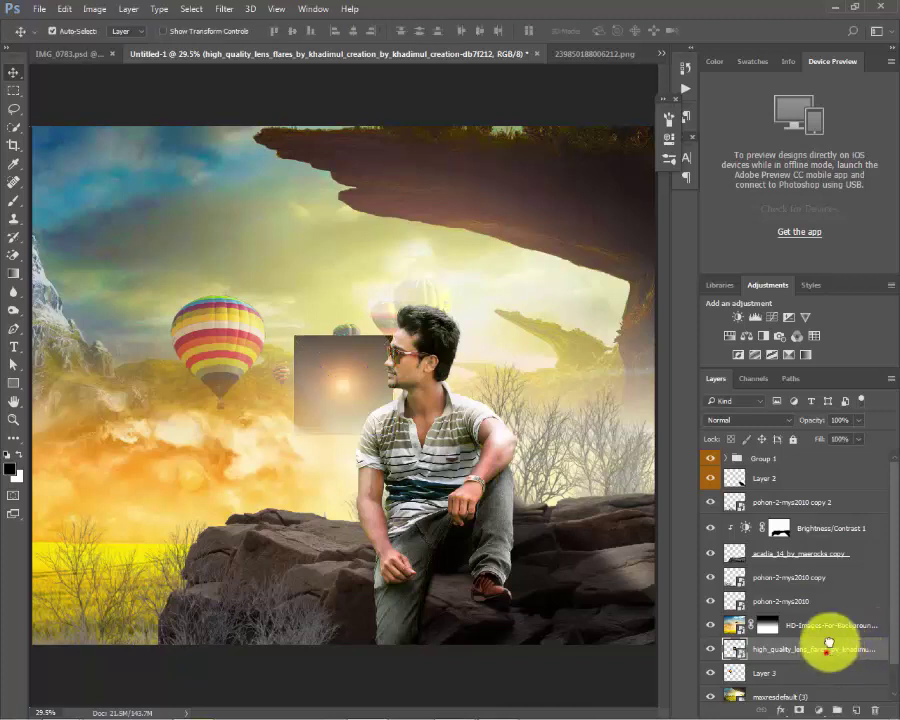
drag(828, 641, 855, 453)
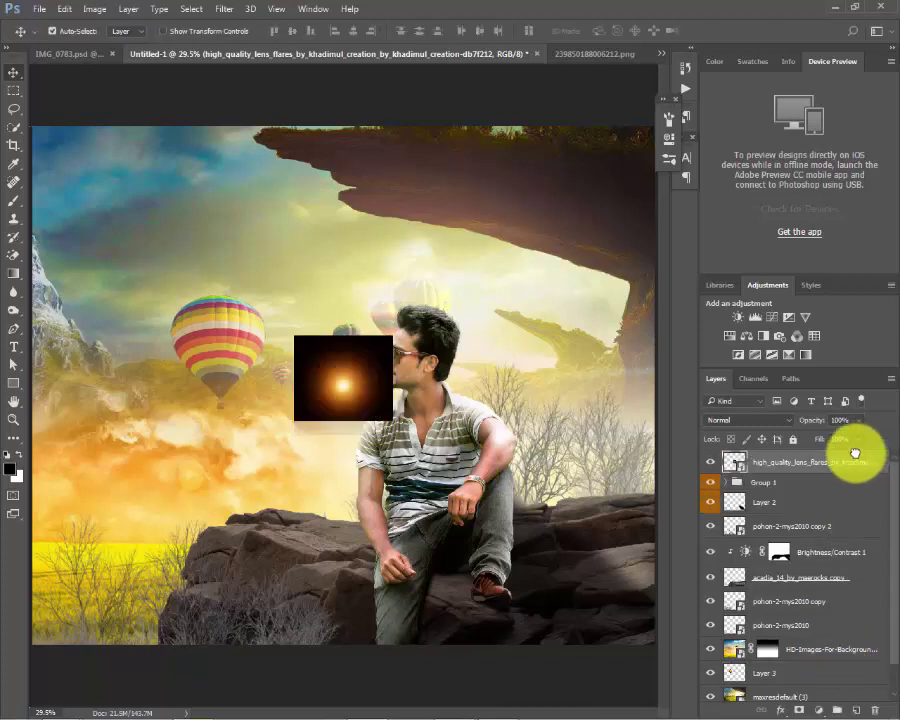
click(750, 420)
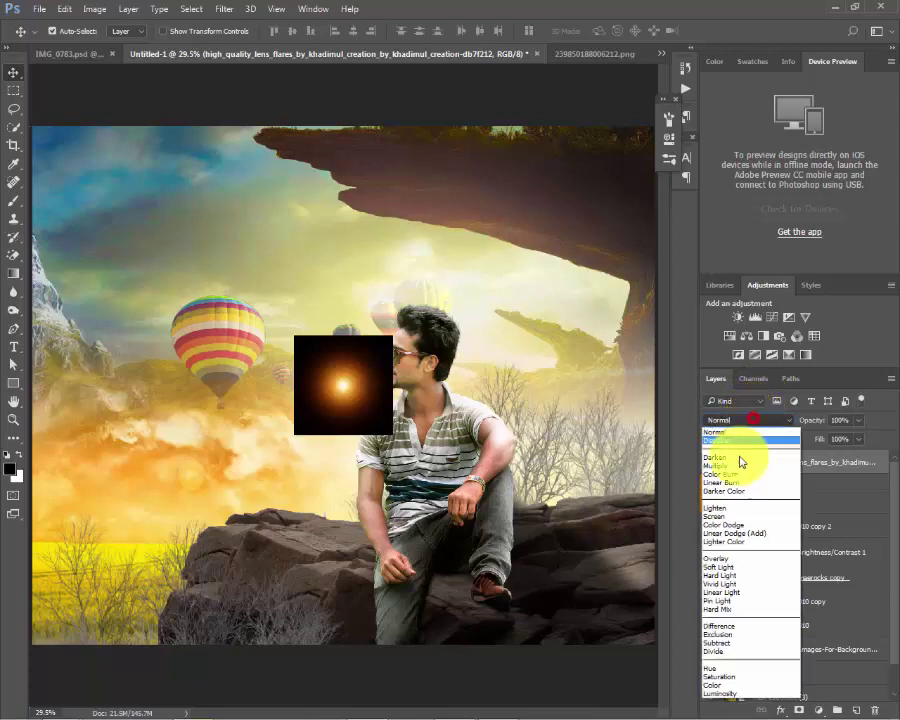
click(727, 516)
Enlarge the flare to about 413% behind the man's head with 67% fill.
key(ctrl+t)
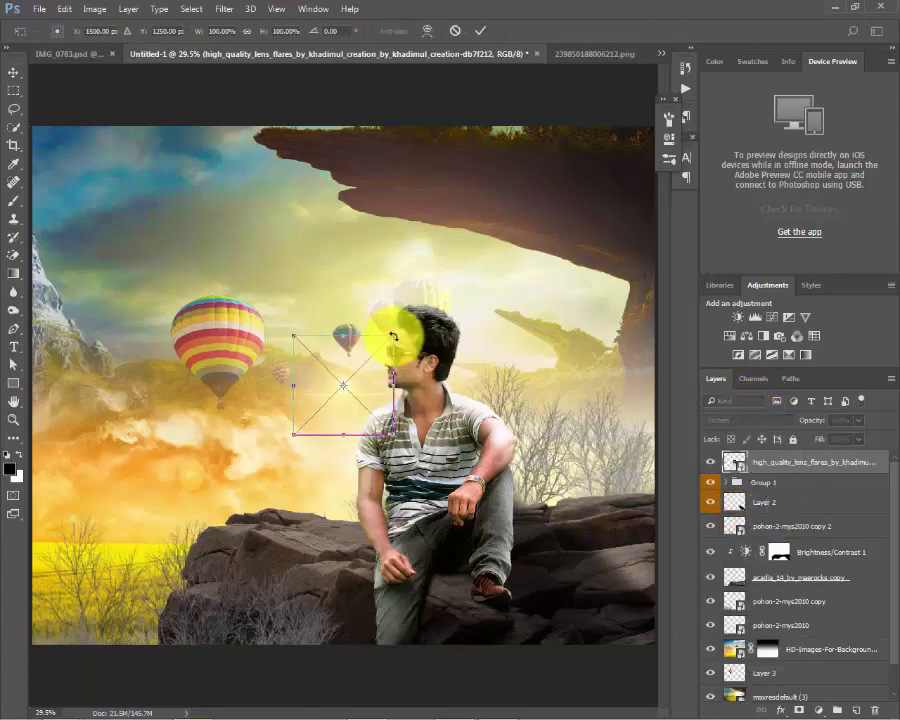
drag(393, 336, 656, 287)
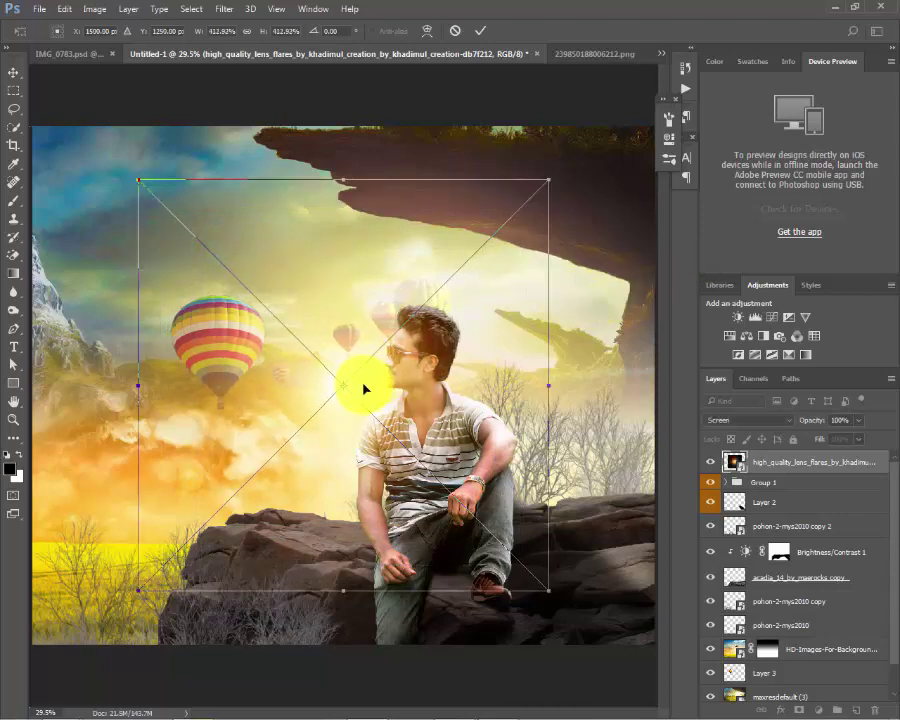
drag(364, 388, 418, 305)
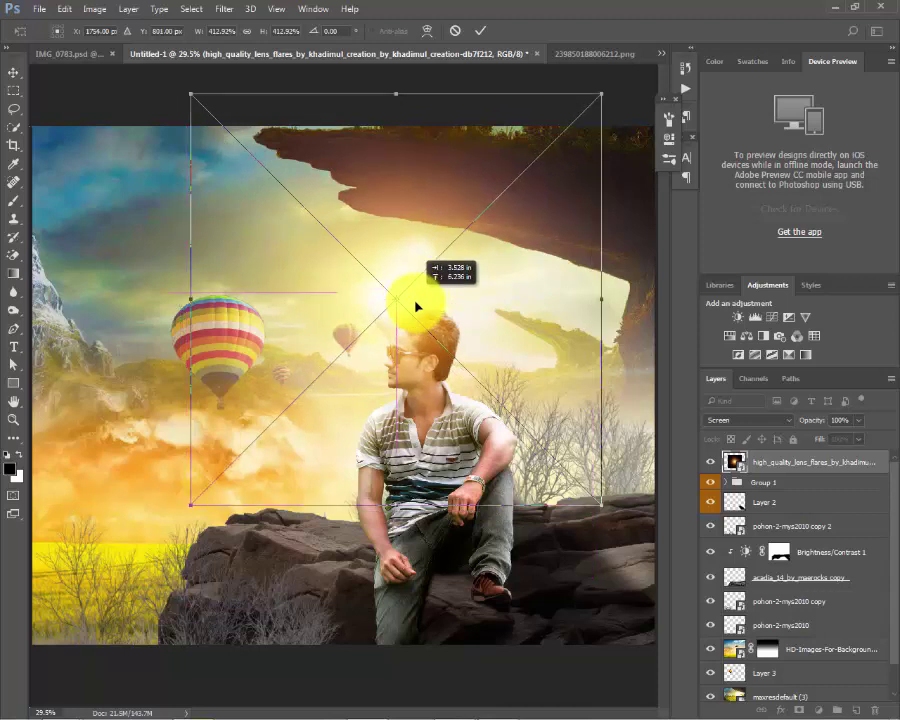
key(Return)
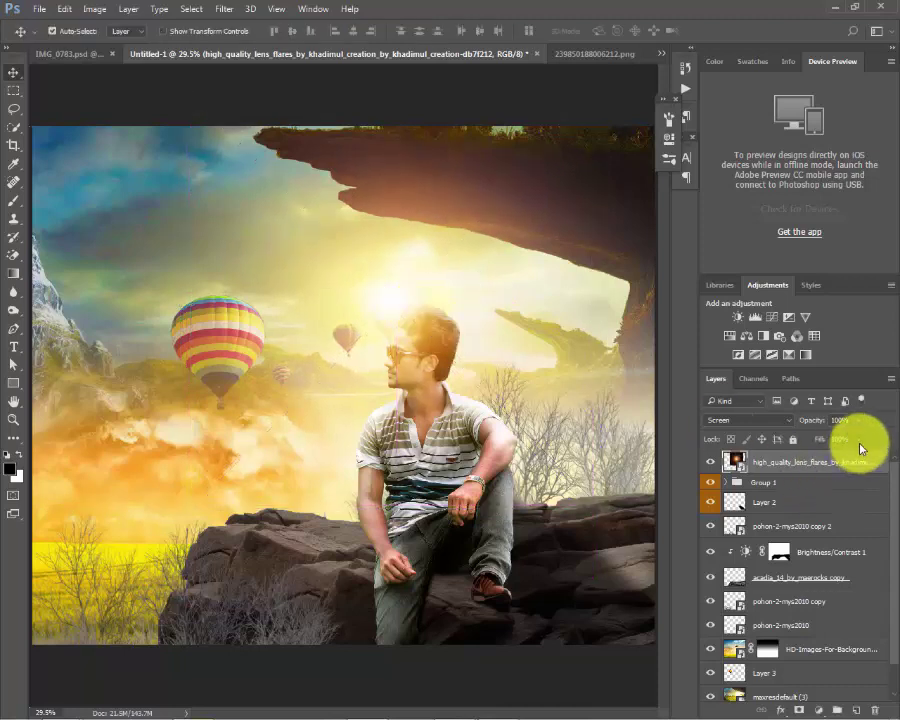
mouse_move(859, 439)
mouse_down()
mouse_move(835, 461)
mouse_move(828, 456)
mouse_up()
mouse_move(424, 310)
mouse_down()
mouse_move(395, 300)
mouse_move(418, 302)
mouse_move(406, 296)
mouse_up()
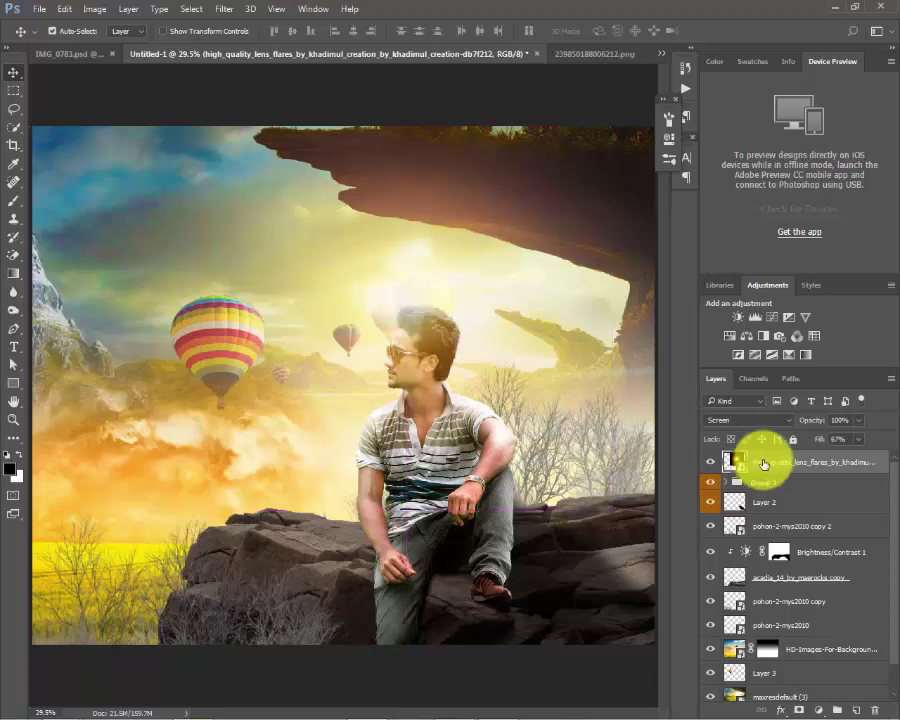
Enlarge the lens flare slightly.
click(708, 463)
click(708, 463)
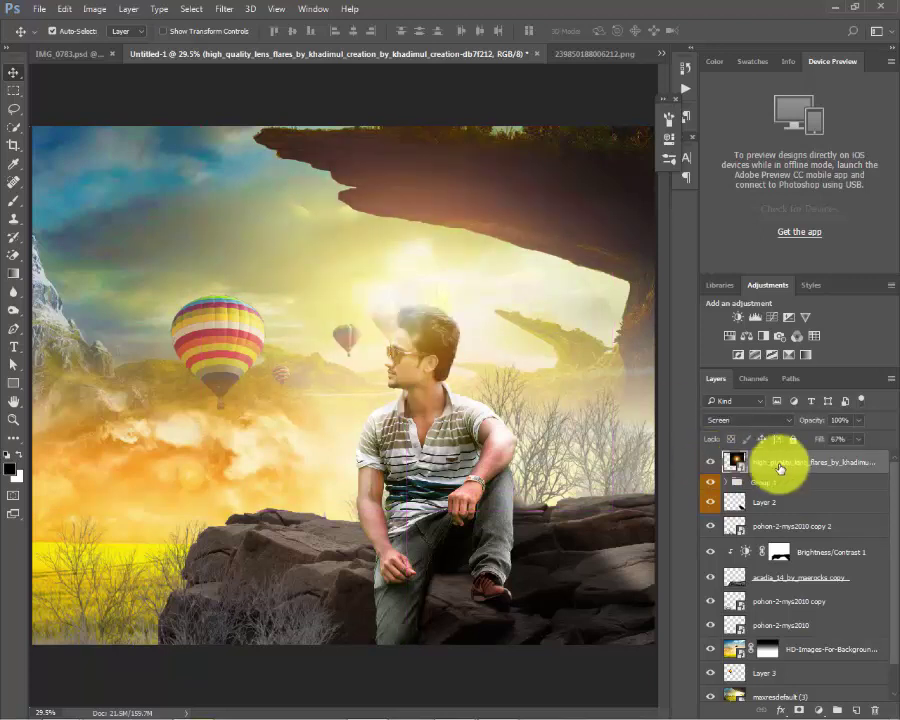
key(ctrl+t)
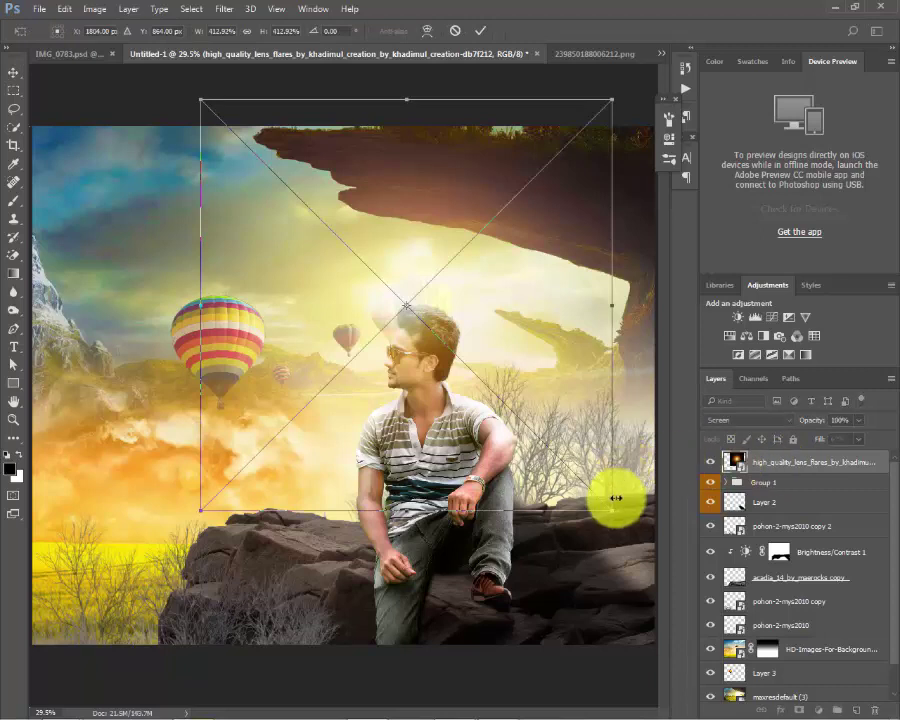
drag(618, 515, 621, 512)
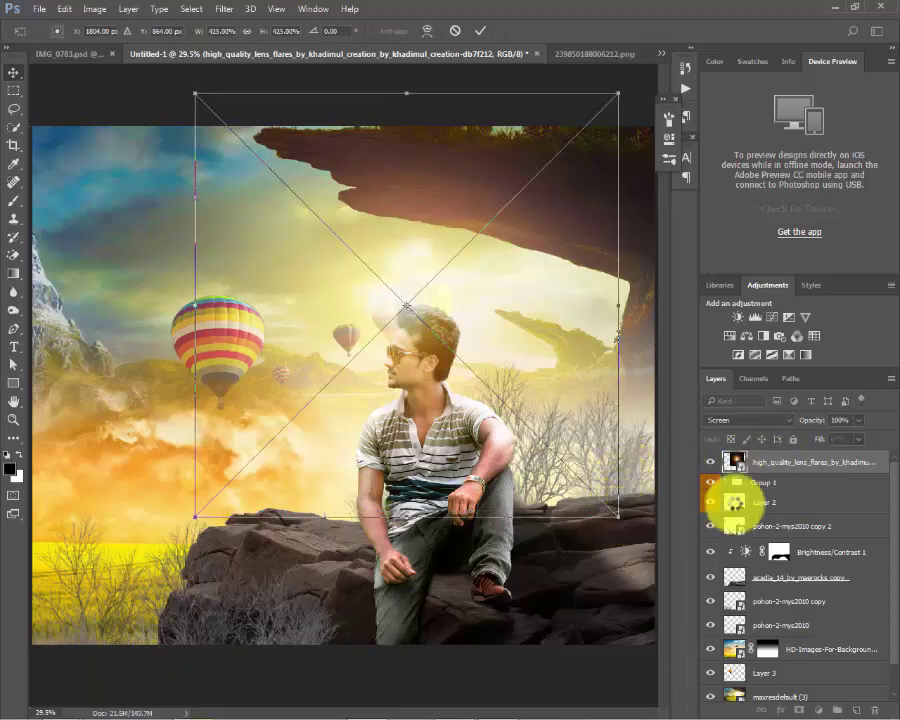
key(Return)
Mask the flare off the man's head and shoulder with a 700px brush at 45% opacity, 52% flow.
click(800, 709)
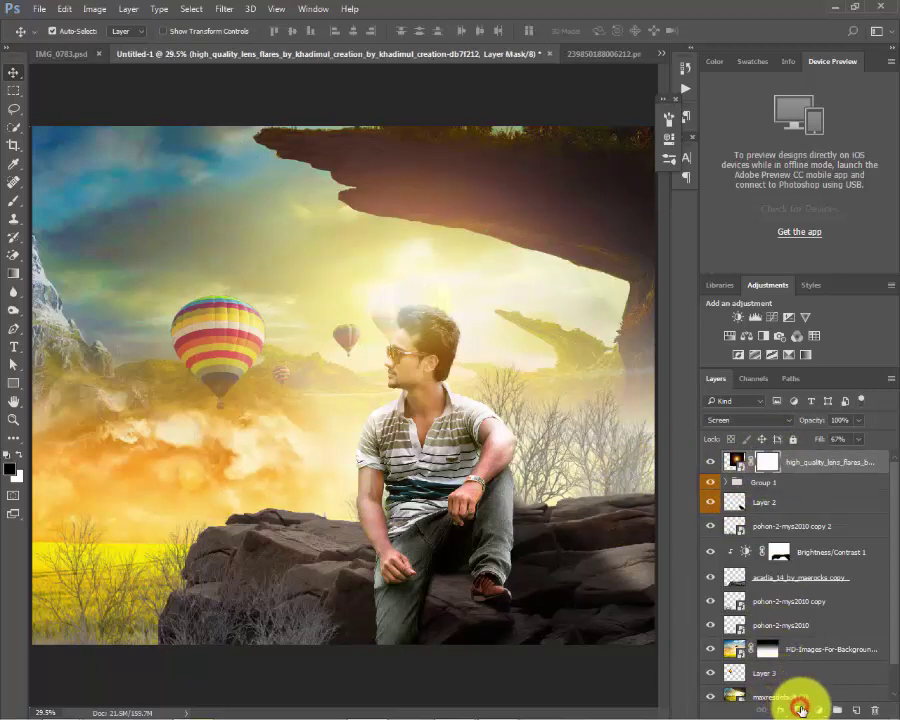
key(b)
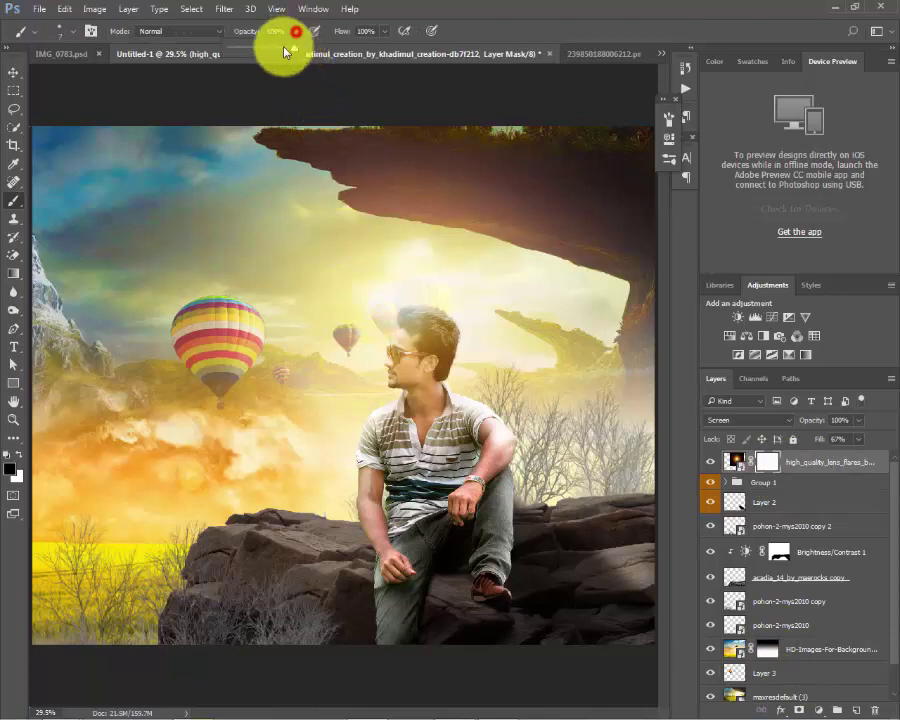
drag(286, 52, 262, 48)
mouse_move(382, 31)
mouse_down()
mouse_move(377, 50)
mouse_move(395, 48)
mouse_up()
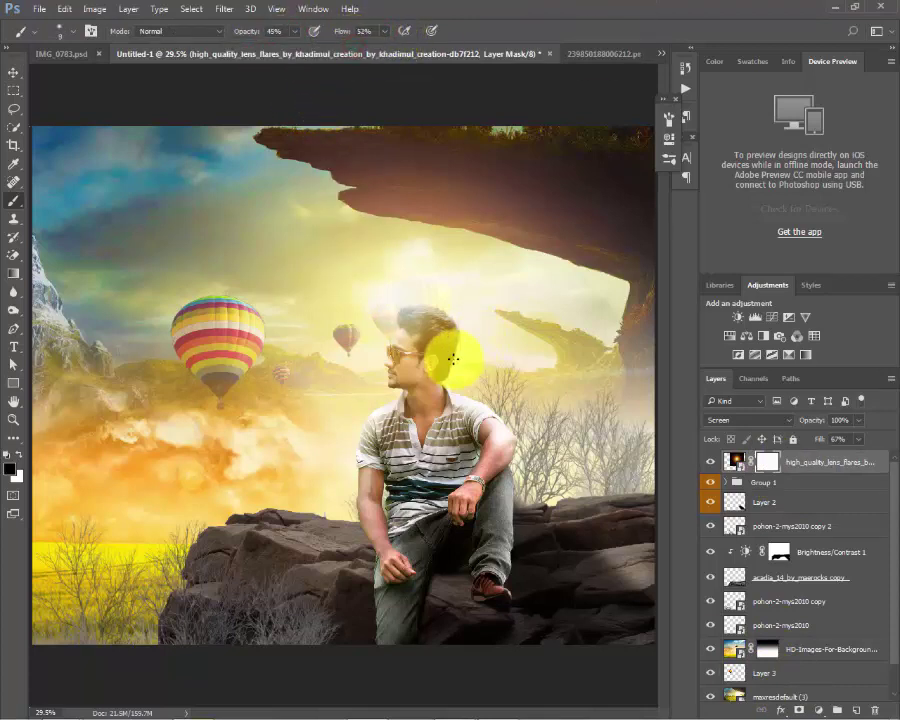
key(bracketright)
key(bracketright)
key(bracketright)
mouse_move(464, 340)
mouse_down()
mouse_move(419, 371)
mouse_move(480, 436)
mouse_up()
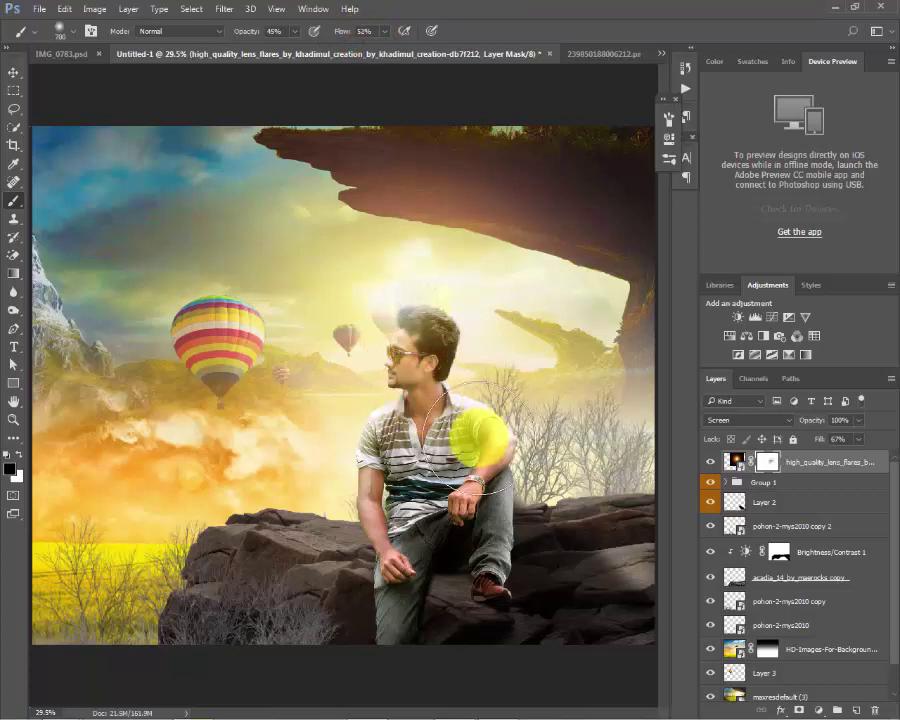
drag(420, 390, 400, 383)
click(866, 467)
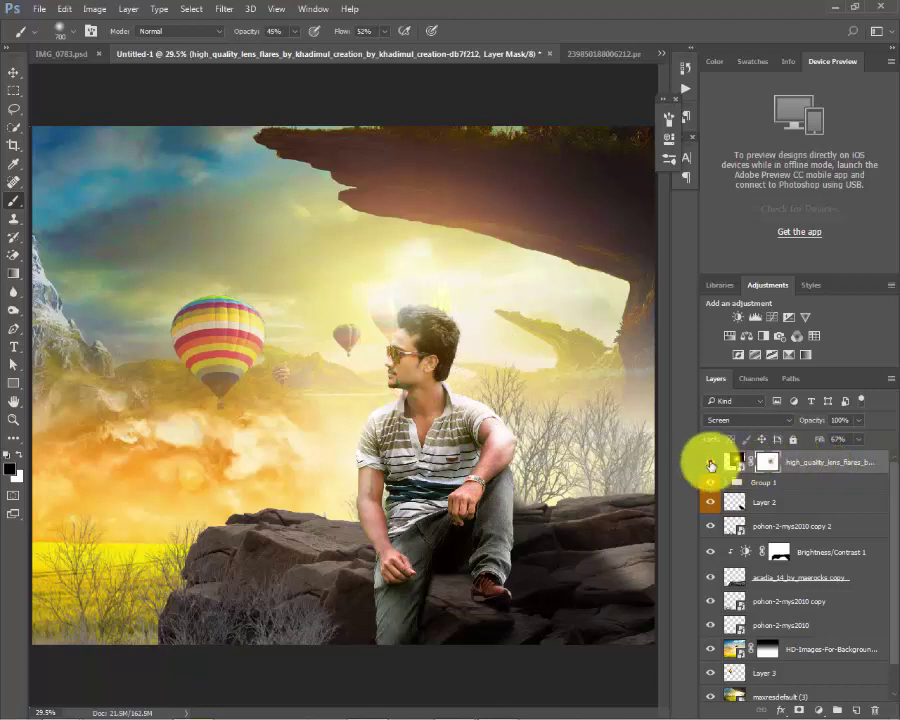
click(709, 462)
click(709, 462)
Minimise Photoshop and open the Animal folder from Help File.
click(834, 10)
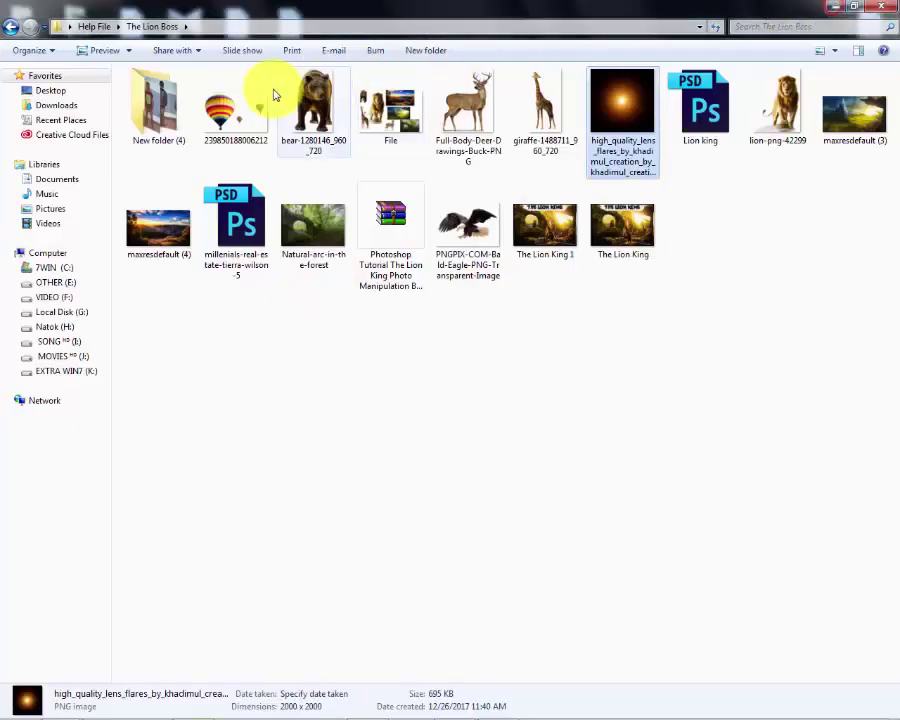
click(18, 30)
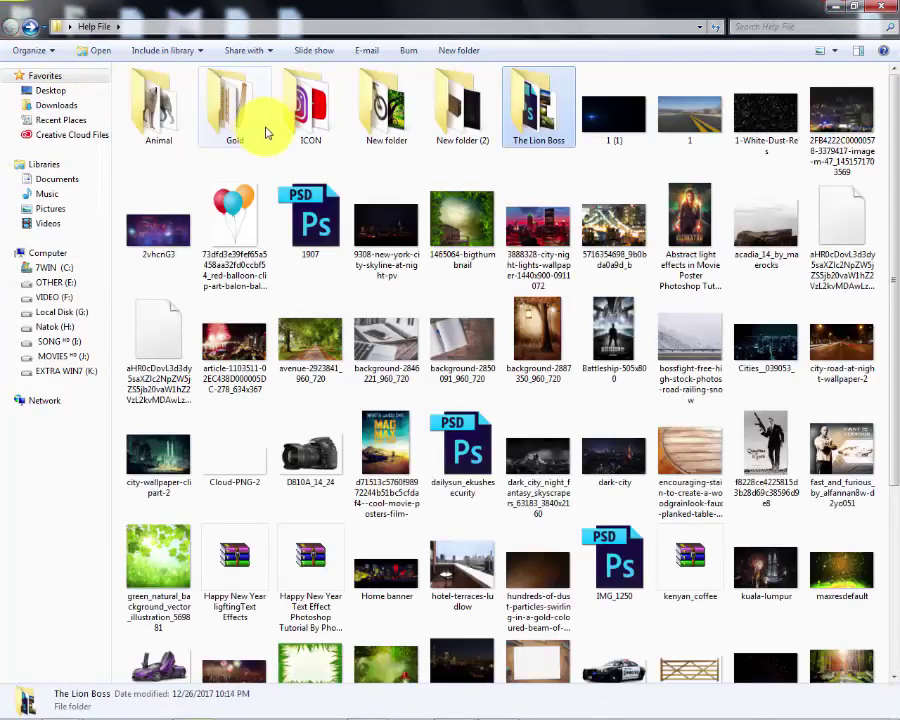
double_click(168, 102)
Drop the birds image into the composite and move its layer below the background image.
drag(690, 127, 408, 585)
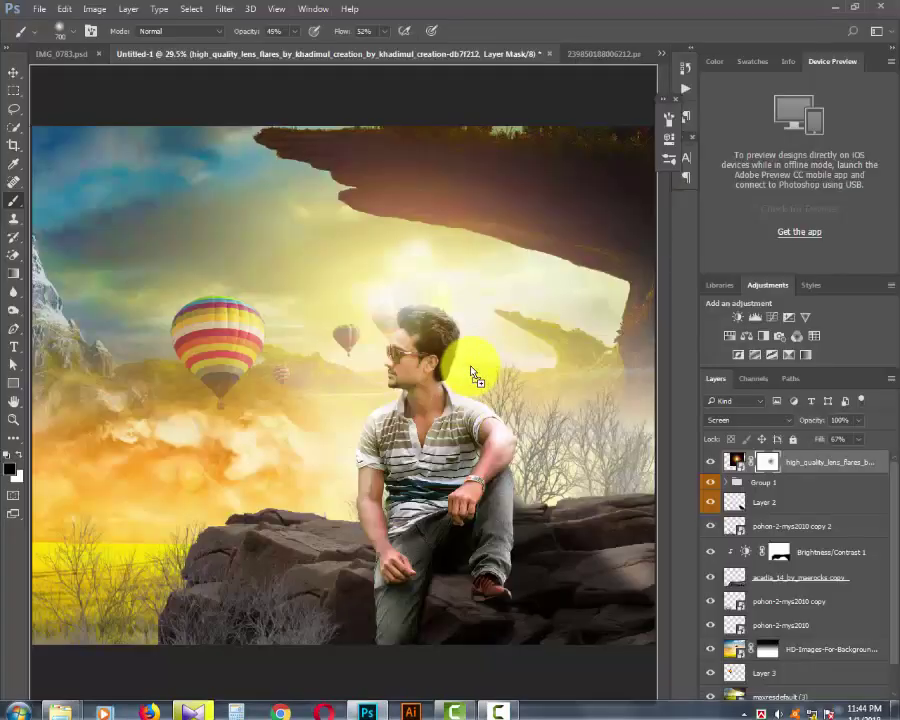
drag(408, 585, 464, 342)
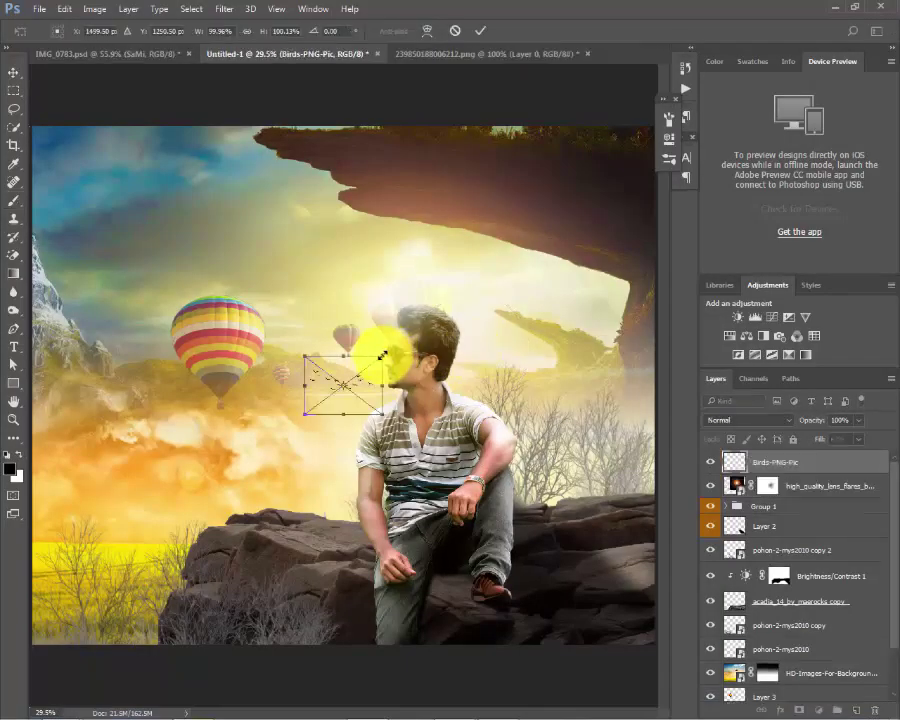
drag(382, 354, 491, 321)
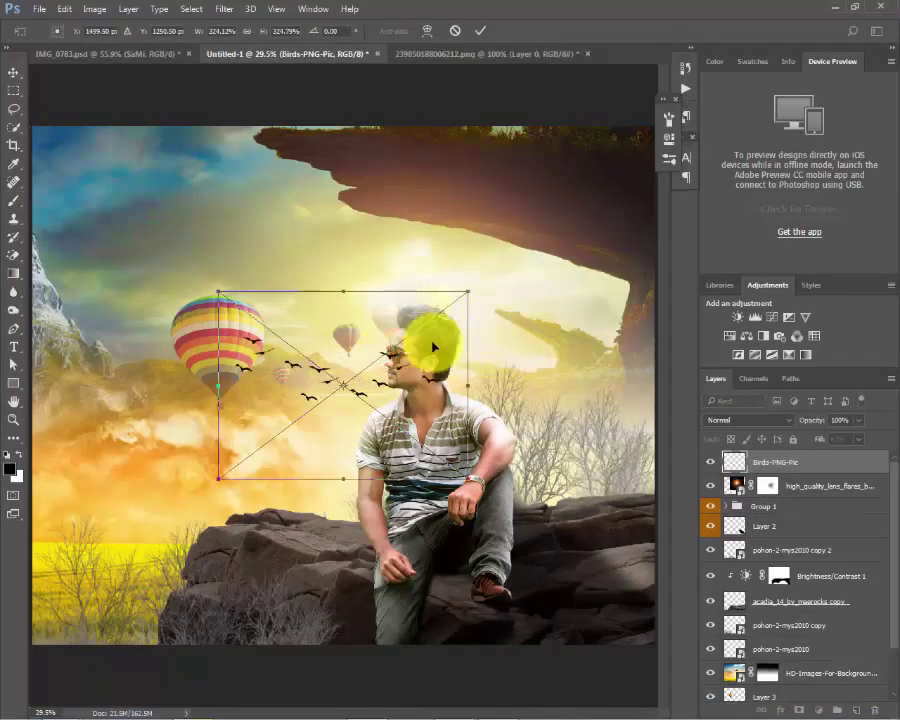
key(Return)
key(b)
scroll(880, 500, down, 2)
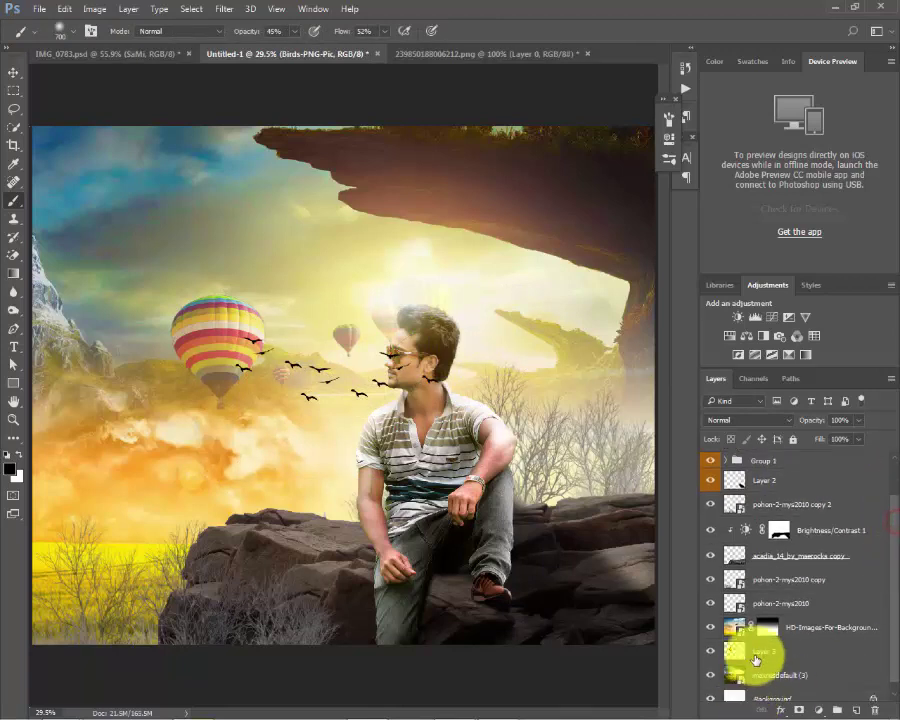
scroll(805, 477, up, 2)
drag(805, 477, 783, 673)
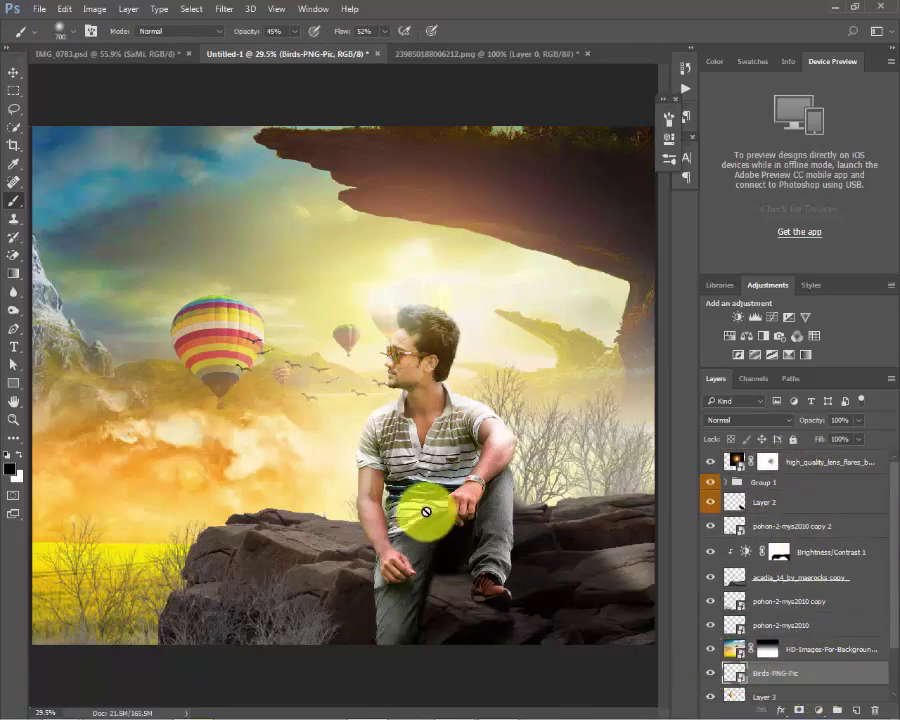
Shrink the flock of birds and place it under the rock overhang.
key(ctrl+t)
drag(368, 394, 432, 297)
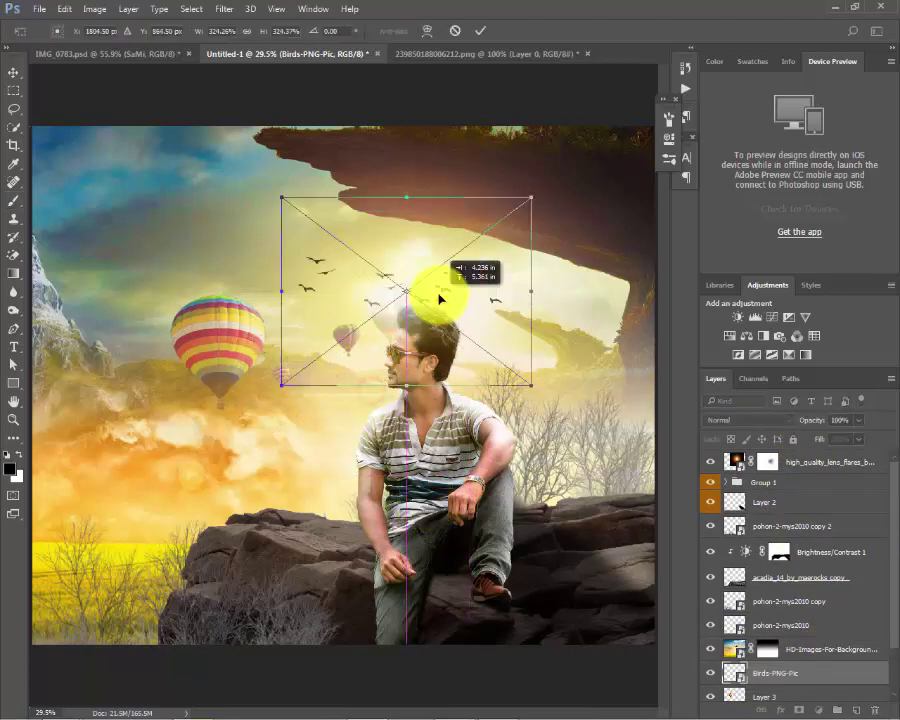
drag(531, 197, 494, 258)
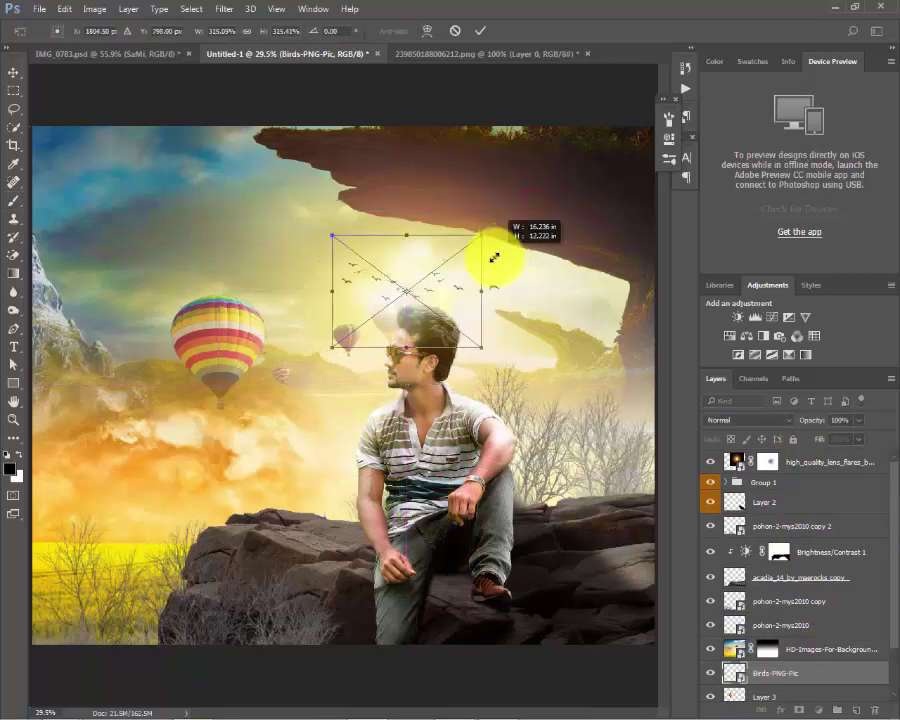
mouse_move(420, 284)
mouse_down()
mouse_move(524, 336)
mouse_move(540, 334)
mouse_up()
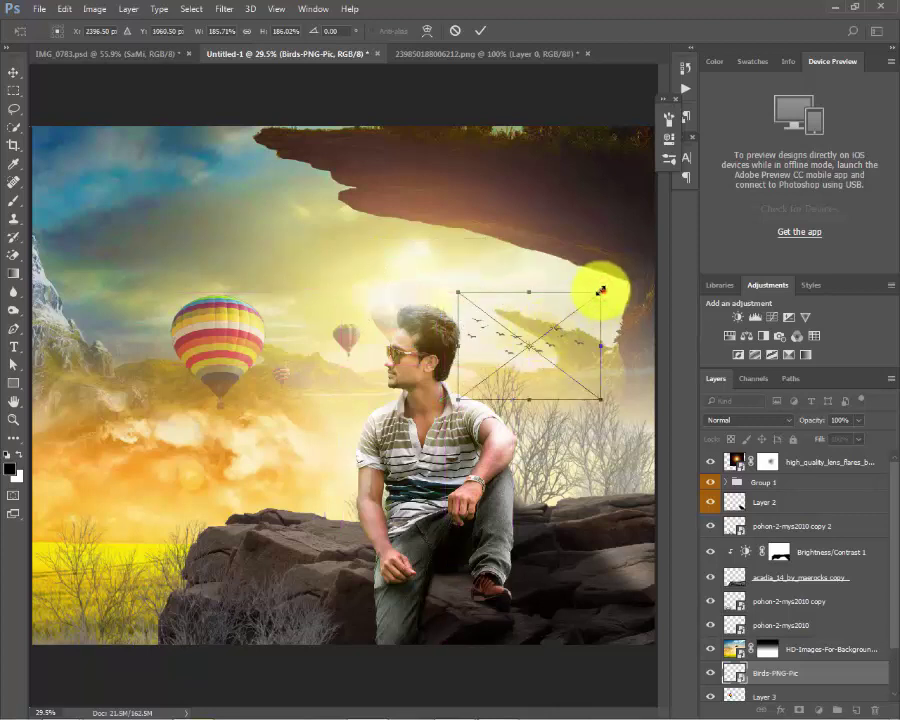
drag(600, 291, 578, 320)
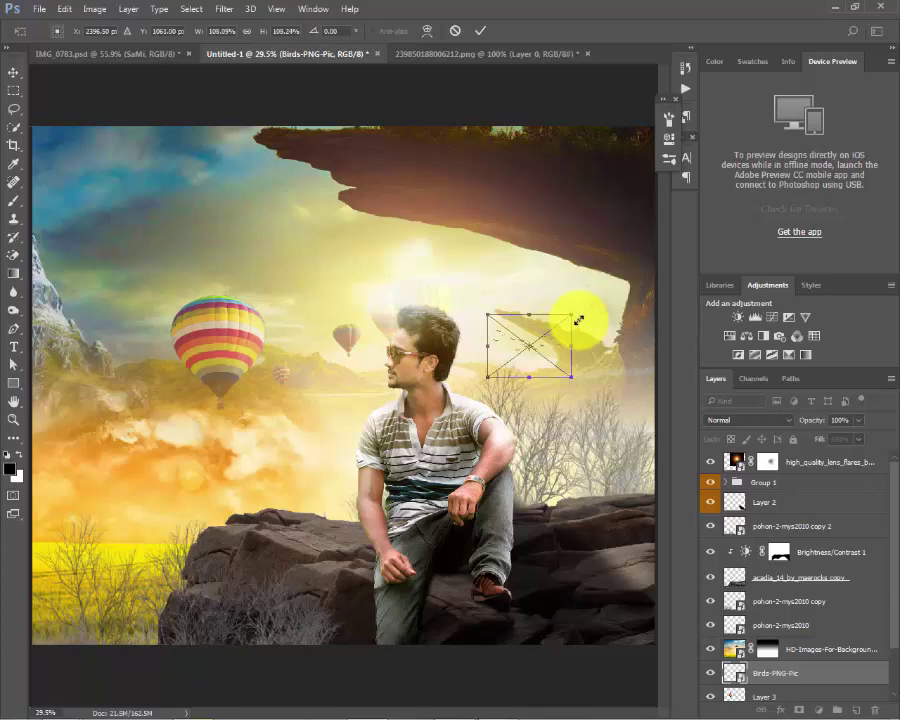
key(Return)
key(b)
Duplicate the birds layer and place the copy above the man's head.
key(ctrl+j)
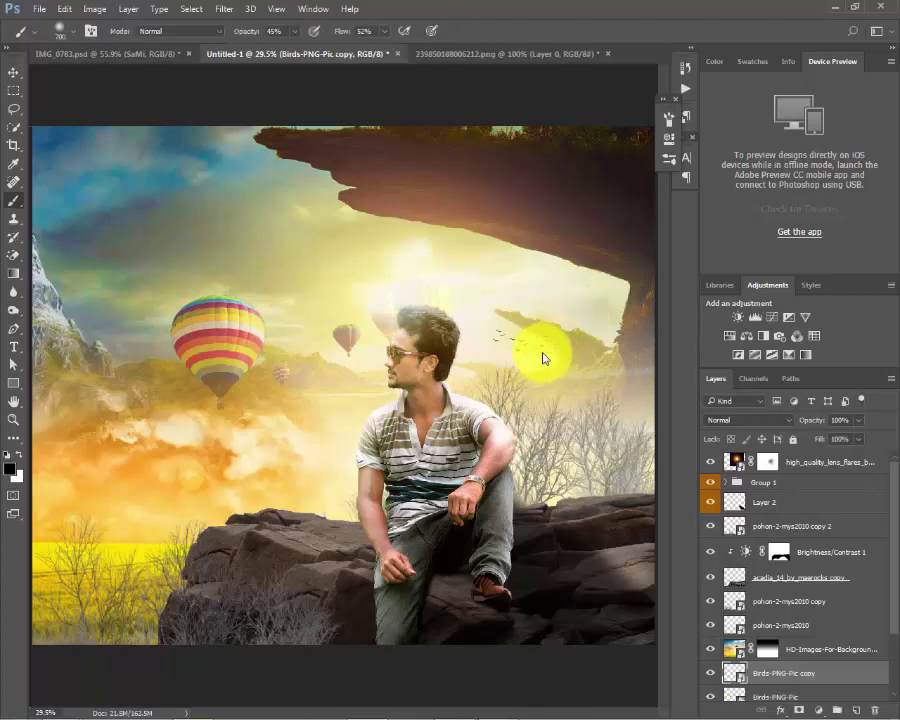
key(ctrl+t)
drag(545, 360, 400, 333)
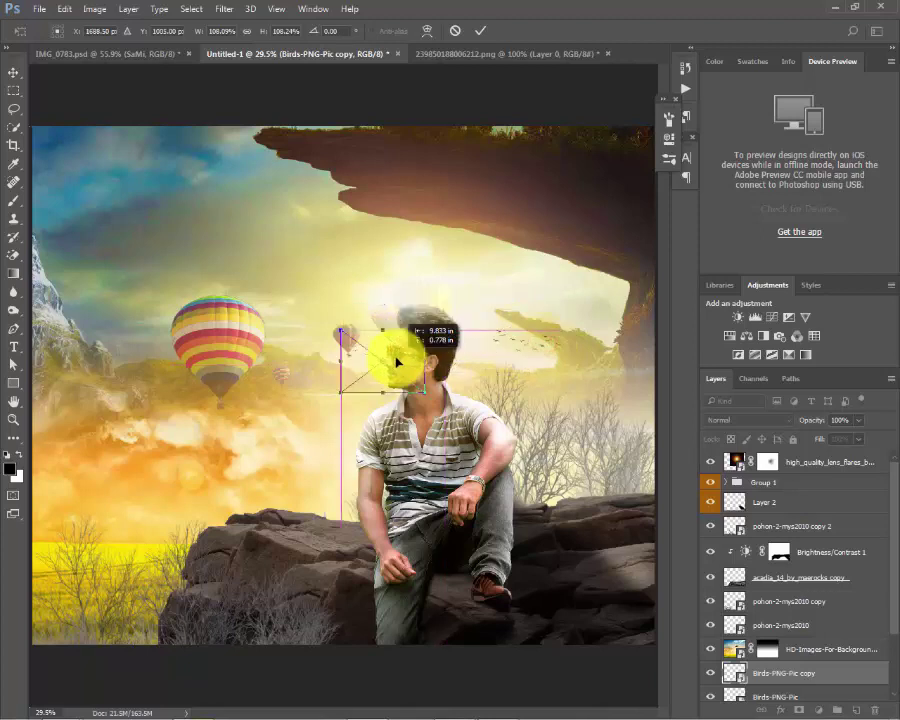
drag(400, 333, 393, 353)
drag(392, 290, 392, 287)
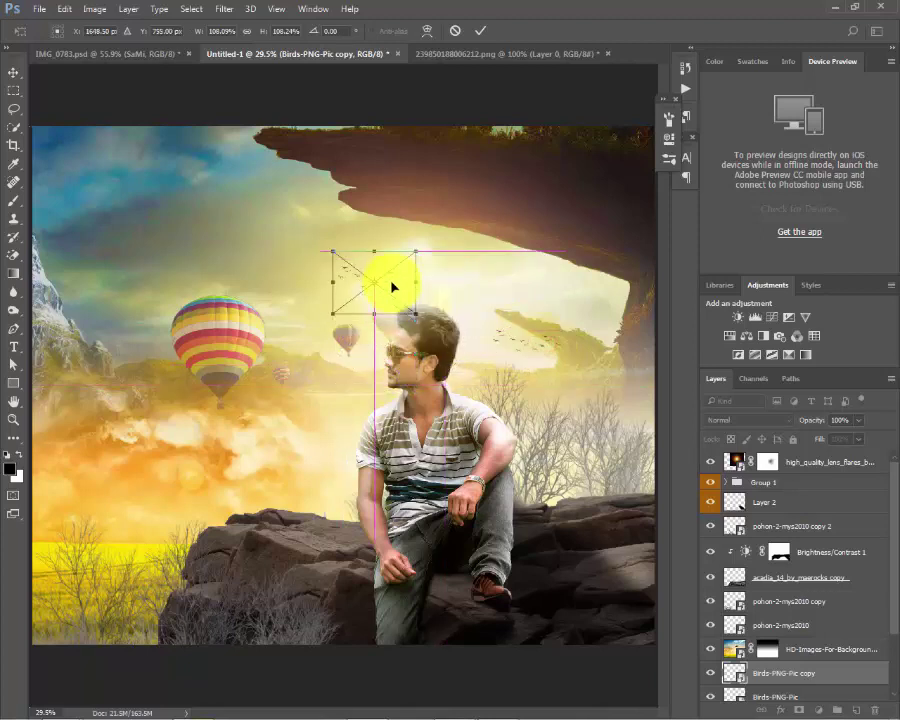
key(Return)
key(b)
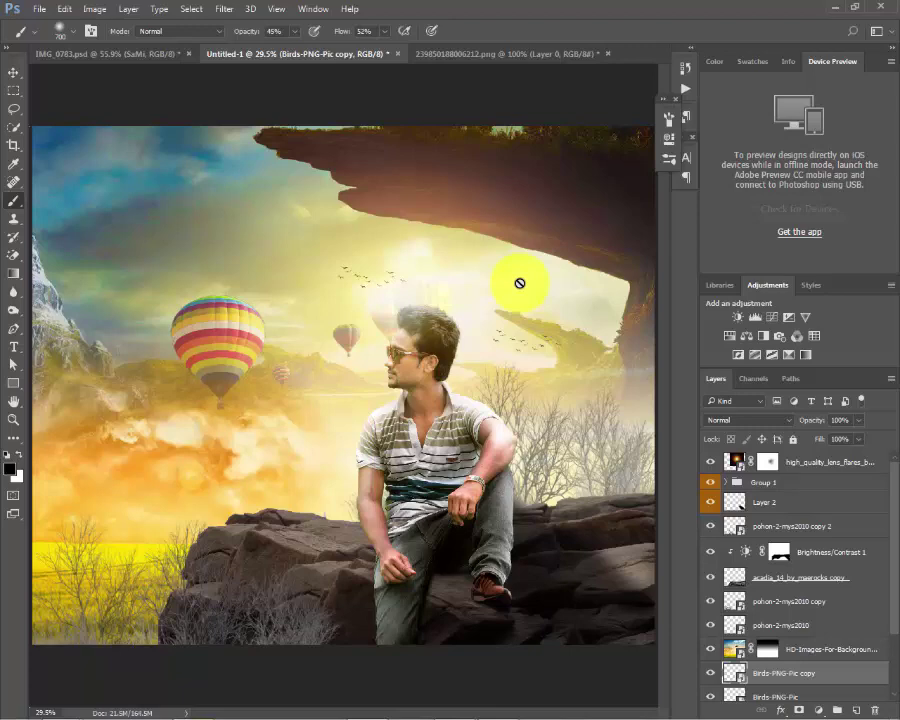
key(ctrl+minus)
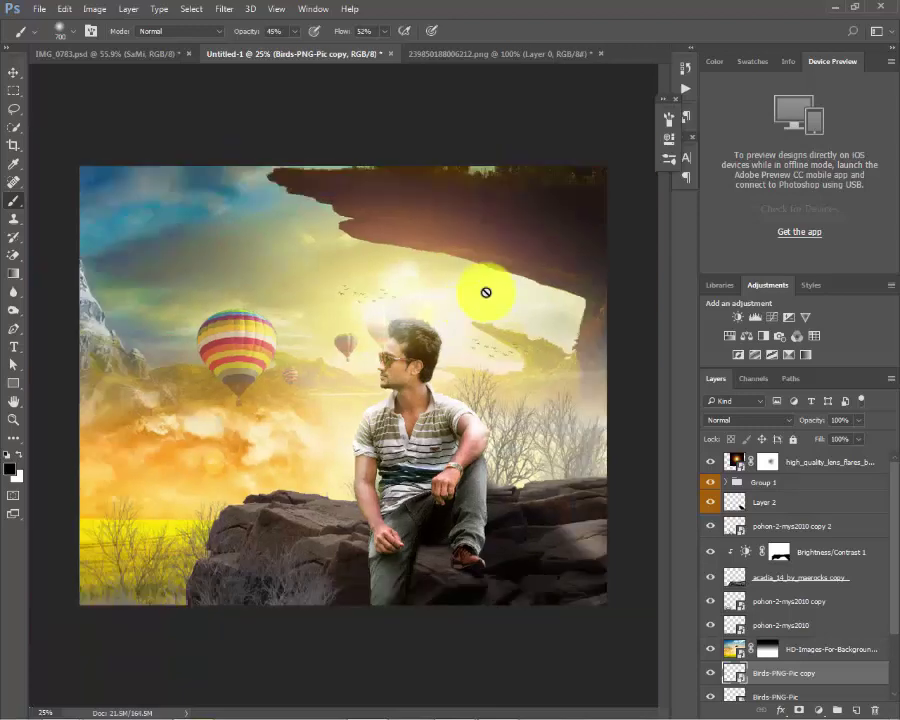
key(ctrl+plus)
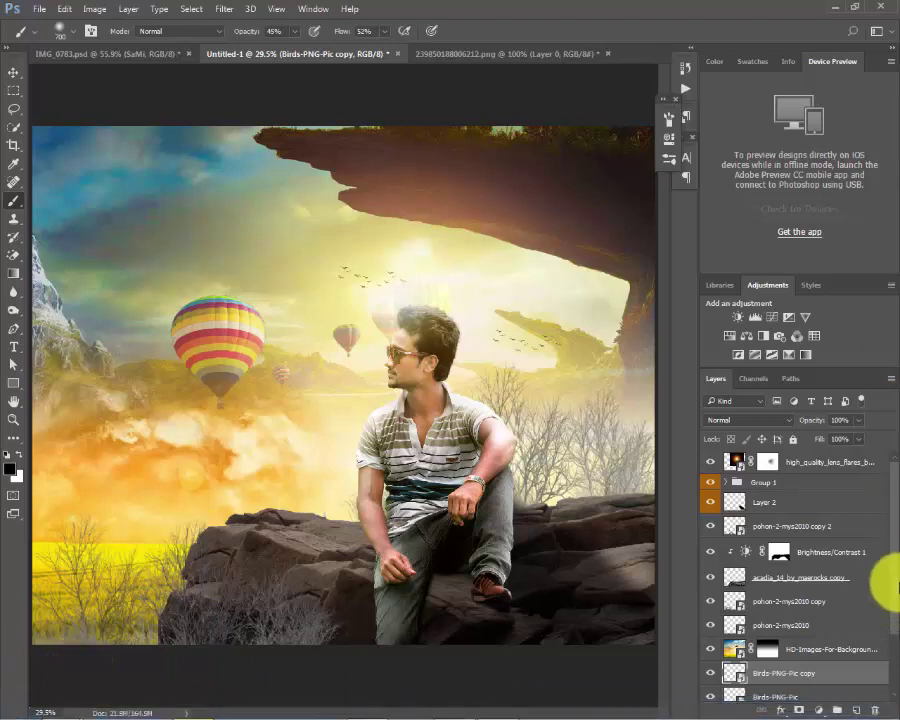
Add a Warming Photo Filter adjustment above the lens flare layer.
click(822, 465)
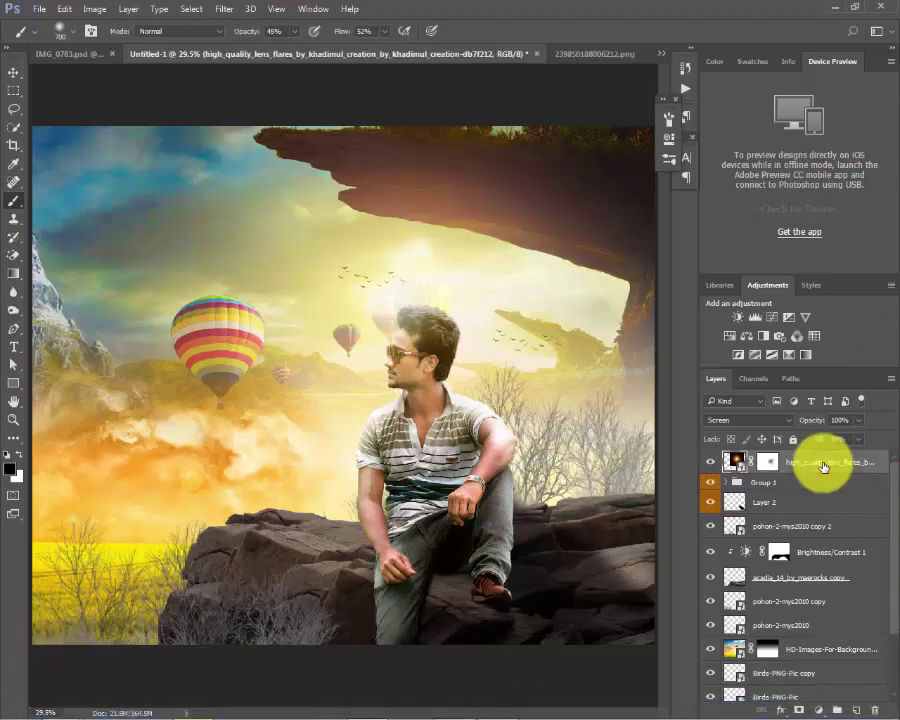
click(818, 710)
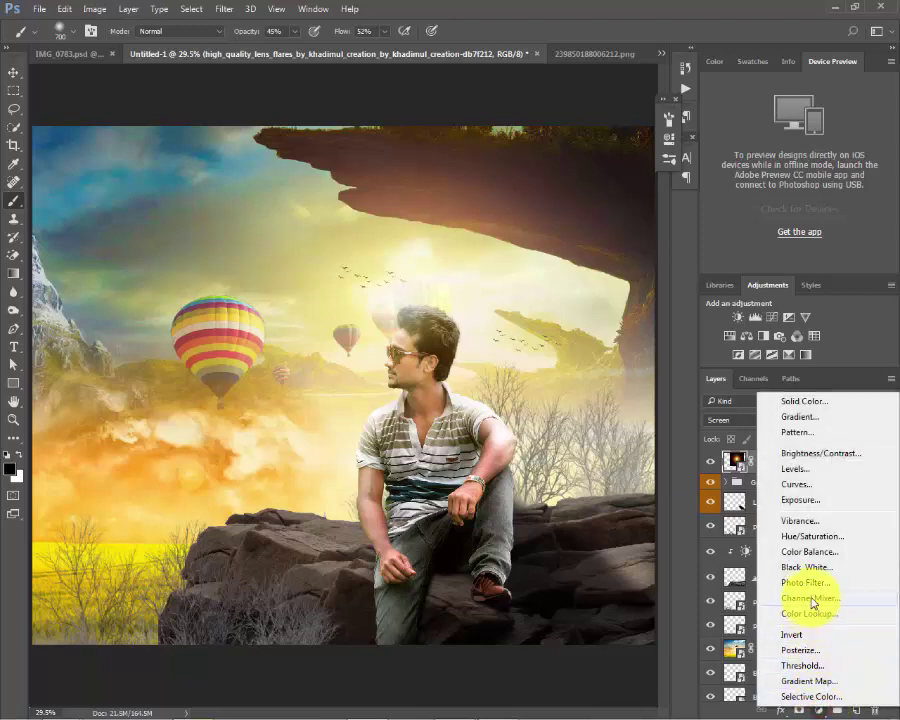
click(808, 583)
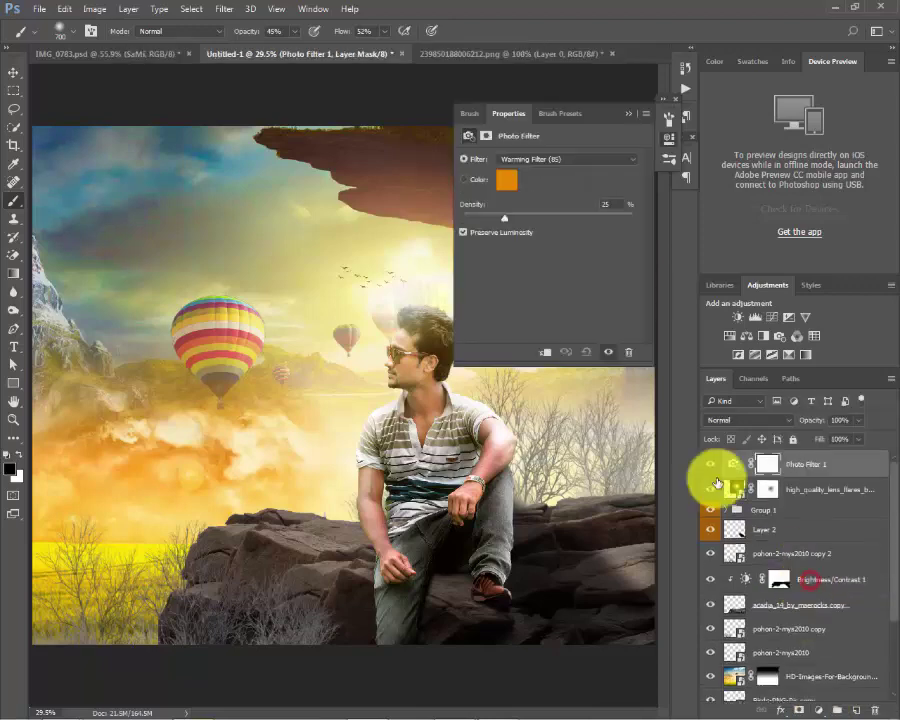
click(558, 164)
click(629, 114)
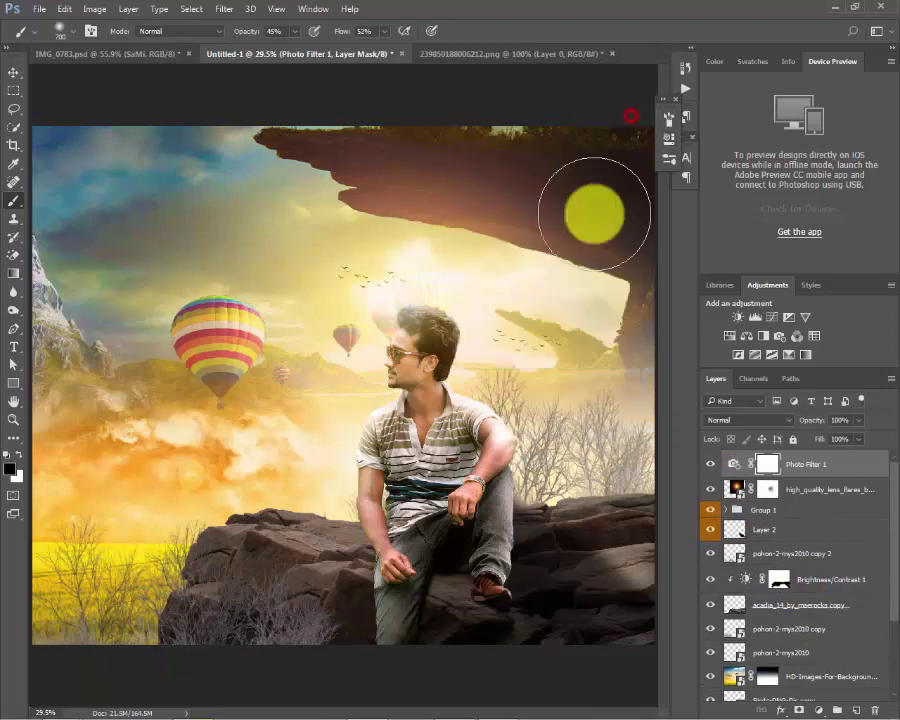
Add a Color Lookup adjustment using the Kodak 5205 Fuji 3510 3DLUT.
click(824, 710)
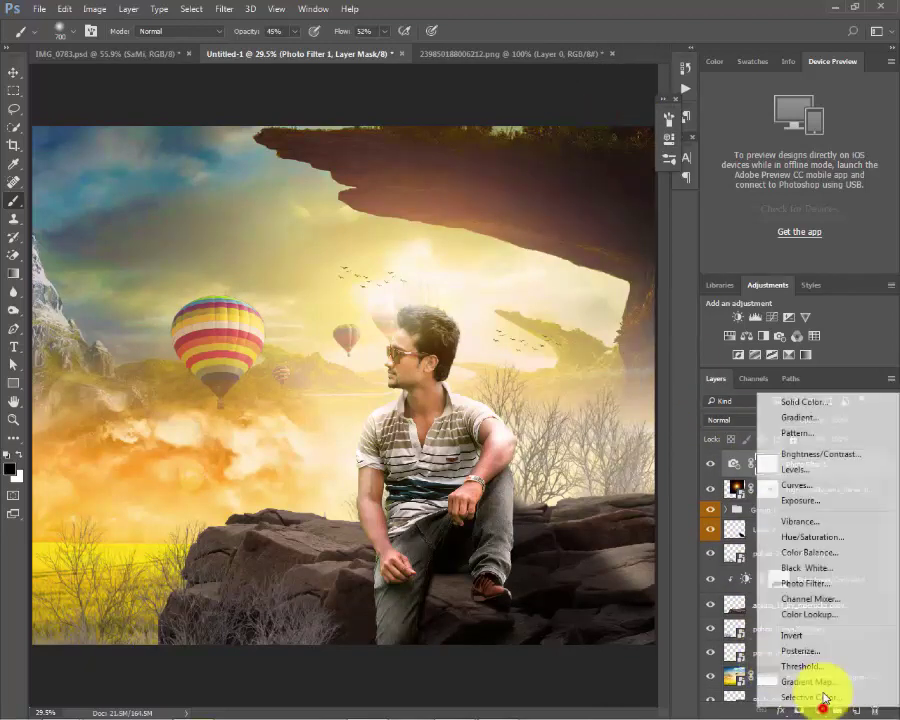
click(826, 617)
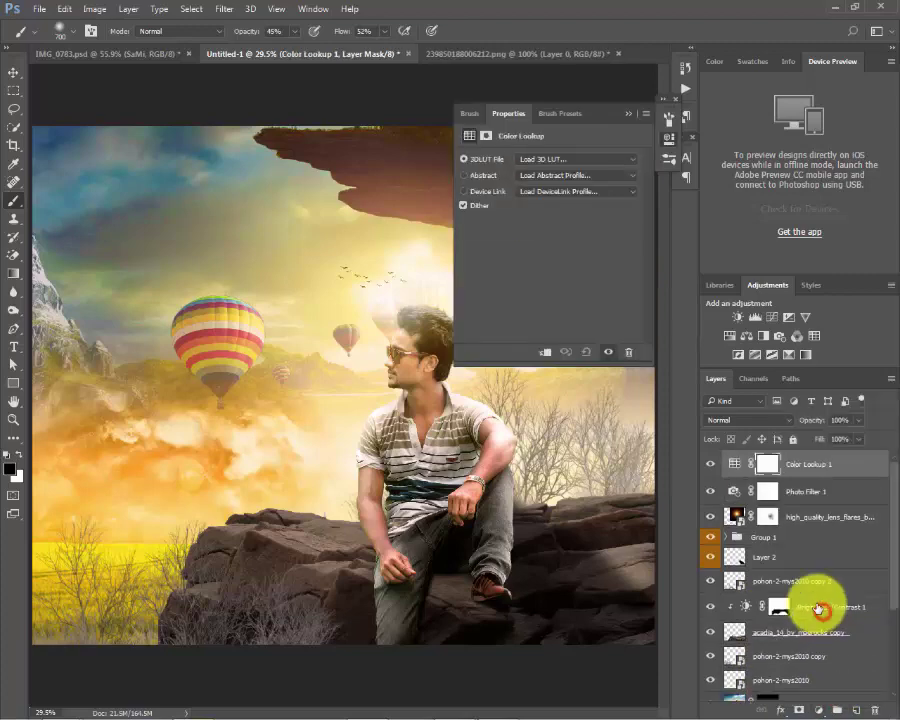
click(549, 160)
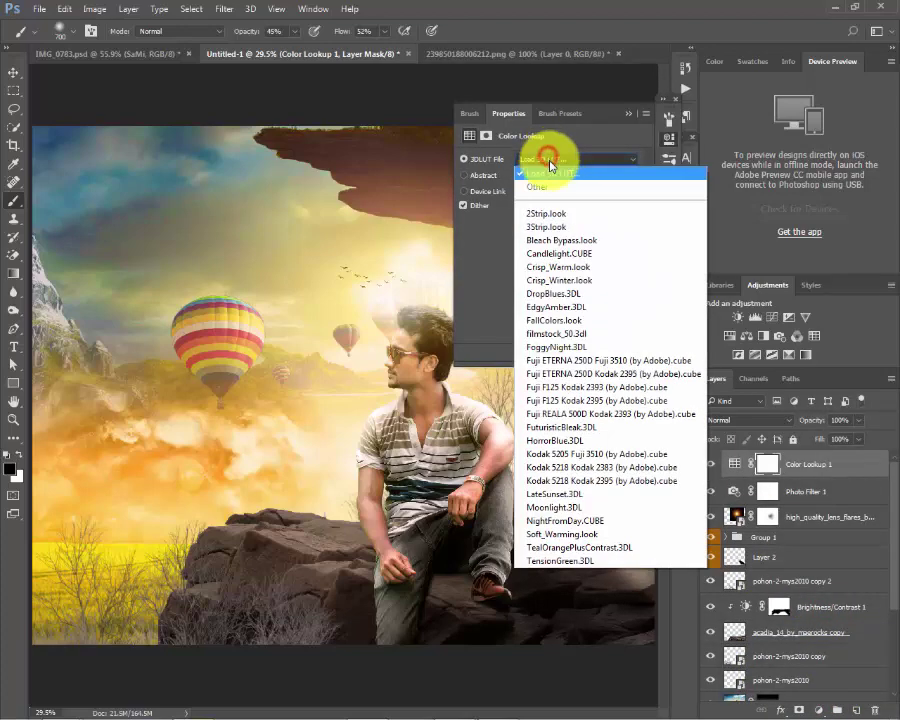
click(586, 363)
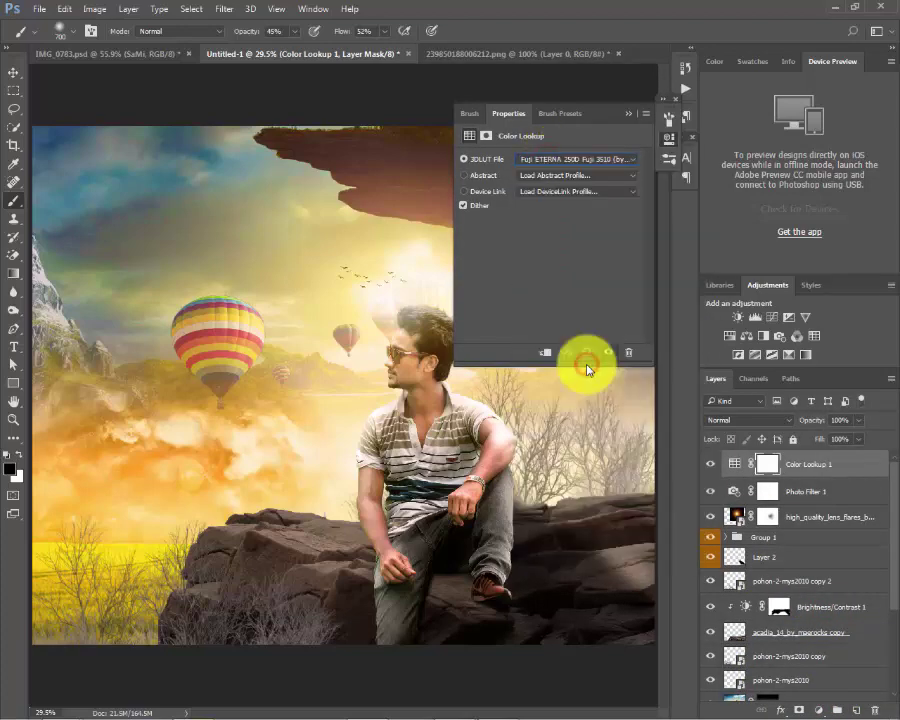
click(561, 160)
click(593, 453)
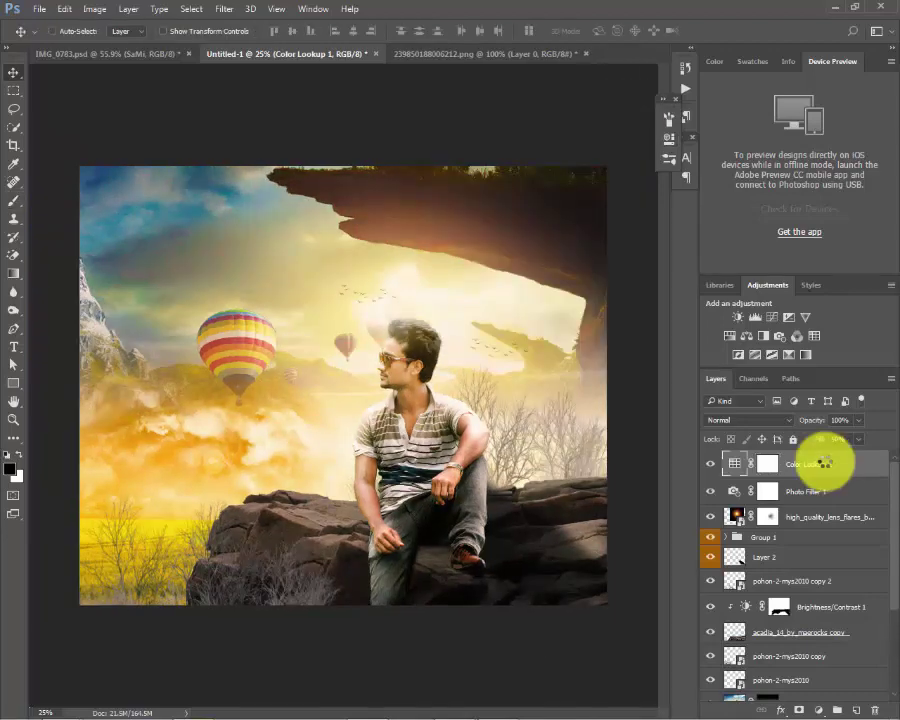
Stamp all visible layers into a new Layer 4, set to Soft Light at 36% fill.
key(ctrl+shift+alt+e)
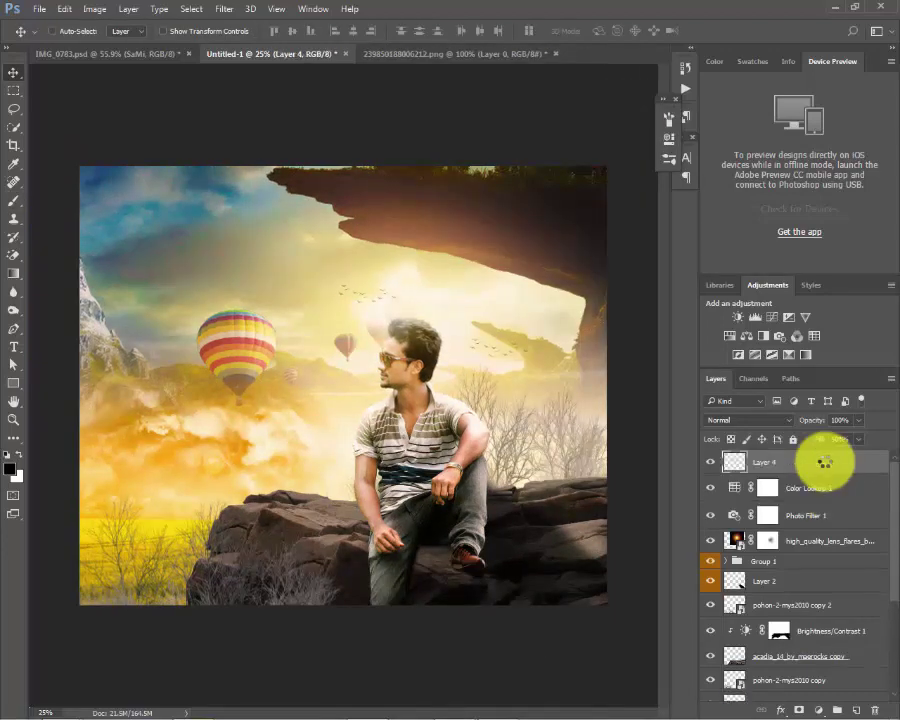
click(770, 420)
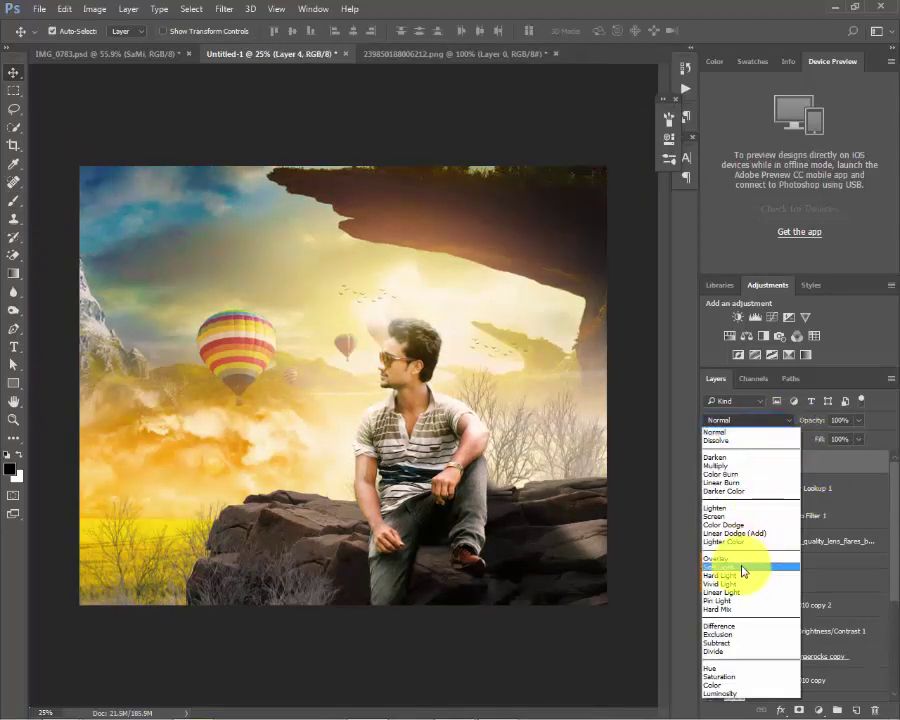
click(740, 567)
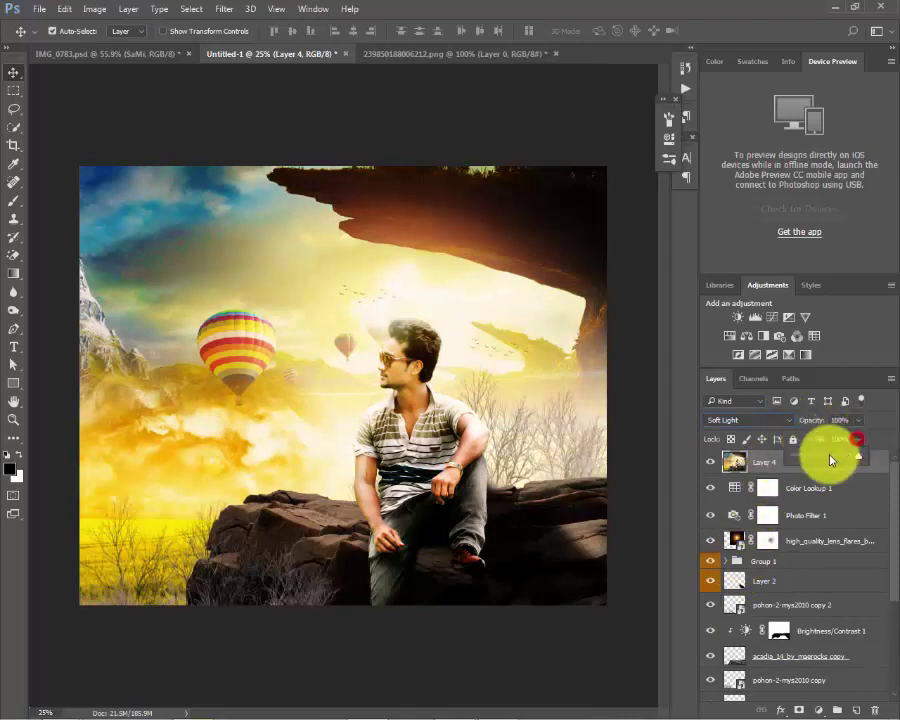
drag(858, 441, 820, 457)
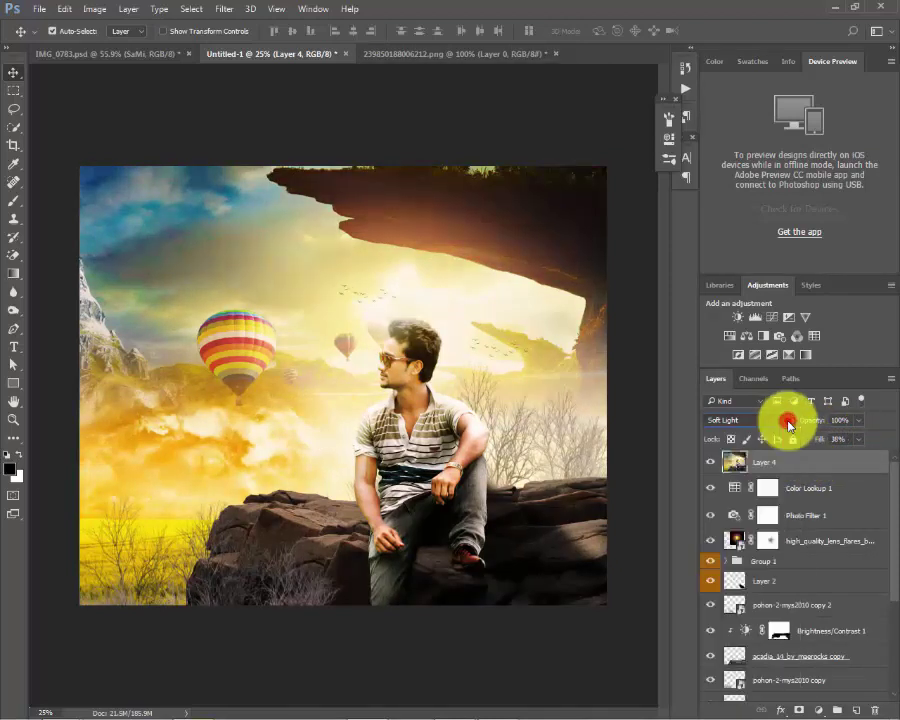